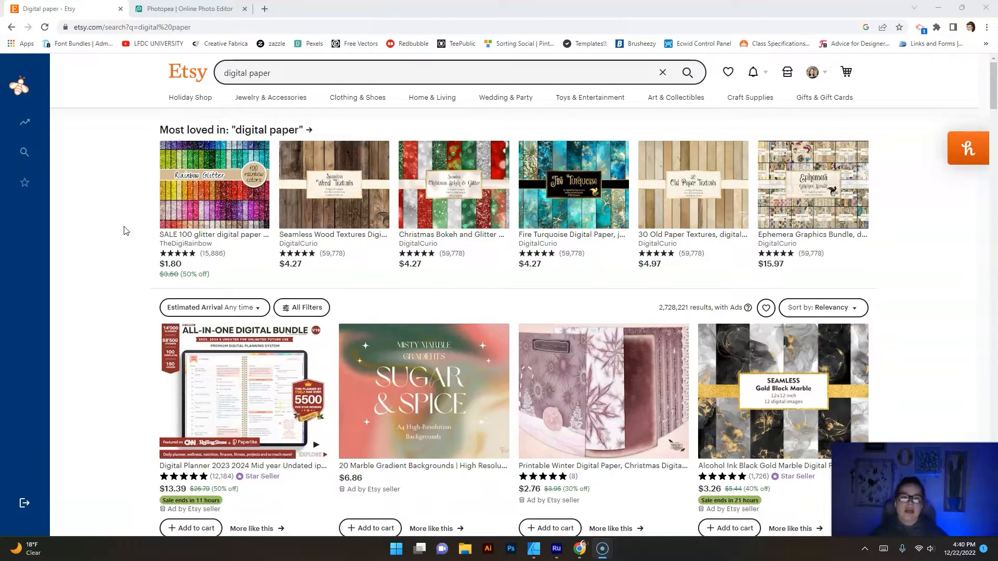
# - Browse the Etsy search results for digital paper to examine the pattern styles, listing covers and pack sizes on offer
pyautogui.scroll(-8, 124, 230)
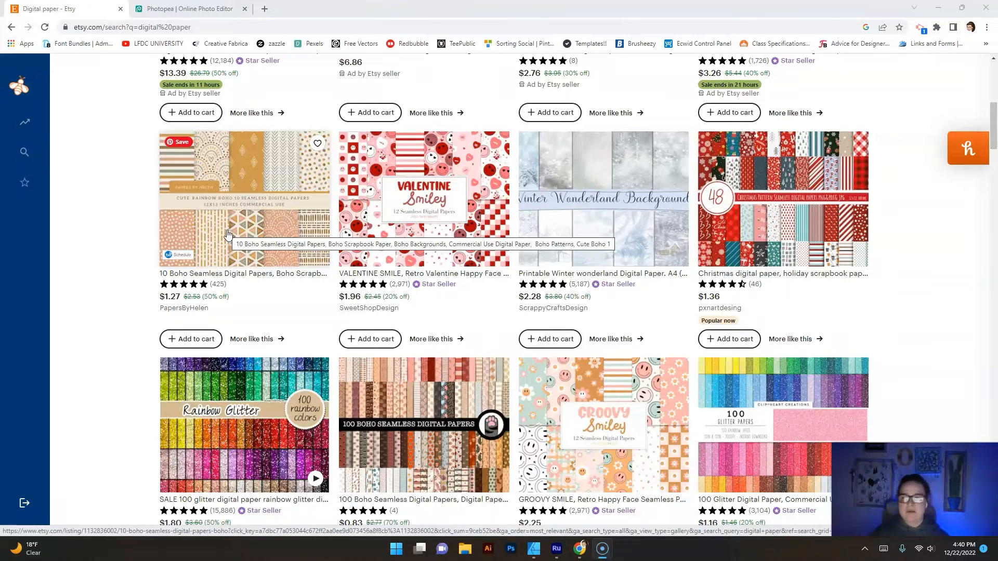
pyautogui.click(227, 209)
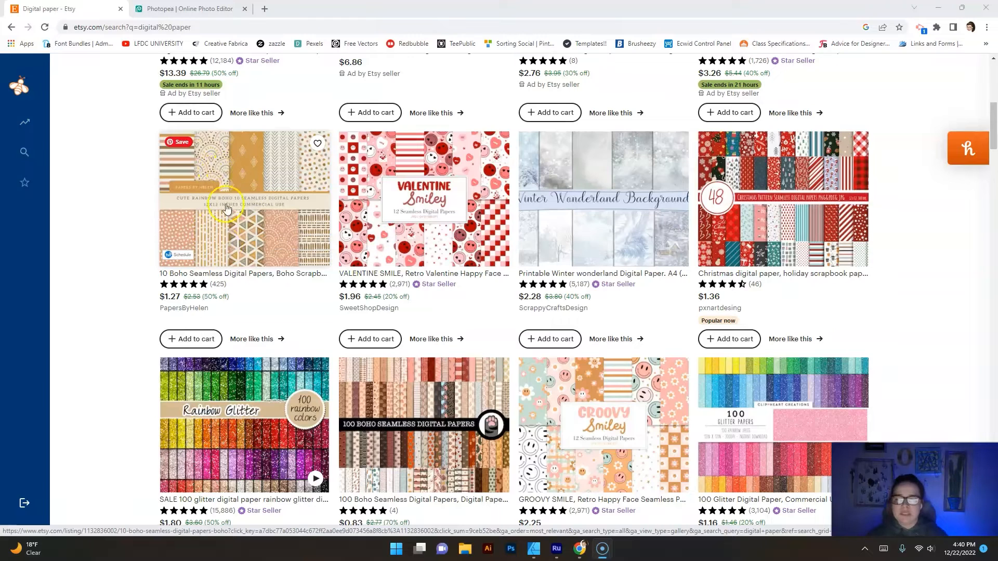
pyautogui.click(136, 220)
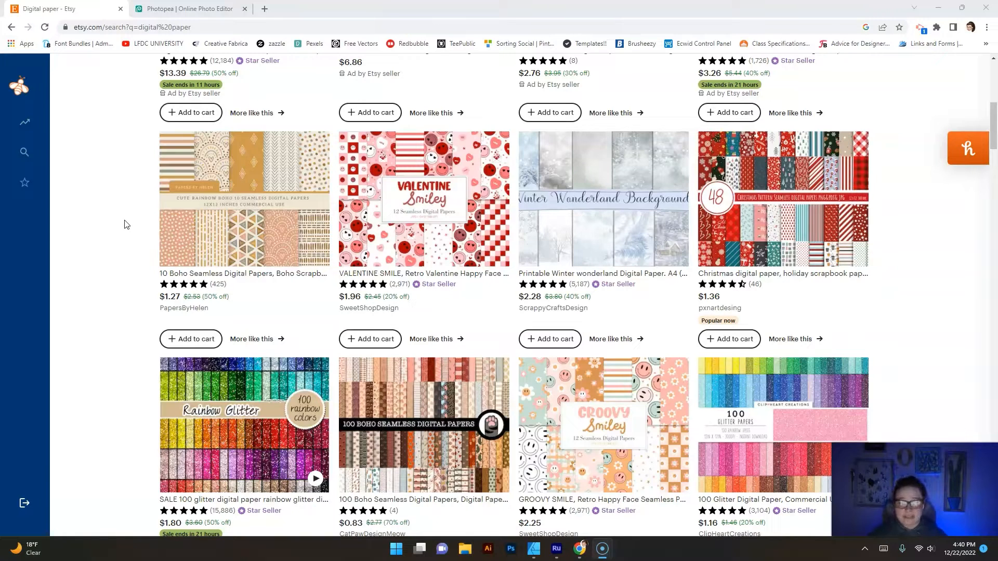
pyautogui.click(425, 264)
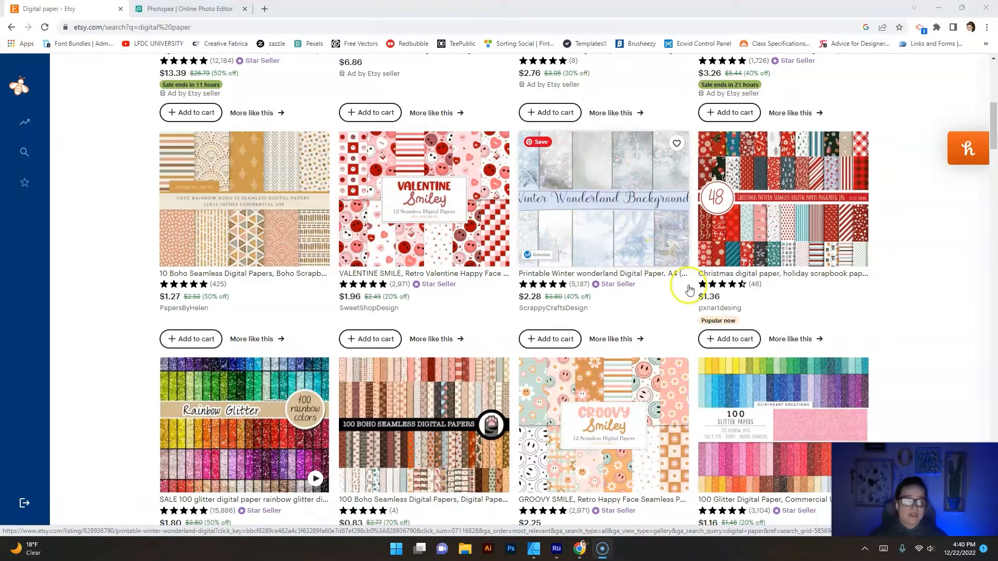
pyautogui.scroll(-6, 898, 276)
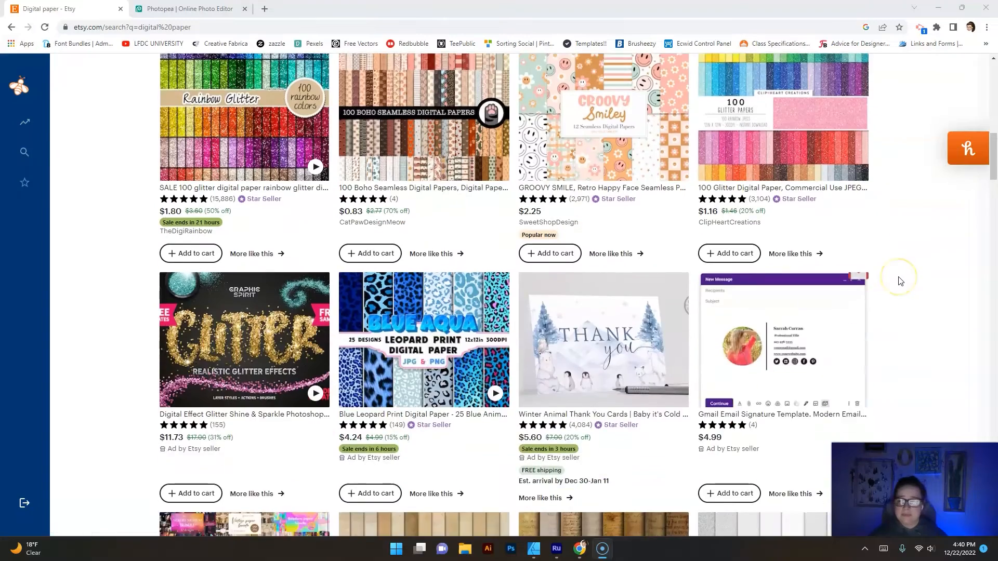
pyautogui.scroll(2, 900, 281)
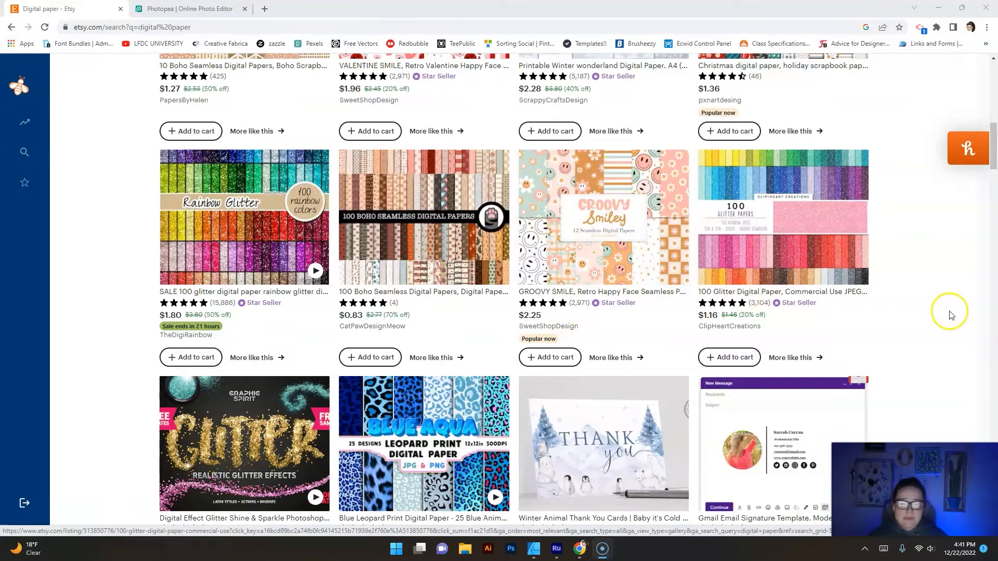
pyautogui.scroll(-4, 930, 314)
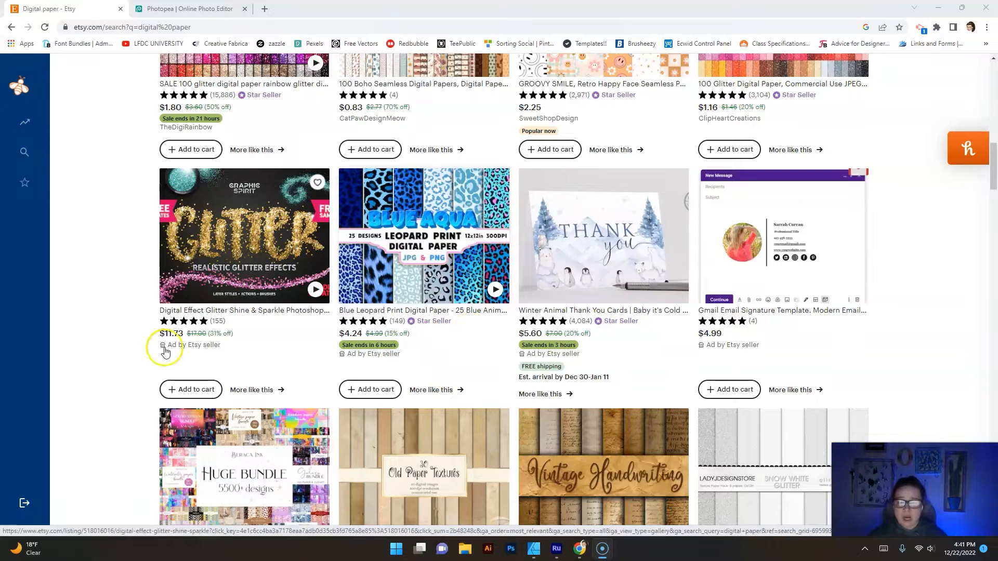
pyautogui.scroll(-6, 136, 333)
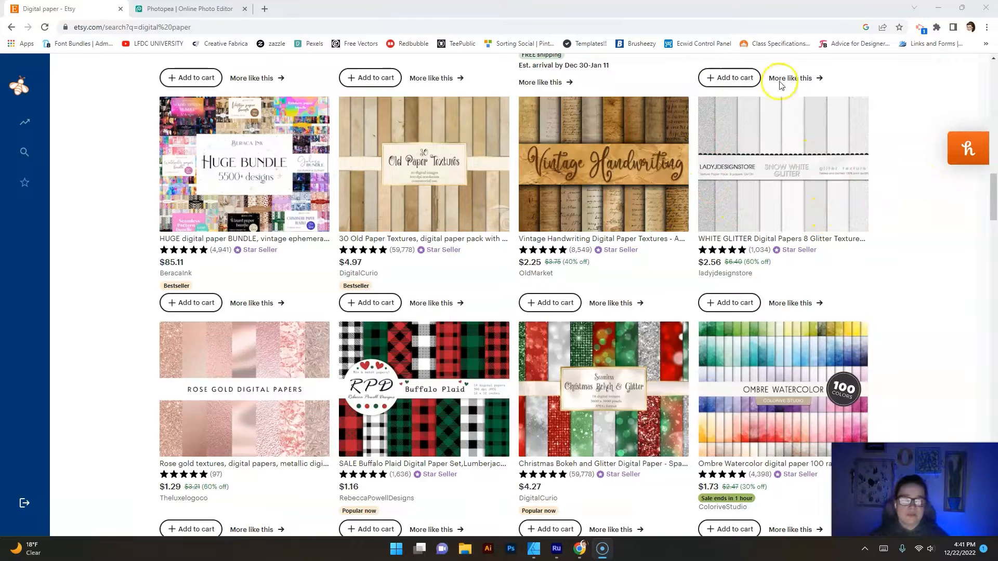
pyautogui.scroll(-4, 899, 286)
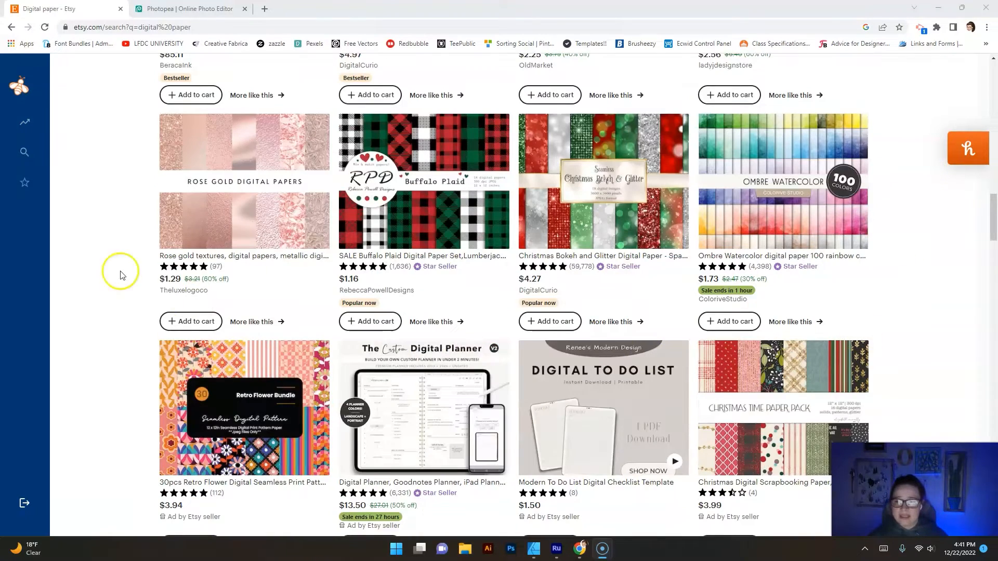
pyautogui.scroll(-10, 104, 234)
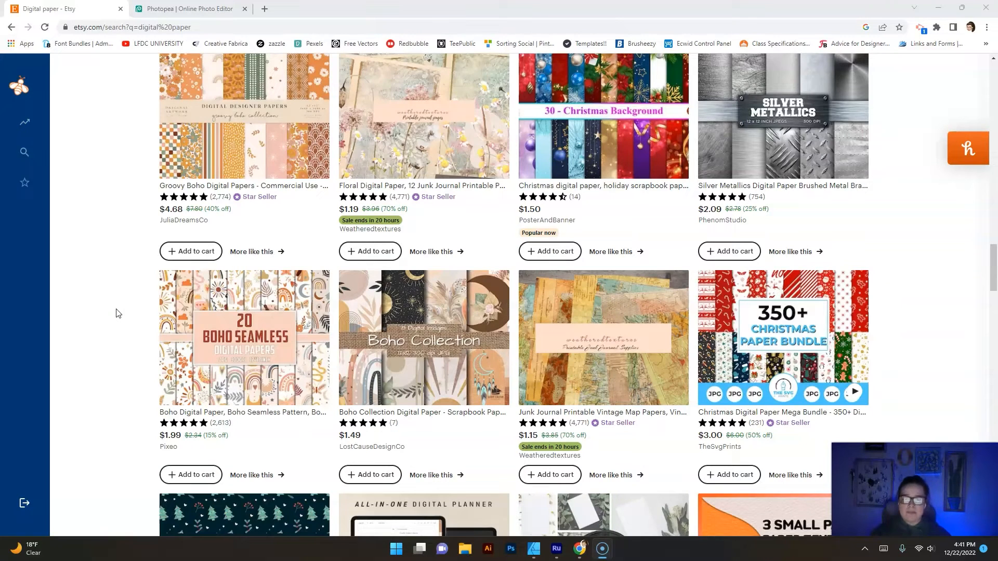
pyautogui.scroll(-4, 118, 313)
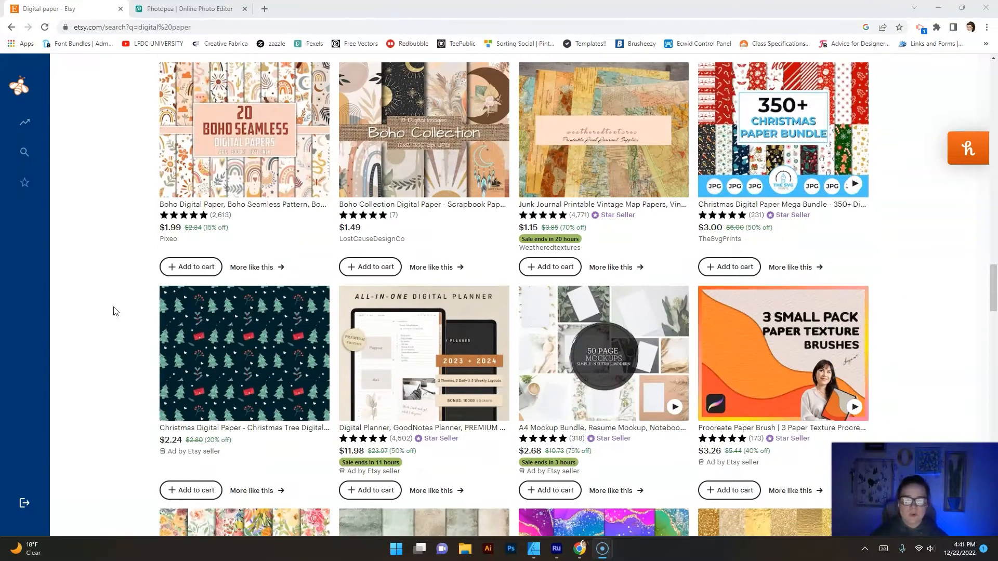
pyautogui.scroll(-4, 115, 311)
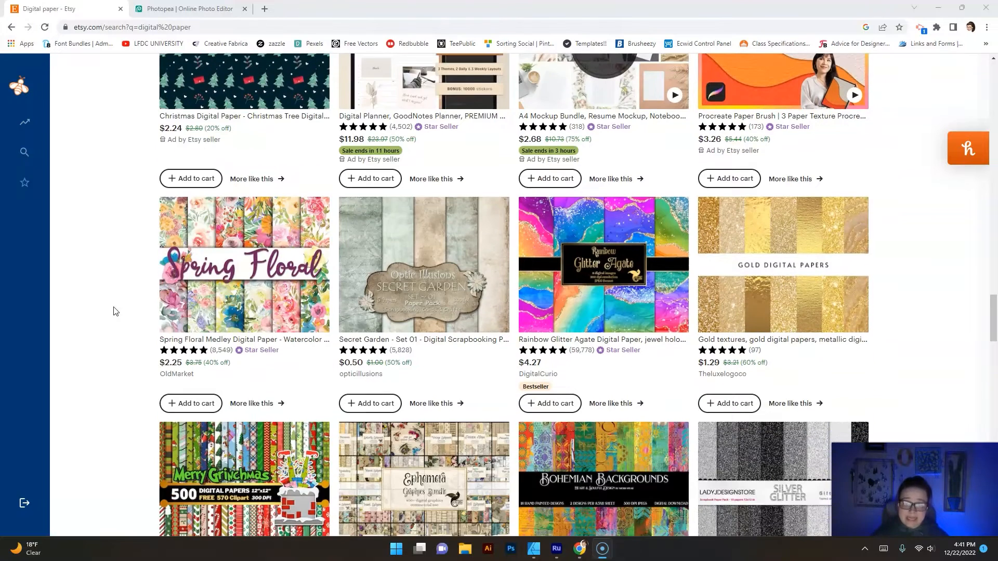
pyautogui.scroll(-2, 114, 310)
# - Switch to Affinity Designer and create a new document in pixels, 3600 px wide and 3600 px high
pyautogui.click(538, 549)
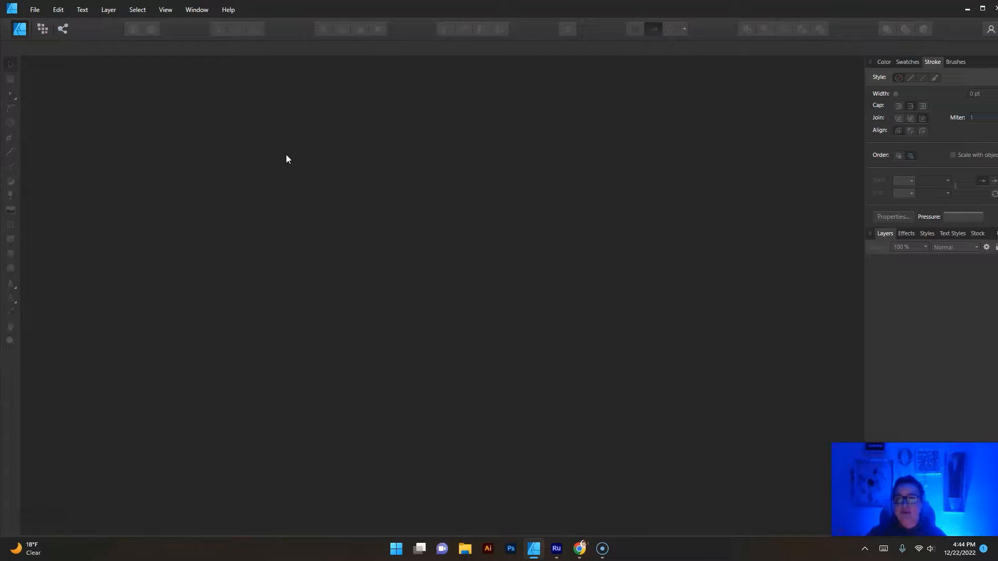
pyautogui.click(34, 10)
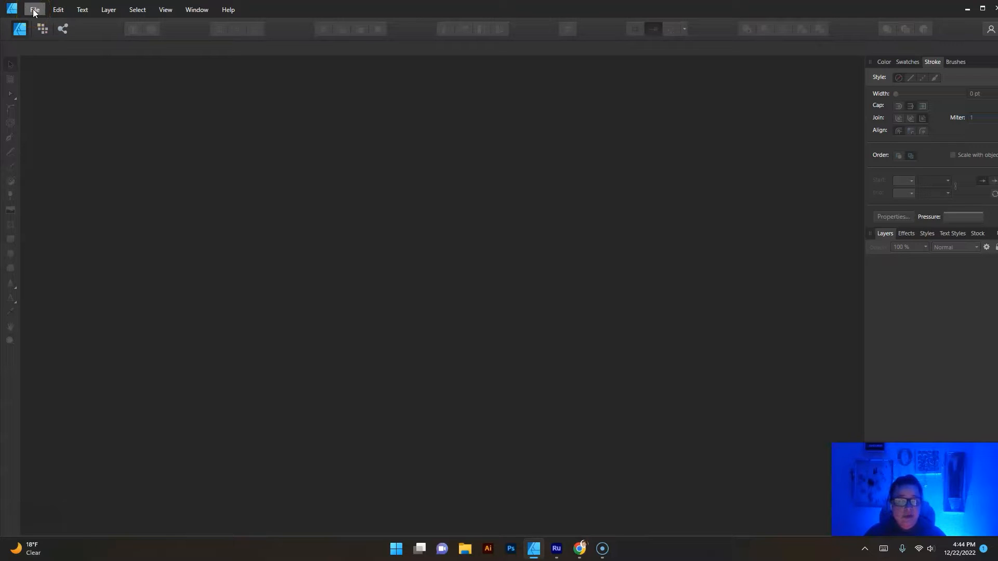
pyautogui.click(34, 11)
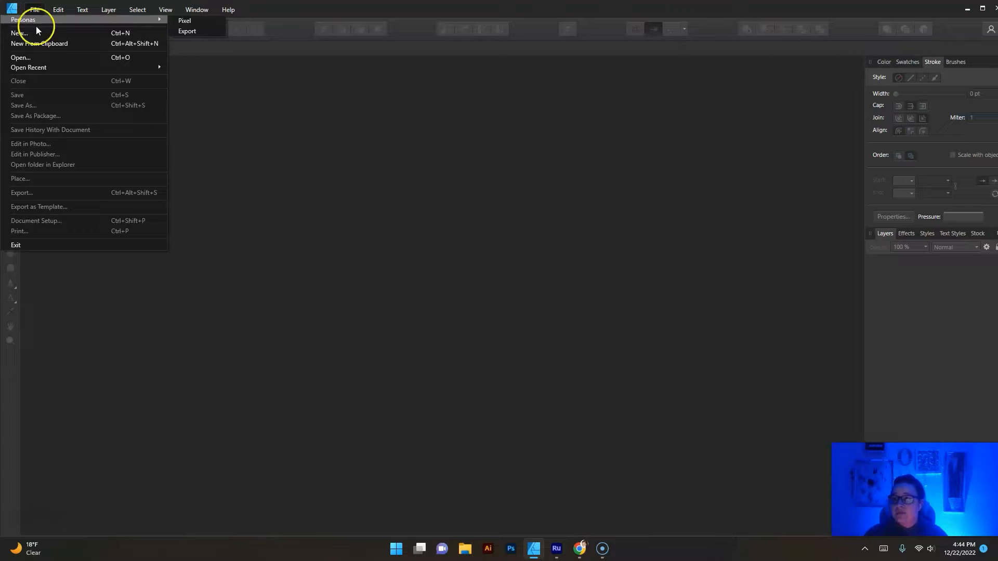
pyautogui.click(32, 34)
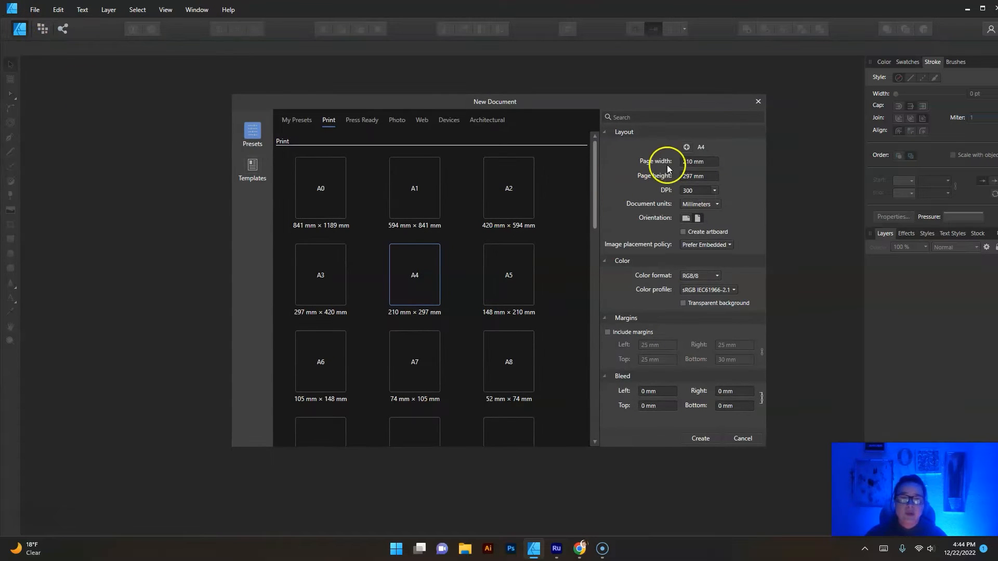
pyautogui.click(717, 205)
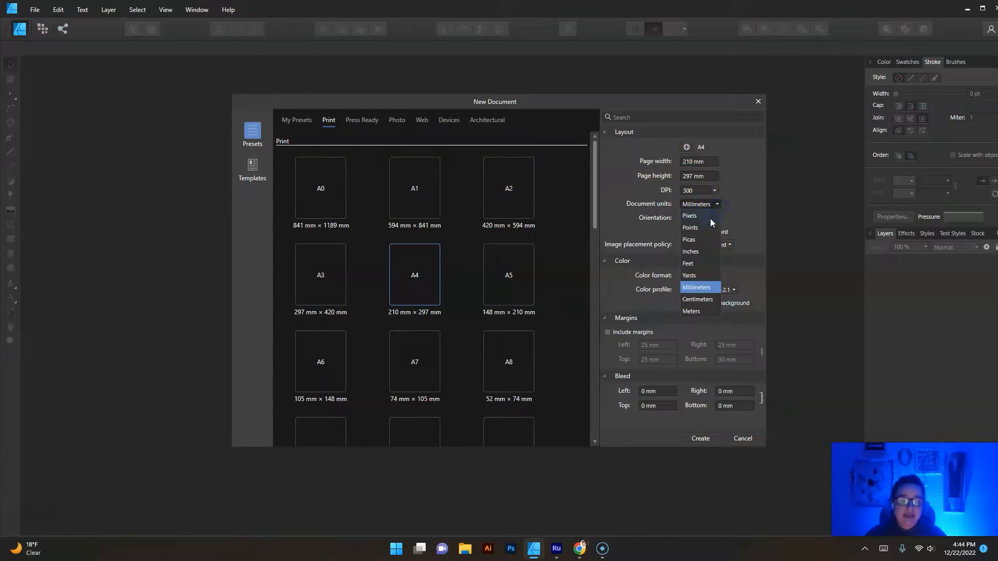
pyautogui.click(706, 216)
pyautogui.click(692, 161)
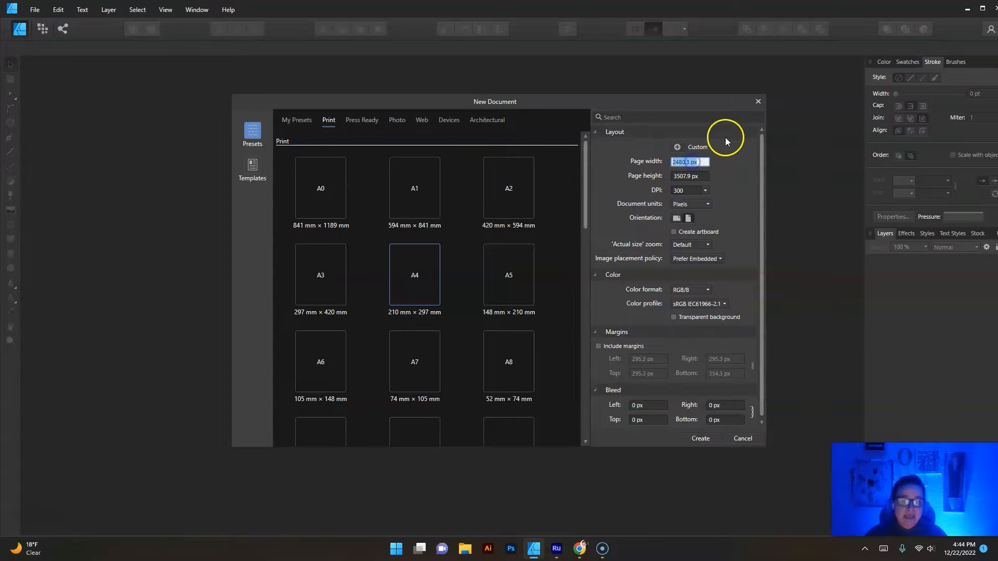
pyautogui.write('3600')
pyautogui.press('Tab')
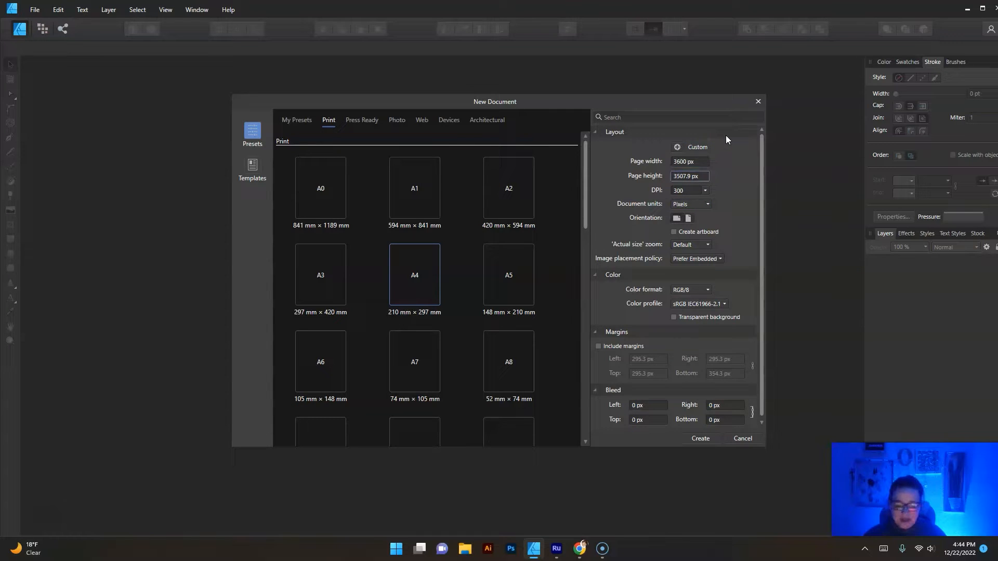
pyautogui.write('3600')
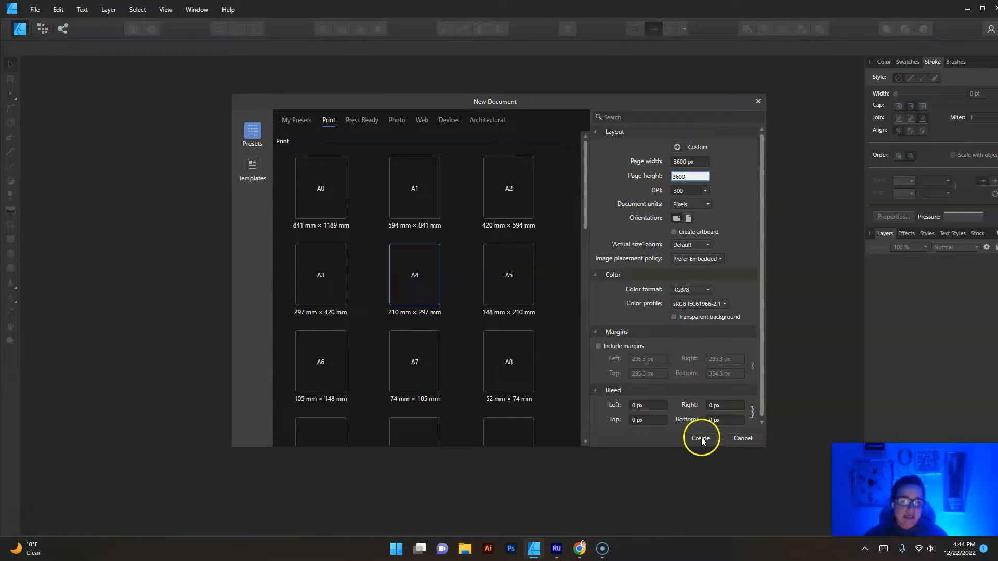
pyautogui.click(701, 439)
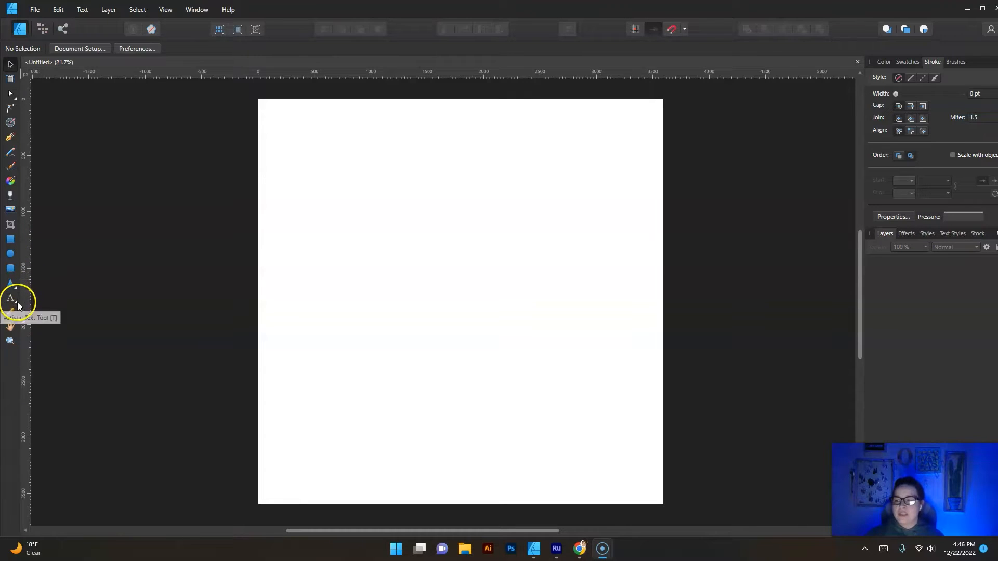
# - Draw a small heart with the Heart tool near the upper-left part of the page
pyautogui.click(13, 287)
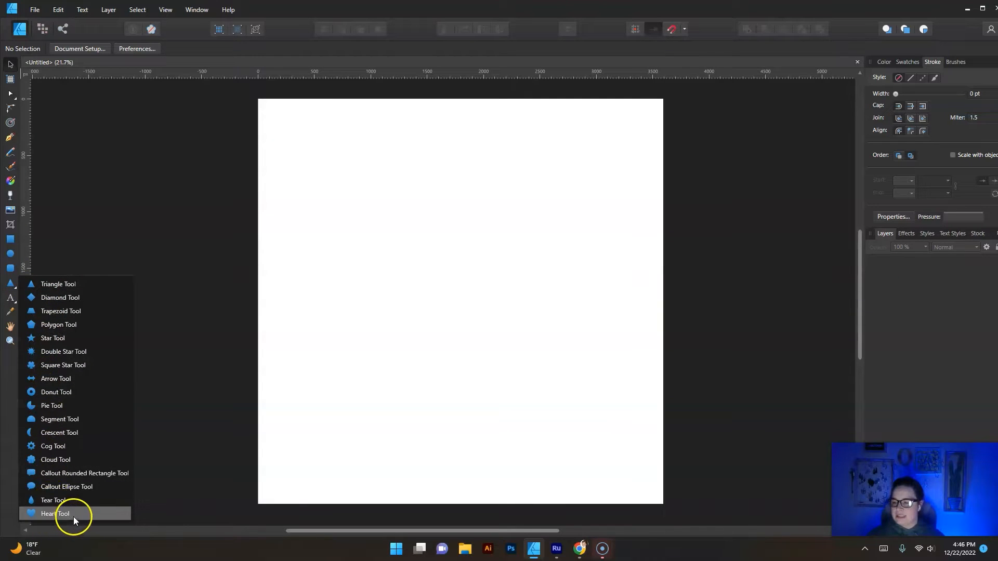
pyautogui.click(15, 290)
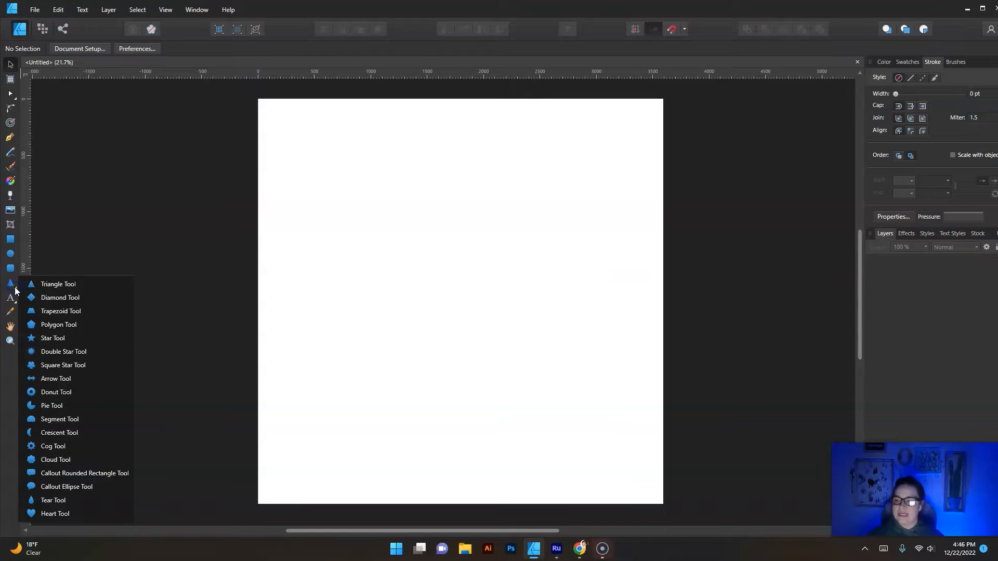
pyautogui.click(68, 515)
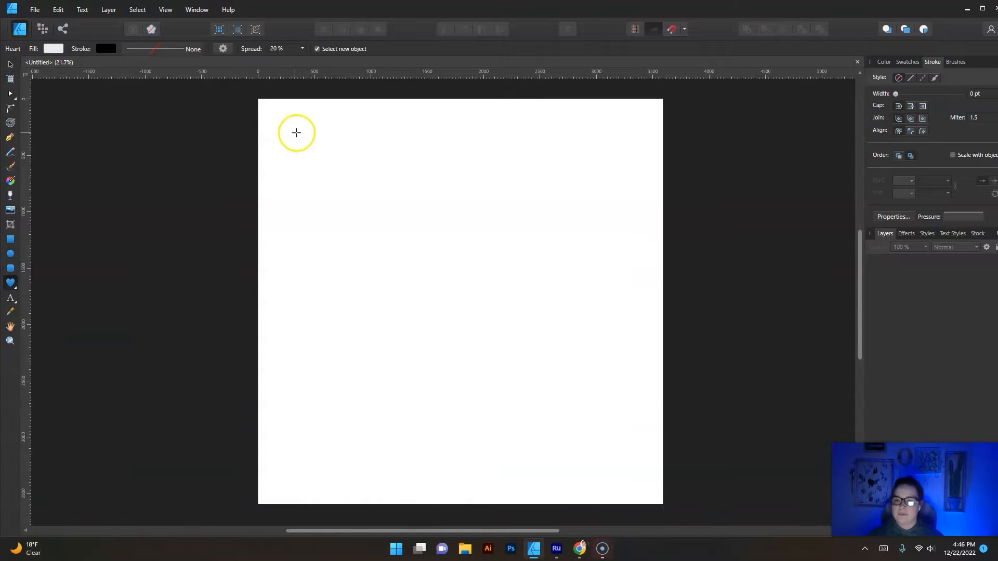
pyautogui.moveTo(328, 129); pyautogui.dragTo(388, 218)
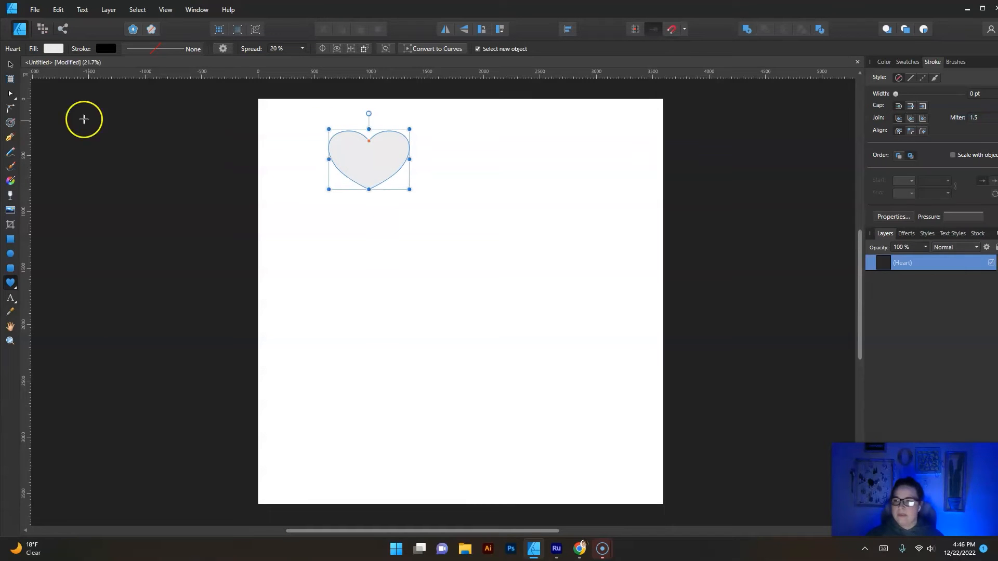
# - Move the heart slightly down the page and stretch its upper edge upward to make it a little taller
pyautogui.click(10, 64)
pyautogui.moveTo(377, 152); pyautogui.dragTo(383, 203)
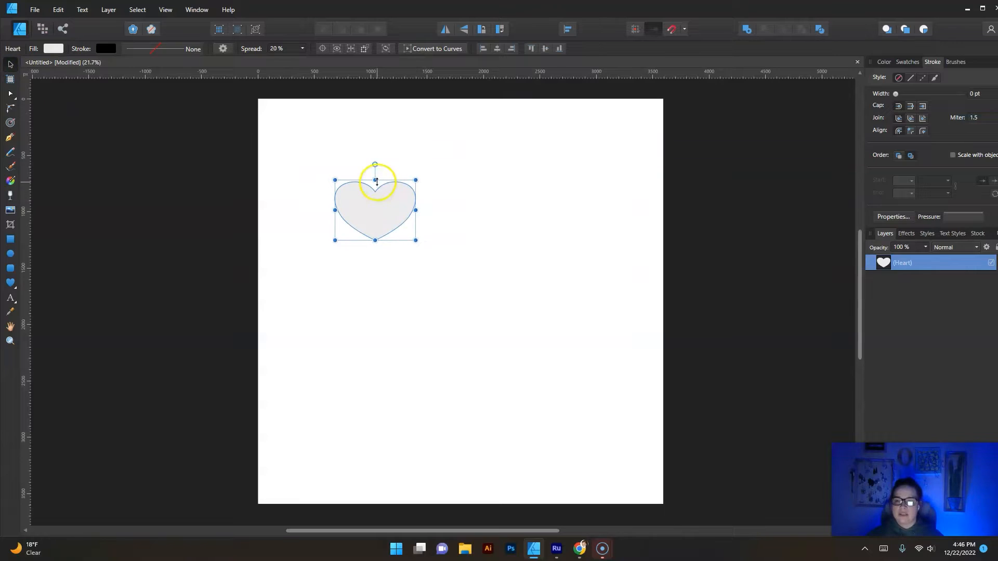
pyautogui.click(479, 202)
pyautogui.click(391, 211)
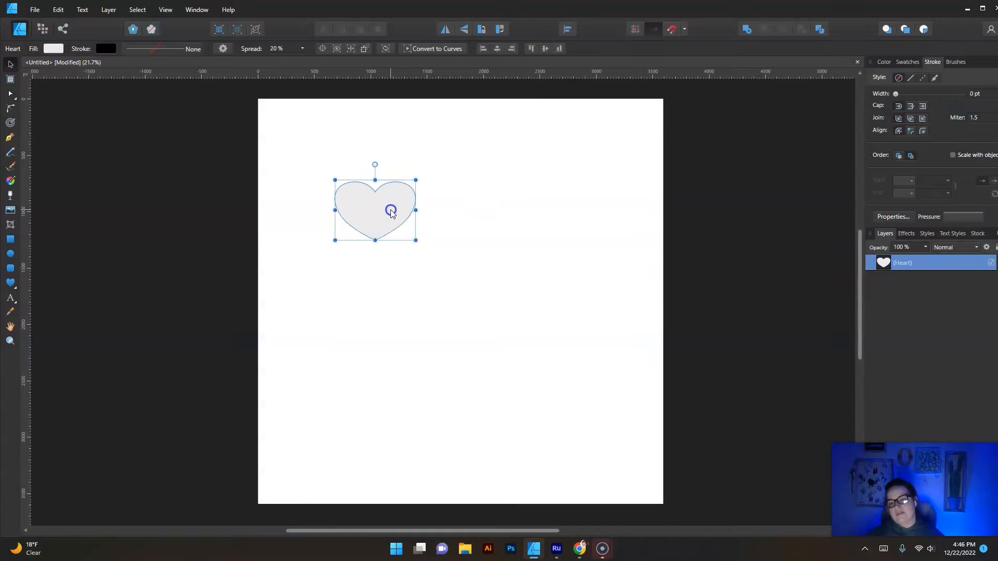
pyautogui.moveTo(376, 178); pyautogui.dragTo(376, 165)
pyautogui.click(479, 205)
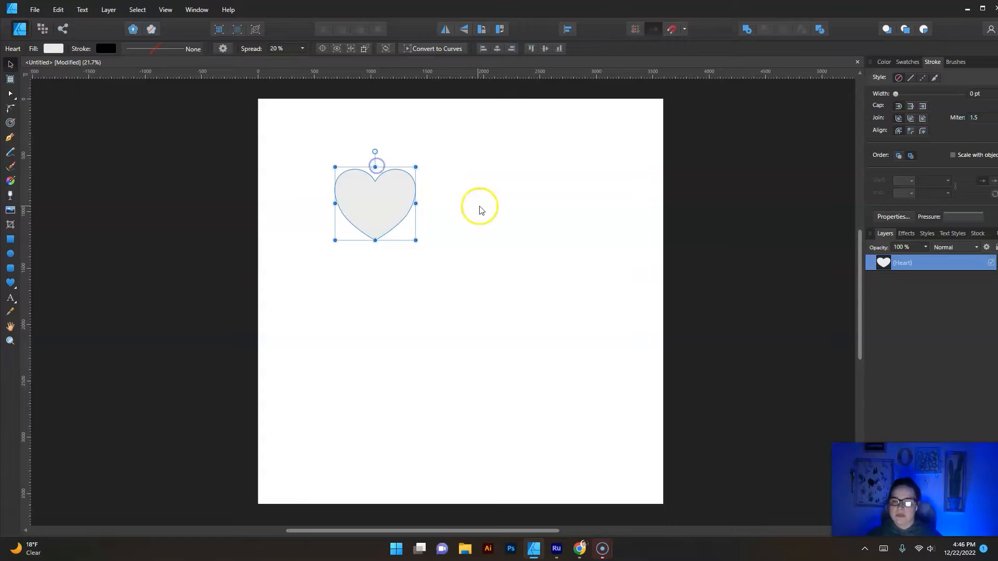
pyautogui.click(388, 207)
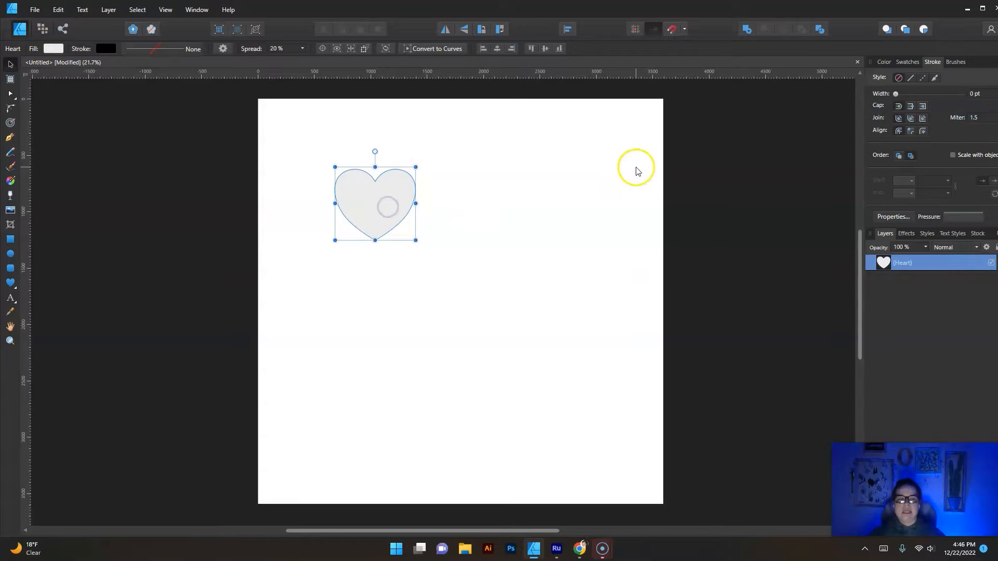
# - Fill the heart with bright pink, hue 314, saturation 100 and lightness 50, and deselect it
pyautogui.click(884, 63)
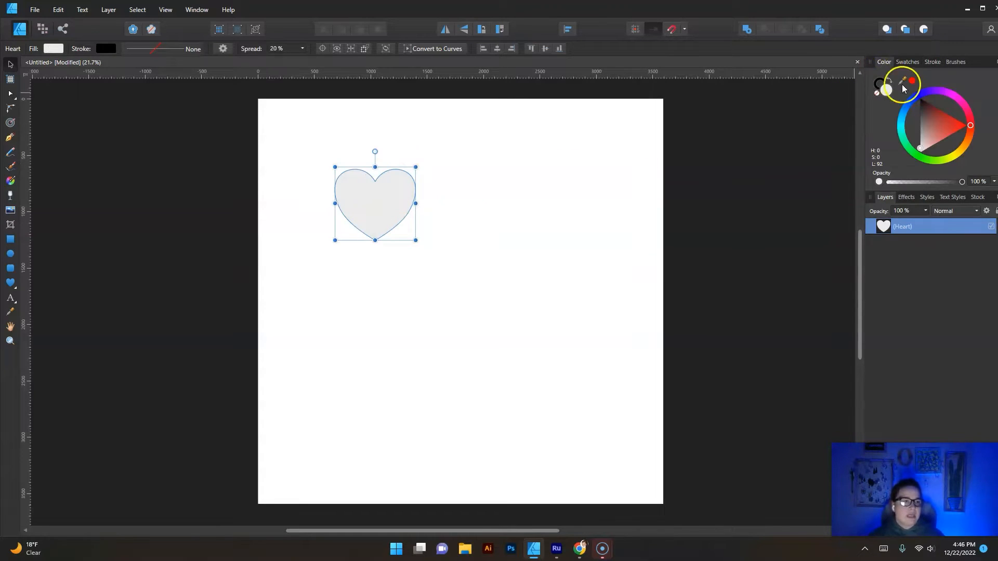
pyautogui.click(960, 104)
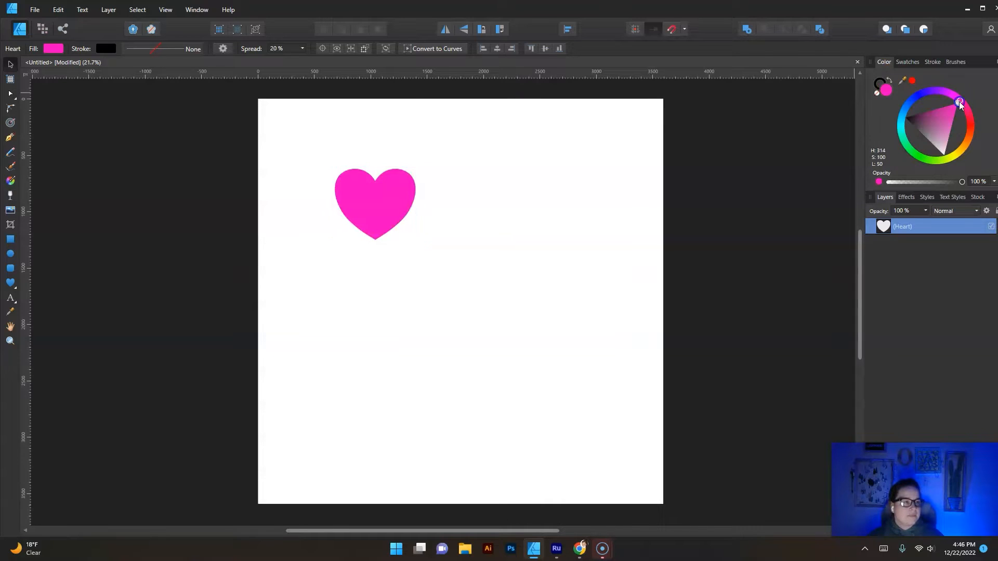
pyautogui.click(586, 172)
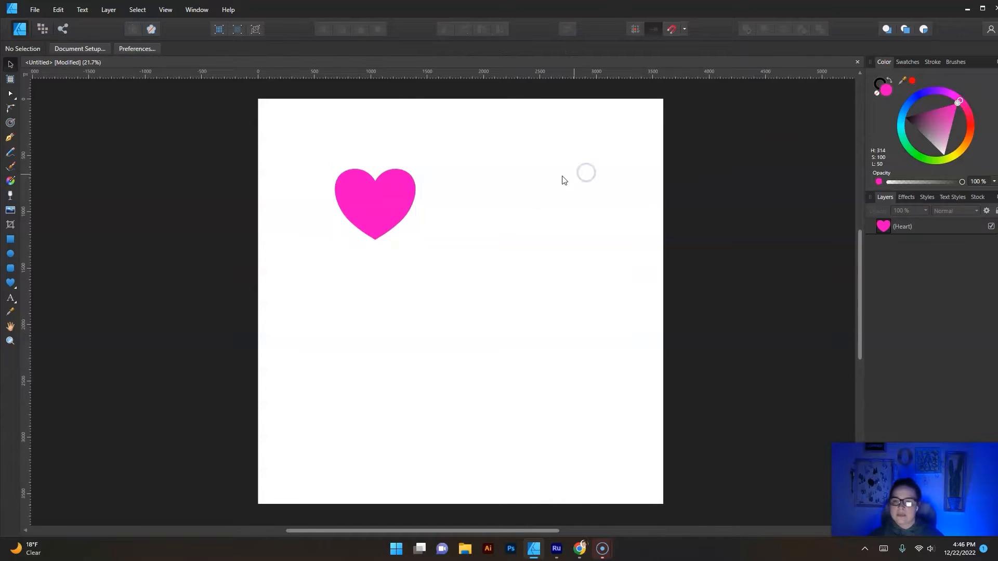
# - Set the heart's stroke to none, make the fill colour active, and move the heart close to the page's upper-left corner
pyautogui.click(397, 190)
pyautogui.click(878, 87)
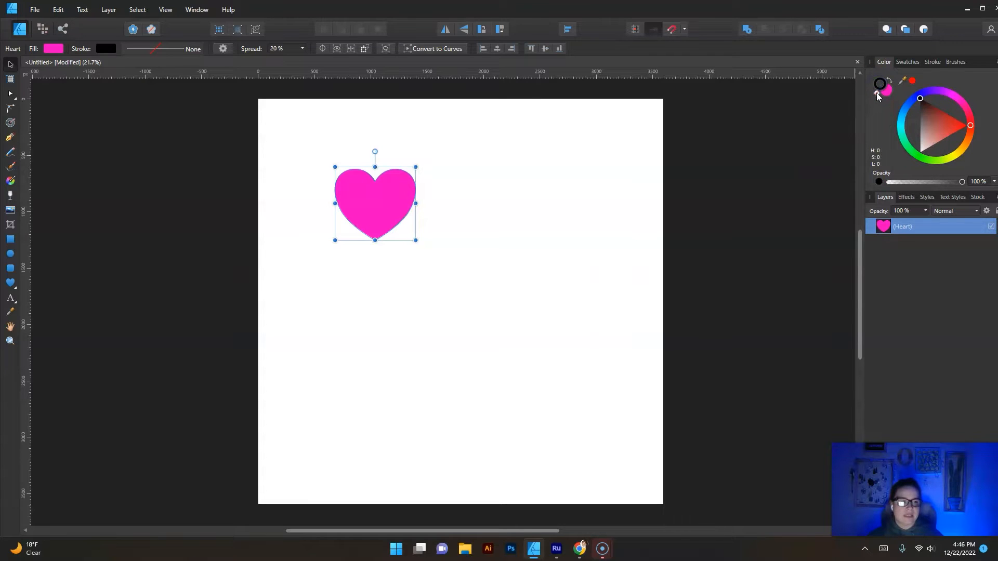
pyautogui.click(878, 93)
pyautogui.click(887, 92)
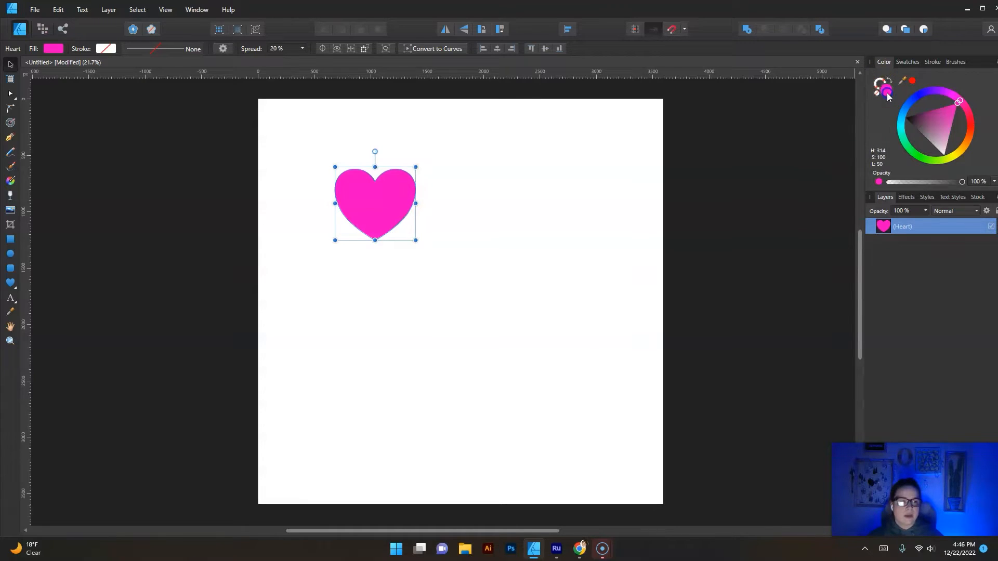
pyautogui.moveTo(393, 211); pyautogui.dragTo(342, 161)
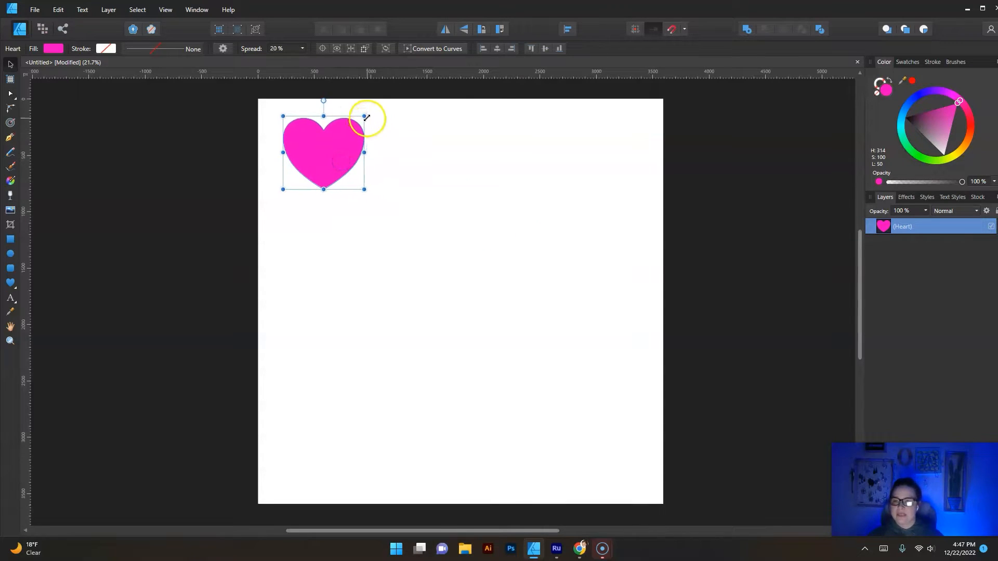
# - Shrink the heart near the page's upper-left corner and place a copy of it directly to its right
pyautogui.moveTo(364, 116); pyautogui.dragTo(306, 149)
pyautogui.click(299, 150)
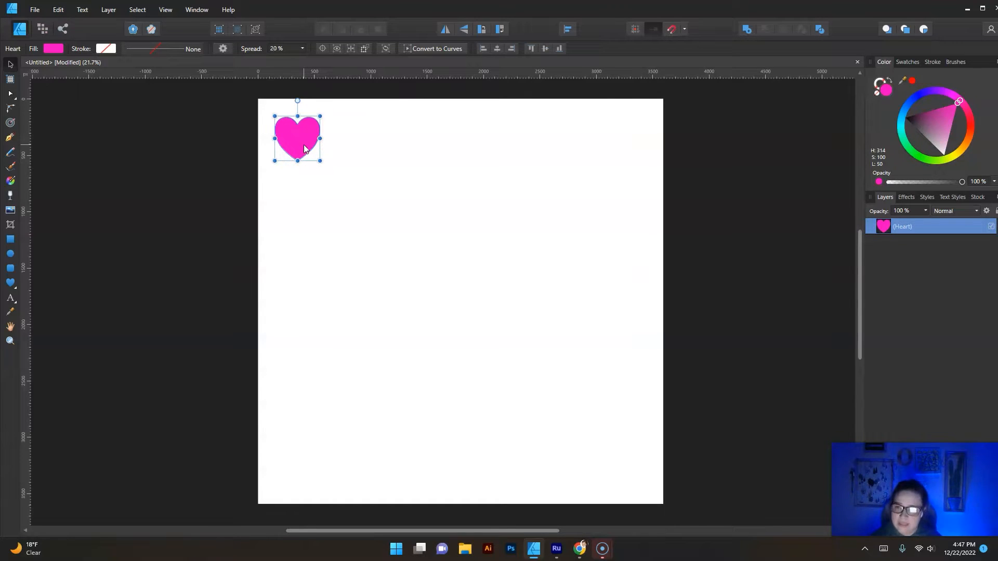
pyautogui.moveTo(302, 136); pyautogui.dragTo(358, 135)
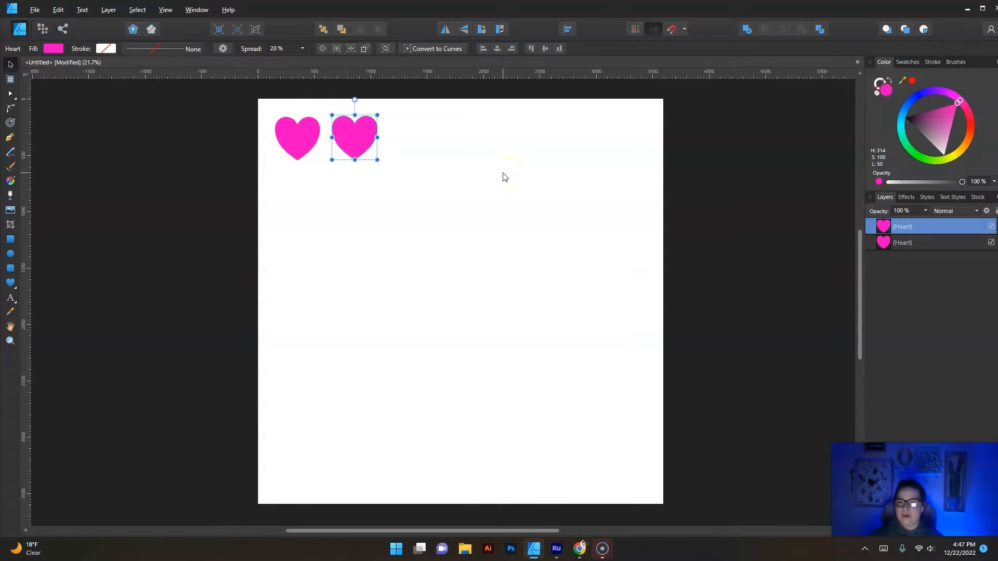
pyautogui.click(326, 166)
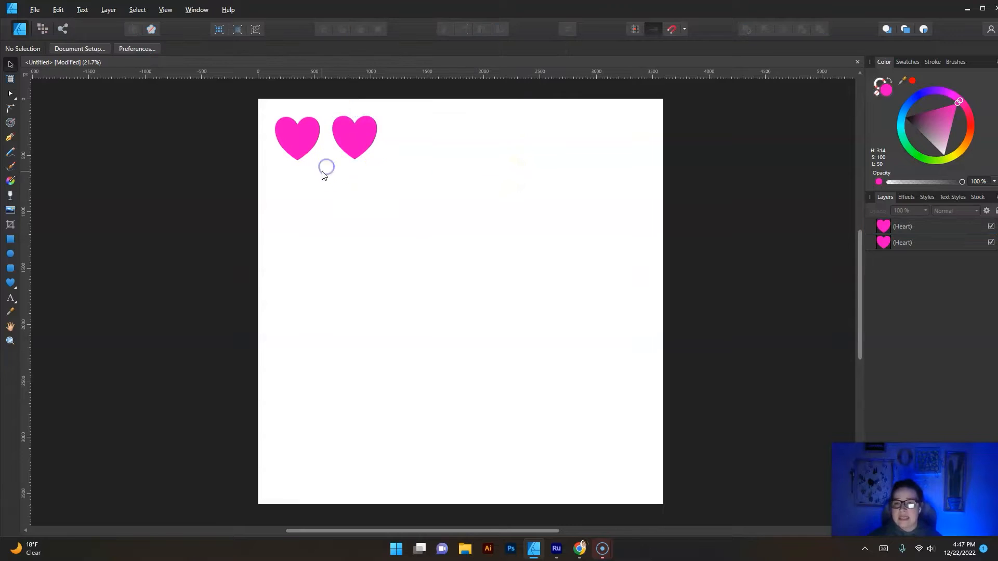
# - Copy the second heart, paste it and move the pasted heart to the right to form a row of three
pyautogui.click(353, 139)
pyautogui.rightClick(354, 140)
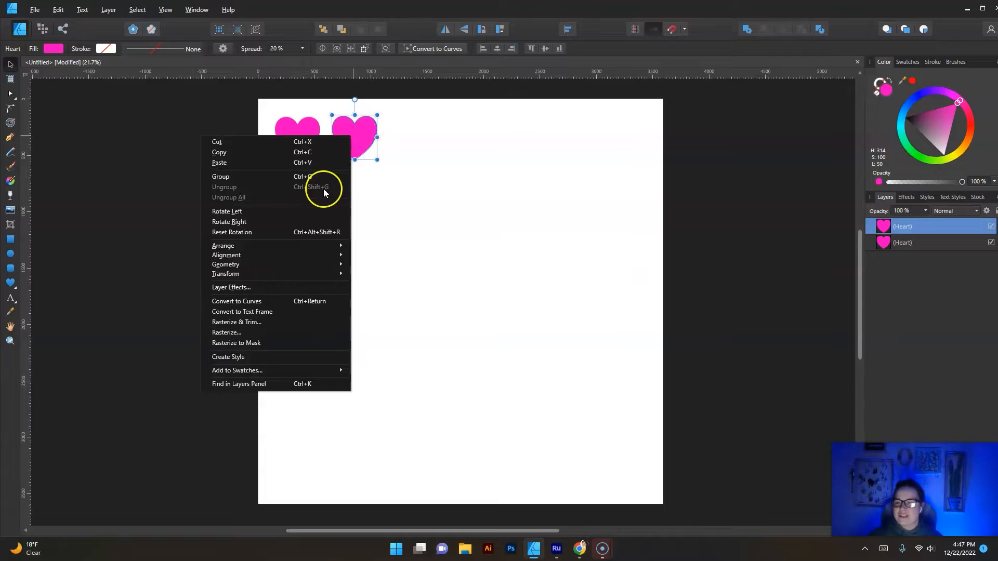
pyautogui.click(307, 274)
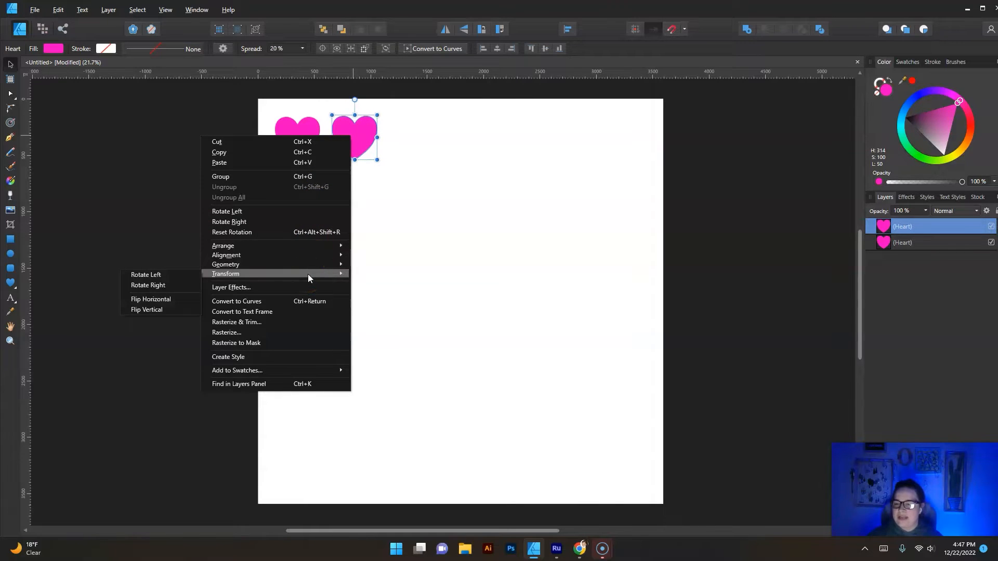
pyautogui.click(300, 153)
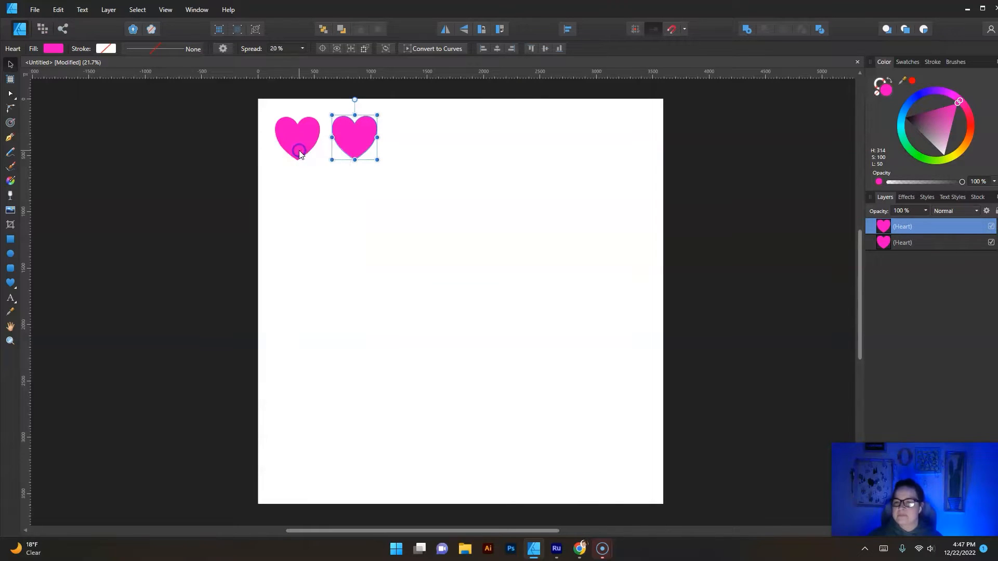
pyautogui.click(440, 130)
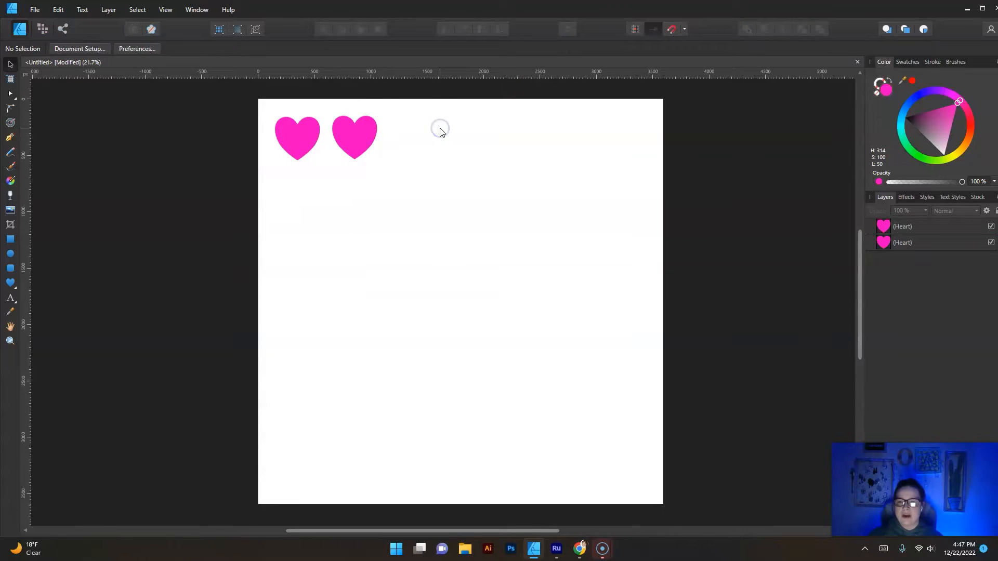
pyautogui.rightClick(441, 131)
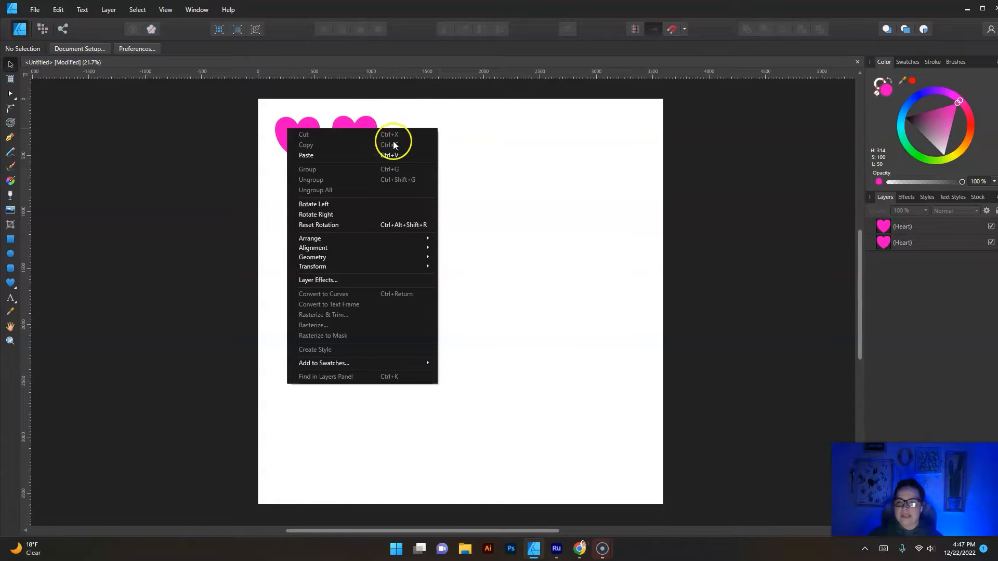
pyautogui.click(385, 155)
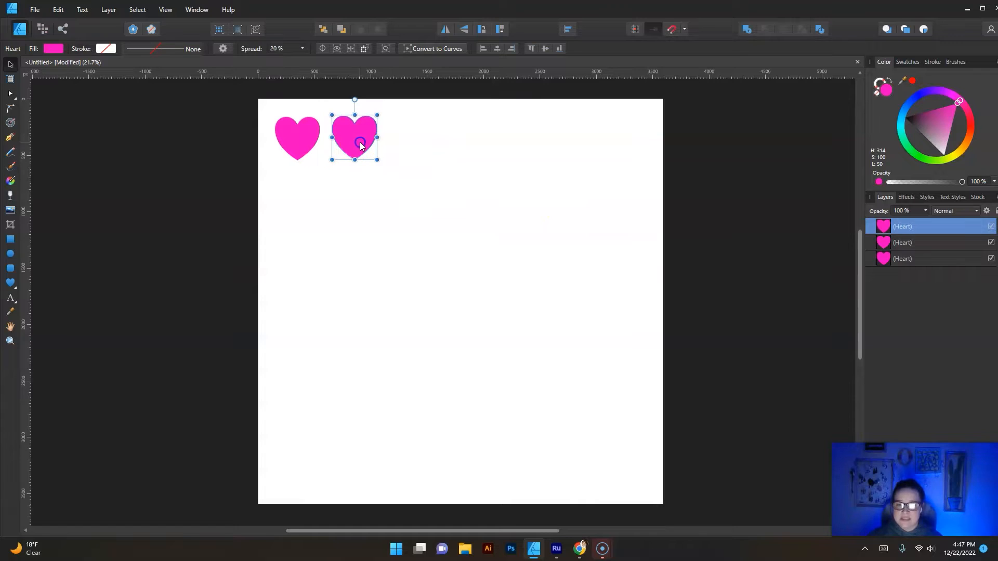
pyautogui.moveTo(363, 142); pyautogui.dragTo(420, 145)
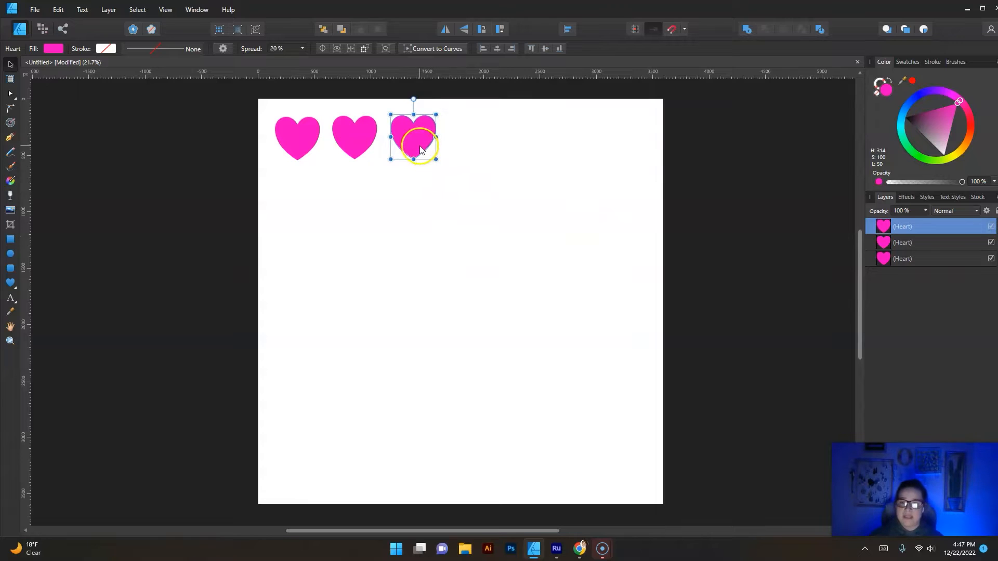
# - Paste a fourth heart, align it at the right end of the row and deselect it
pyautogui.click(468, 192)
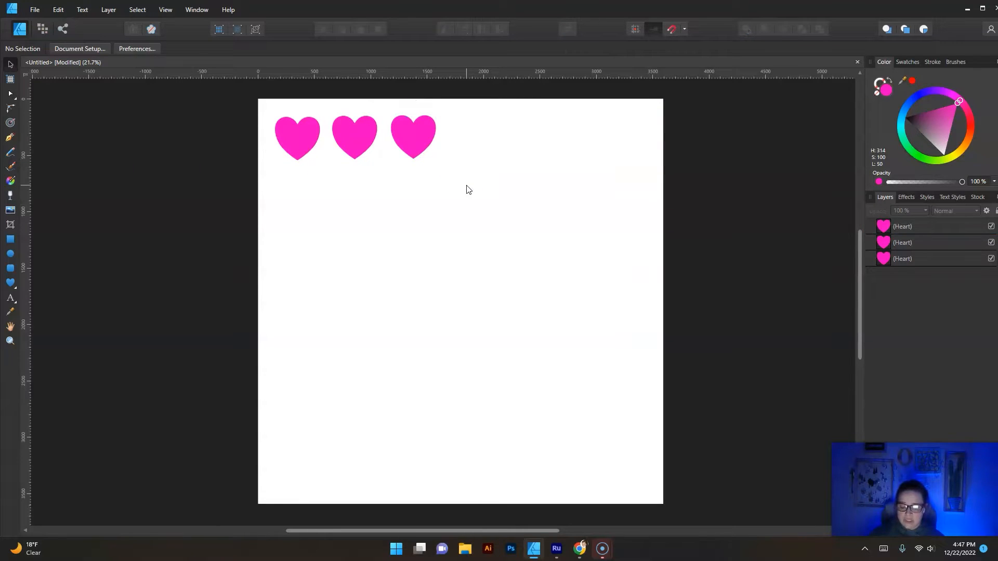
pyautogui.hotkey('ctrl', 'v')
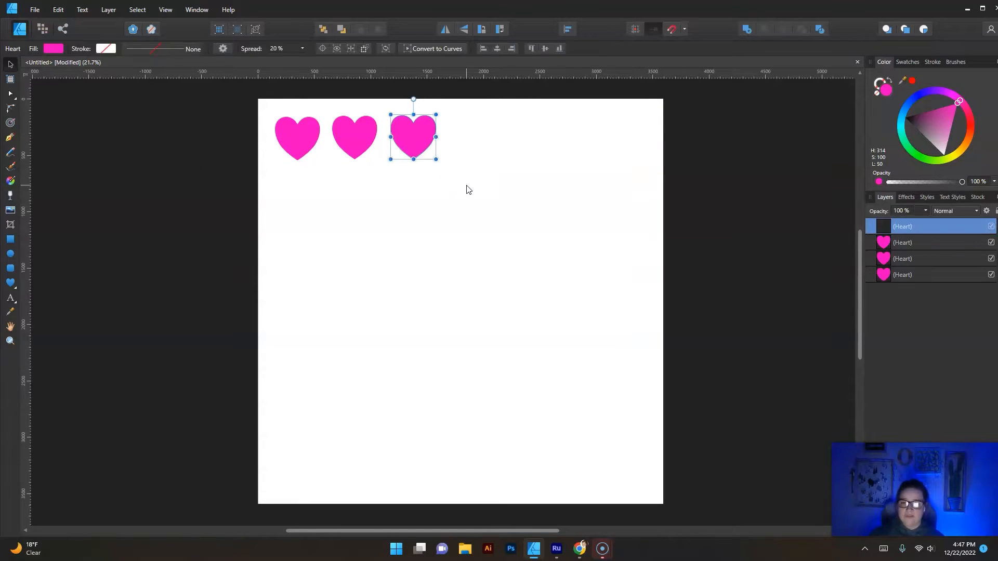
pyautogui.moveTo(419, 139); pyautogui.dragTo(478, 141)
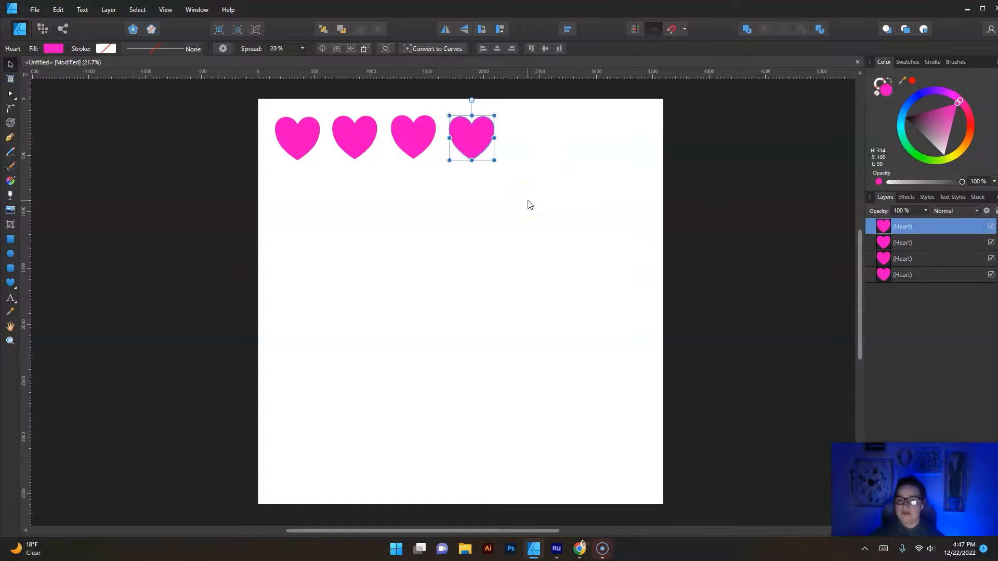
pyautogui.click(469, 215)
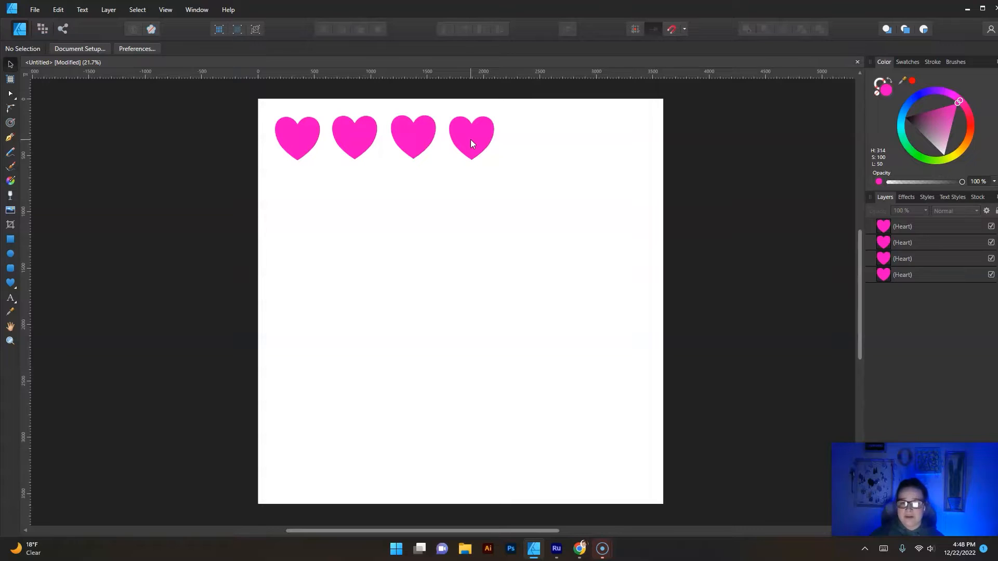
# - Move the fourth heart down below the row and tilt the first heart about 26.5° counterclockwise
pyautogui.moveTo(472, 144); pyautogui.dragTo(386, 252)
pyautogui.moveTo(285, 135); pyautogui.dragTo(286, 143)
pyautogui.moveTo(297, 107); pyautogui.dragTo(276, 103)
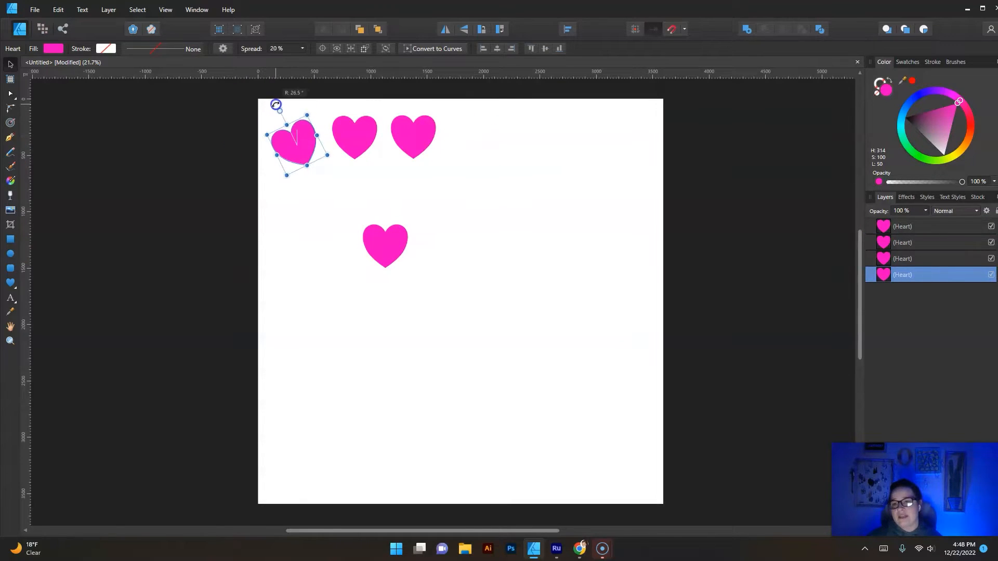
# - Move the second heart below the row with a slight clockwise tilt, and the third beside the first with a slight counterclockwise tilt
pyautogui.moveTo(337, 128); pyautogui.dragTo(336, 205)
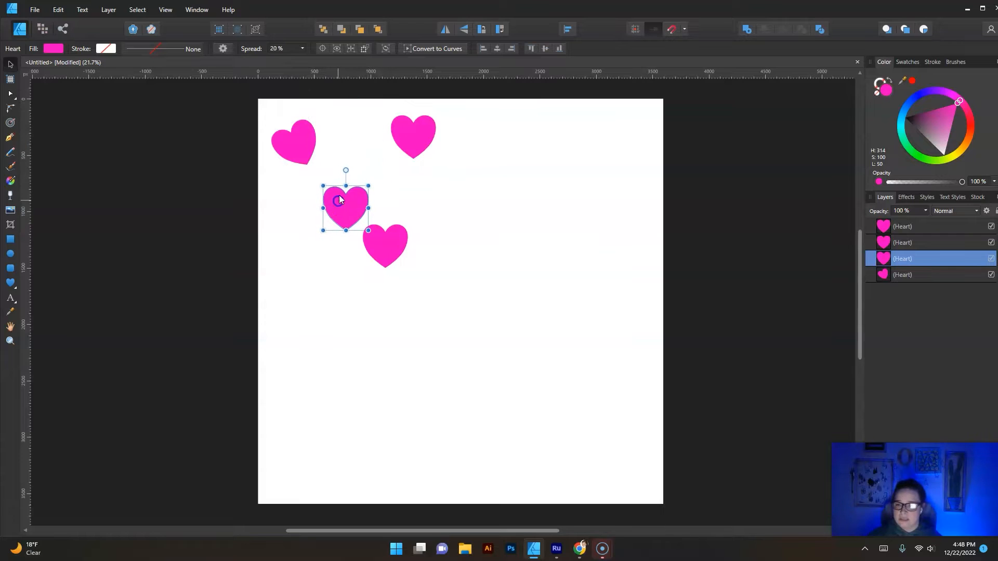
pyautogui.moveTo(345, 168); pyautogui.dragTo(355, 171)
pyautogui.moveTo(408, 131); pyautogui.dragTo(357, 133)
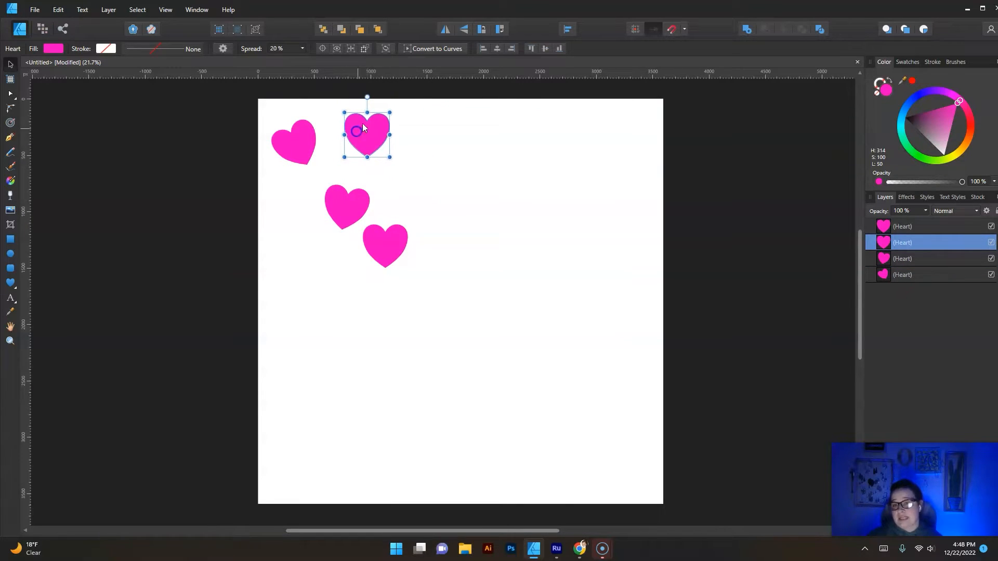
pyautogui.moveTo(367, 98); pyautogui.dragTo(357, 98)
# - Move the remaining untilted heart beneath the first one and tilt it slightly clockwise to form a two-by-two cluster
pyautogui.moveTo(383, 251); pyautogui.dragTo(281, 224)
pyautogui.moveTo(284, 181); pyautogui.dragTo(291, 182)
pyautogui.click(282, 217)
pyautogui.moveTo(282, 217); pyautogui.dragTo(281, 205)
# - Shrink the upper-right and lower-left hearts of the cluster and adjust their positions to even out the spacing
pyautogui.moveTo(358, 130)
pyautogui.mouseDown()
pyautogui.moveTo(350, 136)
pyautogui.moveTo(367, 121)
pyautogui.moveTo(354, 147)
pyautogui.mouseUp()
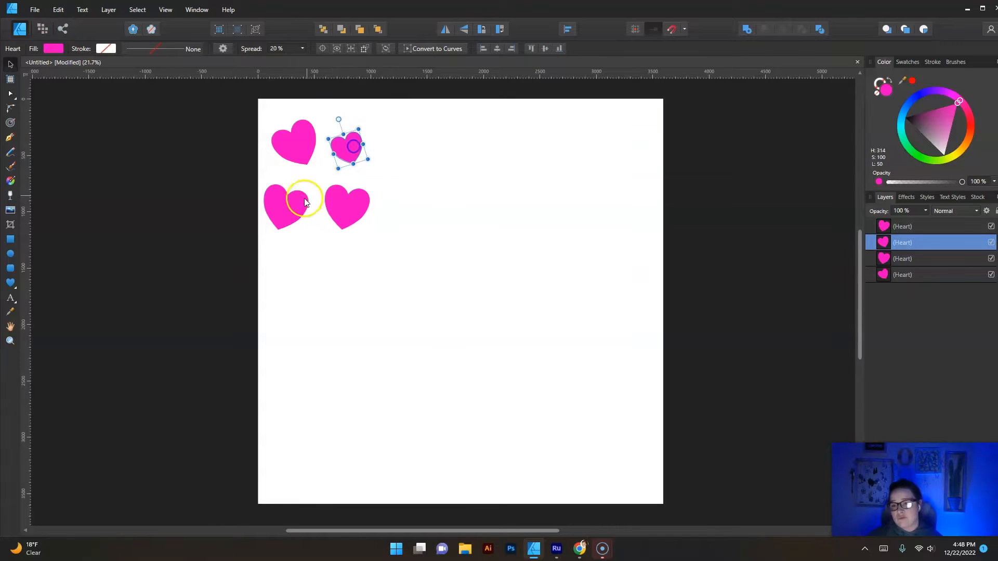
pyautogui.click(289, 202)
pyautogui.moveTo(286, 171)
pyautogui.mouseDown()
pyautogui.moveTo(298, 173)
pyautogui.moveTo(279, 183)
pyautogui.mouseUp()
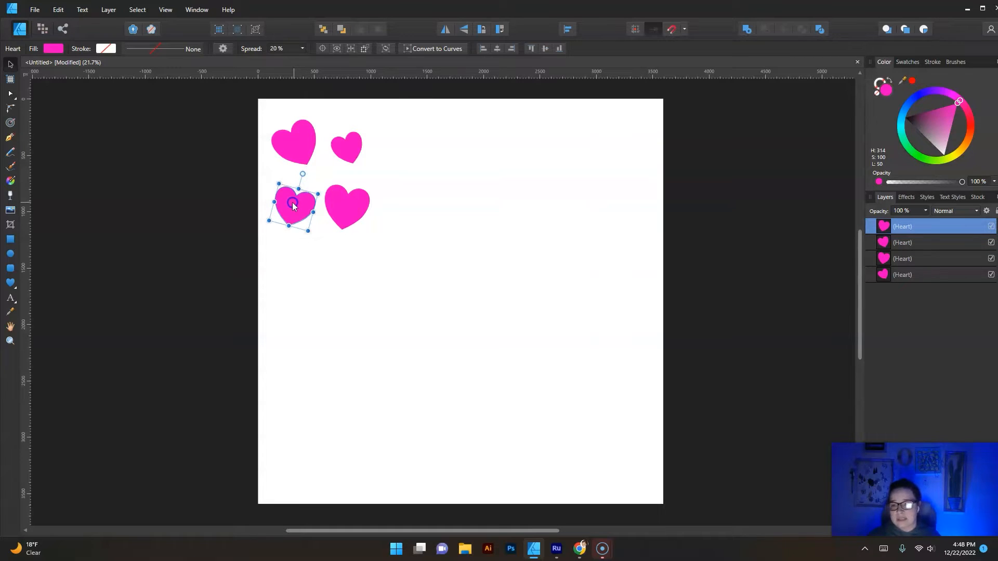
pyautogui.click(222, 108)
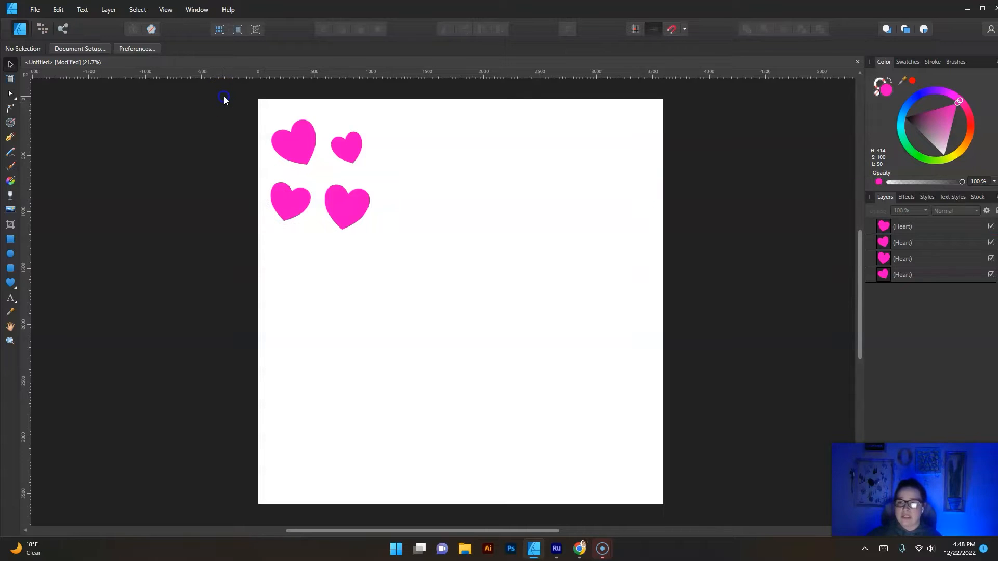
# - Select all four hearts and move them closer to the page's upper-left corner
pyautogui.moveTo(224, 97); pyautogui.dragTo(439, 329)
pyautogui.click(333, 230)
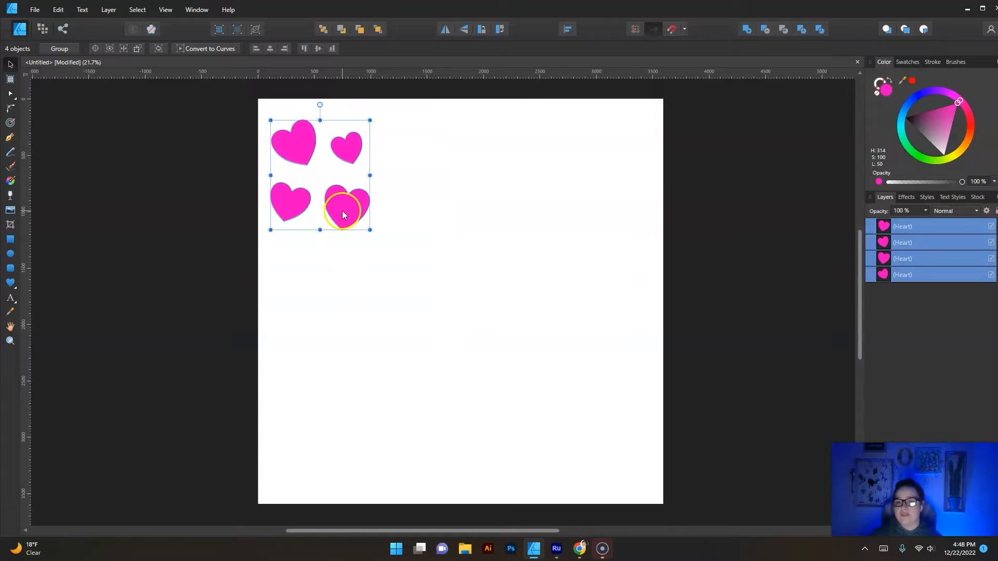
pyautogui.moveTo(343, 213); pyautogui.dragTo(335, 199)
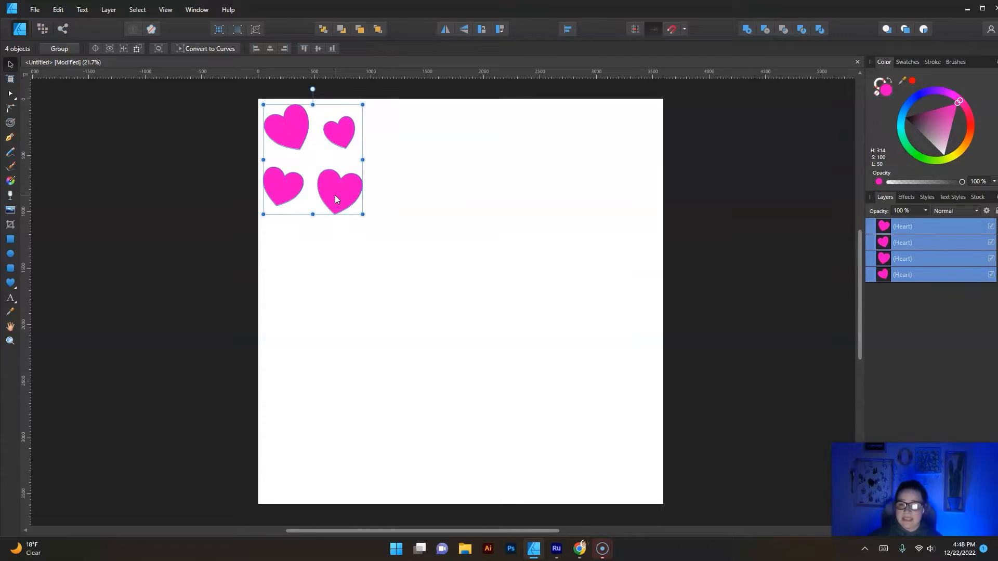
# - Duplicate the four-heart cluster repeatedly across and down the page to build six rows of hearts, and deselect
pyautogui.moveTo(335, 195); pyautogui.dragTo(449, 195)
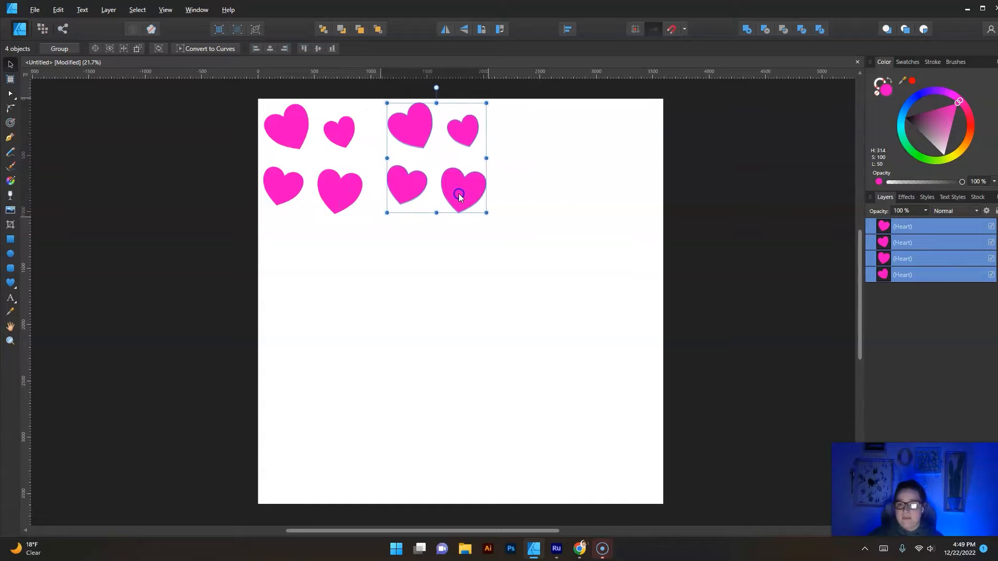
pyautogui.keyDown('alt'); pyautogui.moveTo(456, 196); pyautogui.dragTo(631, 419); pyautogui.keyUp('alt')
pyautogui.keyDown('alt'); pyautogui.moveTo(630, 419); pyautogui.dragTo(306, 411); pyautogui.keyUp('alt')
pyautogui.click(669, 317)
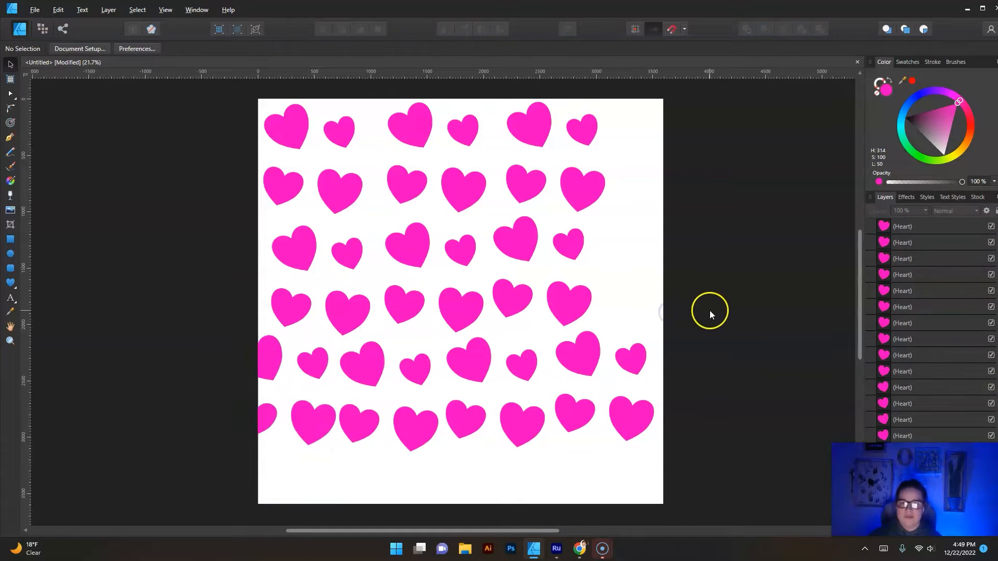
# - Move the two hearts cut off by the left page edge to the lower-left corner, and one large heart to the lower-right corner
pyautogui.moveTo(271, 370); pyautogui.dragTo(289, 468)
pyautogui.moveTo(263, 419); pyautogui.dragTo(339, 484)
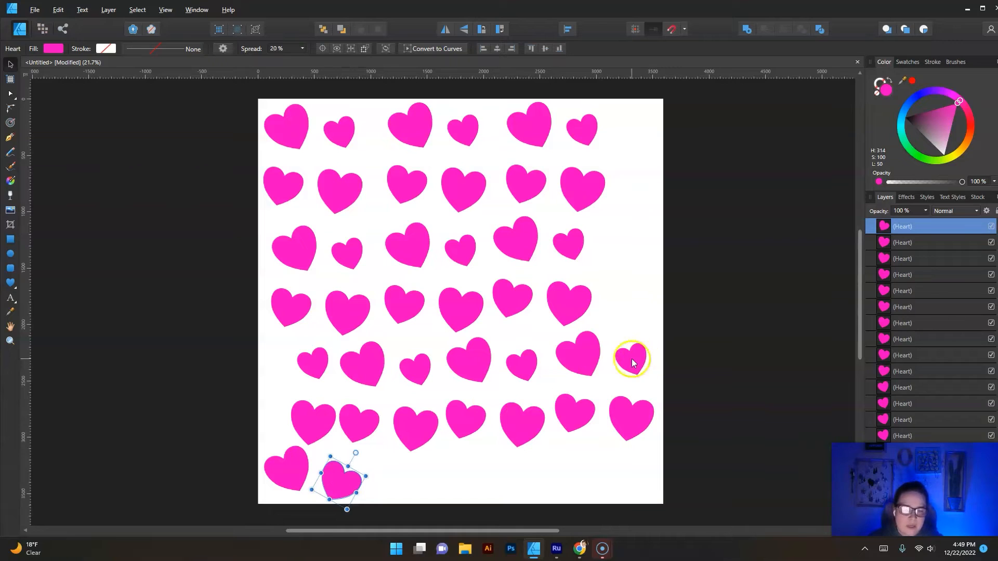
pyautogui.moveTo(635, 417); pyautogui.dragTo(641, 480)
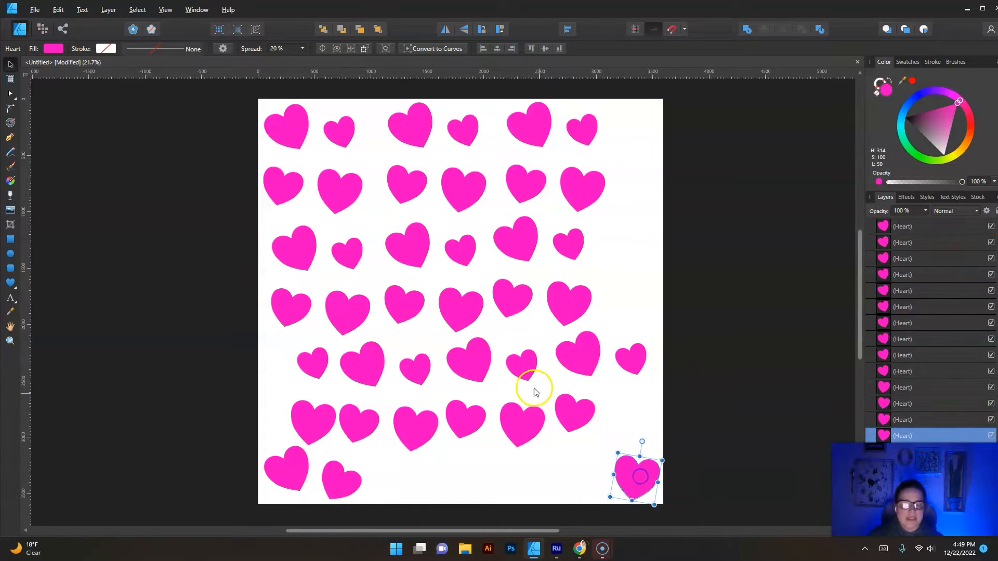
# - Move a heart from the sixth row to just above the lower-right corner heart and tilt it about 24° counterclockwise
pyautogui.moveTo(572, 413); pyautogui.dragTo(625, 419)
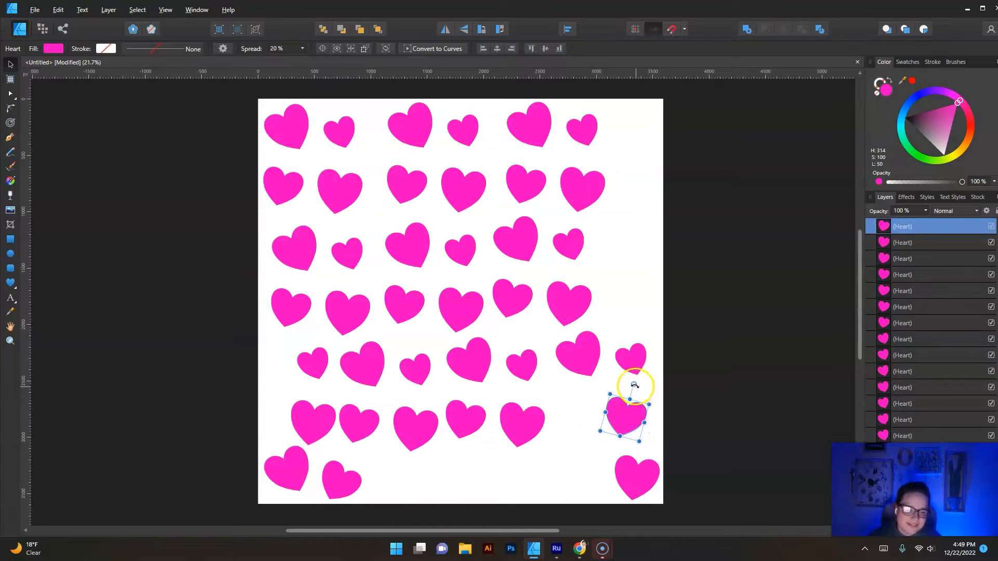
pyautogui.moveTo(634, 385); pyautogui.dragTo(610, 378)
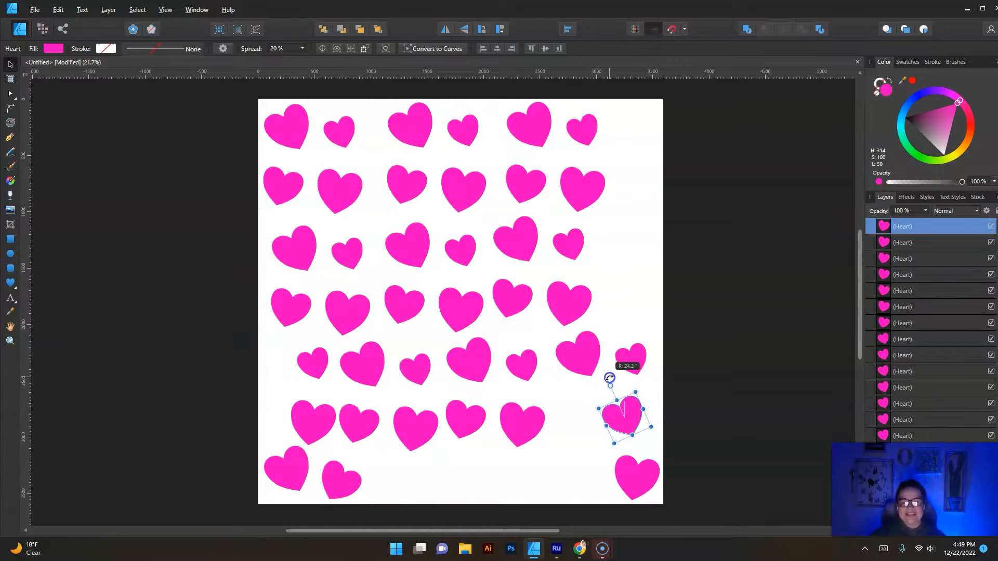
pyautogui.moveTo(614, 417); pyautogui.dragTo(621, 424)
# - Move two more sixth-row hearts beside the lower-right corner heart and rotate the lower one to about 3.4°
pyautogui.moveTo(528, 423); pyautogui.dragTo(591, 460)
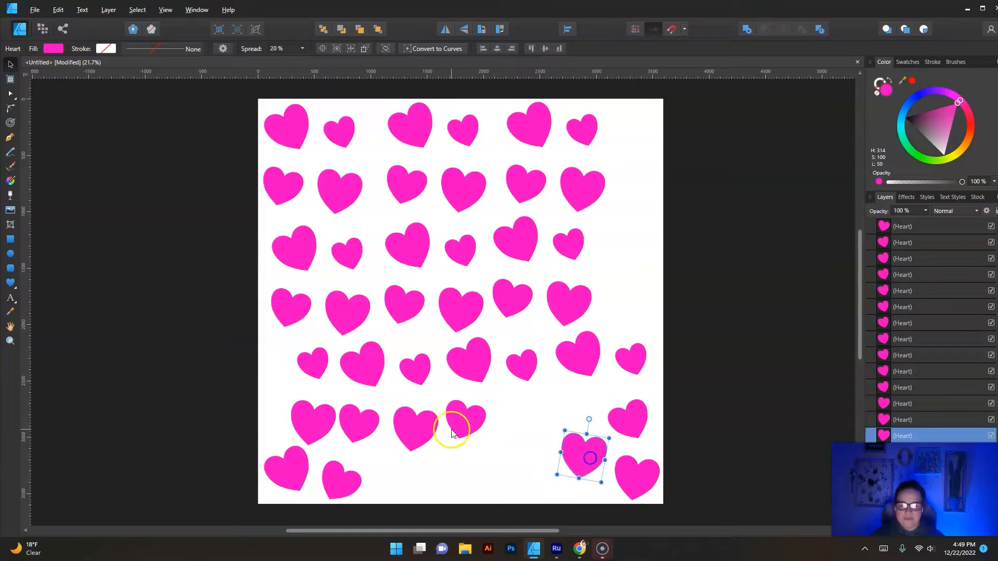
pyautogui.moveTo(465, 428); pyautogui.dragTo(539, 488)
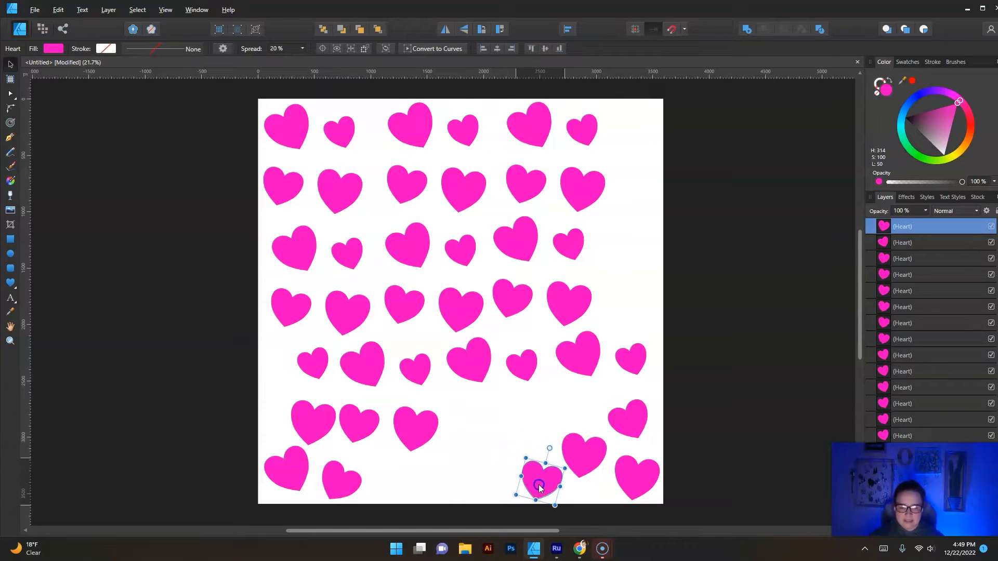
pyautogui.moveTo(549, 448); pyautogui.dragTo(537, 447)
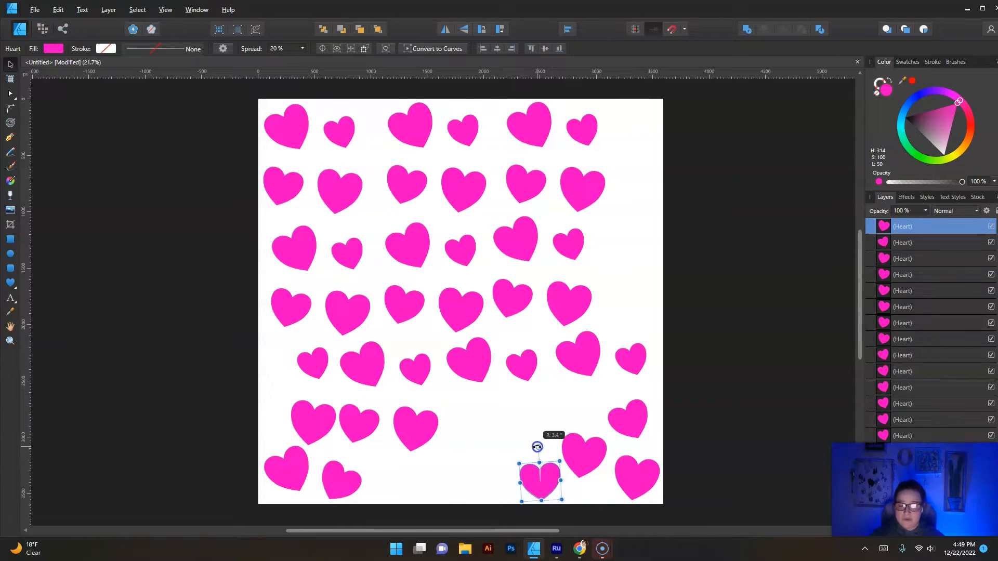
pyautogui.click(535, 491)
# - Rearrange hearts from the right part of the rows into a scattered cluster running up the page's right edge, varying size and tilt
pyautogui.moveTo(624, 360); pyautogui.dragTo(641, 374)
pyautogui.click(576, 353)
pyautogui.moveTo(590, 329); pyautogui.dragTo(584, 416)
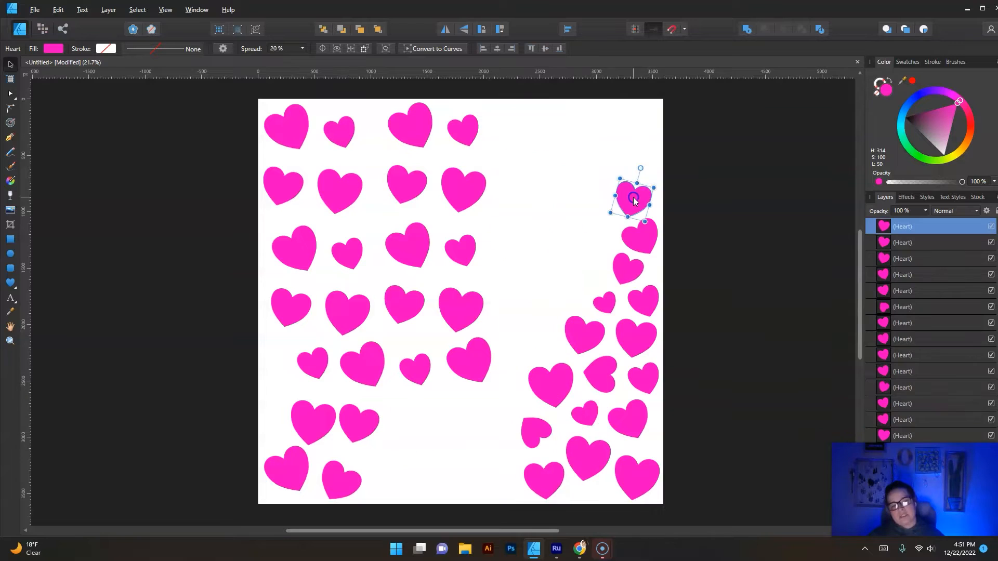
# - Tilt the topmost heart at the right edge about 36.7° counterclockwise, and place a tiny tilted heart just above it
pyautogui.moveTo(631, 198); pyautogui.dragTo(604, 158)
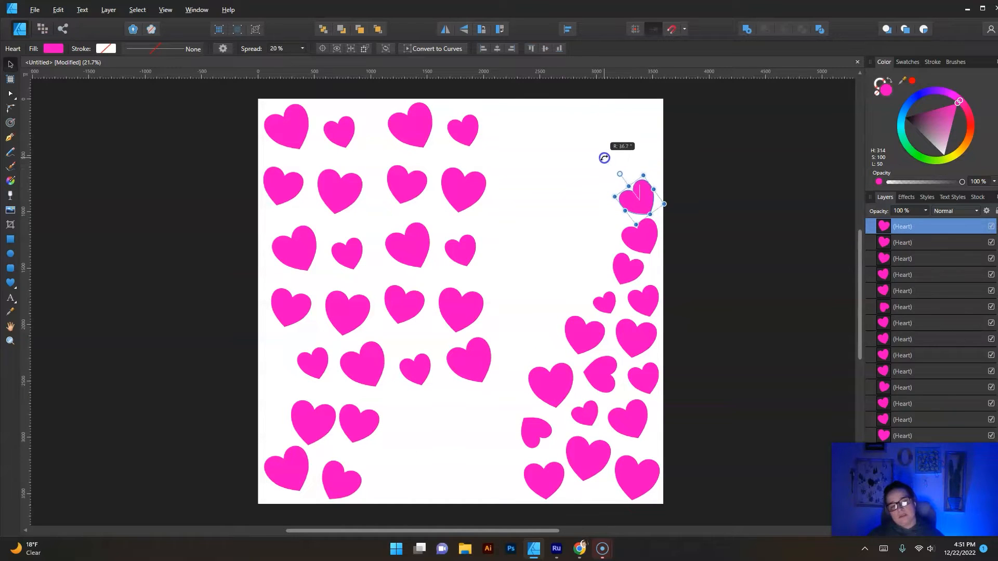
pyautogui.moveTo(633, 202); pyautogui.dragTo(650, 179)
pyautogui.moveTo(484, 127); pyautogui.dragTo(656, 169)
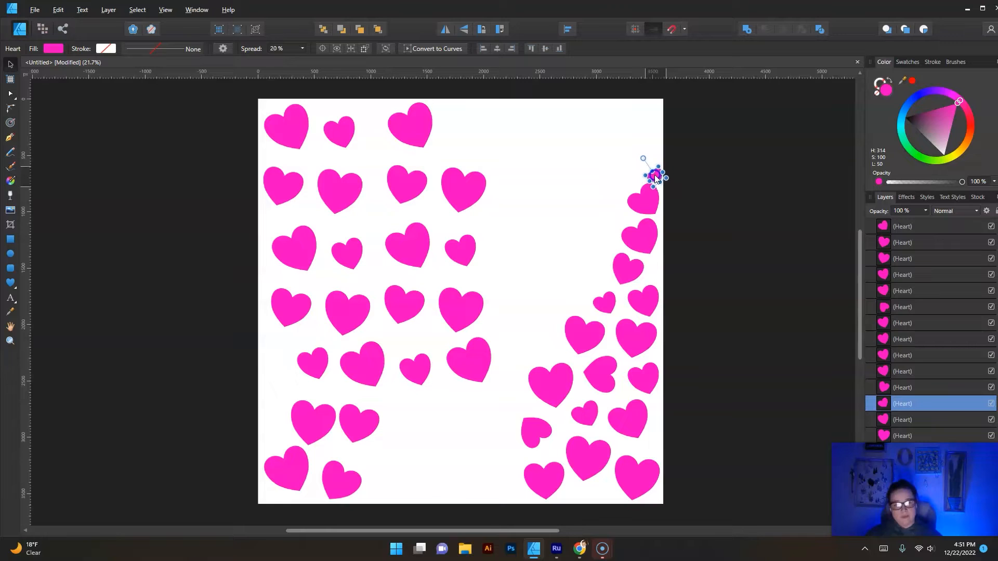
pyautogui.click(697, 352)
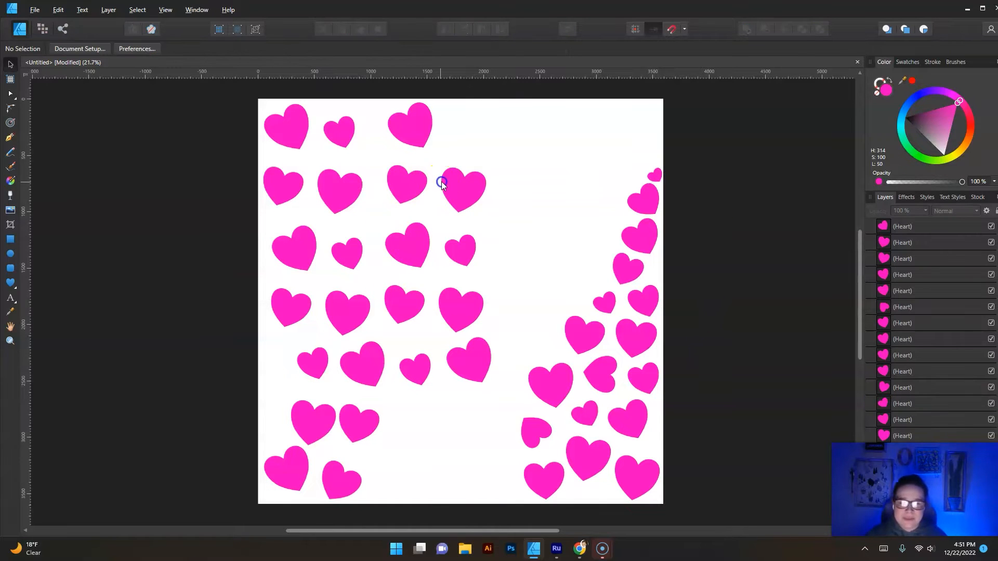
# - Move hearts from the second and fifth rows to the corner cluster's lower-left side, shrinking one into a gap along the bottom edge
pyautogui.click(464, 186)
pyautogui.moveTo(465, 186); pyautogui.dragTo(598, 489)
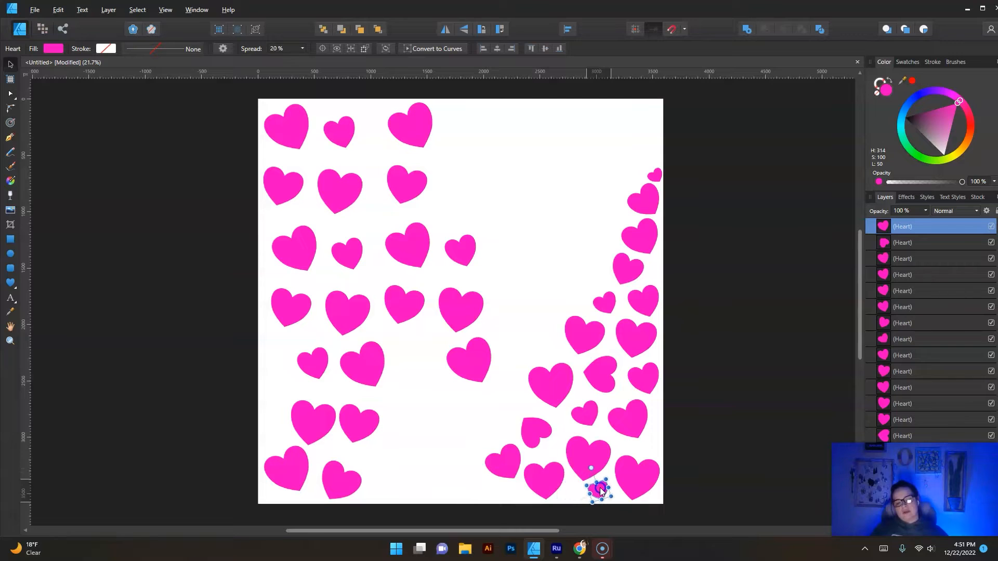
pyautogui.click(478, 366)
pyautogui.moveTo(504, 333); pyautogui.dragTo(500, 420)
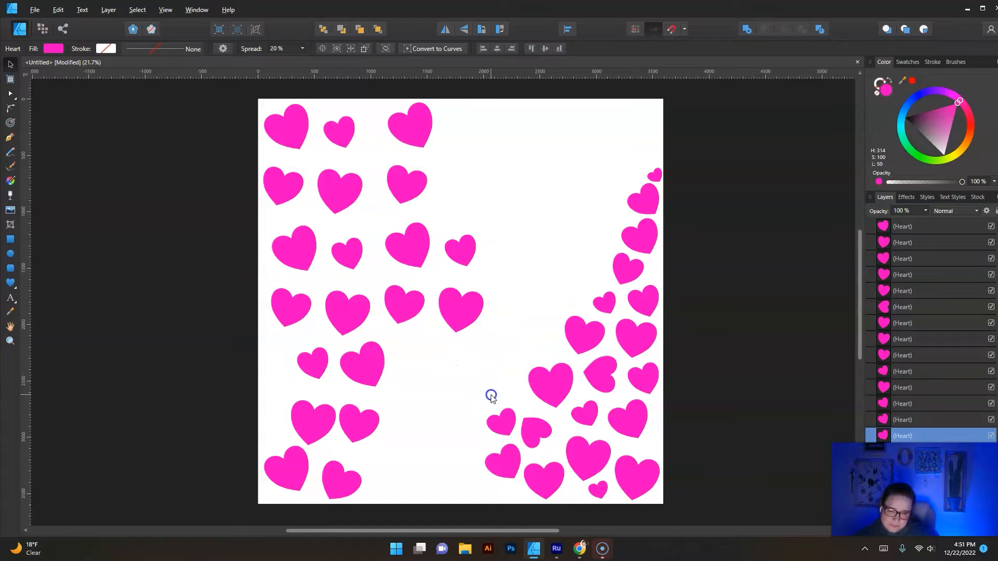
# - Tilt the newly placed left-edge heart further counterclockwise, and fit a shrunken, upright third-row heart just above it
pyautogui.click(491, 398)
pyautogui.click(495, 422)
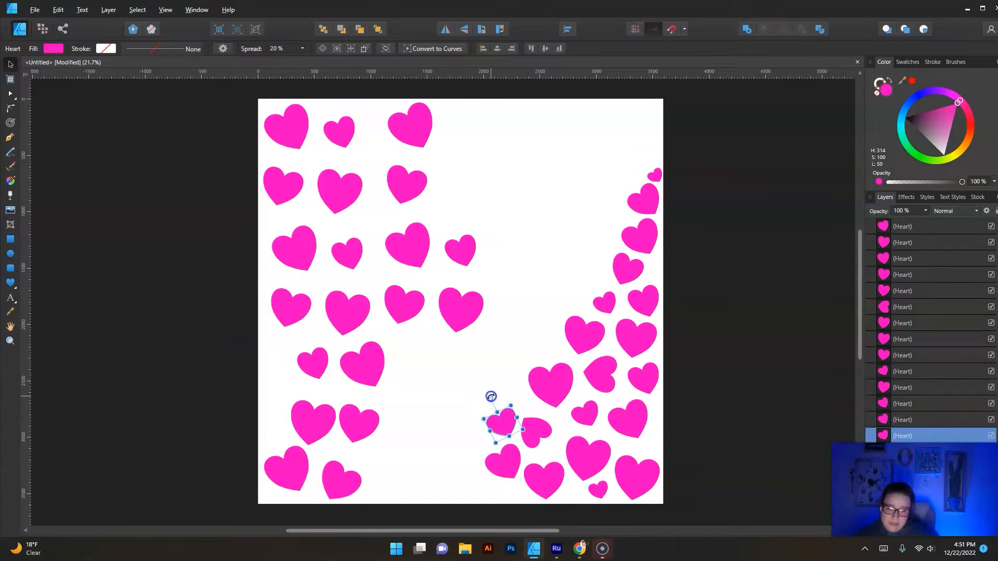
pyautogui.moveTo(491, 396); pyautogui.dragTo(482, 402)
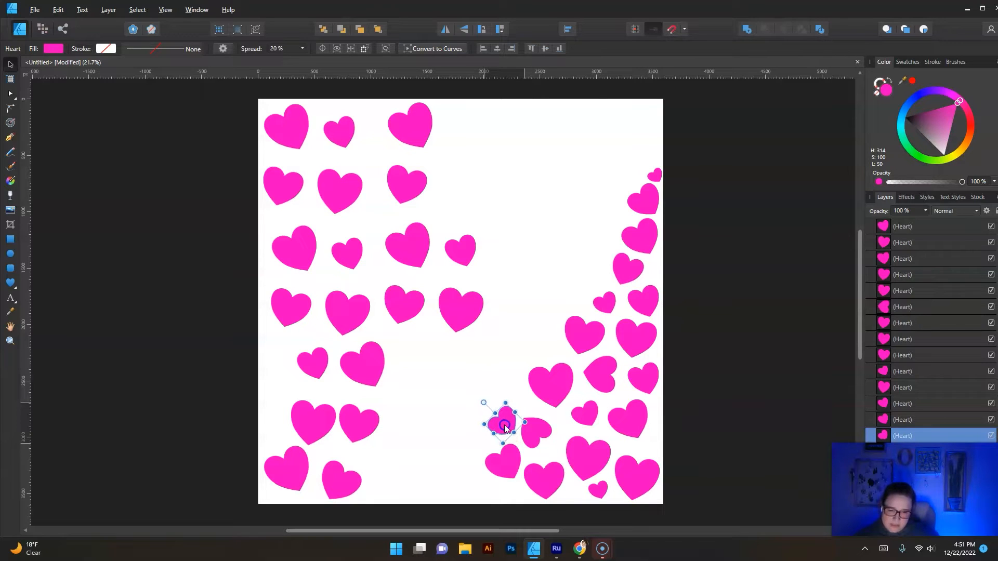
pyautogui.moveTo(506, 428); pyautogui.dragTo(475, 410)
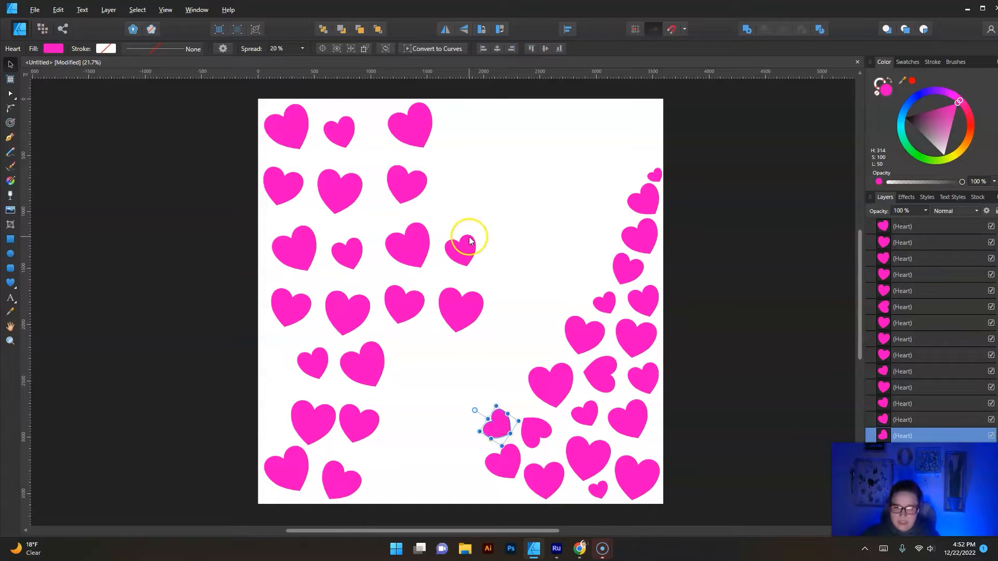
pyautogui.moveTo(470, 235); pyautogui.dragTo(518, 378)
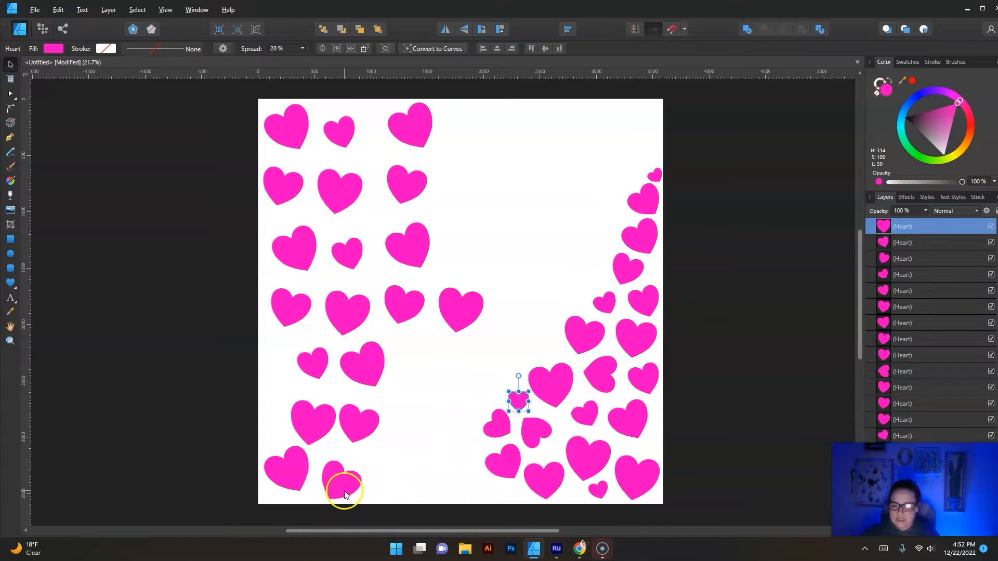
# - Move two lower-row hearts to the cluster's left side, shrink two middle-row hearts into its small gaps, and adjust the neighbouring tilted heart
pyautogui.moveTo(341, 487); pyautogui.dragTo(467, 455)
pyautogui.moveTo(317, 361); pyautogui.dragTo(473, 485)
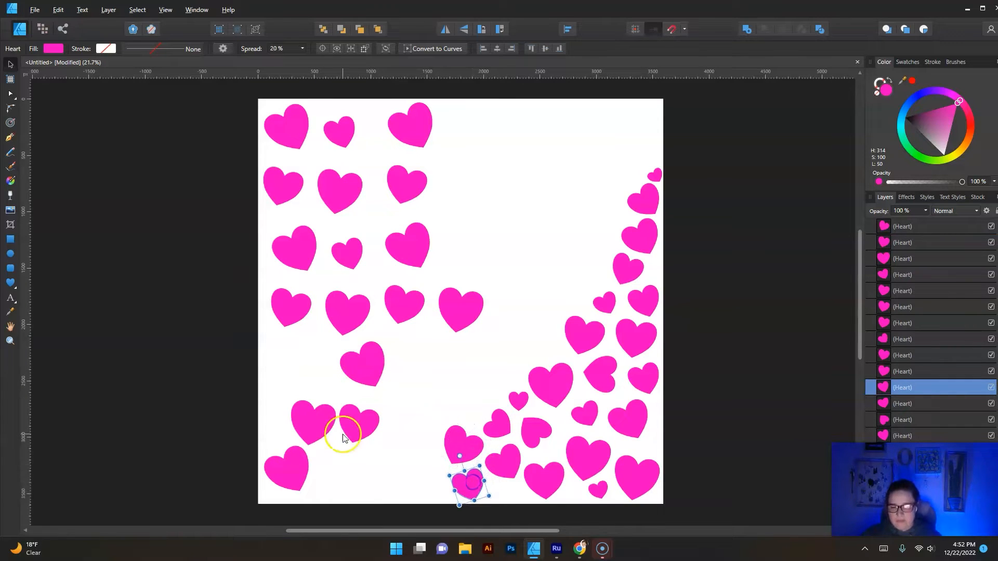
pyautogui.click(347, 252)
pyautogui.moveTo(359, 238); pyautogui.dragTo(507, 465)
pyautogui.click(403, 305)
pyautogui.moveTo(419, 285); pyautogui.dragTo(557, 448)
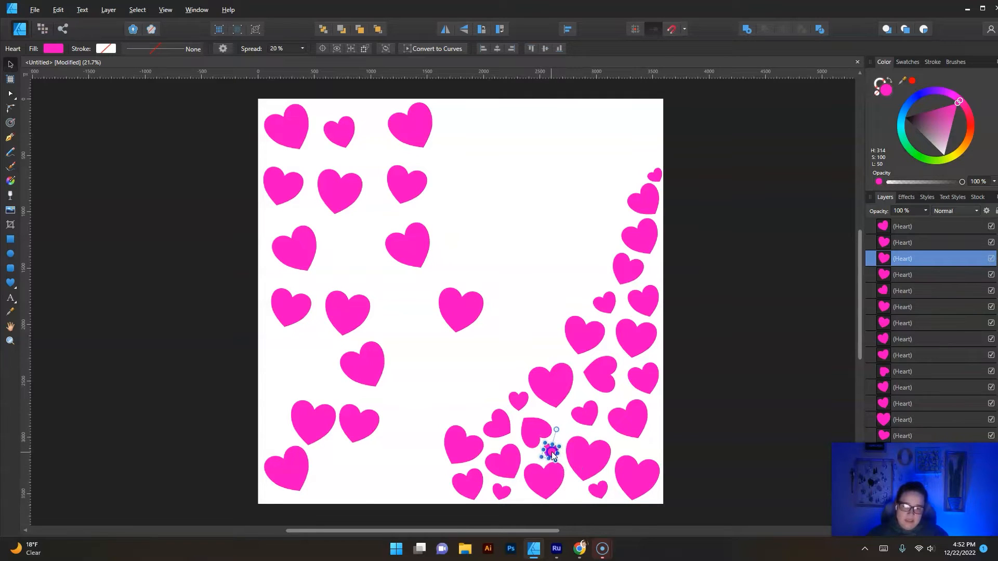
pyautogui.click(541, 442)
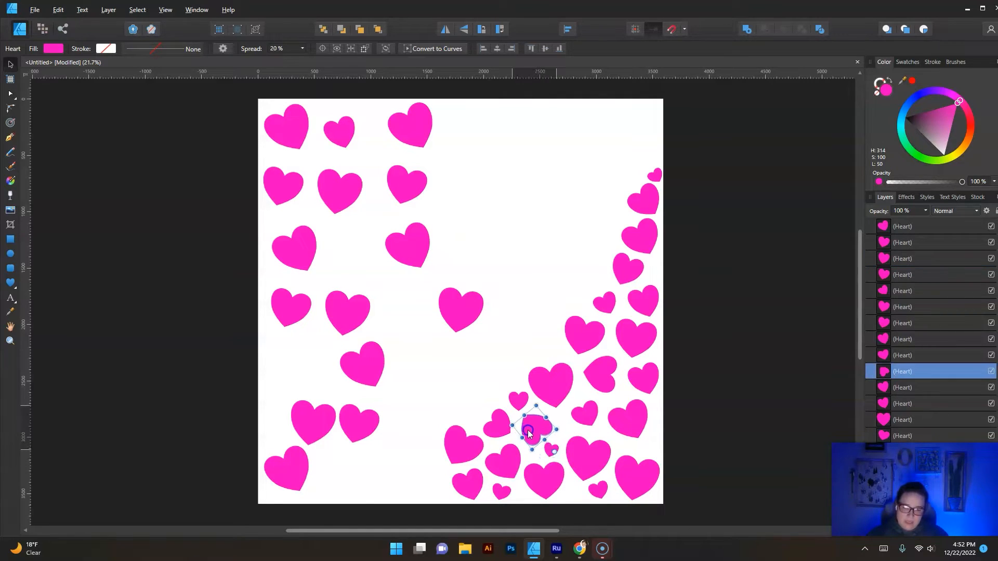
pyautogui.click(435, 367)
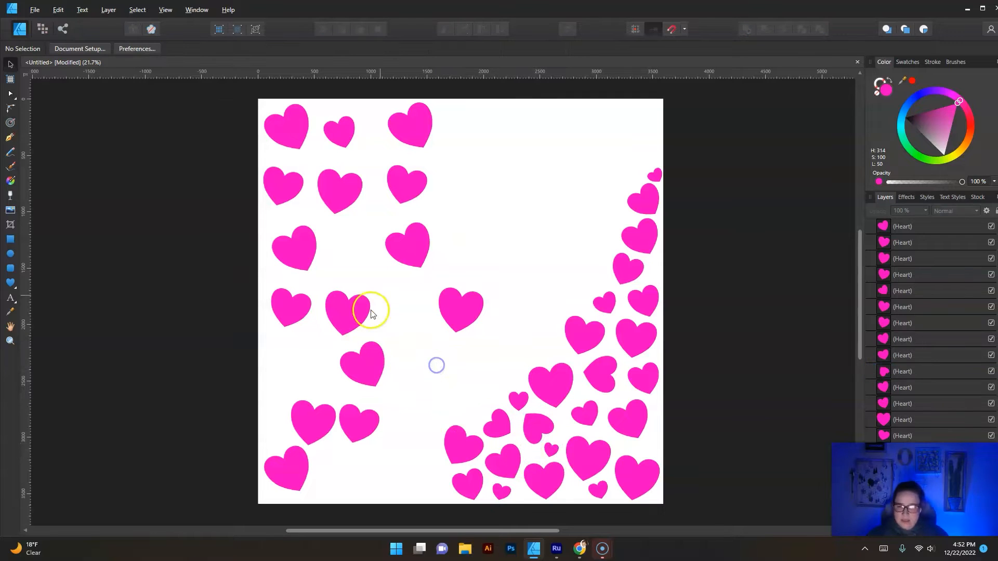
# - Shrink and tilt a second-row and a first-row heart, placing them side by side on the bottom edge left of the cluster
pyautogui.click(404, 185)
pyautogui.moveTo(404, 187); pyautogui.dragTo(420, 467)
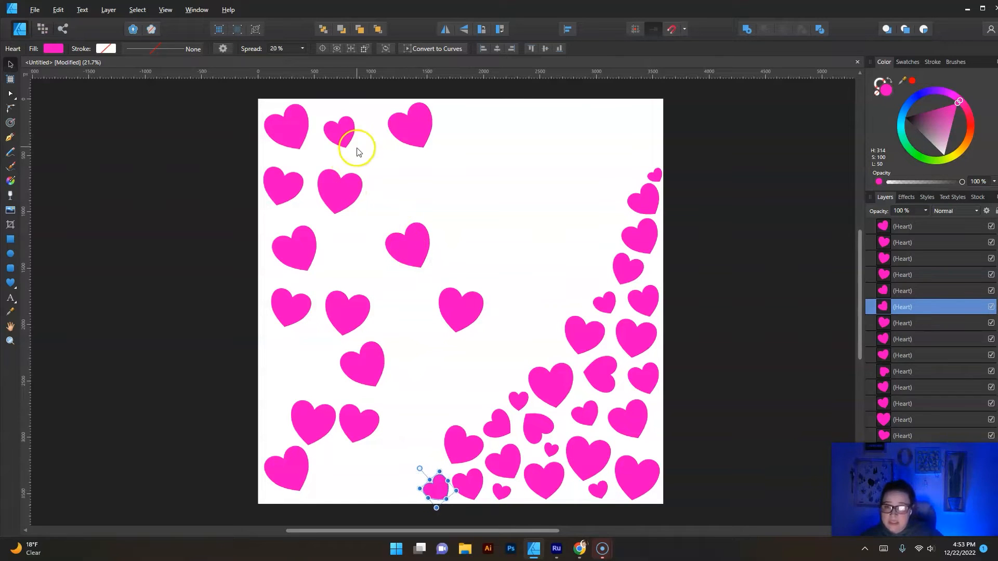
pyautogui.moveTo(339, 132); pyautogui.dragTo(415, 497)
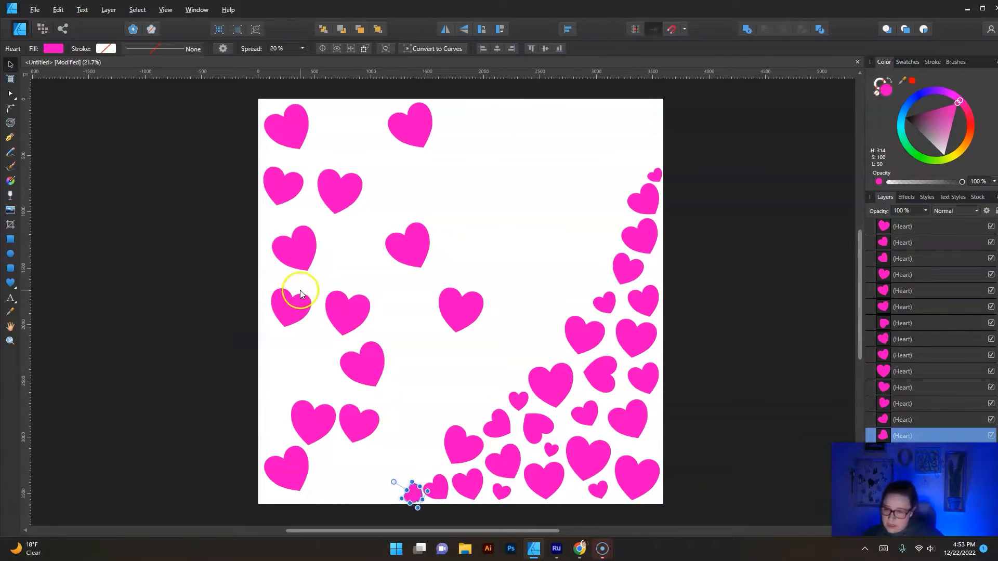
# - Fit a tiny tilted heart and a slightly larger copy above the two leftmost hearts of the cluster
pyautogui.moveTo(301, 293); pyautogui.dragTo(358, 476)
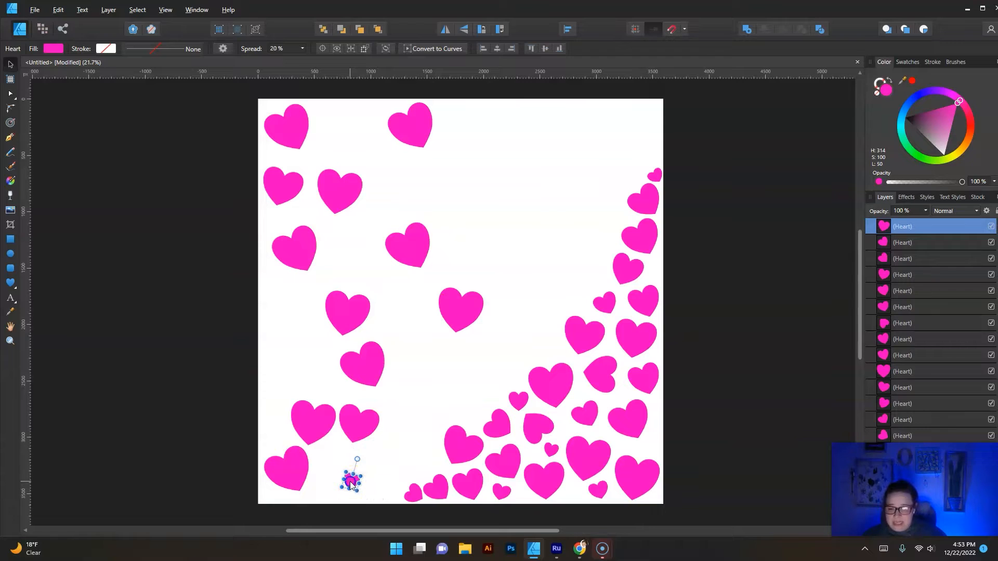
pyautogui.moveTo(351, 486); pyautogui.dragTo(443, 442)
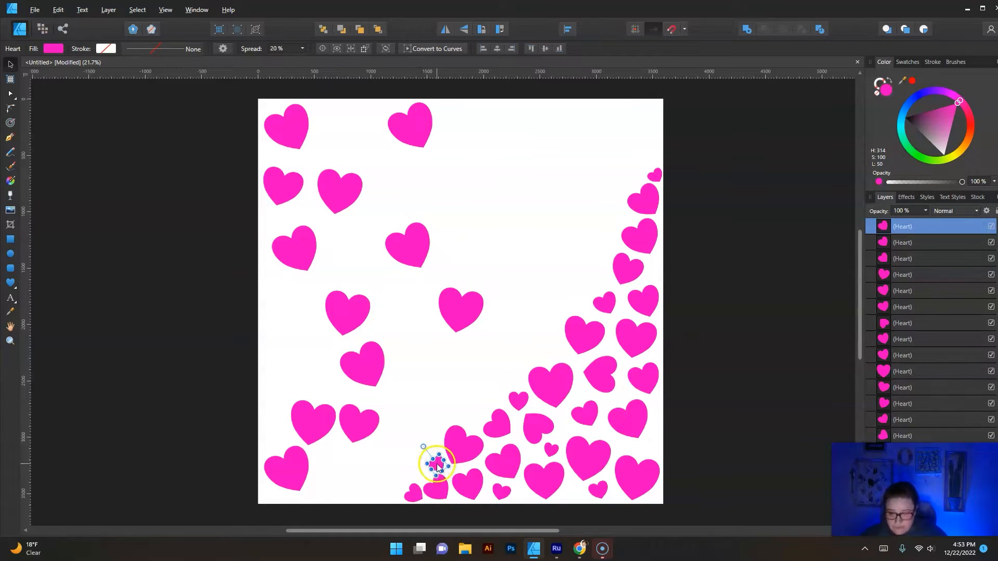
pyautogui.keyDown('ctrl'); pyautogui.moveTo(435, 466); pyautogui.dragTo(419, 446); pyautogui.keyUp('ctrl')
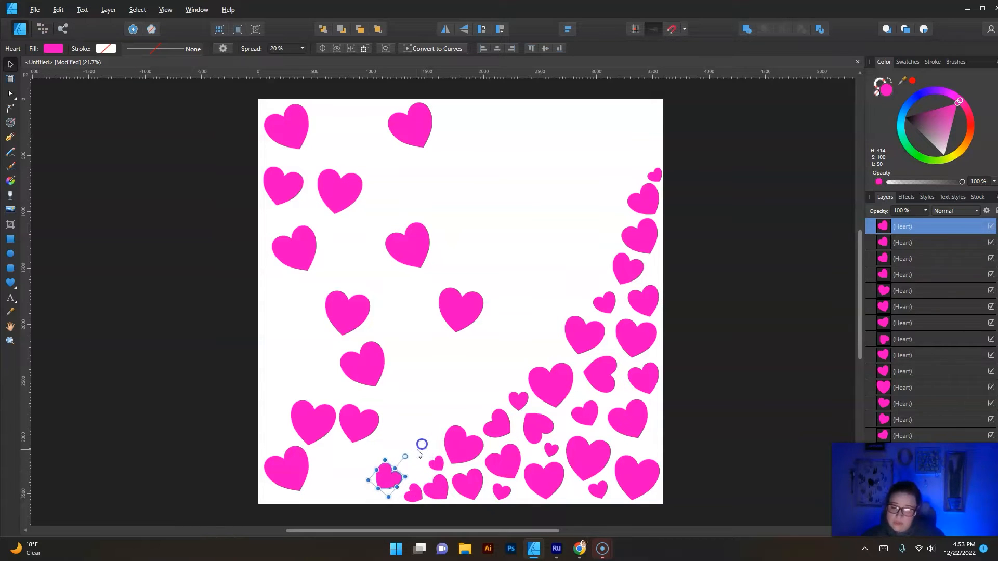
pyautogui.moveTo(391, 479); pyautogui.dragTo(416, 474)
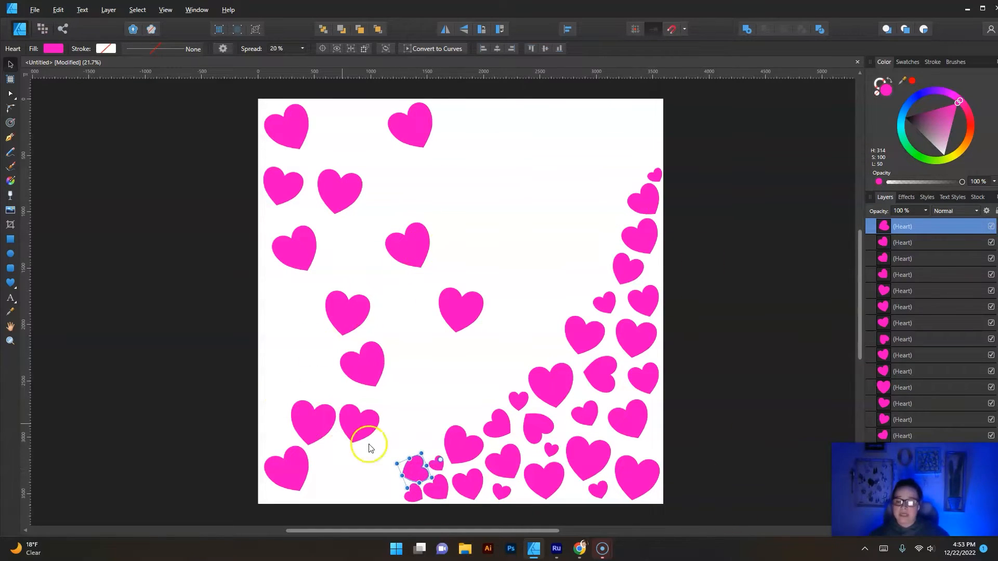
# - Shrink a sixth-row heart onto the bottom edge left of the cluster, and adjust the topmost small heart at the page's right edge
pyautogui.moveTo(364, 432); pyautogui.dragTo(363, 478)
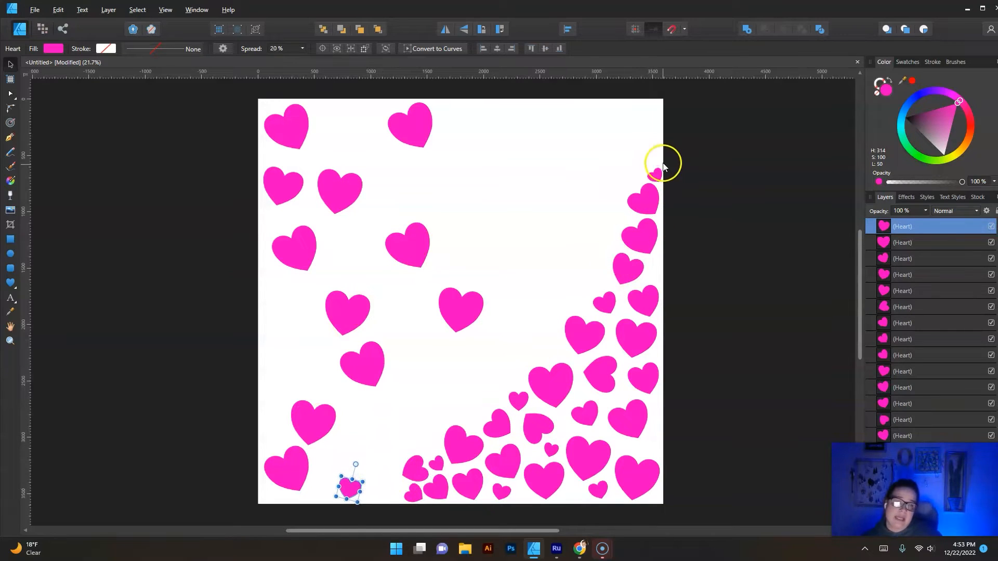
pyautogui.click(647, 175)
pyautogui.moveTo(647, 176)
pyautogui.mouseDown()
pyautogui.moveTo(634, 192)
pyautogui.moveTo(655, 177)
pyautogui.mouseUp()
pyautogui.click(691, 169)
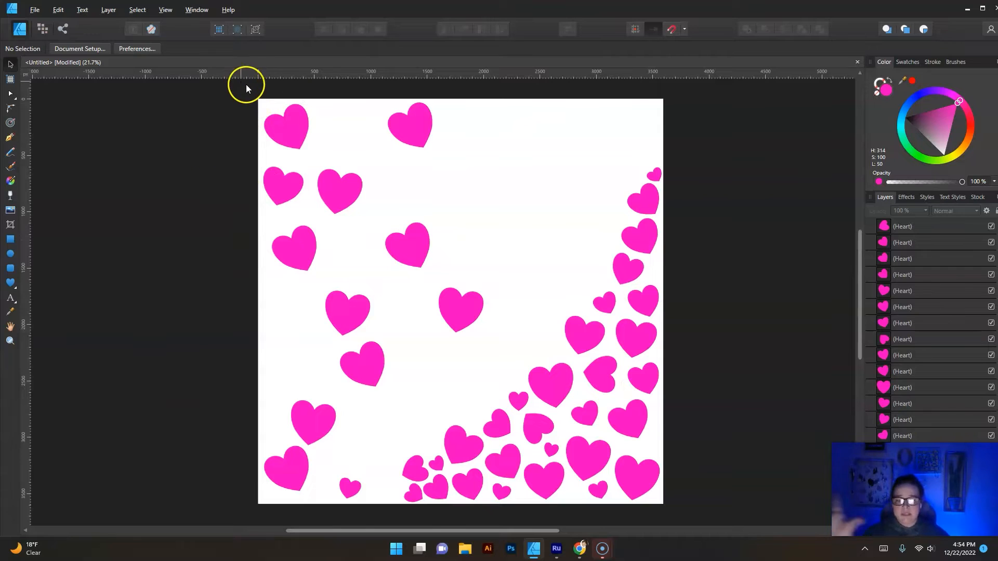
# - Delete the isolated small heart at the bottom edge and all leftover row hearts except the one in the lower-left corner
pyautogui.click(348, 487)
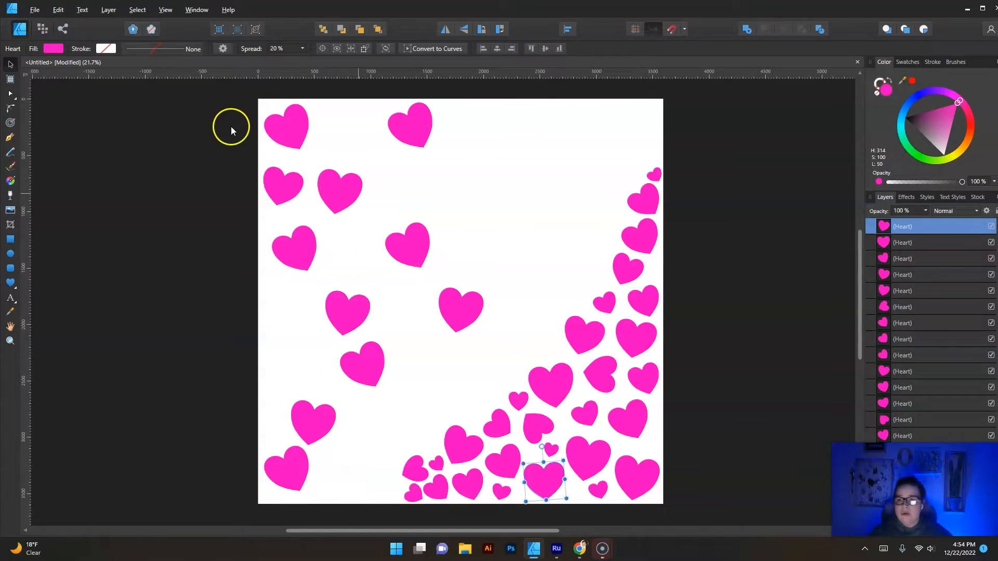
pyautogui.moveTo(220, 91); pyautogui.dragTo(497, 372)
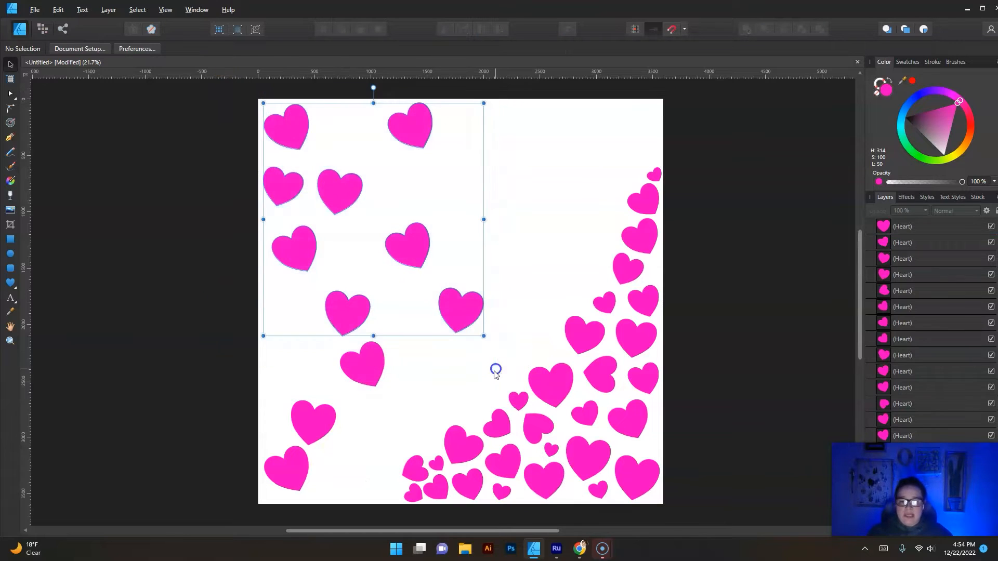
pyautogui.press('Delete')
pyautogui.click(375, 365)
pyautogui.press('Delete')
pyautogui.click(320, 422)
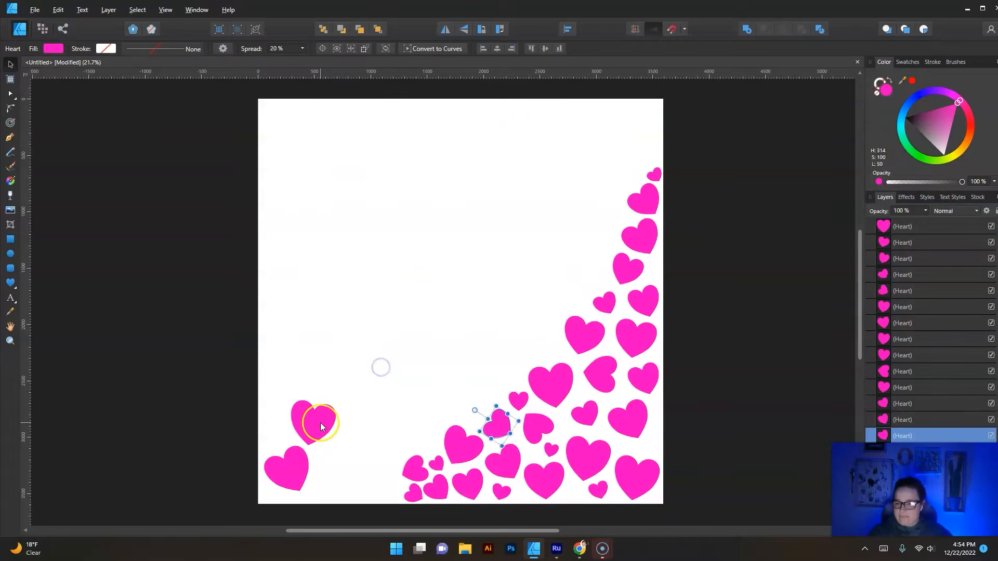
pyautogui.press('Delete')
# - Shrink the last leftover heart, tilt it counterclockwise, and place it at the cluster's left end on the bottom edge
pyautogui.click(285, 472)
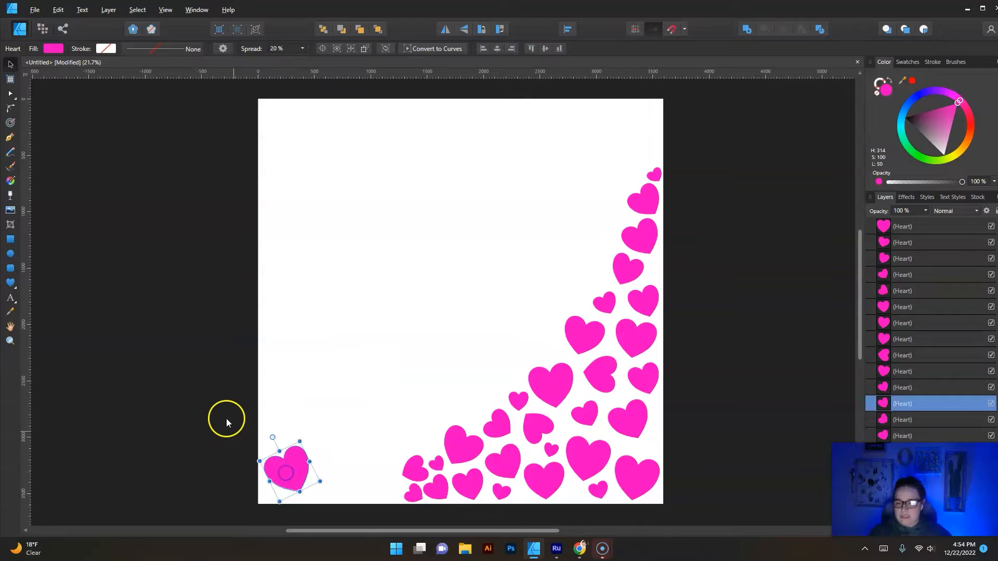
pyautogui.moveTo(287, 486); pyautogui.dragTo(393, 415)
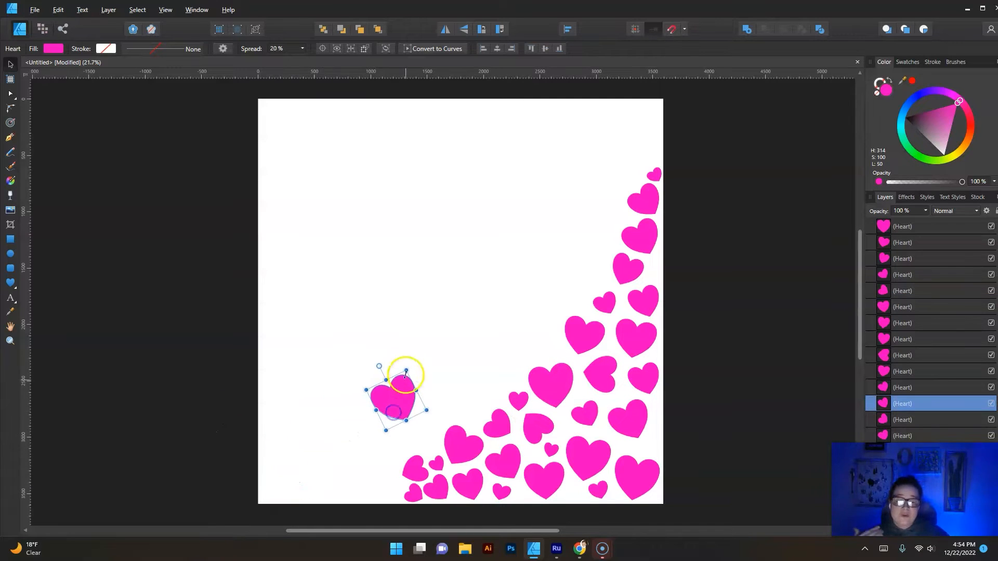
pyautogui.moveTo(404, 374); pyautogui.dragTo(393, 493)
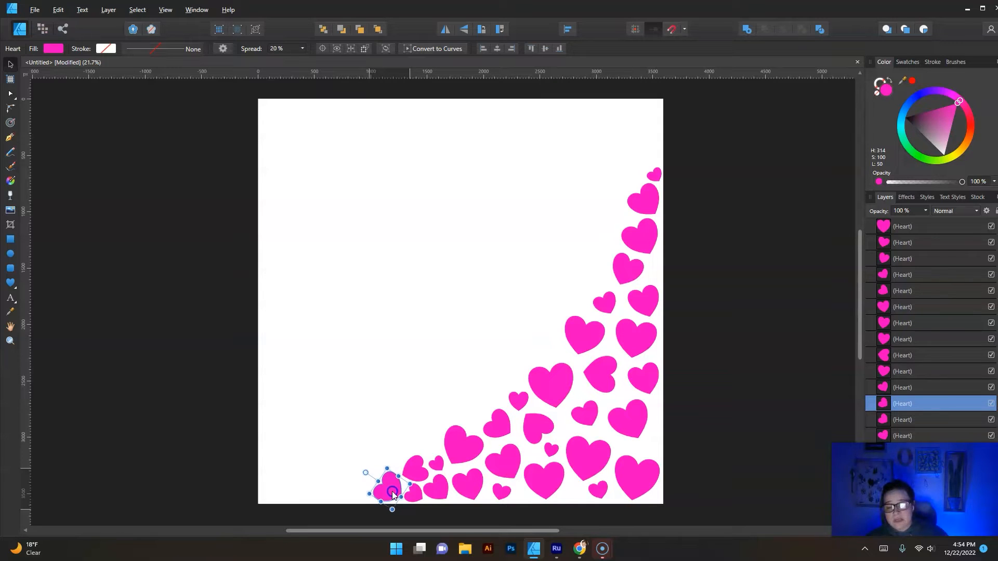
# - Fill gaps in the cluster with small hearts, and space out the hearts at its lower-left end
pyautogui.click(736, 410)
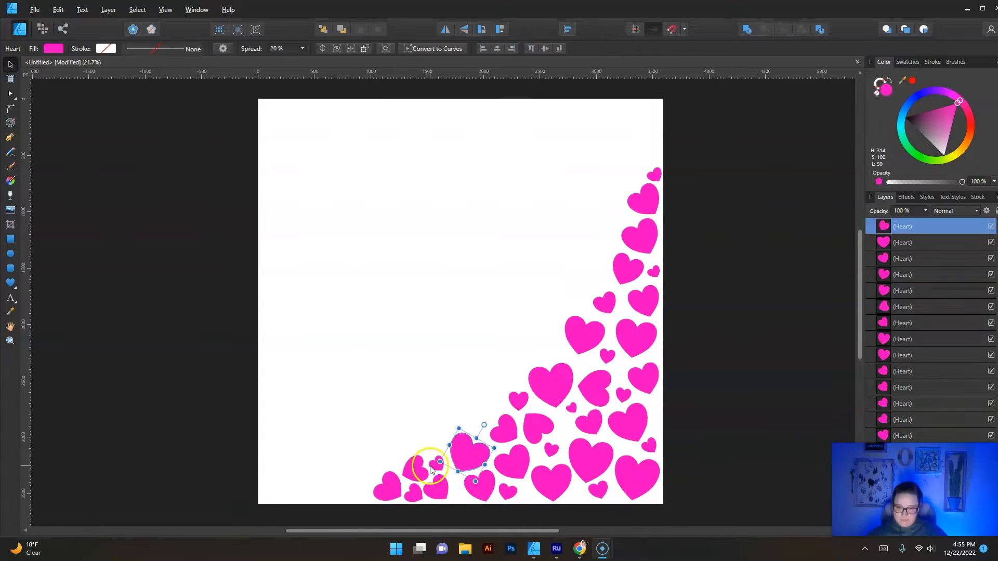
pyautogui.click(430, 470)
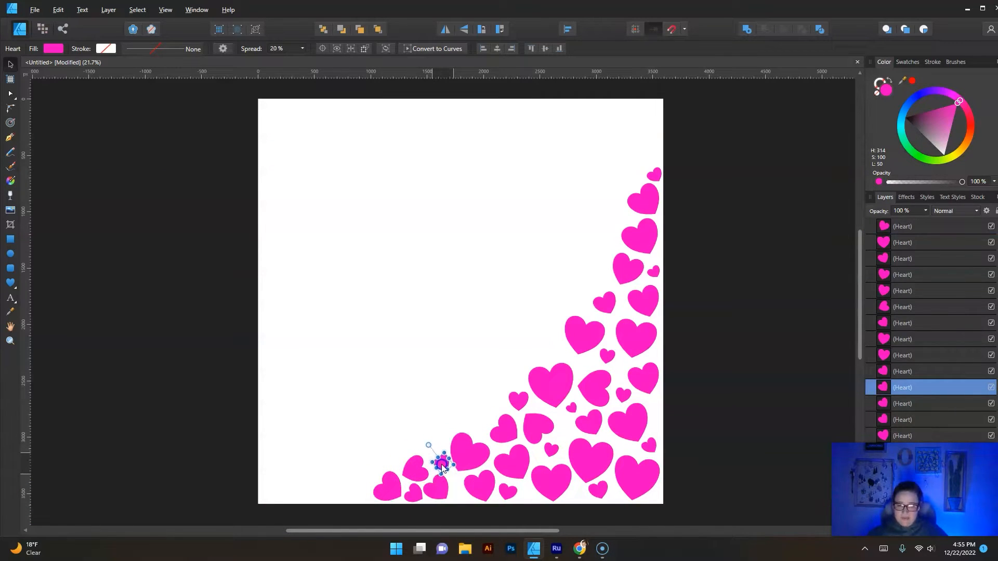
pyautogui.moveTo(439, 492)
pyautogui.mouseDown()
pyautogui.moveTo(451, 497)
pyautogui.moveTo(418, 491)
pyautogui.moveTo(427, 491)
pyautogui.moveTo(416, 464)
pyautogui.moveTo(393, 484)
pyautogui.moveTo(400, 494)
pyautogui.mouseUp()
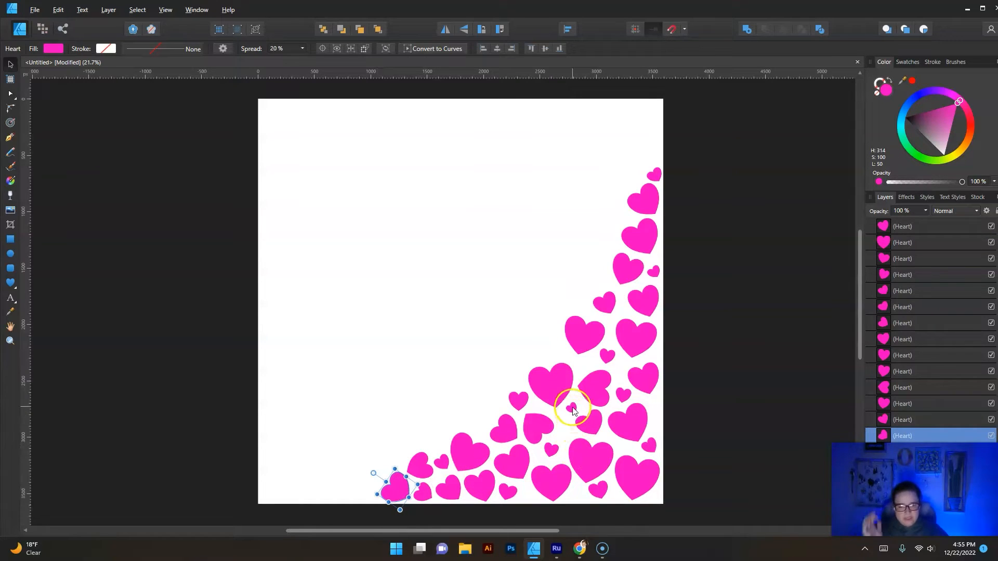
# - Place tiny copied hearts in the cluster's remaining gaps, tilting the one below the large right-edge heart to about 17.2°
pyautogui.moveTo(574, 410); pyautogui.dragTo(618, 199)
pyautogui.click(628, 221)
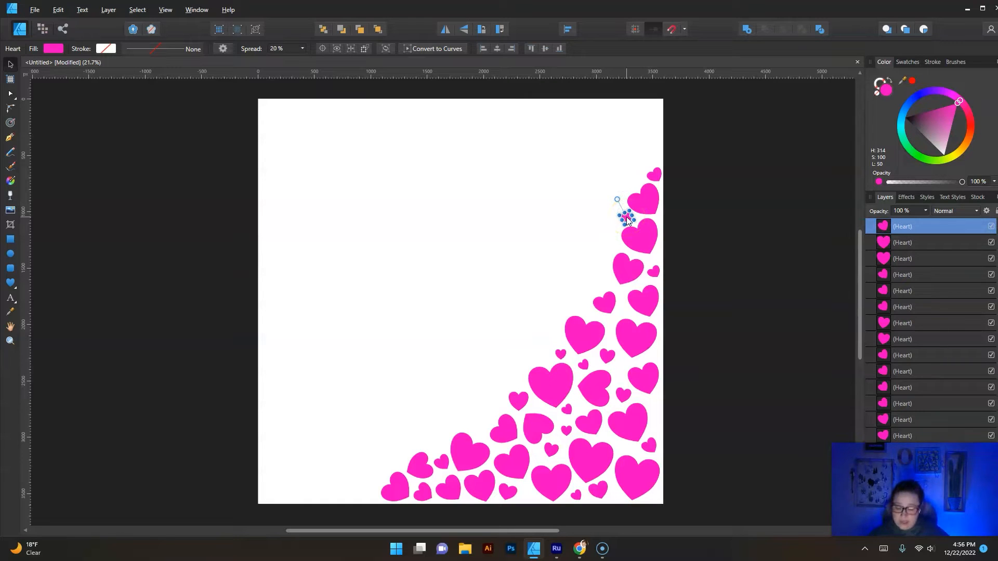
pyautogui.moveTo(641, 235); pyautogui.dragTo(656, 353)
pyautogui.click(656, 409)
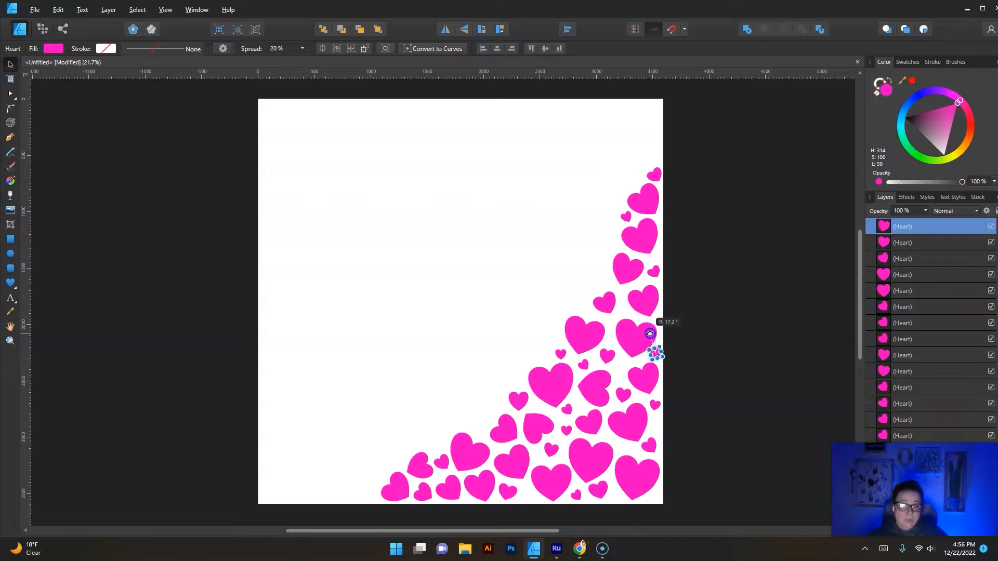
pyautogui.click(703, 331)
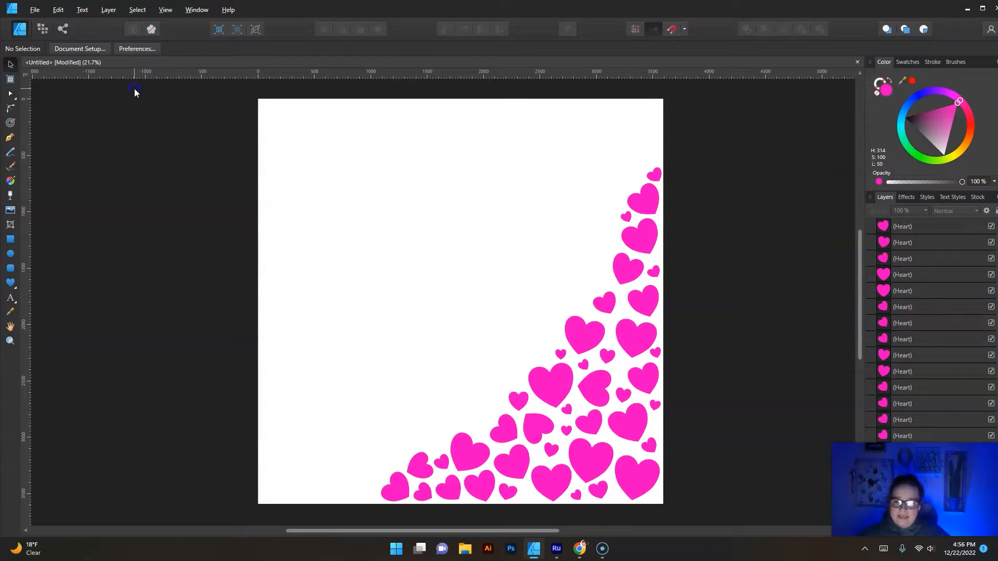
pyautogui.hotkey('ctrl', 'a')
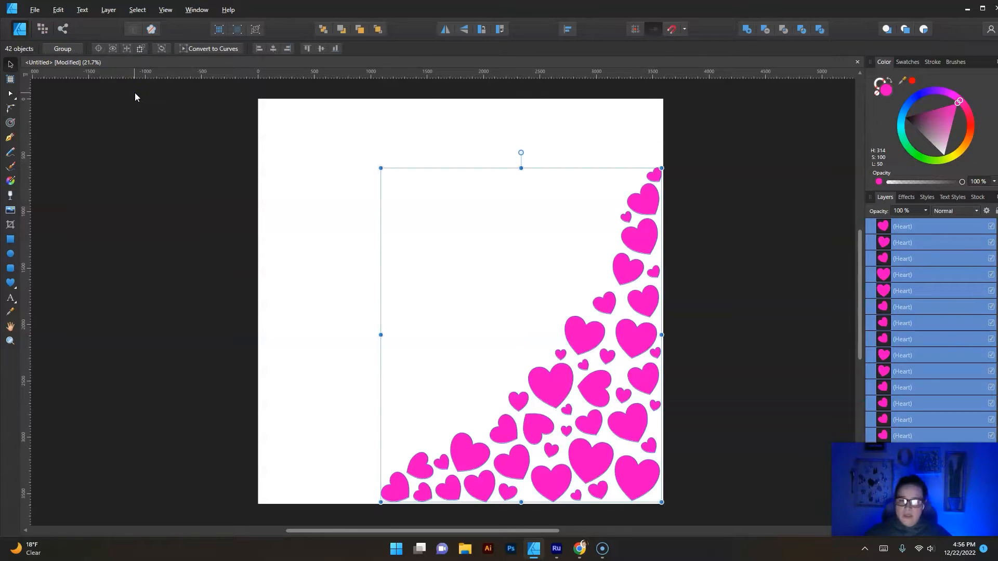
pyautogui.click(136, 139)
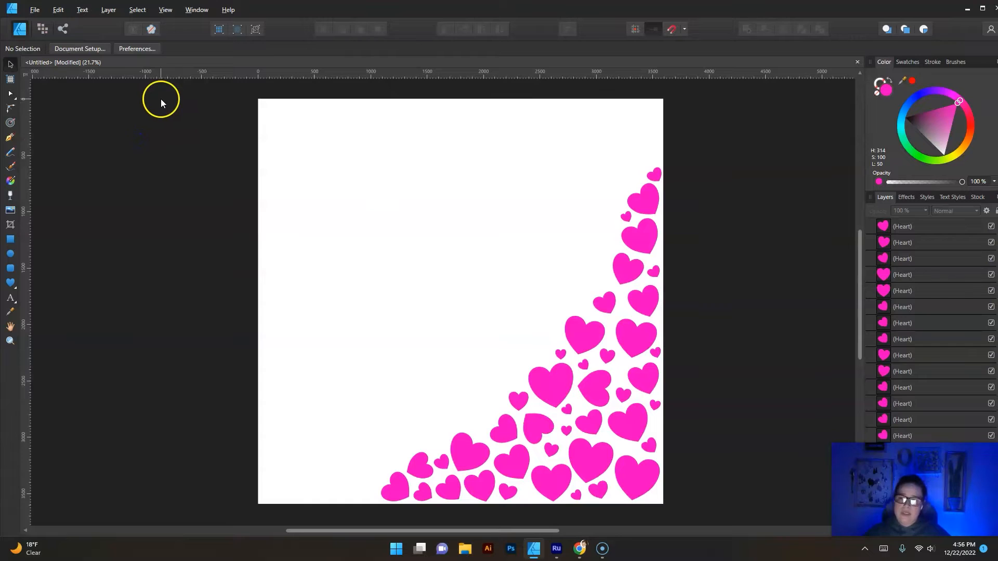
pyautogui.moveTo(160, 99); pyautogui.dragTo(762, 526)
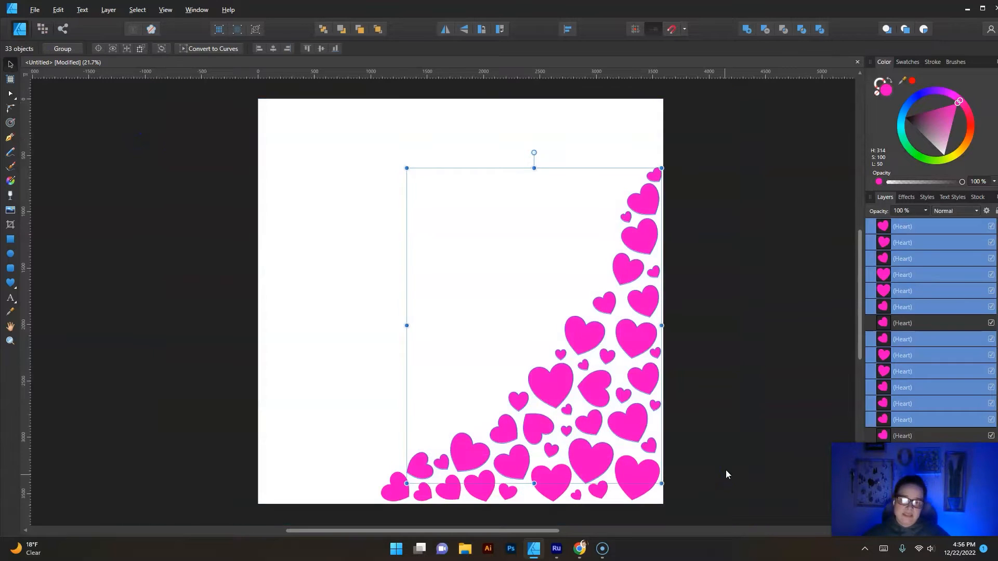
pyautogui.click(815, 325)
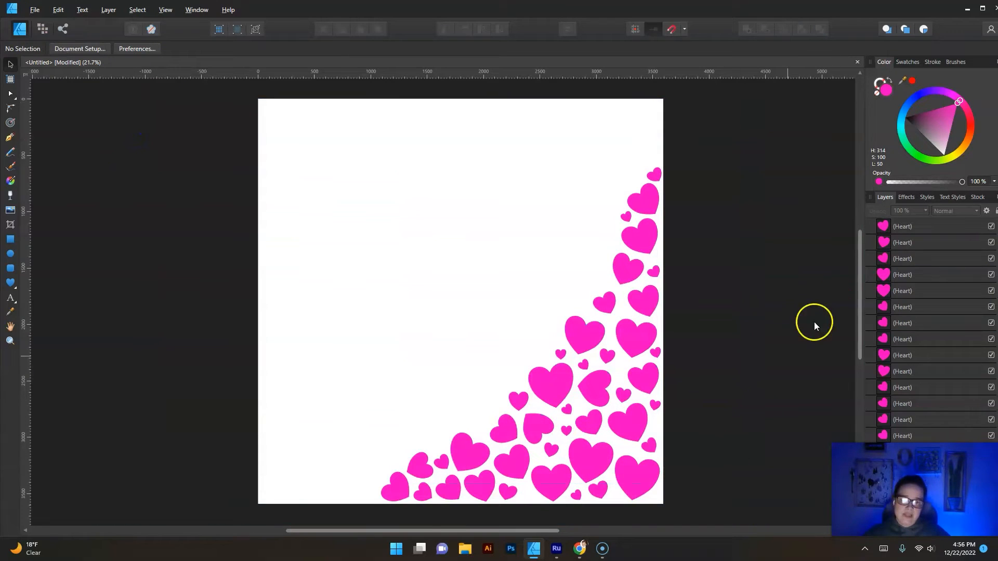
pyautogui.click(905, 228)
pyautogui.scroll(-2, 940, 348)
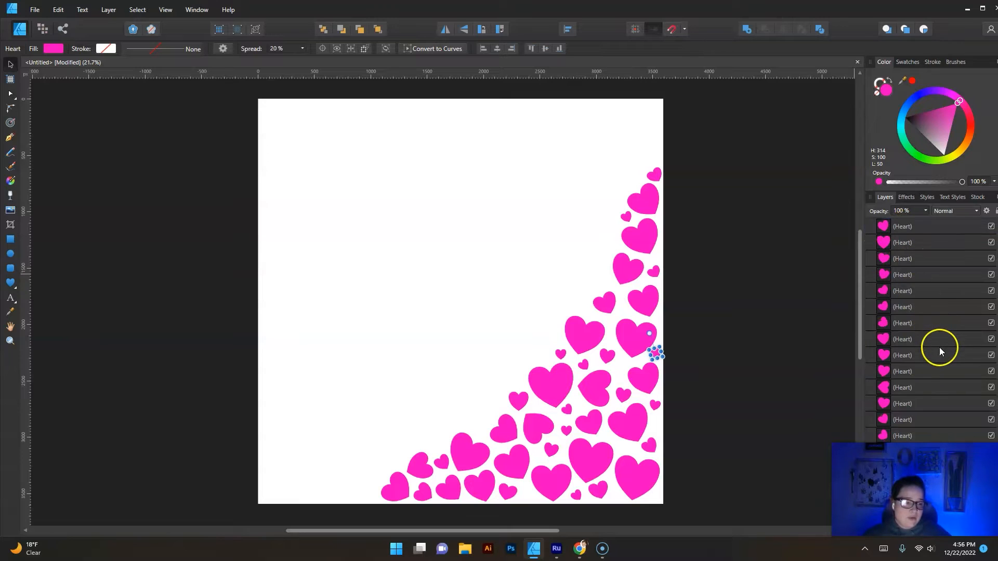
pyautogui.keyDown('shift'); pyautogui.click(910, 436); pyautogui.keyUp('shift')
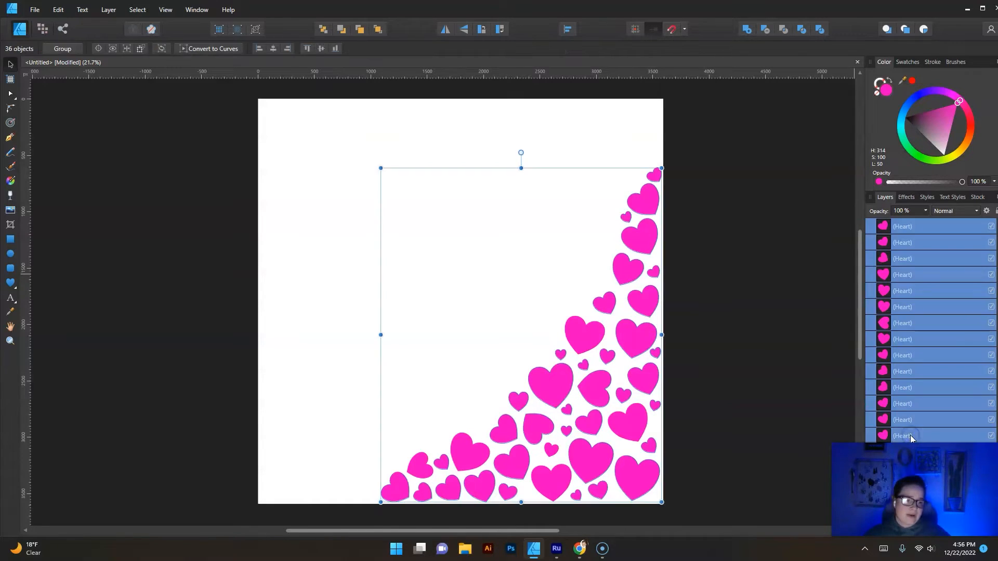
pyautogui.click(754, 383)
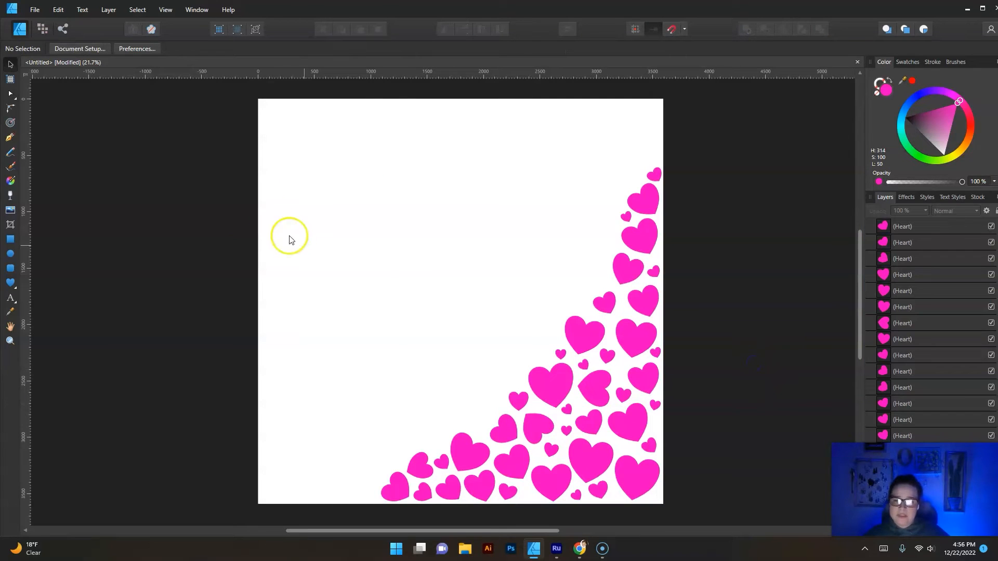
pyautogui.hotkey('ctrl', 'a')
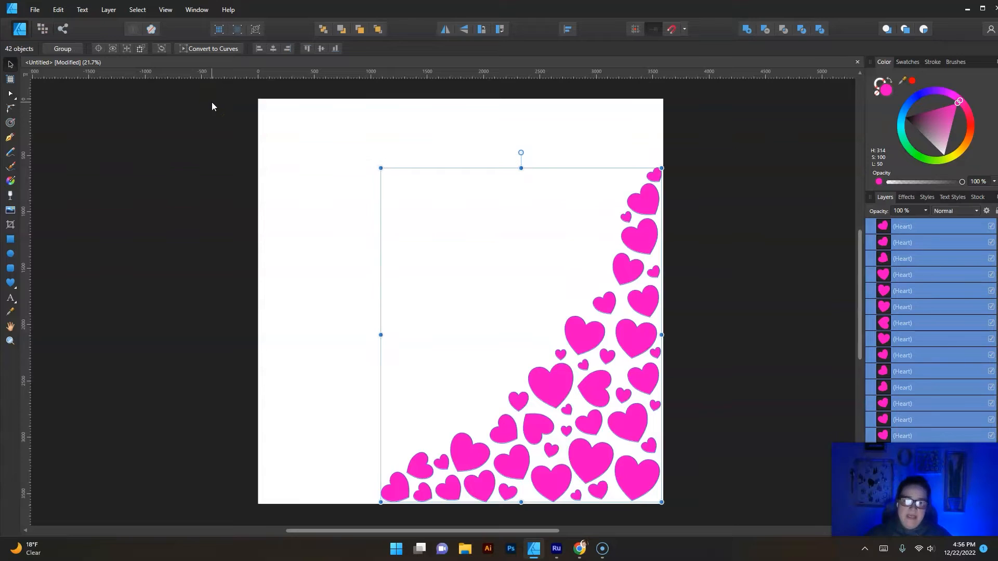
pyautogui.click(223, 147)
pyautogui.click(624, 276)
pyautogui.click(707, 272)
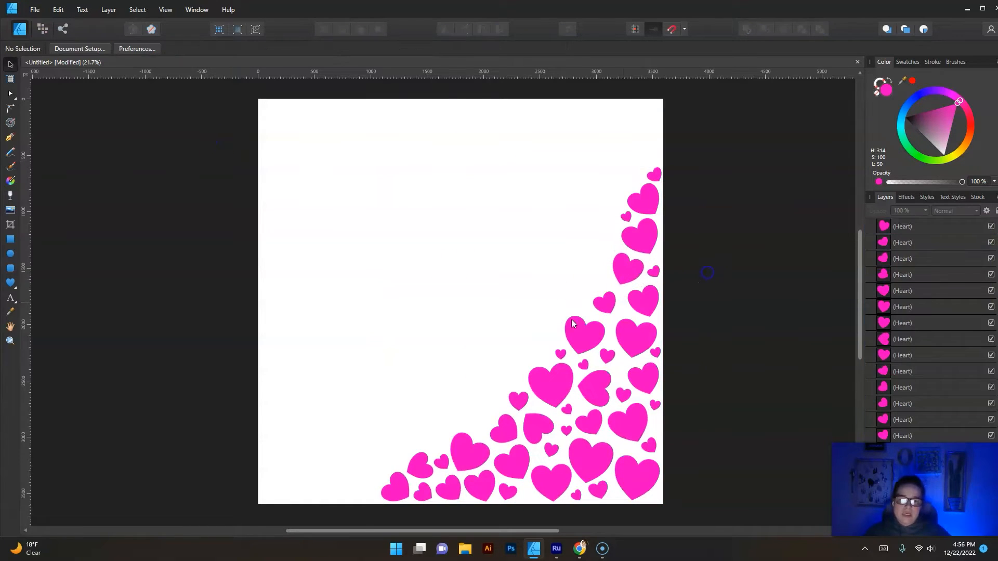
# - Select all the hearts on the page and combine them into one group
pyautogui.hotkey('ctrl', 'a')
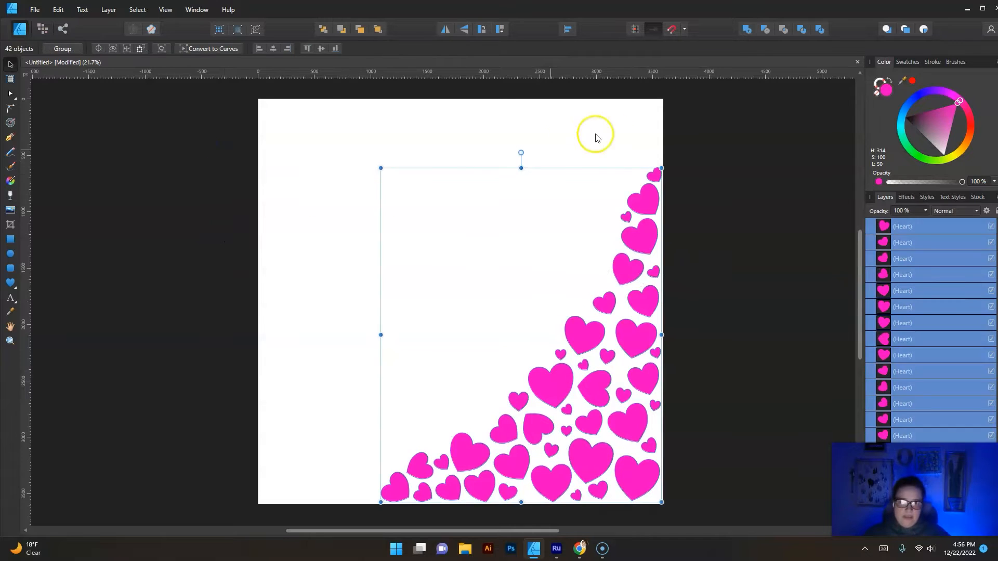
pyautogui.hotkey('ctrl', 'g')
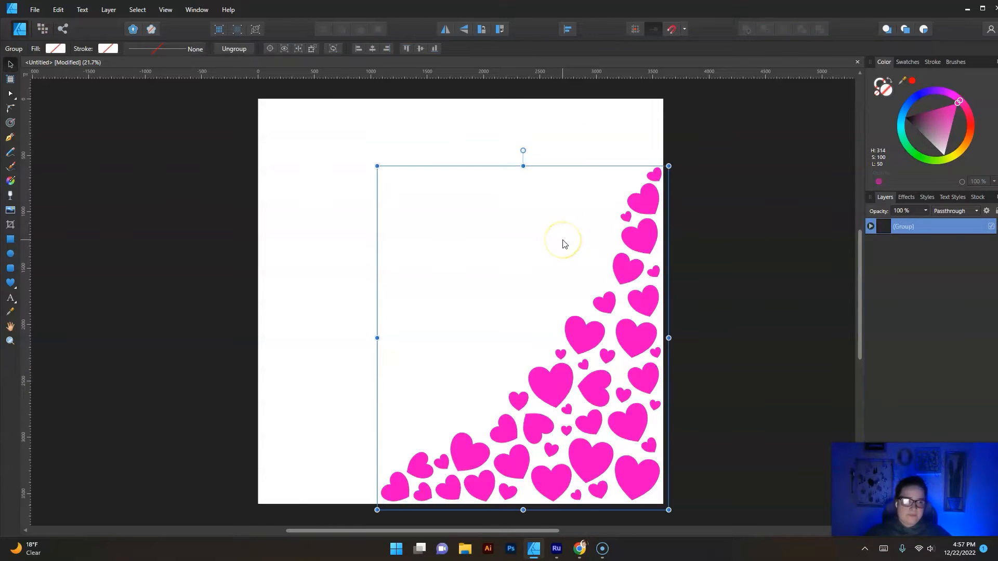
pyautogui.click(169, 155)
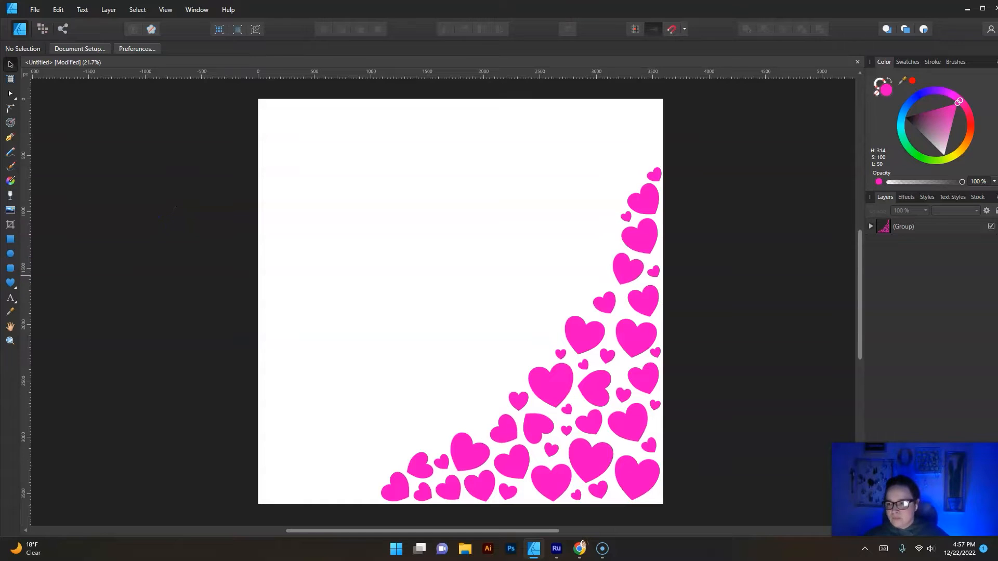
# - Cover the whole page with a rectangle and fill it with light pink at H 314, S 100, L 82
pyautogui.click(10, 240)
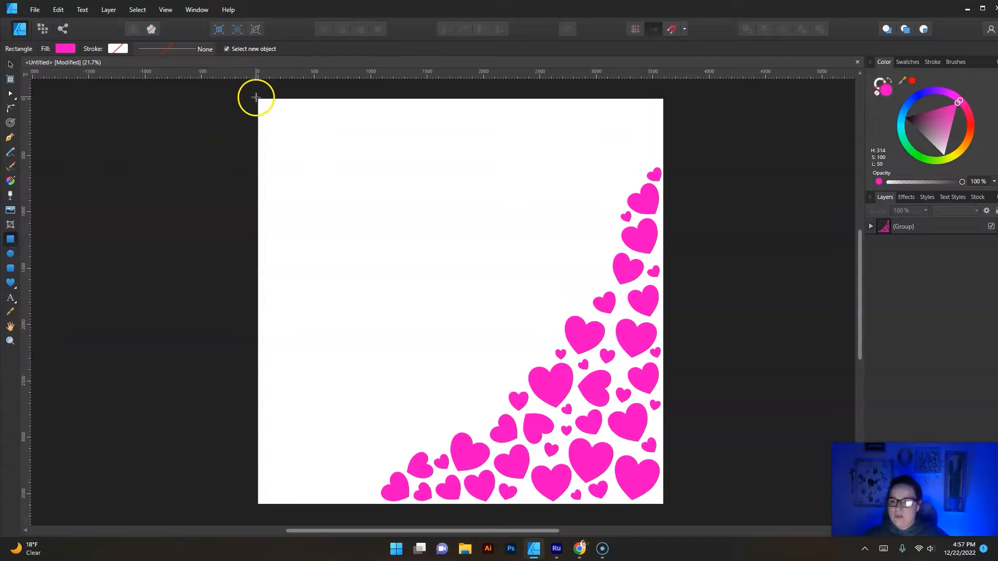
pyautogui.moveTo(258, 98); pyautogui.dragTo(665, 506)
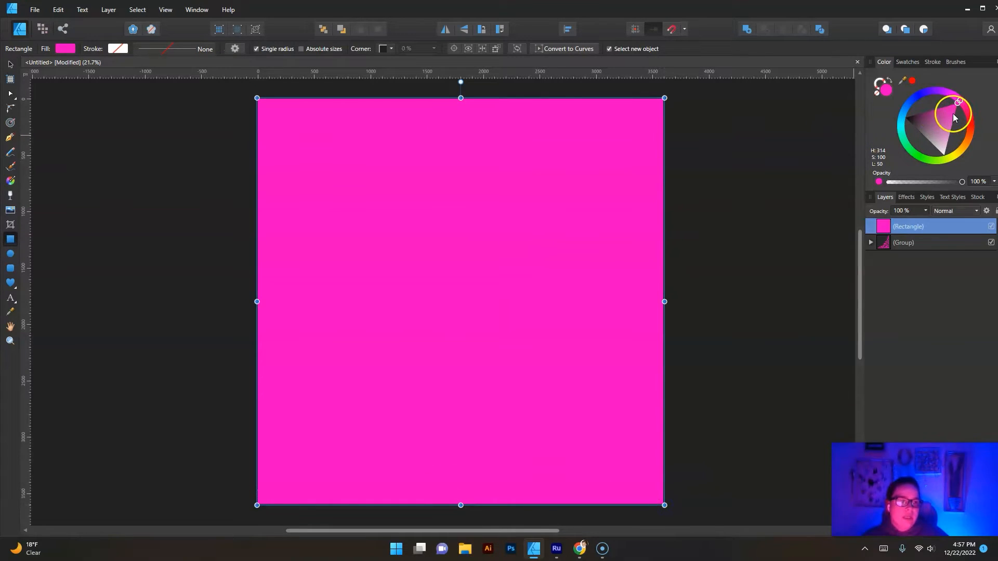
pyautogui.moveTo(958, 105); pyautogui.dragTo(955, 142)
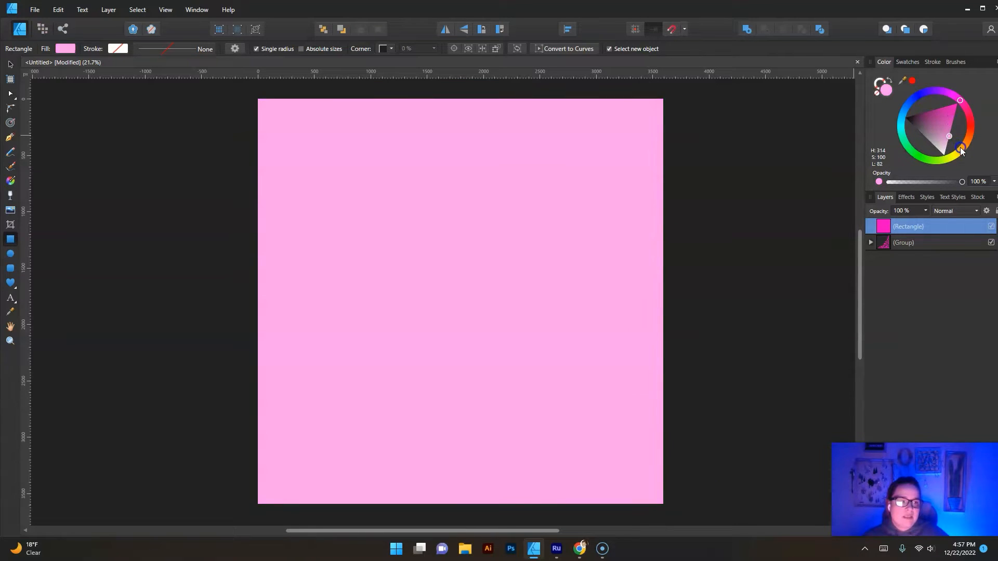
pyautogui.moveTo(960, 148); pyautogui.dragTo(960, 147)
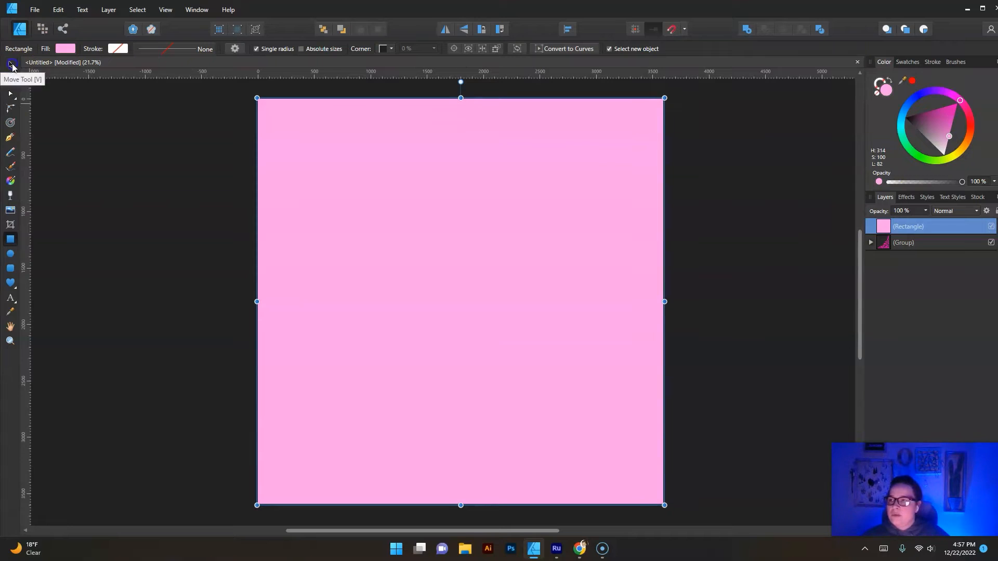
# - Send the light pink rectangle to the back, behind the grouped hearts
pyautogui.click(12, 67)
pyautogui.rightClick(540, 158)
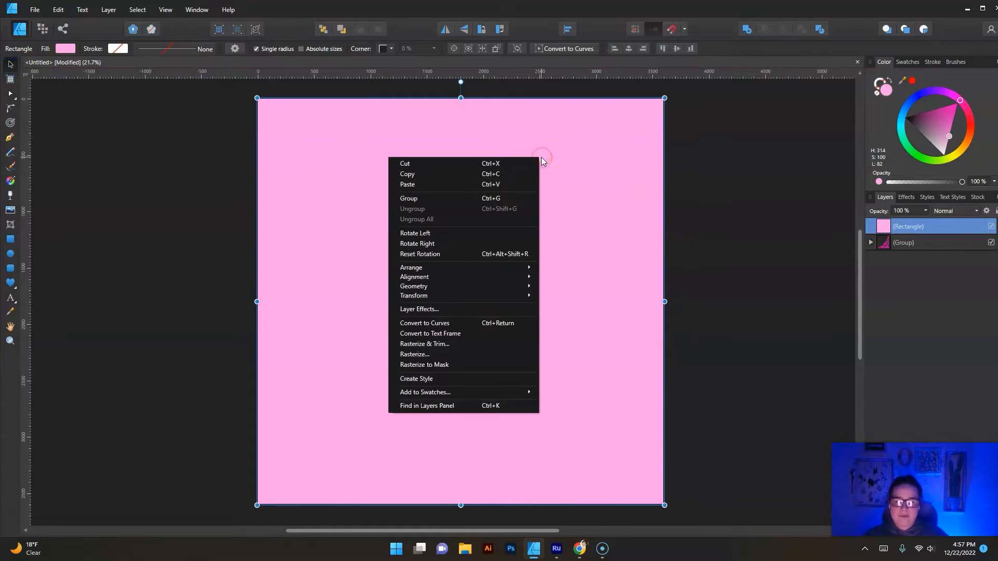
pyautogui.click(520, 267)
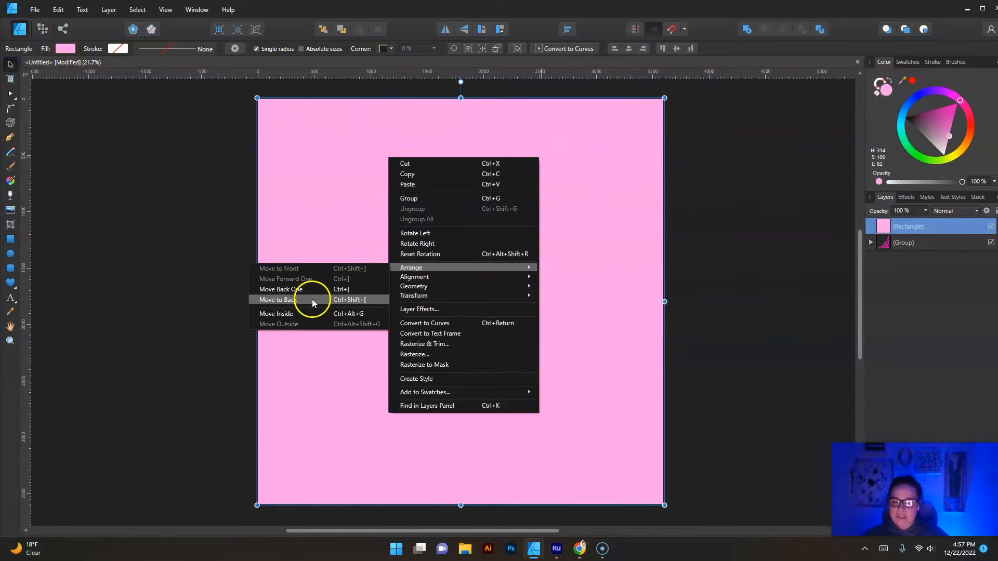
pyautogui.click(313, 303)
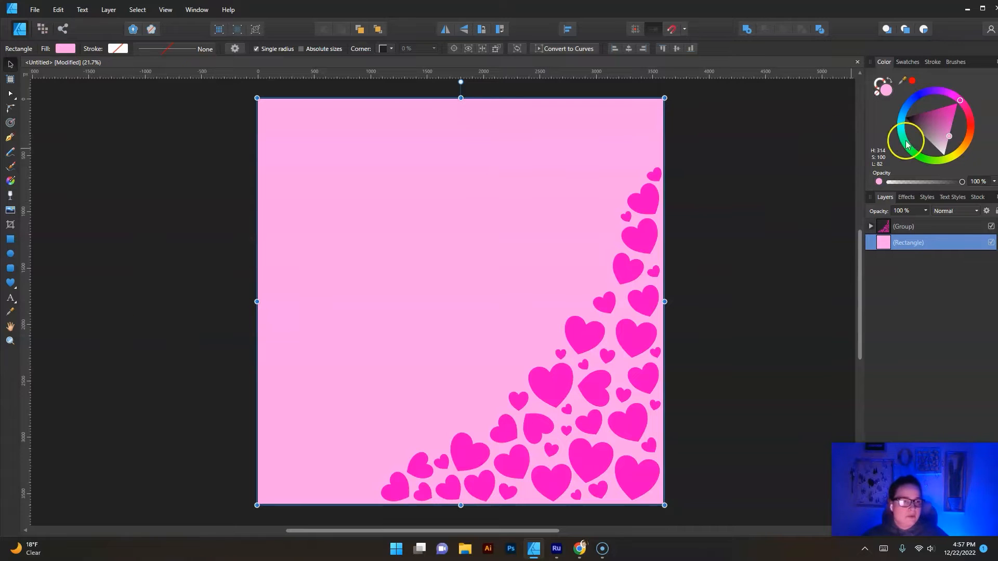
# - Try a paler pink on the background rectangle and return its fill to lightness 82
pyautogui.moveTo(944, 135); pyautogui.dragTo(949, 143)
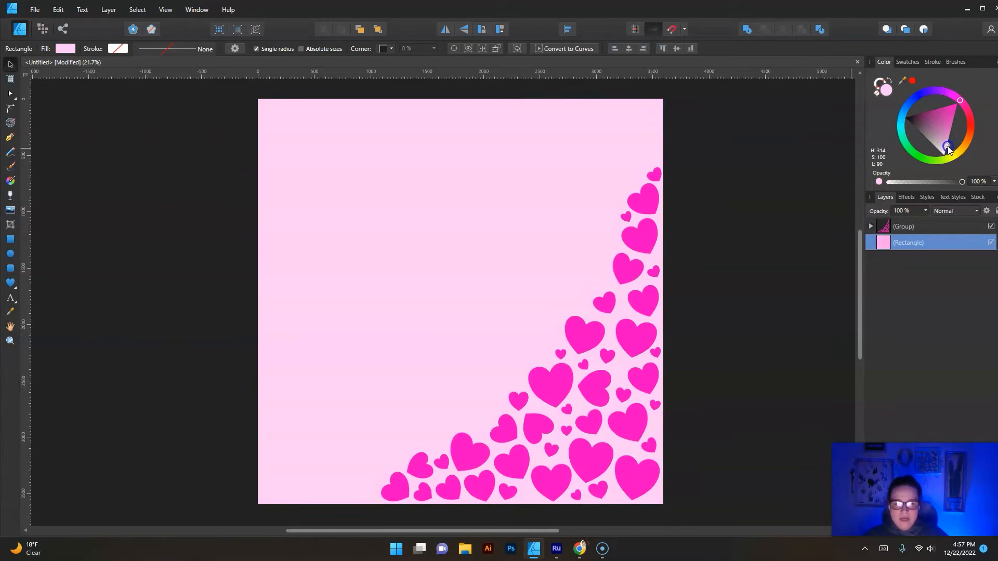
pyautogui.moveTo(950, 150); pyautogui.dragTo(949, 141)
pyautogui.click(754, 166)
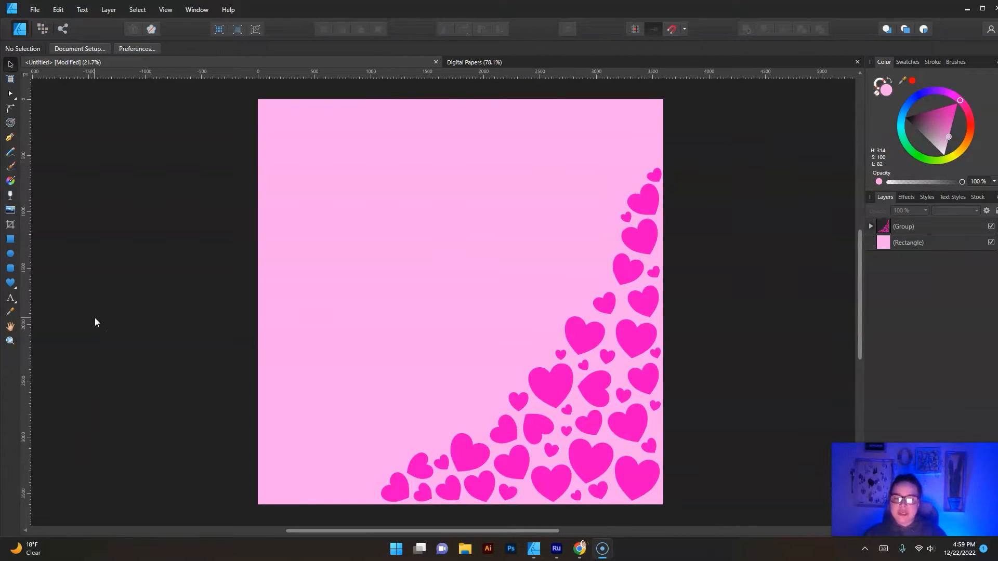
# - Start a best-quality JPEG export at 3600 x 3600 px and browse to the Desktop's Designs > Digital Paper folder
pyautogui.click(35, 10)
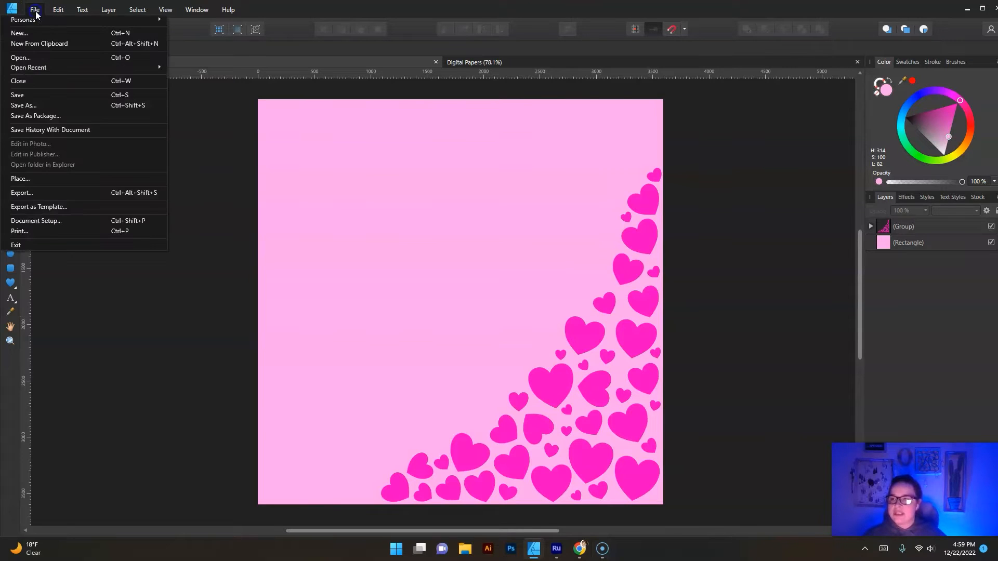
pyautogui.click(31, 195)
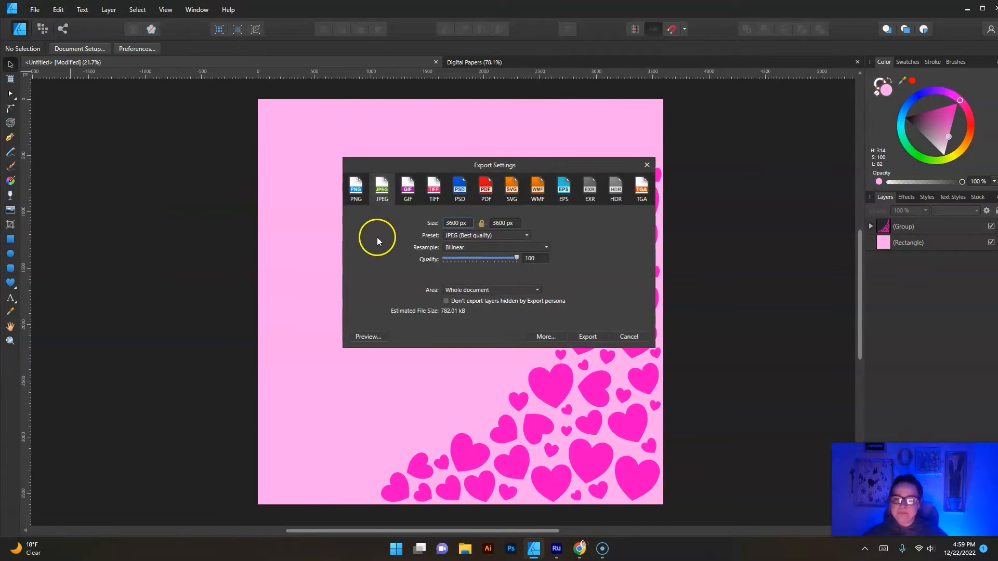
pyautogui.click(604, 341)
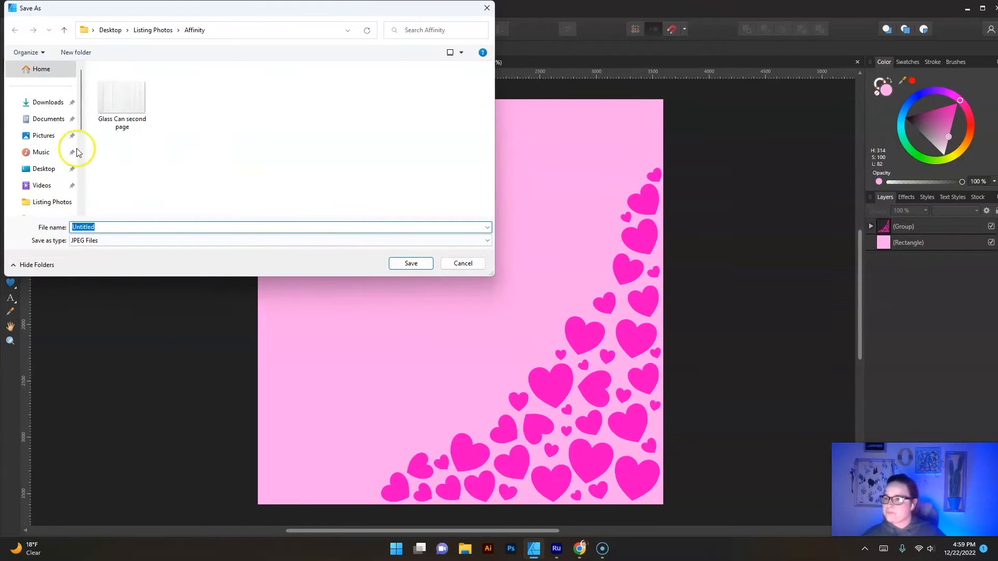
pyautogui.click(47, 167)
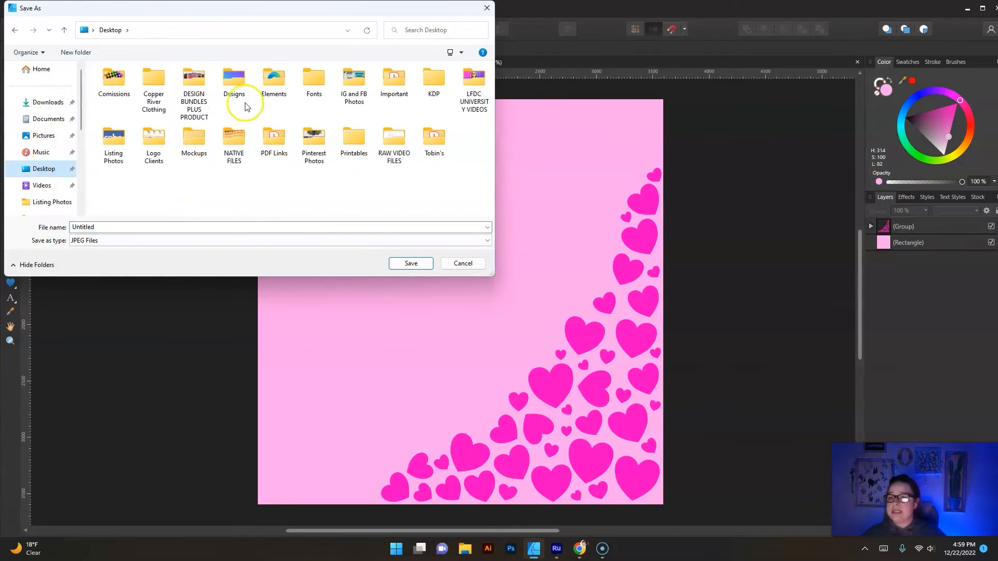
pyautogui.doubleClick(236, 81)
pyautogui.scroll(-2, 174, 156)
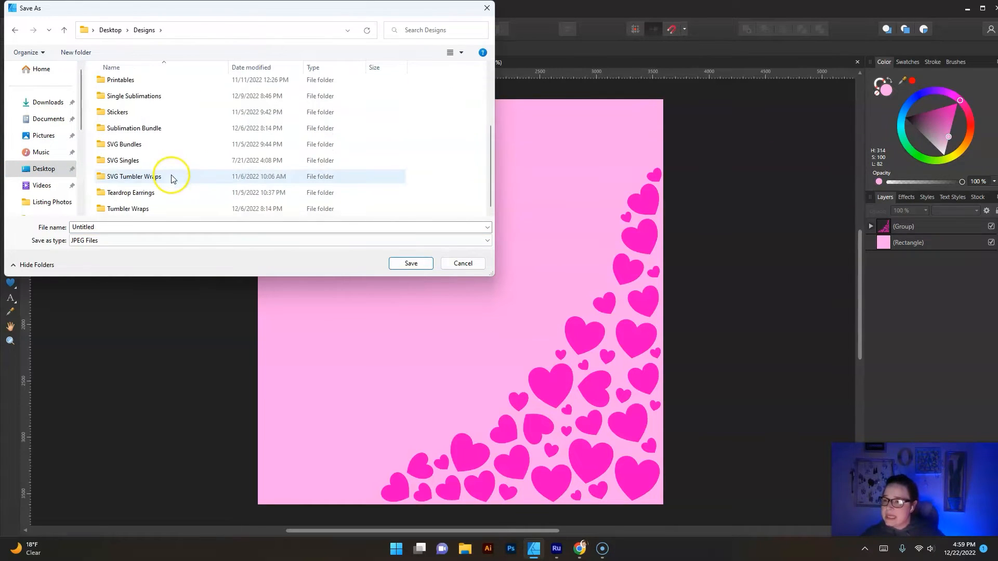
pyautogui.scroll(2, 175, 166)
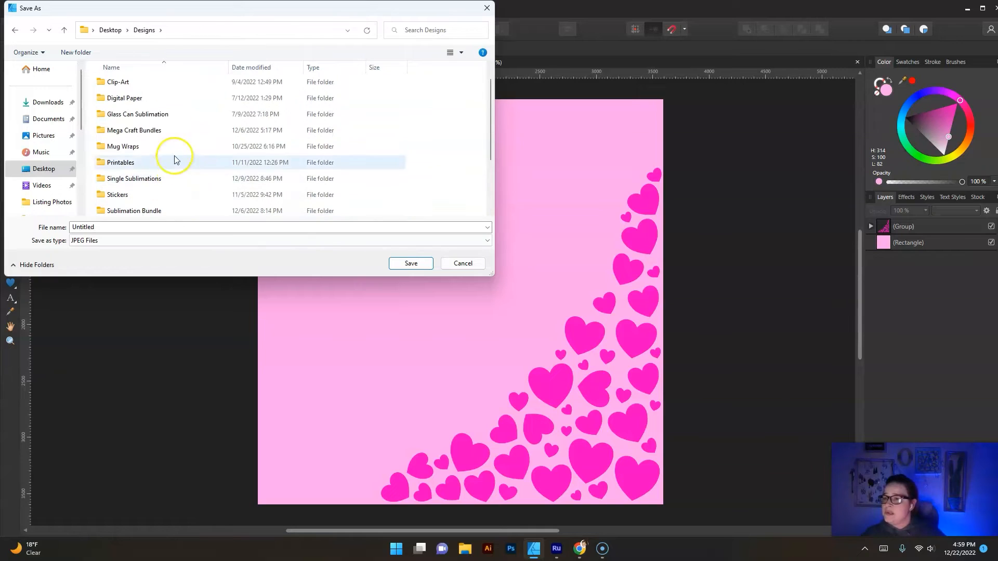
pyautogui.doubleClick(154, 100)
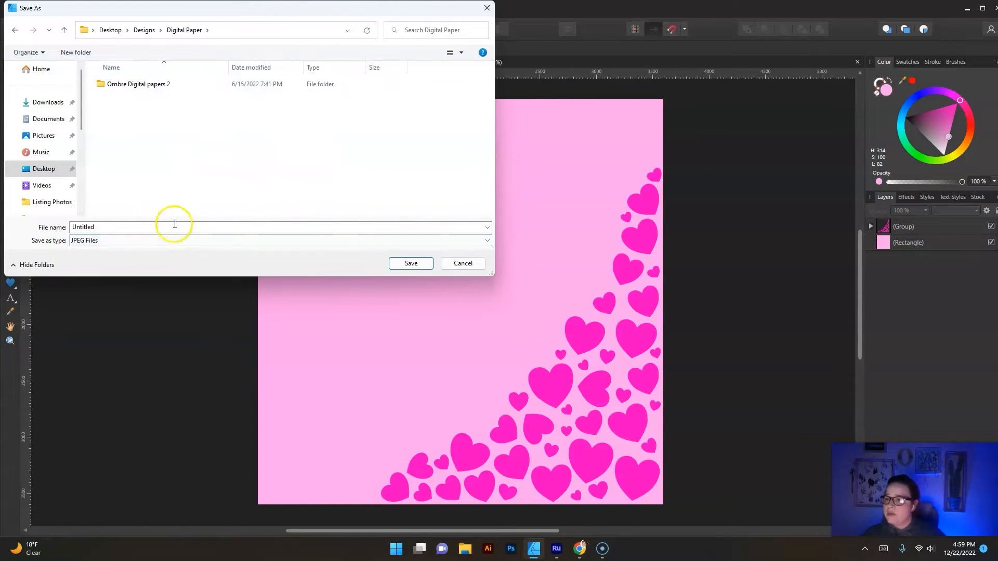
# - Create a folder named "Valentines Day Heart Digital Paper" inside the Digital Paper folder
pyautogui.click(76, 52)
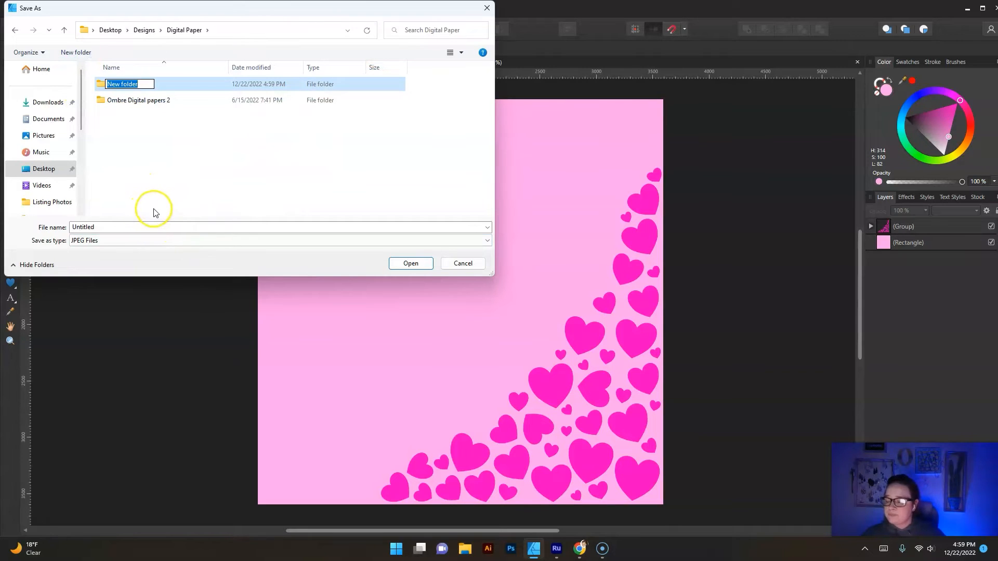
pyautogui.write('Valentines Day')
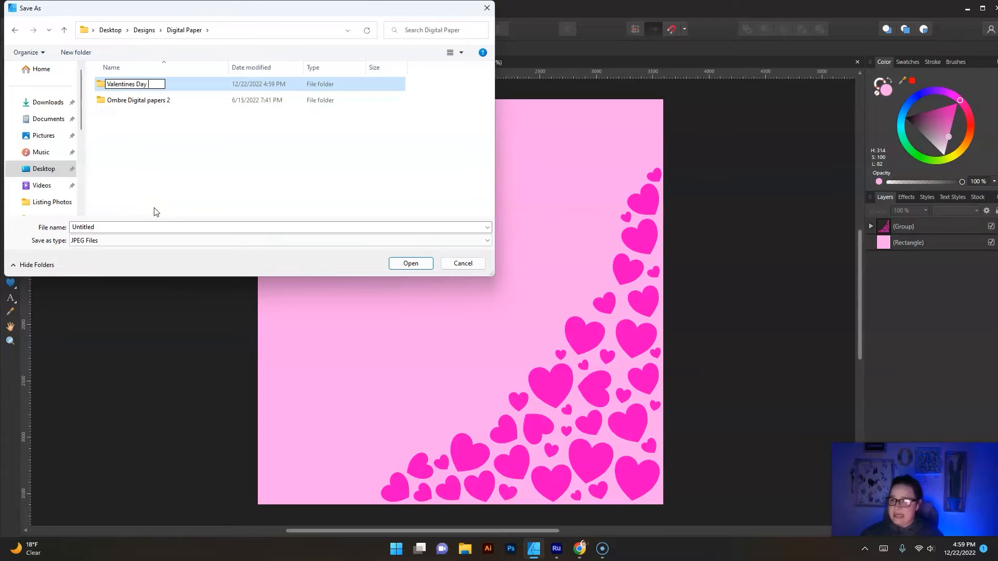
pyautogui.write(' Heart ')
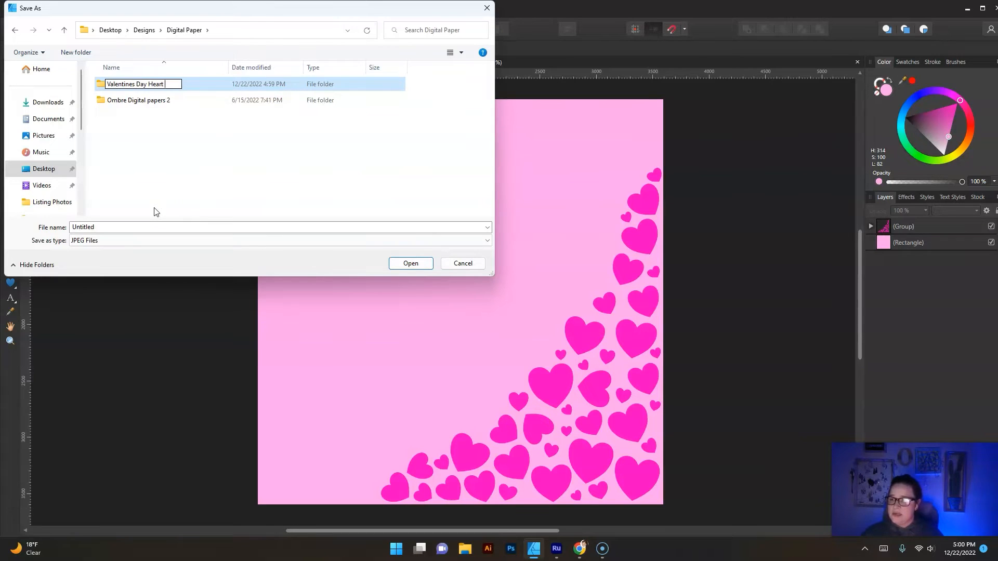
pyautogui.write('Digital Paper')
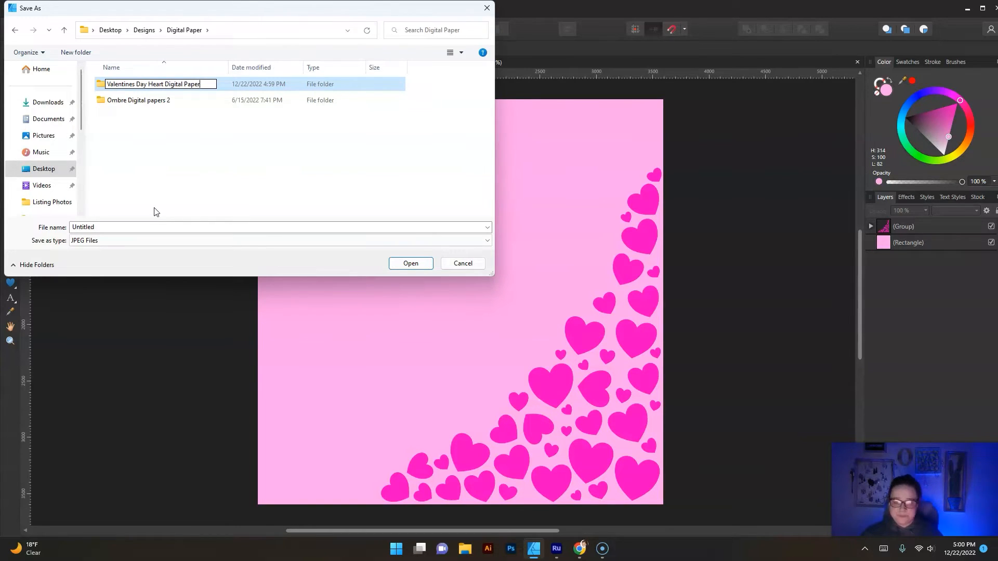
pyautogui.press('Return')
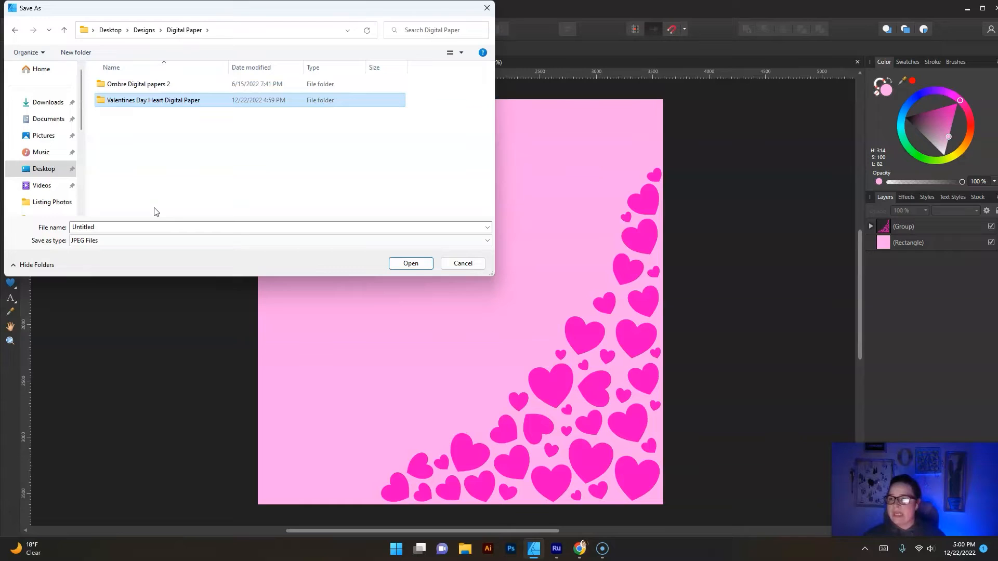
# - Save the exported JPEG in the Valentines Day Heart Digital Paper folder as "Valentines Day Heart 1"
pyautogui.doubleClick(130, 101)
pyautogui.doubleClick(130, 226)
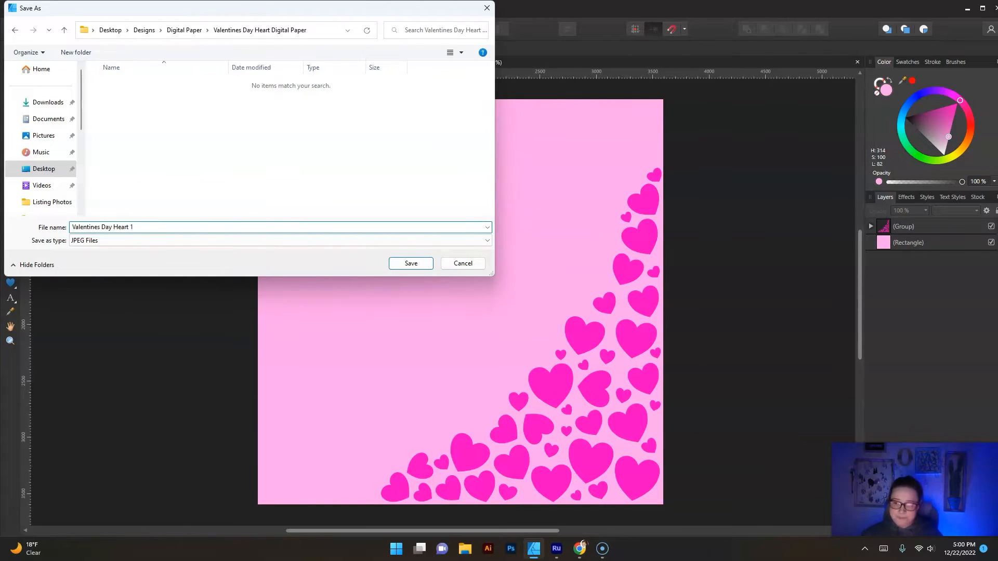
pyautogui.press('Return')
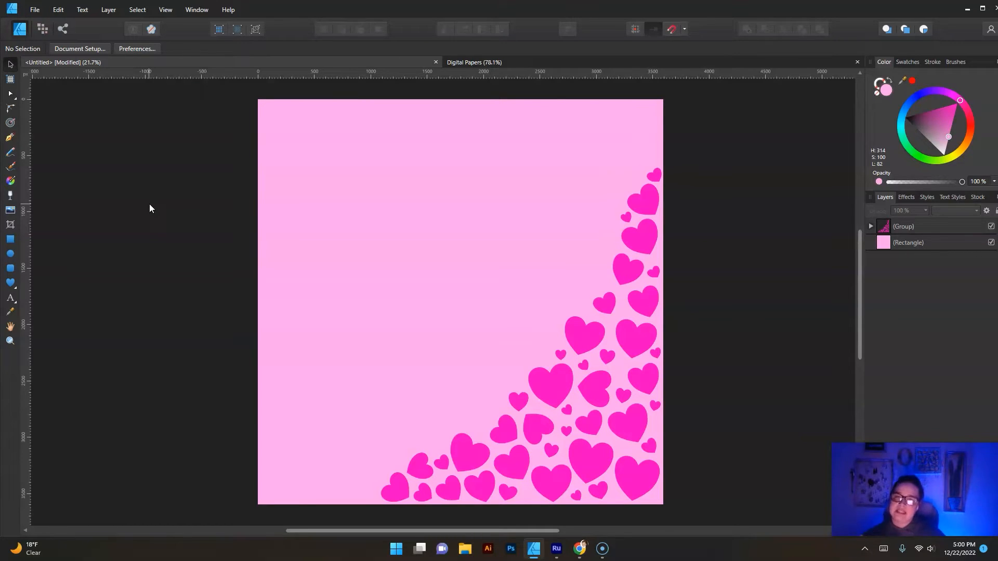
# - Shift the background rectangle's fill to a warmer light pink at H 333, S 100, L 82
pyautogui.click(317, 165)
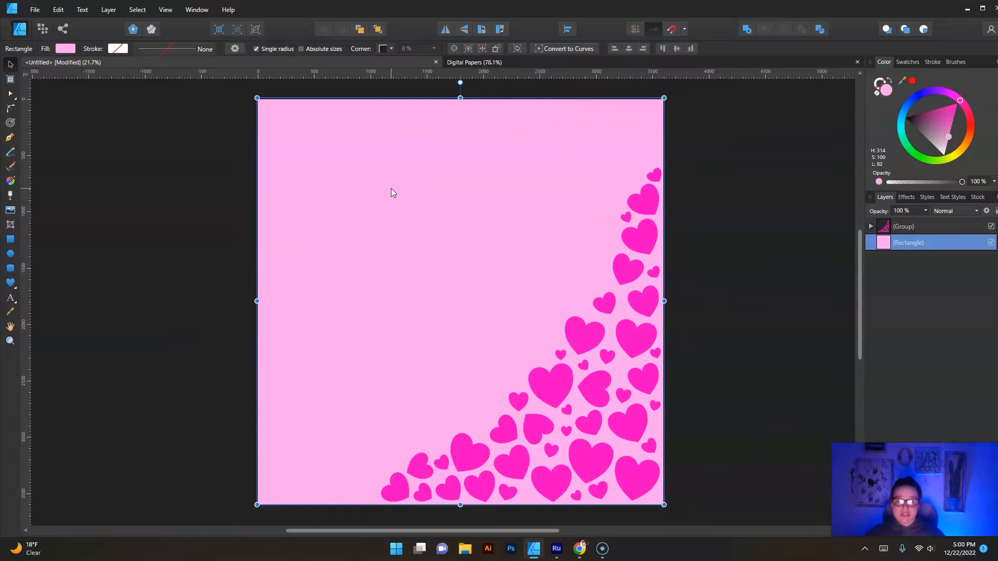
pyautogui.click(751, 222)
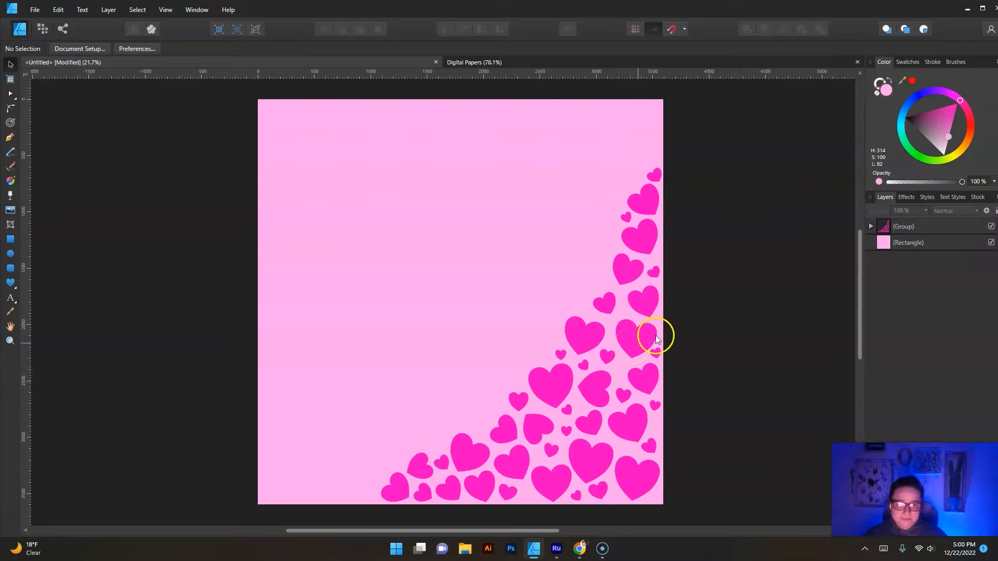
pyautogui.click(582, 122)
pyautogui.moveTo(960, 101); pyautogui.dragTo(962, 112)
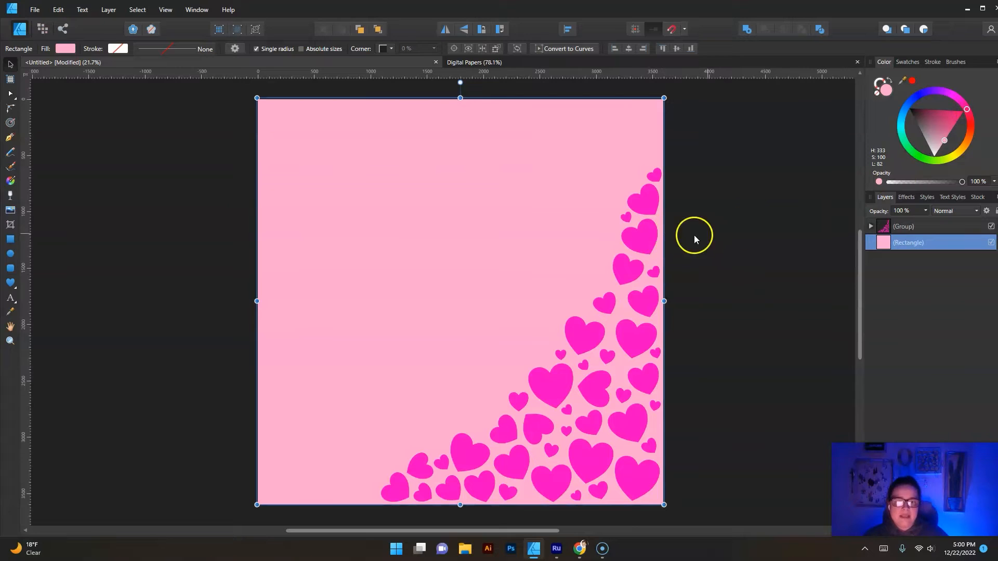
# - Recolour the heart group to a soft lilac fill at H 294, S 84, L 72
pyautogui.click(645, 234)
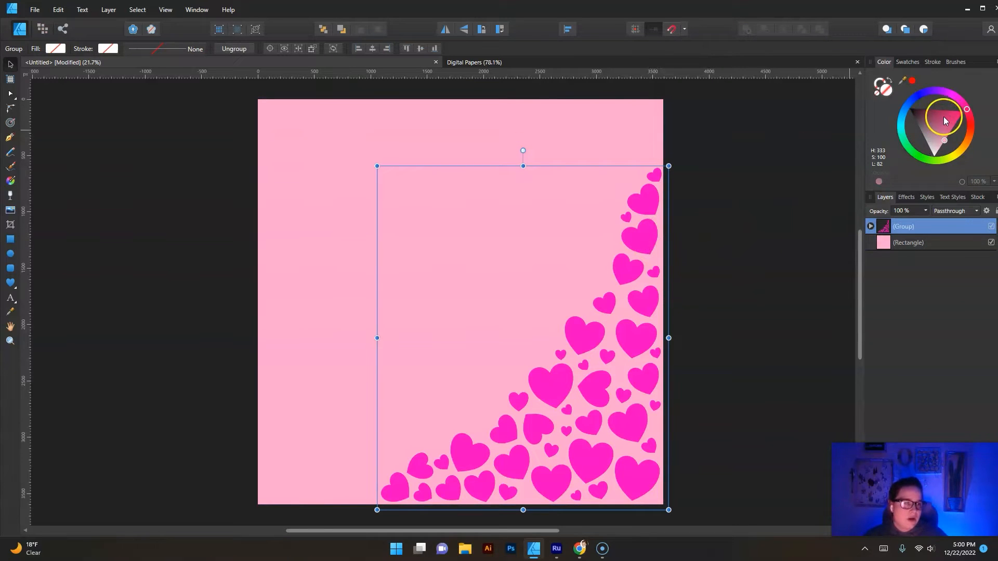
pyautogui.click(960, 102)
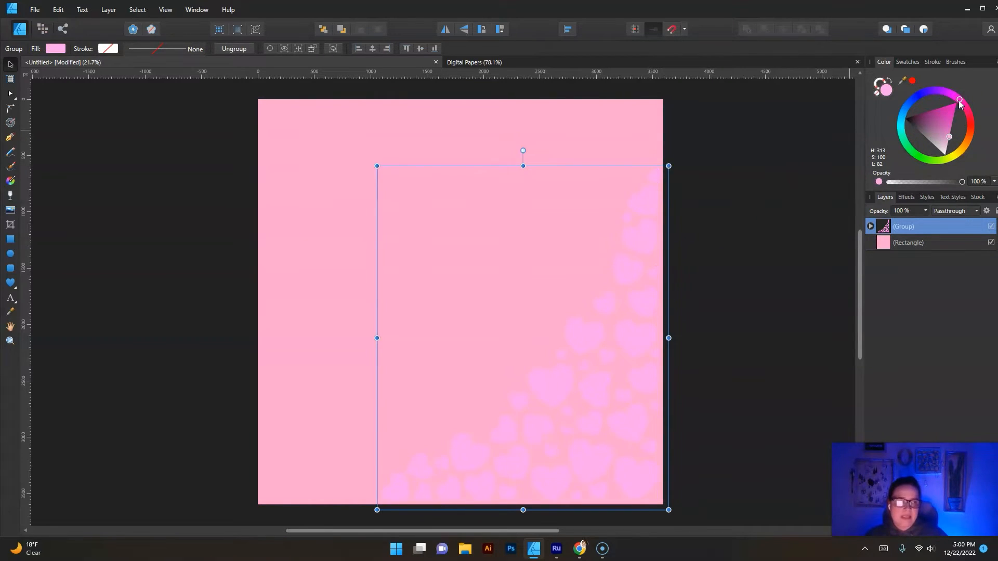
pyautogui.moveTo(950, 137); pyautogui.dragTo(959, 132)
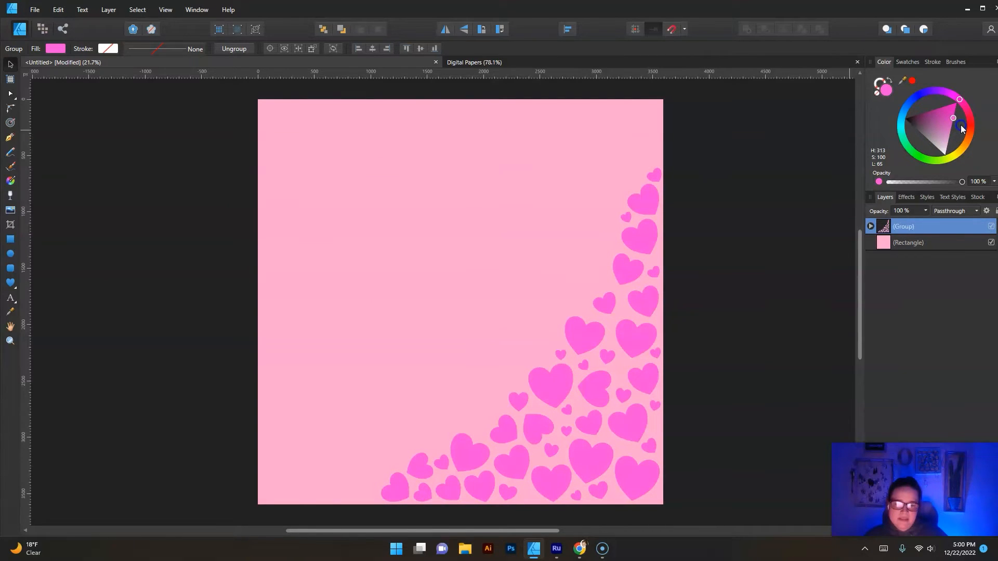
pyautogui.moveTo(962, 125)
pyautogui.mouseDown()
pyautogui.moveTo(951, 89)
pyautogui.moveTo(951, 128)
pyautogui.mouseUp()
pyautogui.click(228, 250)
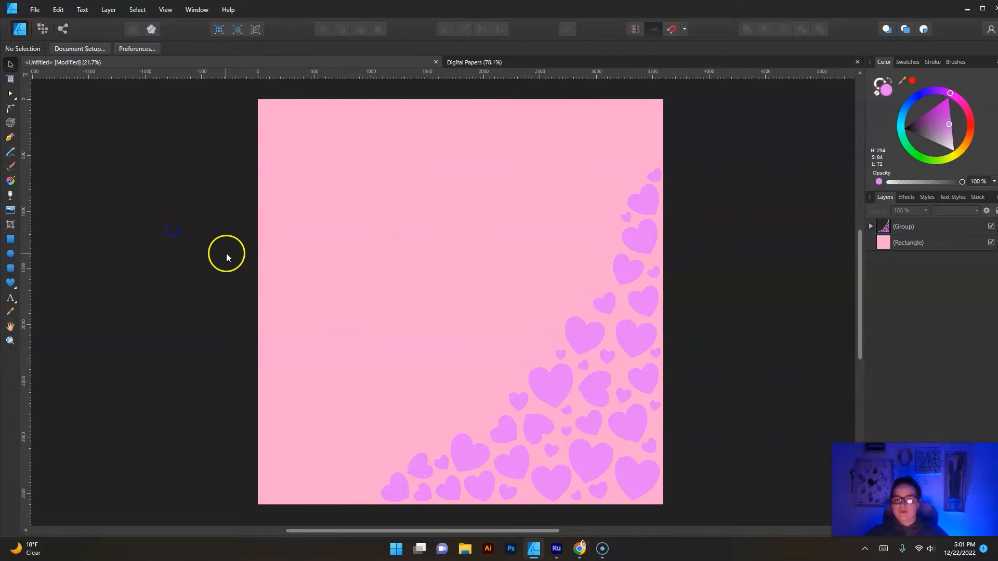
# - Export the design as a best-quality 3600 x 3600 px JPEG named "Valentines Day Heart 2" in the Valentines Day Heart Digital Paper folder
pyautogui.click(34, 10)
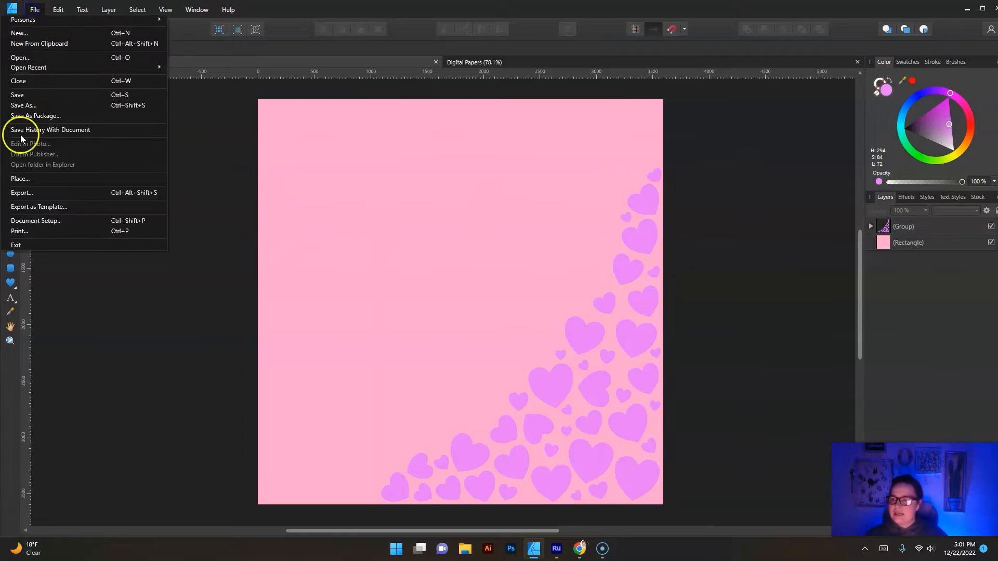
pyautogui.click(19, 191)
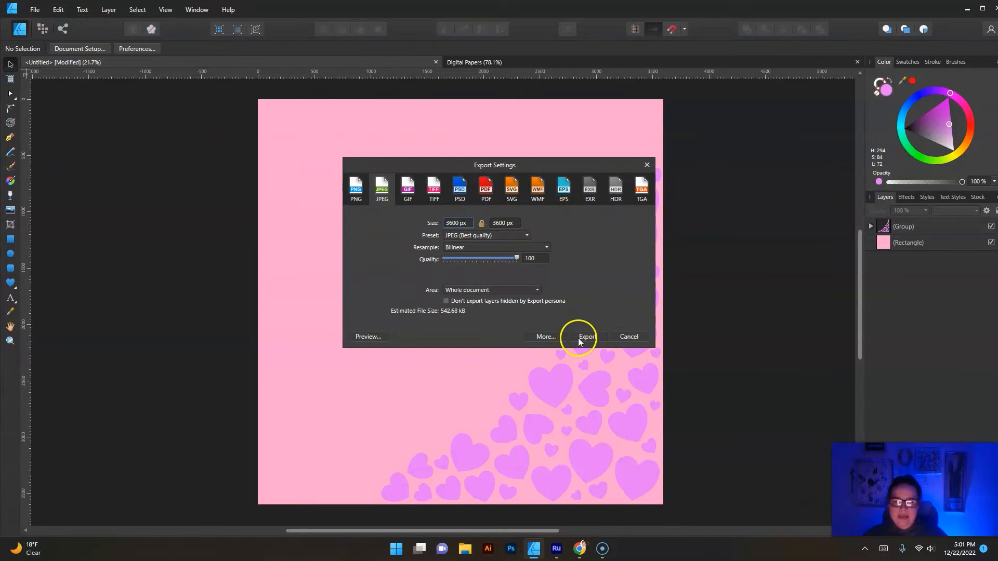
pyautogui.click(582, 337)
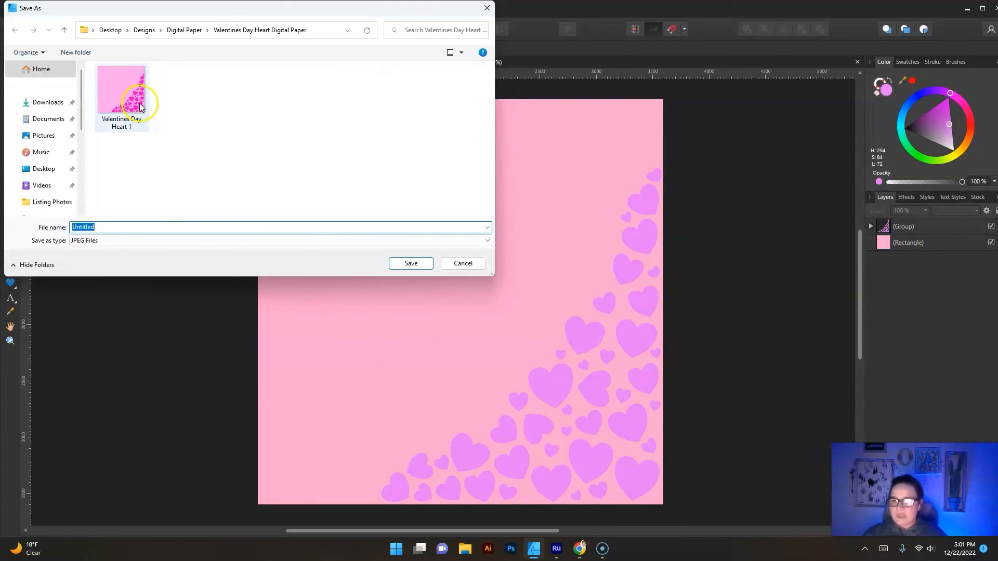
pyautogui.click(126, 107)
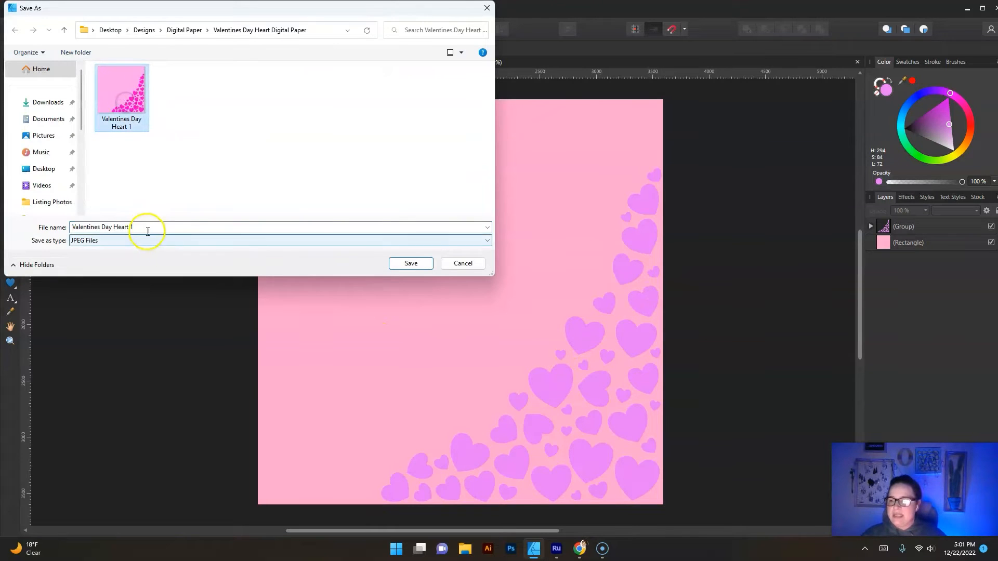
pyautogui.click(142, 227)
pyautogui.doubleClick(145, 230)
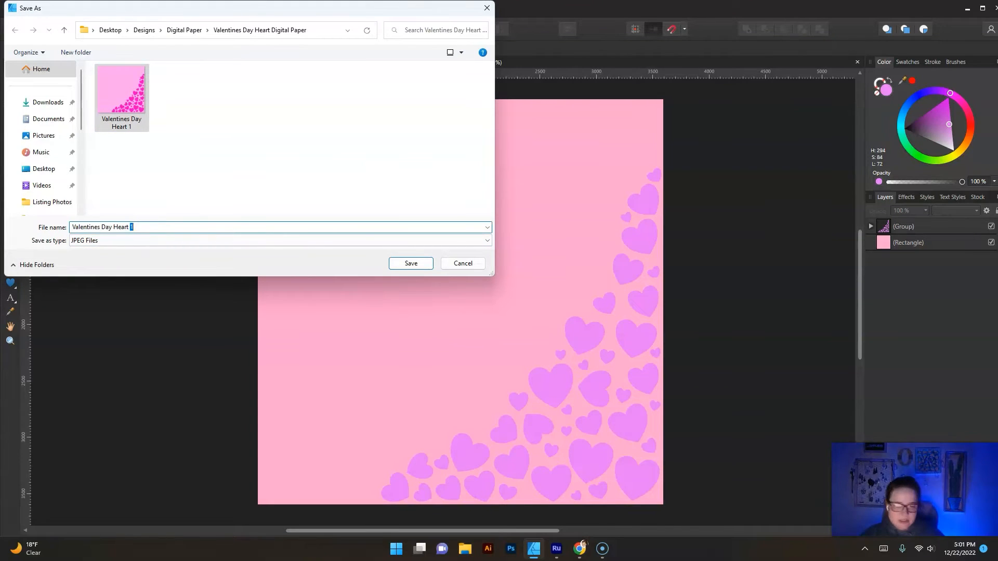
pyautogui.write('2')
pyautogui.press('Return')
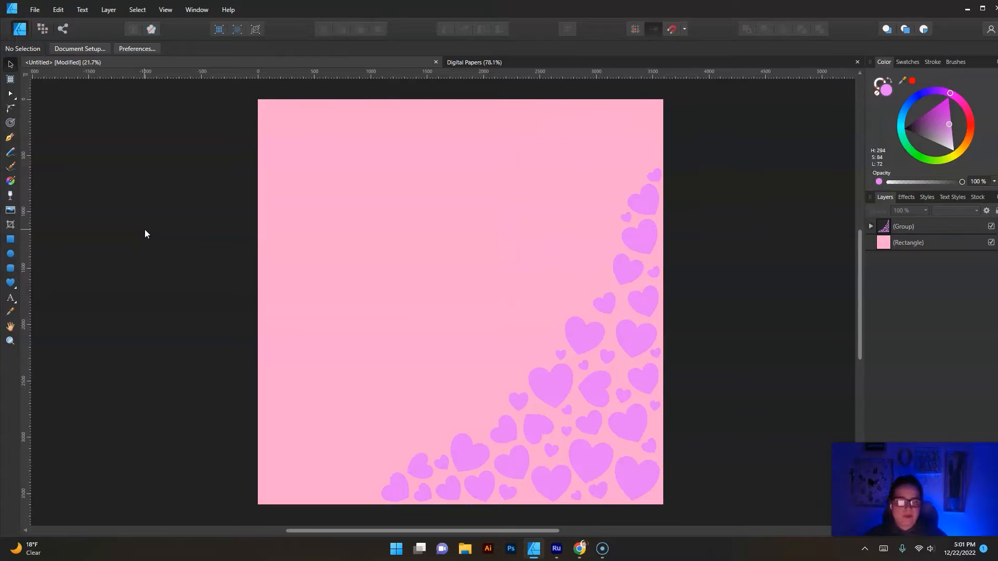
# - Recolour the background rectangle to light purple at H 290, S 100, L 82 and the heart group to light blue at H 226, L 79
pyautogui.click(629, 123)
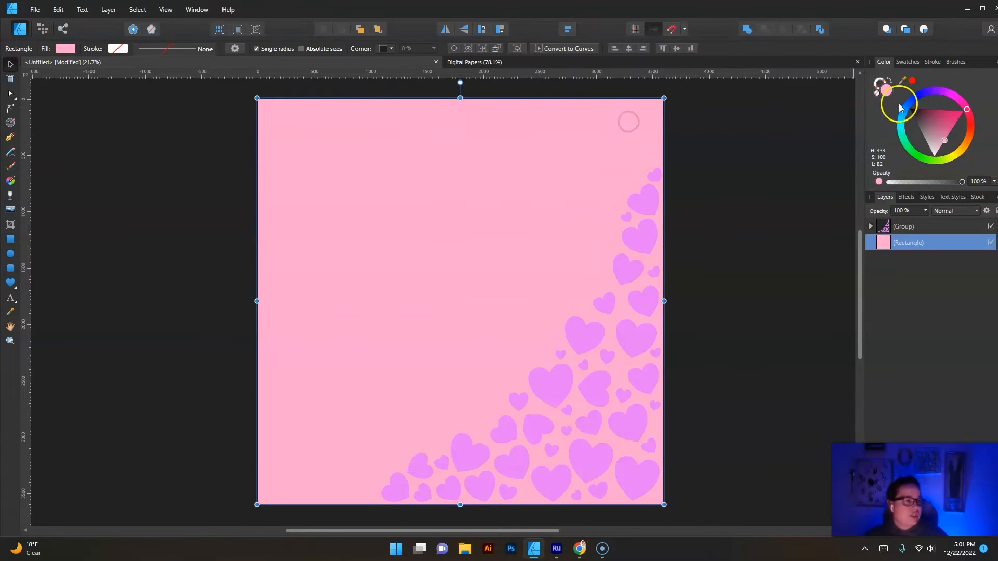
pyautogui.click(948, 96)
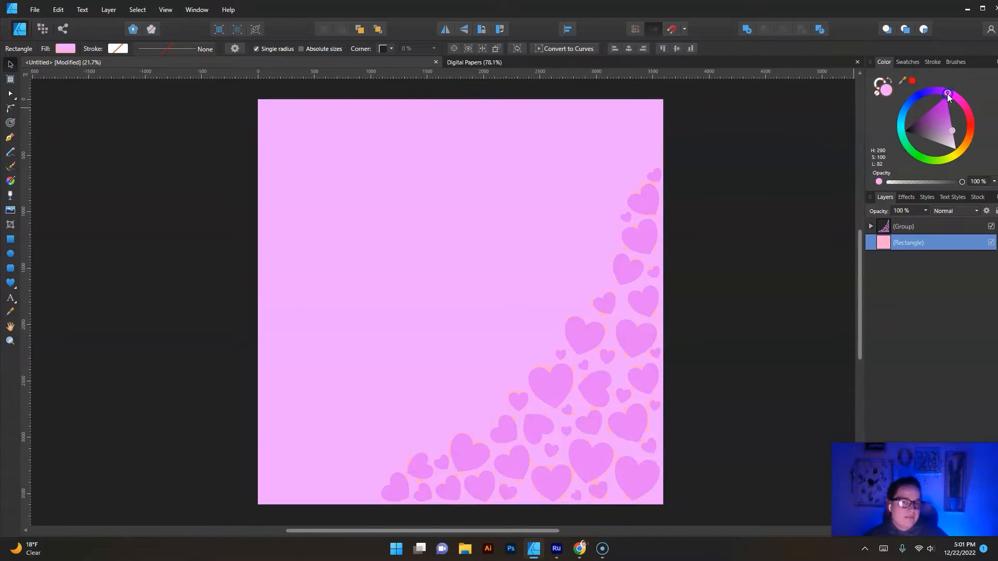
pyautogui.click(902, 227)
pyautogui.moveTo(900, 107); pyautogui.dragTo(912, 102)
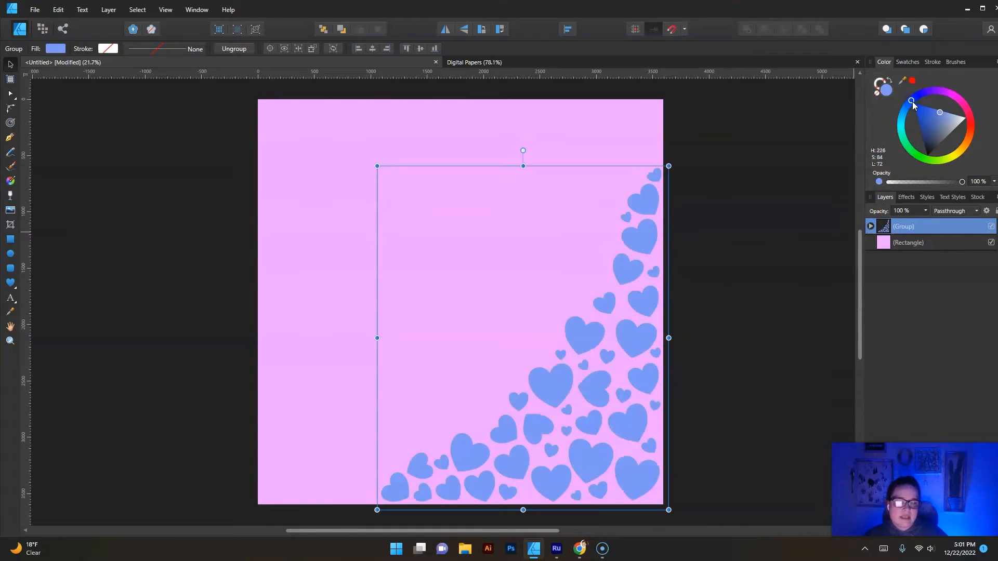
pyautogui.click(934, 101)
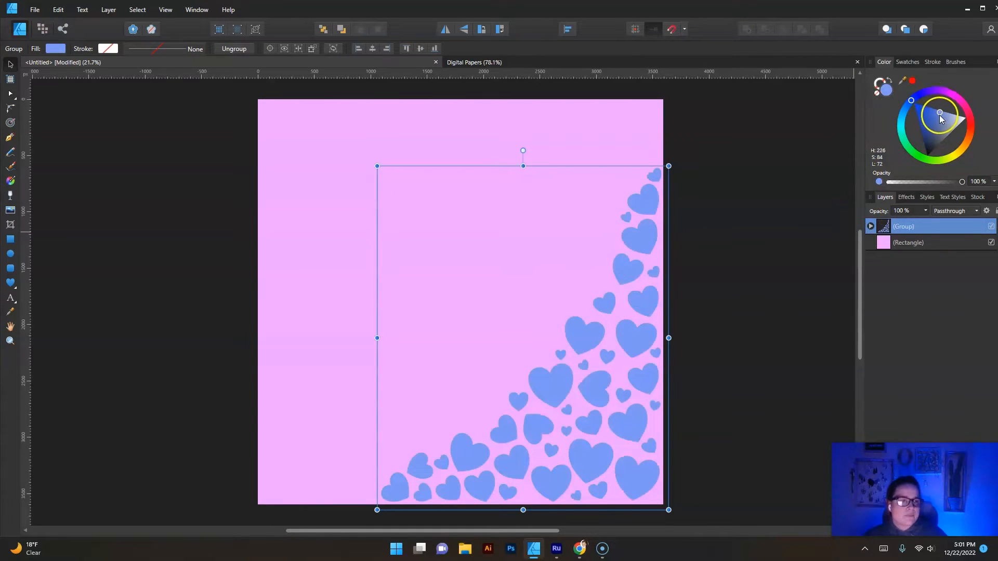
pyautogui.moveTo(940, 114); pyautogui.dragTo(946, 111)
pyautogui.click(38, 163)
# - Export the light purple and blue version as a best-quality JPEG named "Valentines Day Heart 3" in the same folder
pyautogui.click(32, 10)
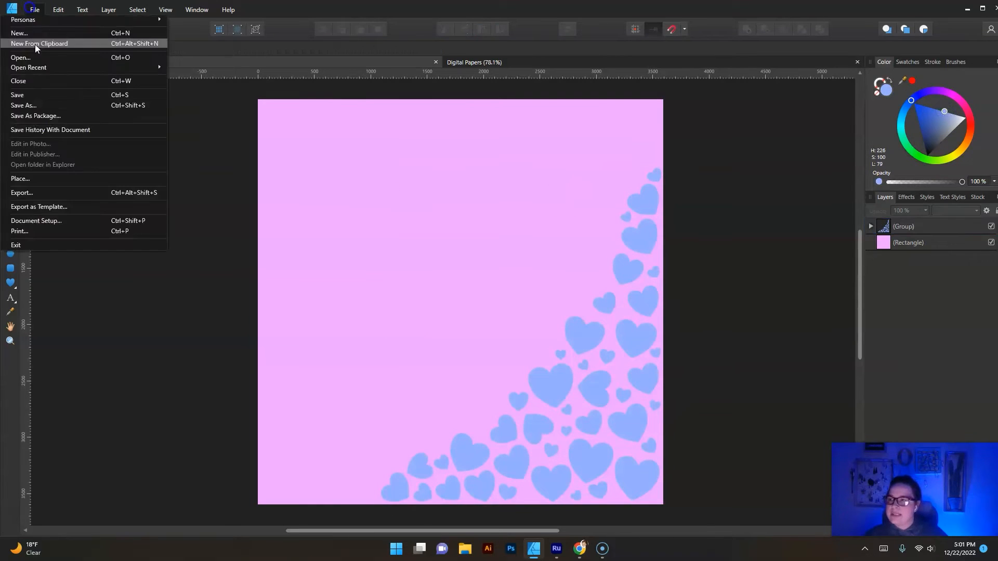
pyautogui.click(23, 192)
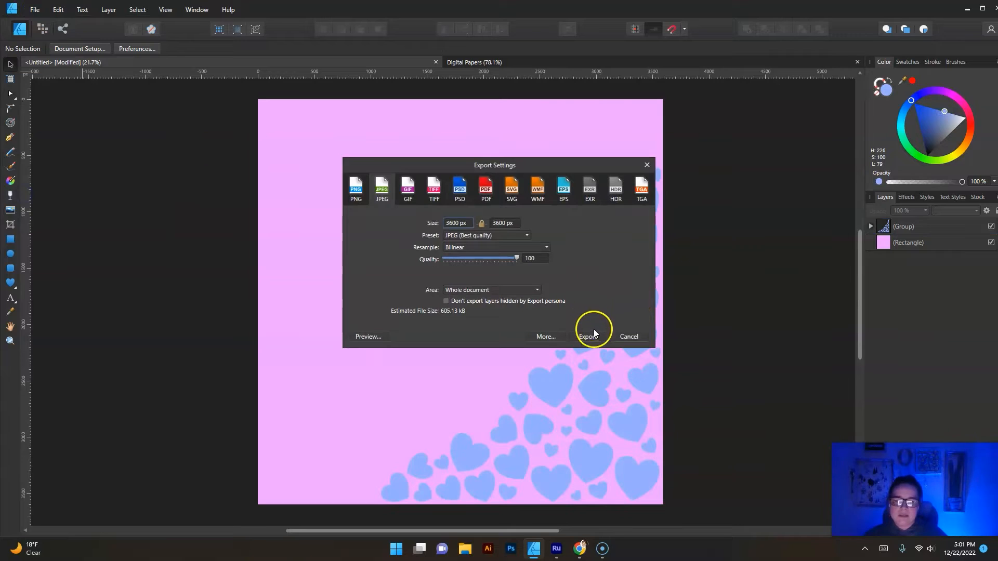
pyautogui.click(589, 336)
pyautogui.click(189, 102)
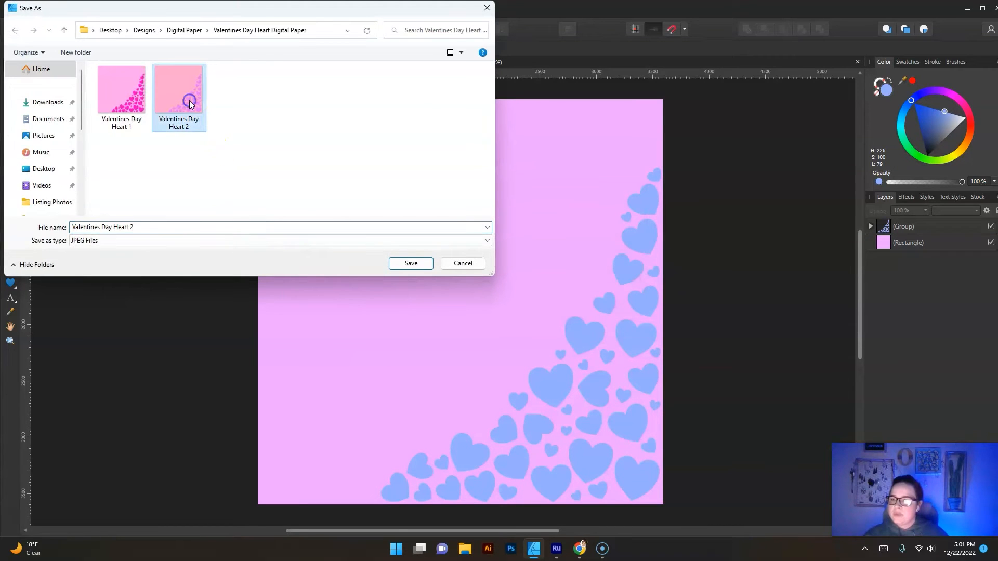
pyautogui.doubleClick(174, 225)
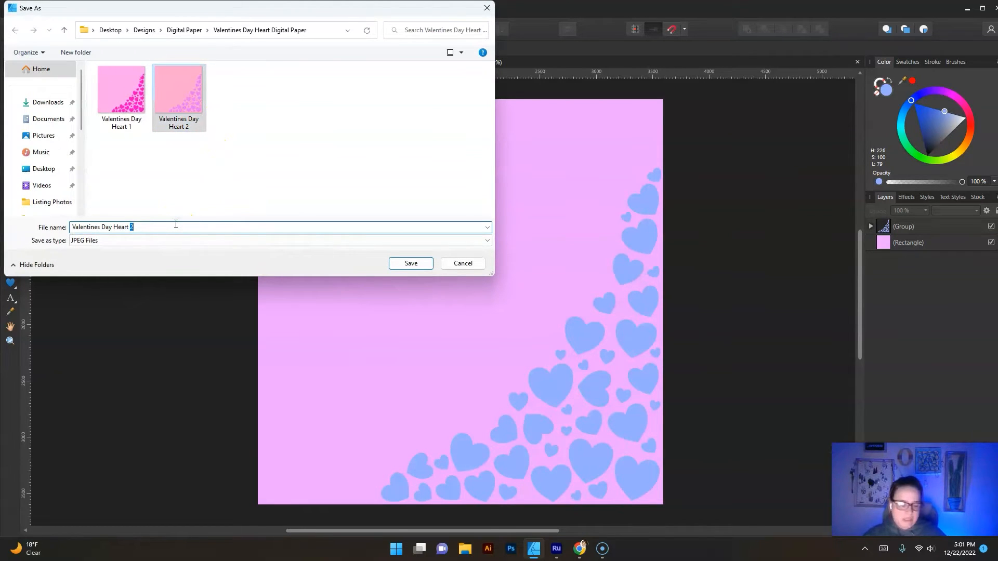
pyautogui.write('3')
pyautogui.press('Return')
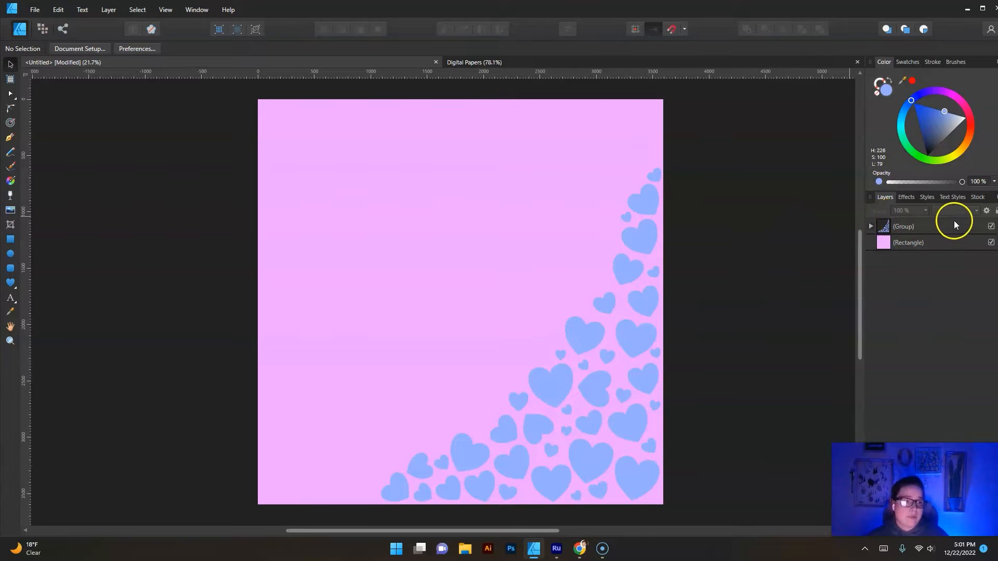
# - Change the background rectangle's fill to light cyan at H 183, S 100, L 82
pyautogui.click(573, 114)
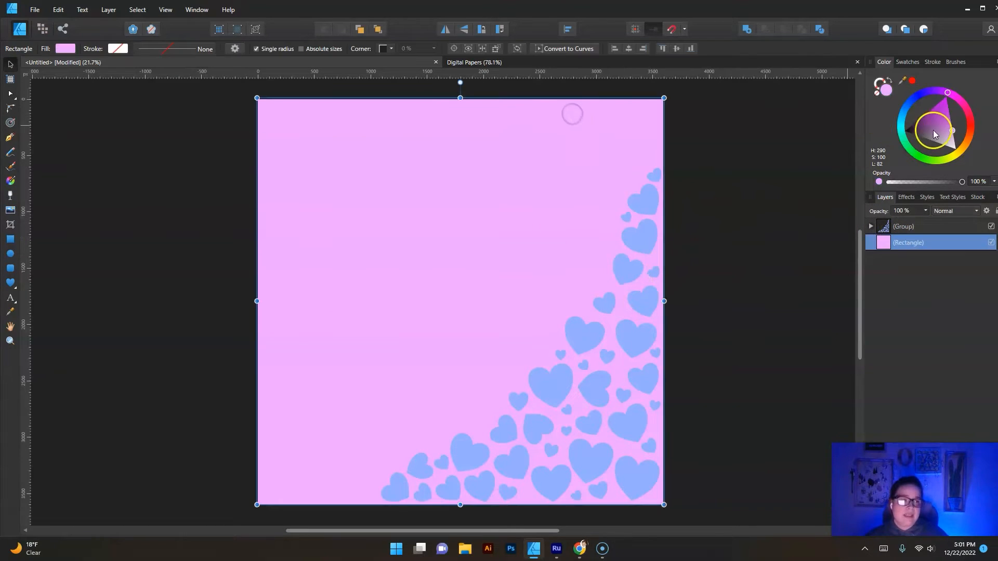
pyautogui.click(905, 124)
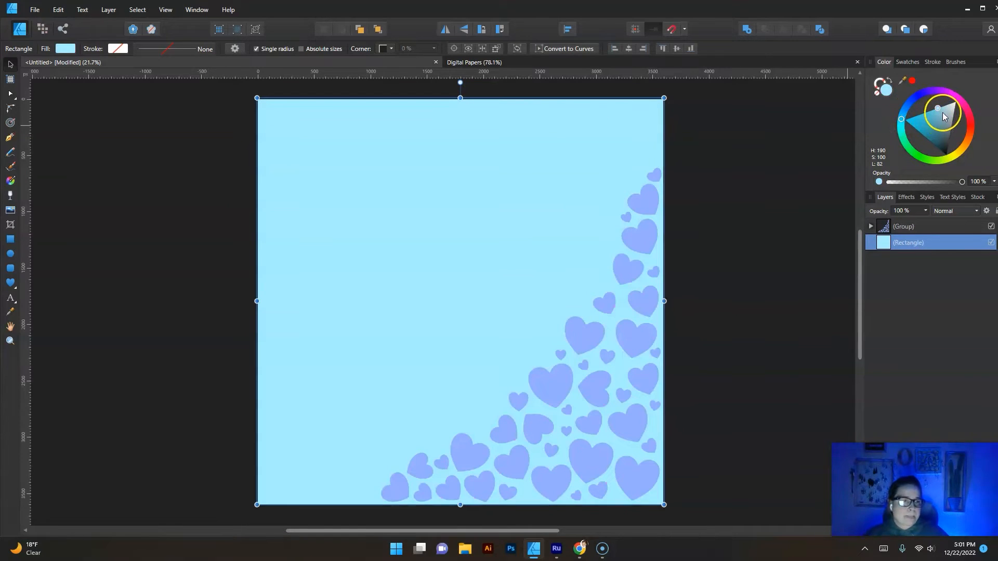
pyautogui.click(940, 92)
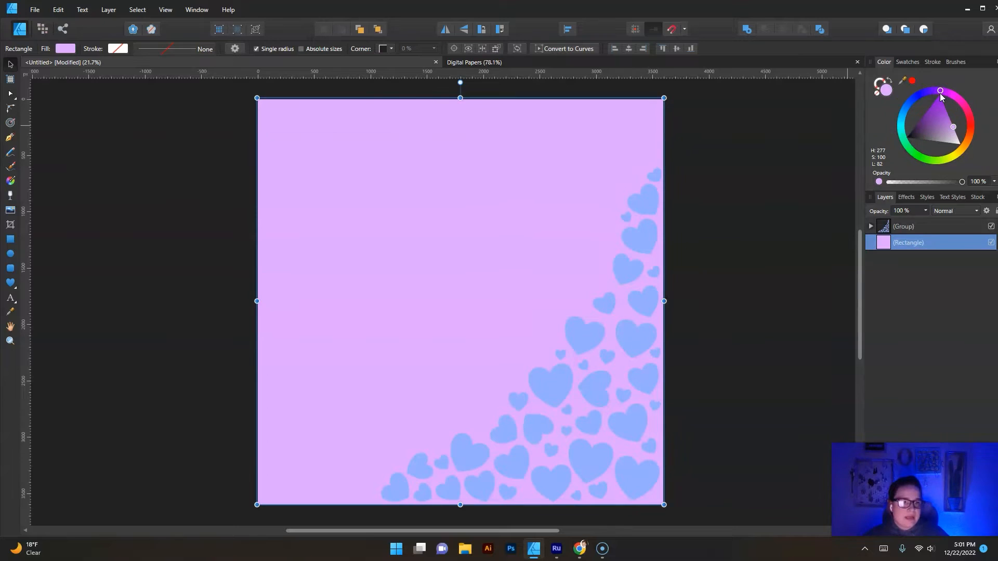
pyautogui.click(903, 124)
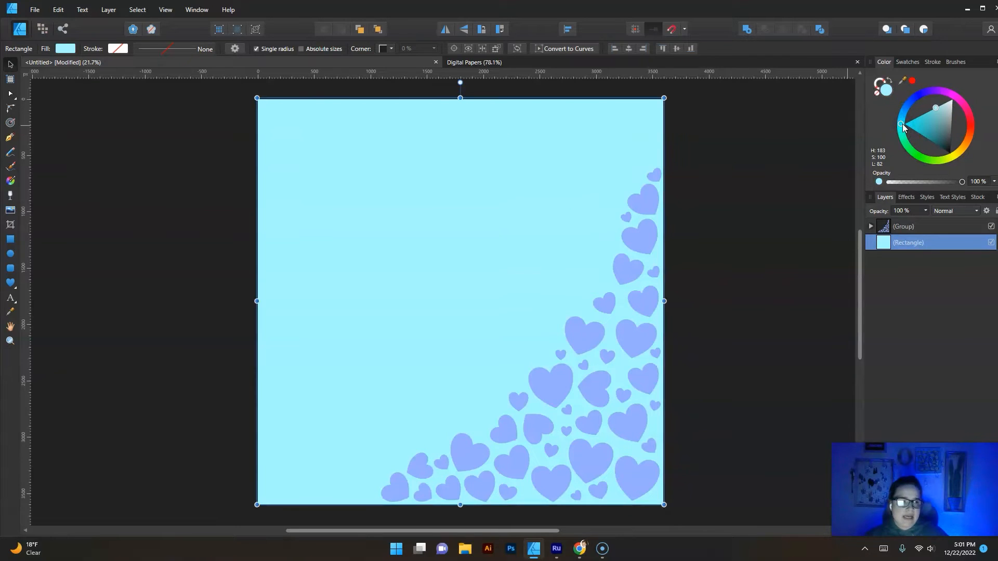
# - Darken the heart group's blue fill to H 226, S 89, L 69
pyautogui.click(888, 224)
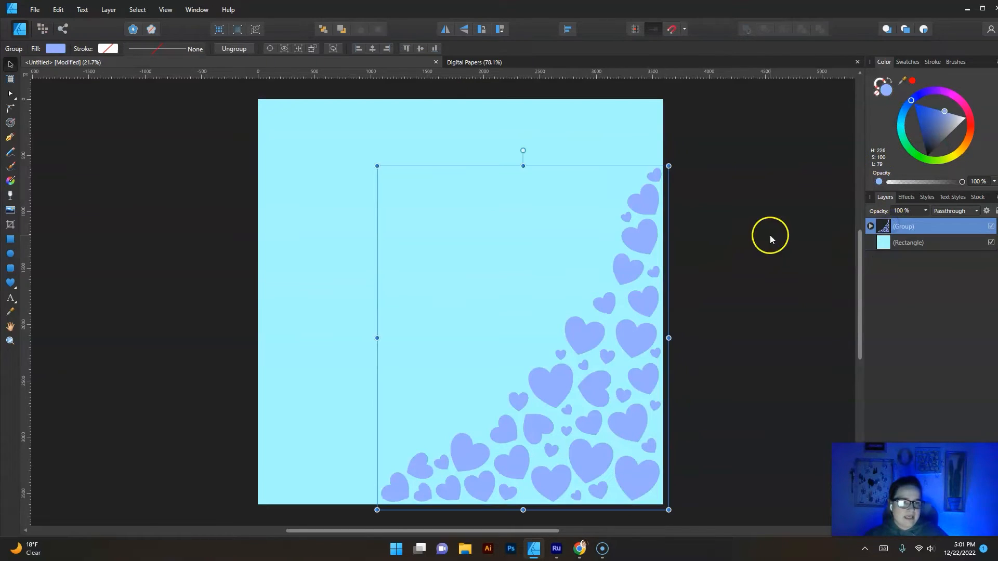
pyautogui.click(934, 112)
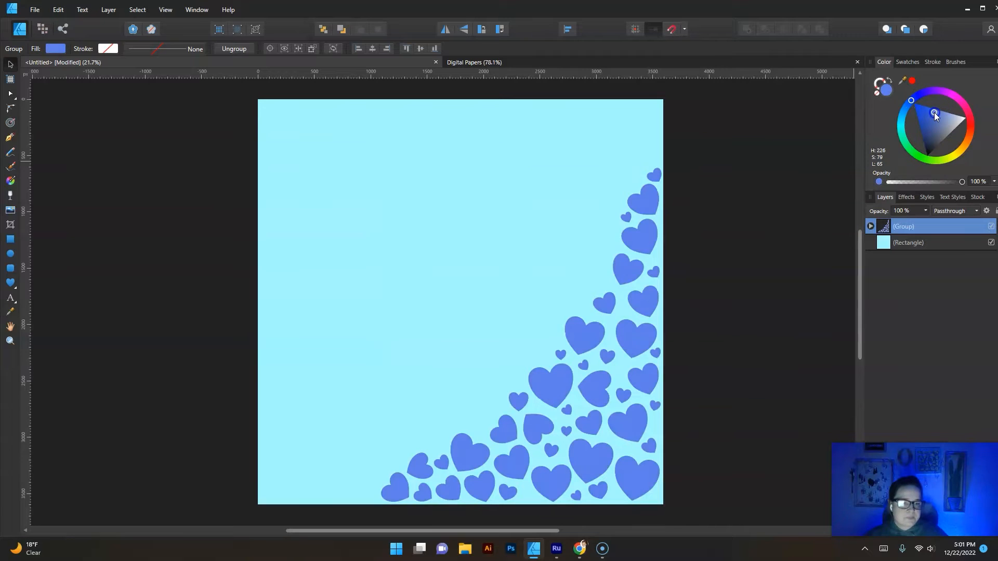
pyautogui.click(192, 167)
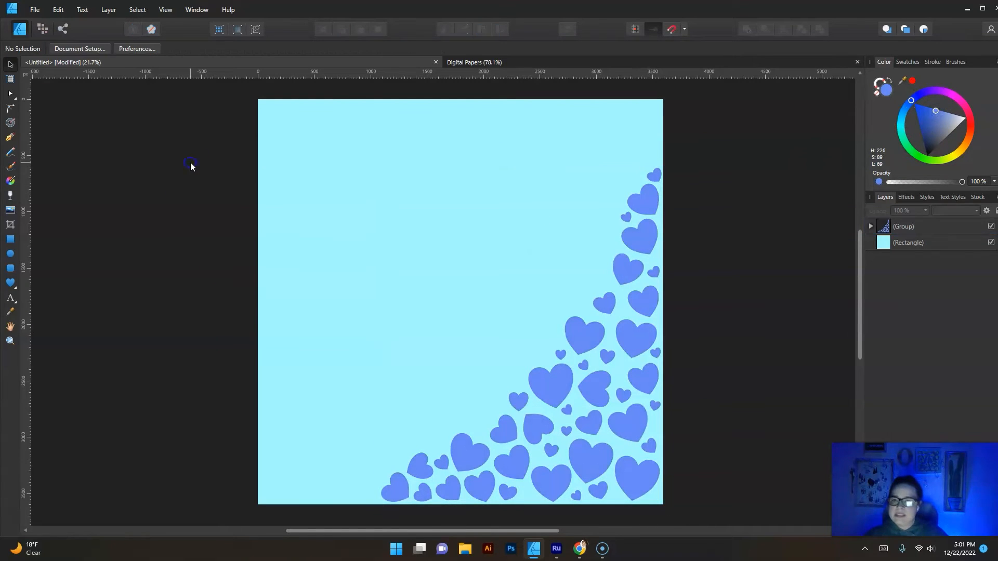
# - Export the cyan and blue version as a JPEG named "Valentines Day Heart 4" in the Valentines Day Heart Digital Paper folder
pyautogui.click(35, 10)
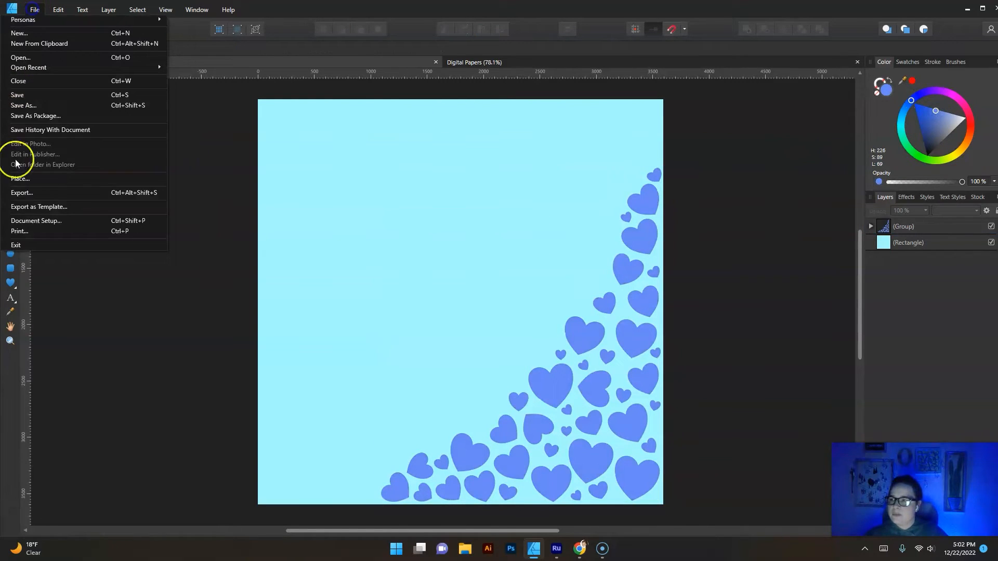
pyautogui.click(19, 193)
pyautogui.click(587, 338)
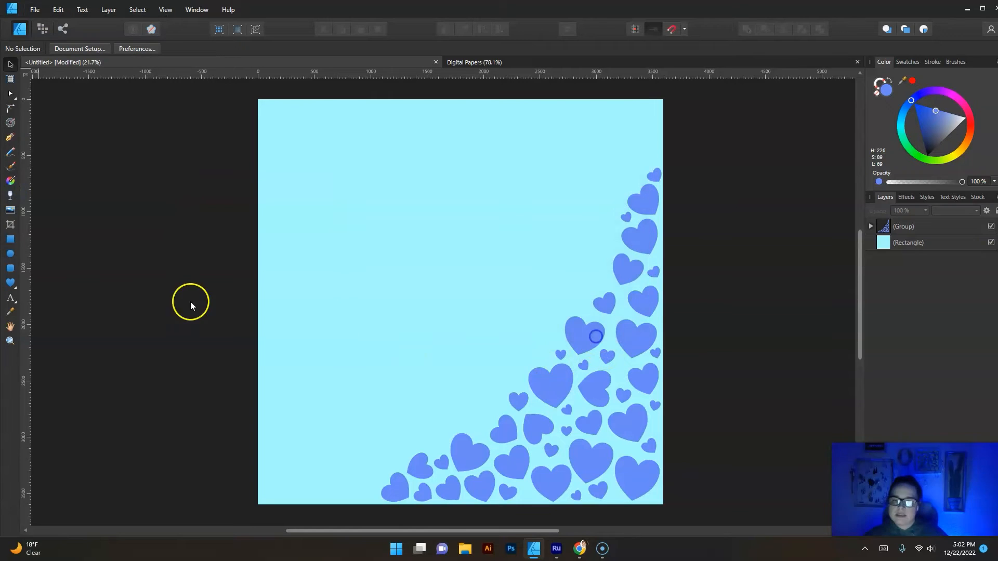
pyautogui.click(236, 111)
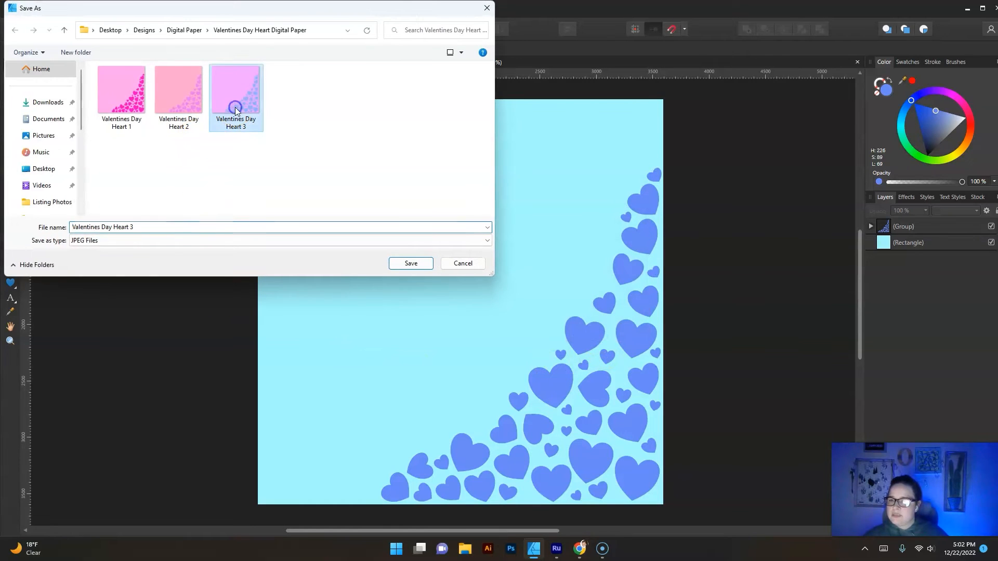
pyautogui.click(192, 225)
pyautogui.doubleClick(191, 224)
pyautogui.write('4')
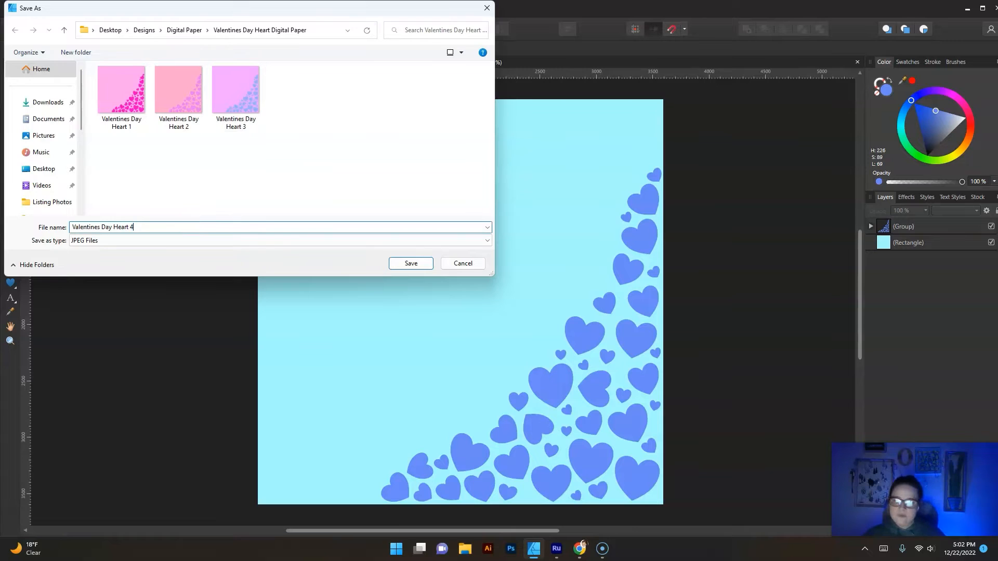
pyautogui.press('Return')
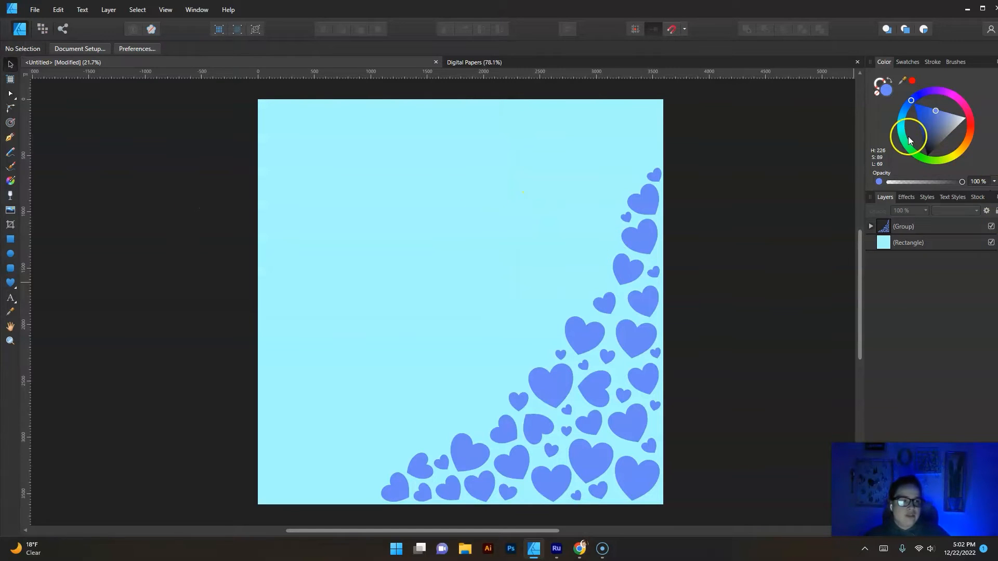
# - Recolour the background rectangle to mint green at H 143, S 100, L 82 and the heart group to purple at H 281, S 89, L 69
pyautogui.click(625, 149)
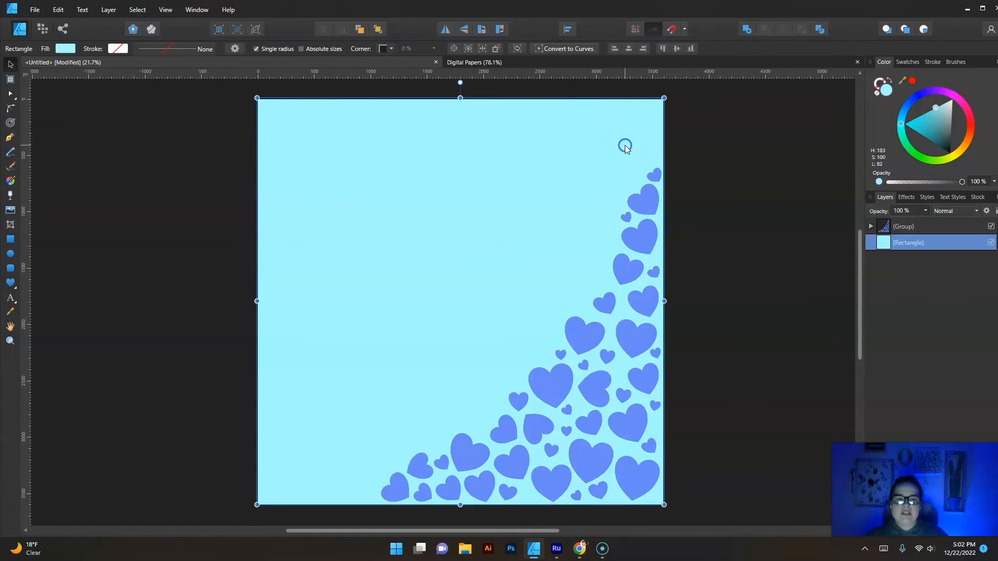
pyautogui.click(910, 150)
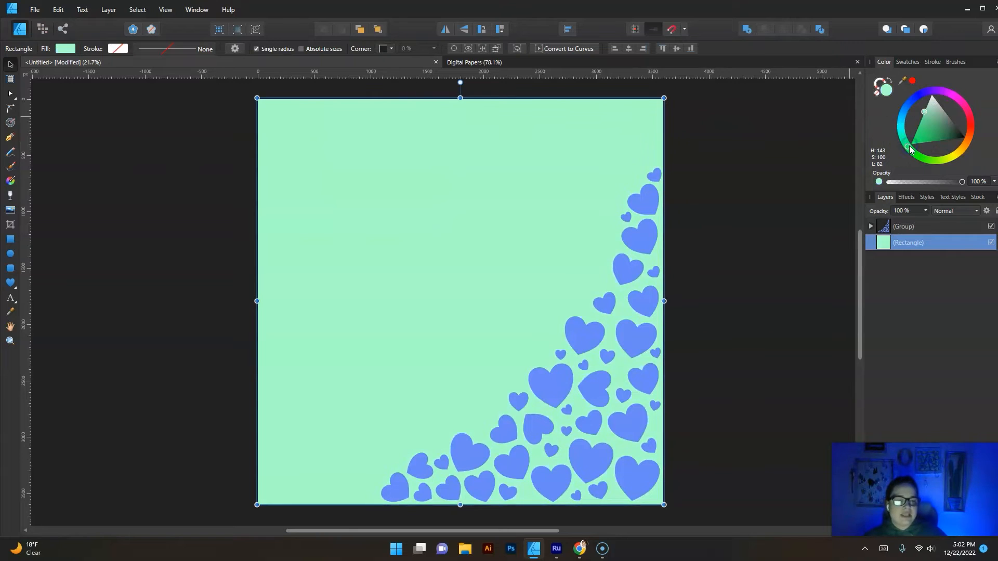
pyautogui.click(924, 237)
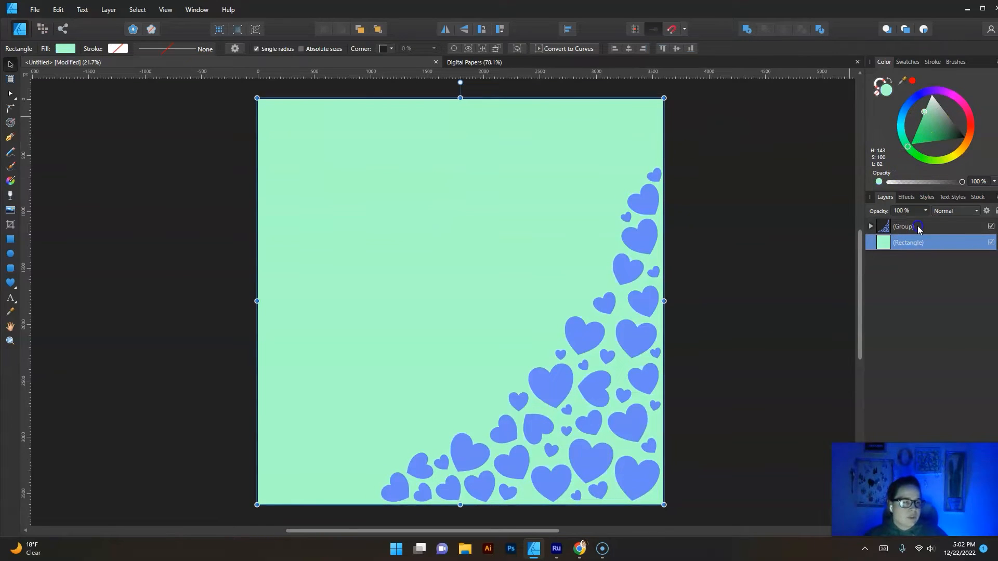
pyautogui.click(920, 227)
pyautogui.click(942, 93)
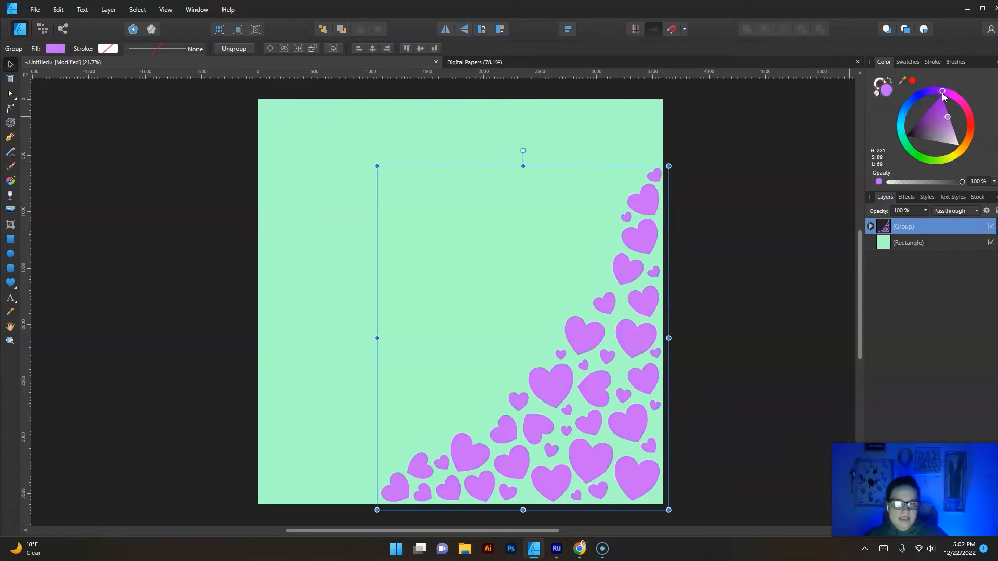
# - Recolour the heart group pink at H 342, S 89, L 69 and export the design as a JPEG named "Valentines Day Heart 5"
pyautogui.moveTo(942, 92); pyautogui.dragTo(965, 118)
pyautogui.click(89, 139)
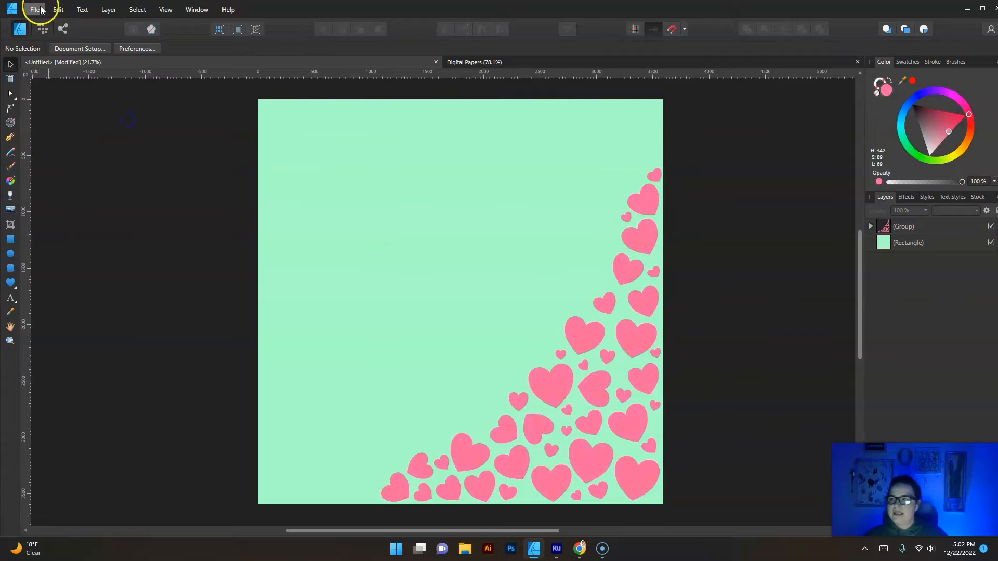
pyautogui.click(34, 9)
pyautogui.click(22, 193)
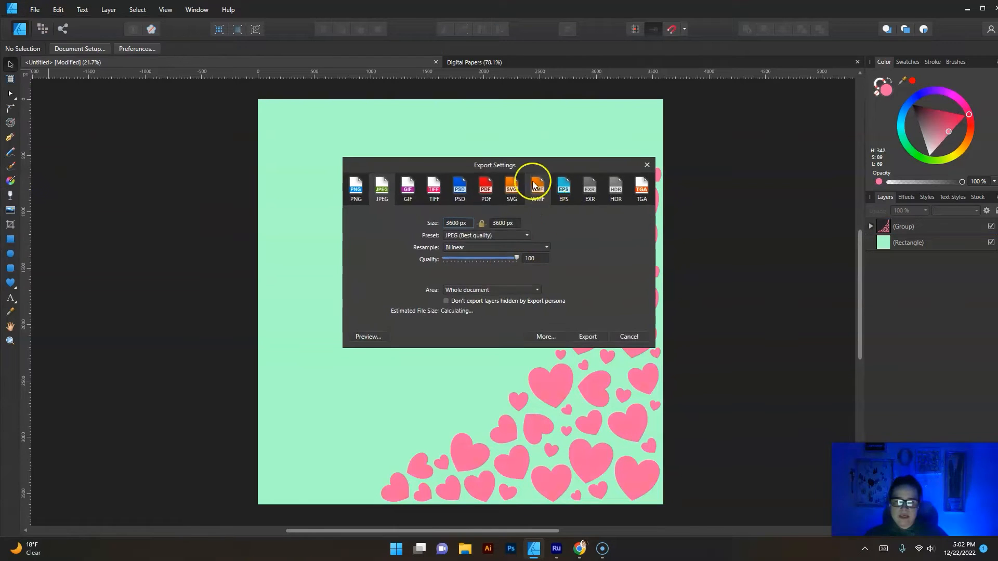
pyautogui.click(588, 338)
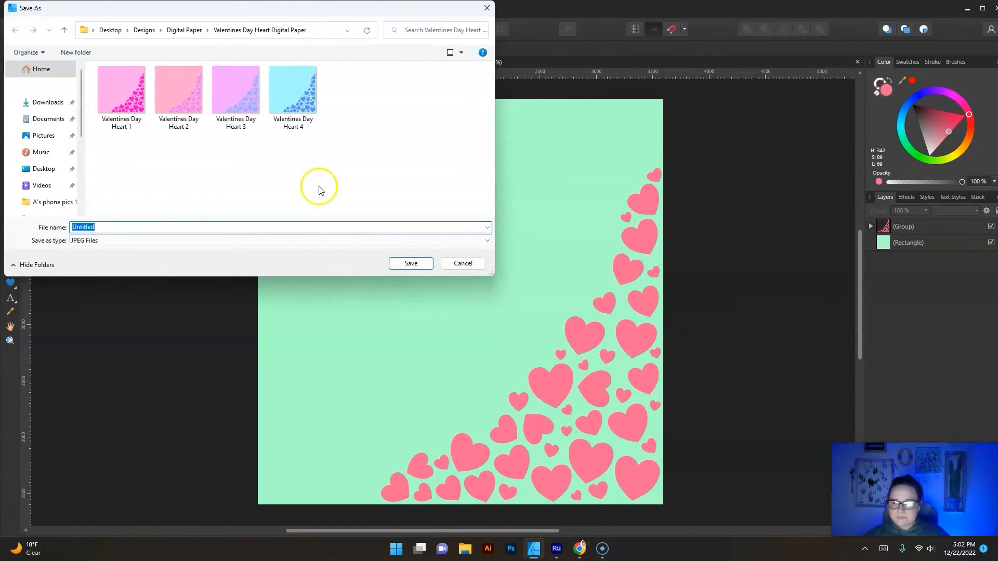
pyautogui.click(293, 92)
pyautogui.click(279, 229)
pyautogui.click(279, 230)
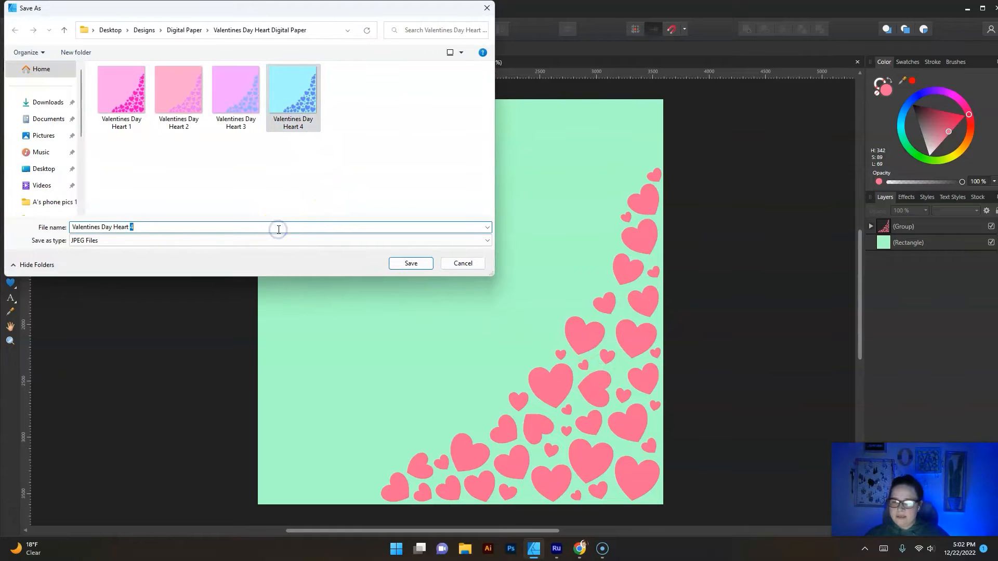
pyautogui.press('BackSpace')
pyautogui.write('5')
pyautogui.press('Return')
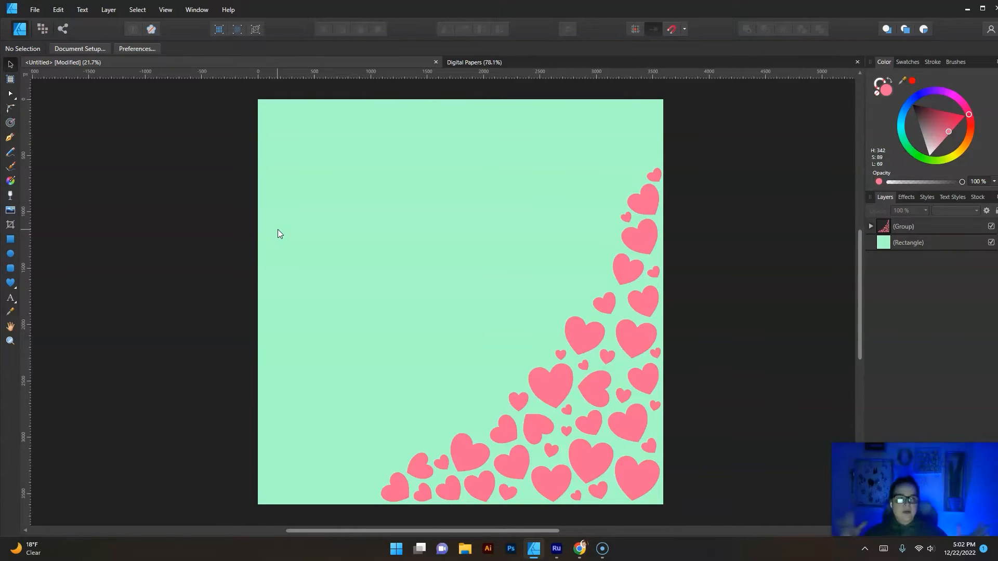
# - In the Digital Papers document, place Valentines Day Heart 1 inside the first upper white rectangle and shift it so the heart cluster shows
pyautogui.click(240, 159)
pyautogui.click(233, 136)
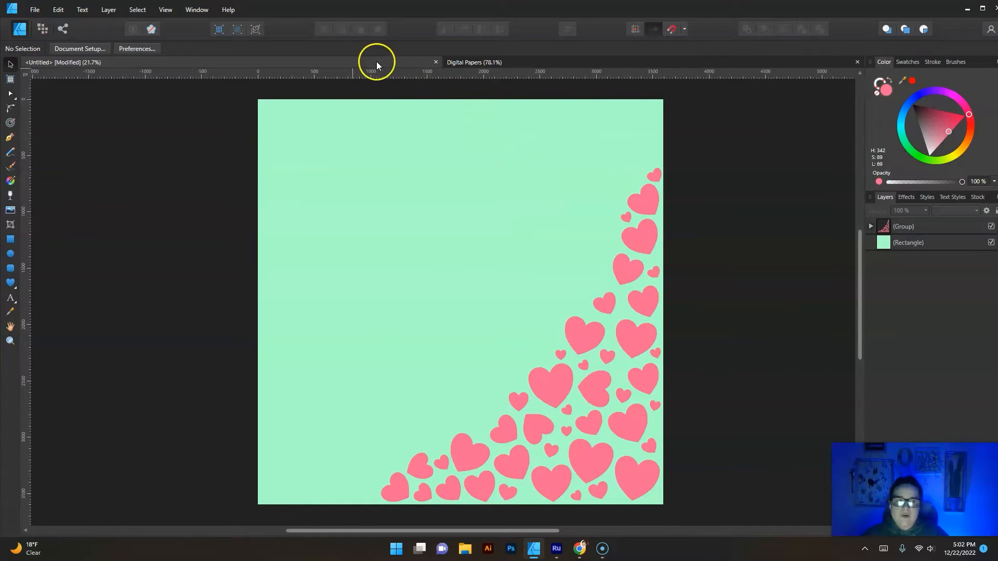
pyautogui.click(499, 62)
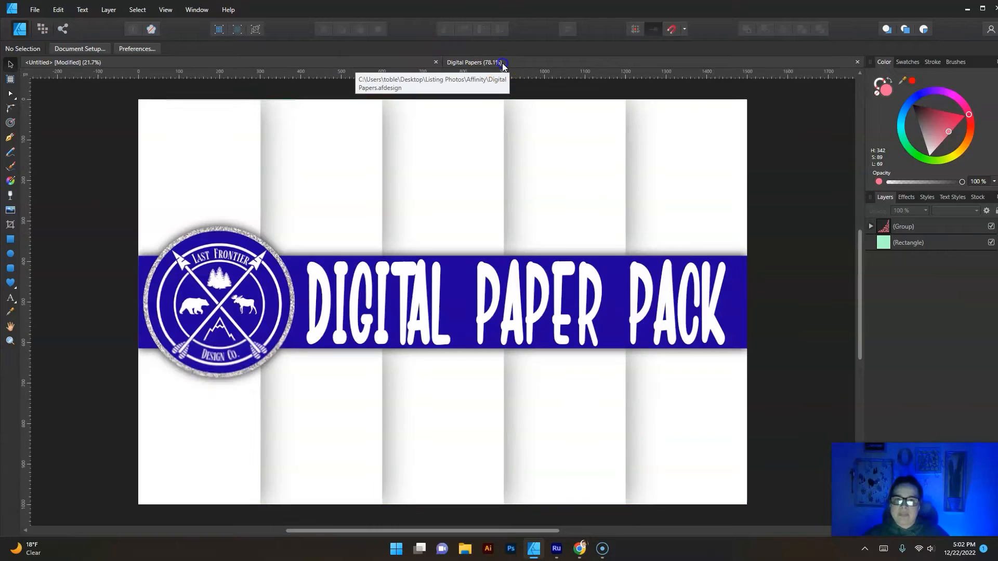
pyautogui.click(201, 141)
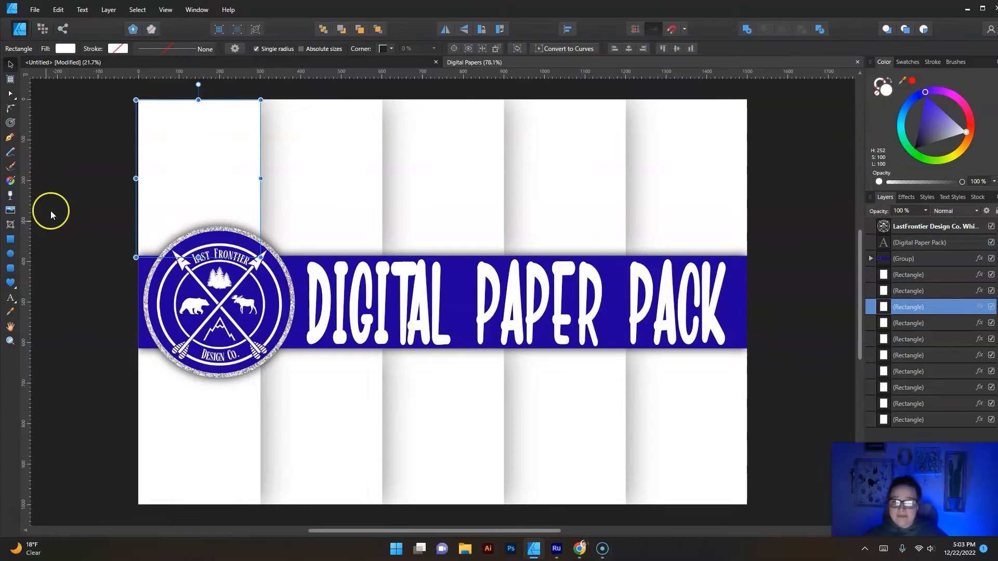
pyautogui.click(108, 139)
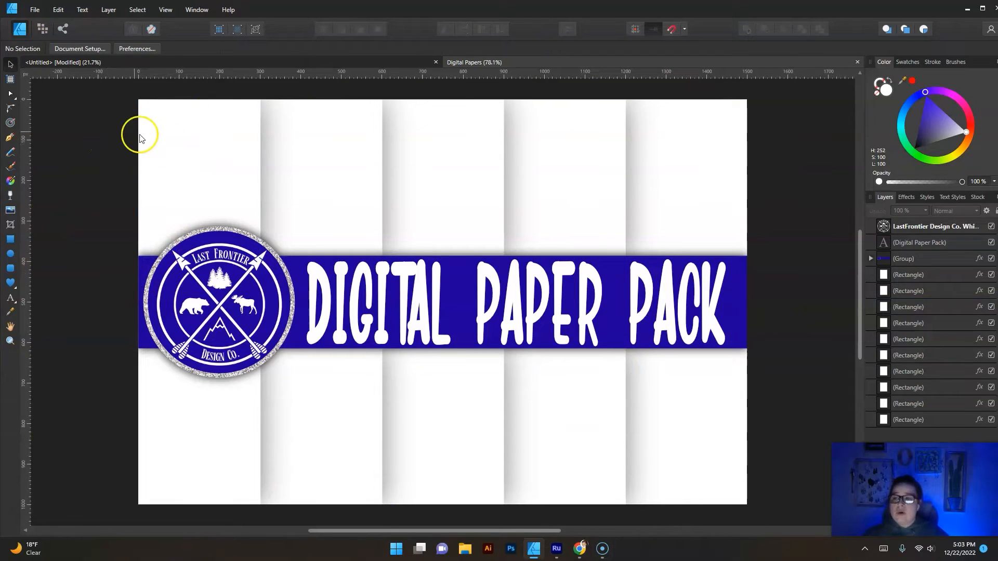
pyautogui.click(205, 124)
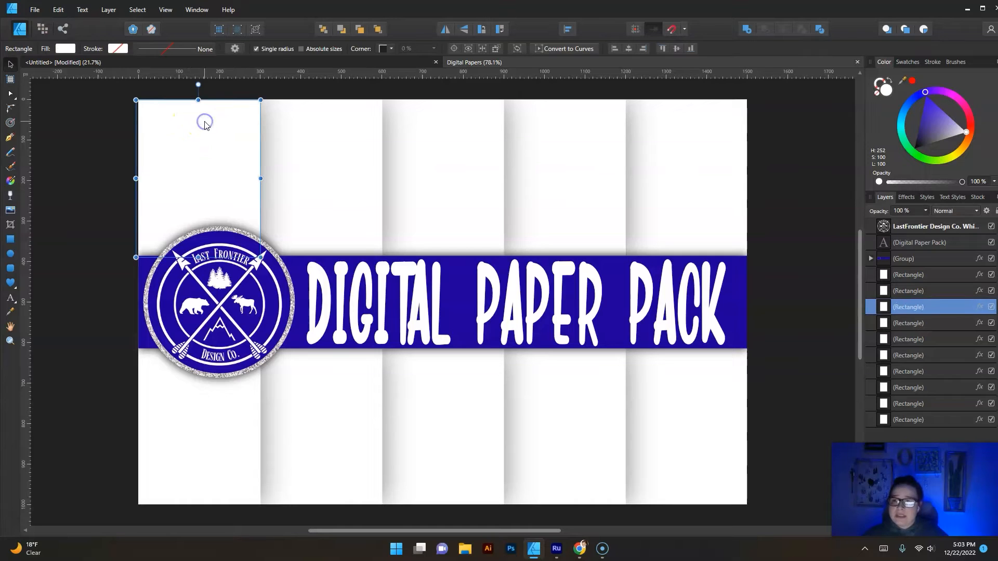
pyautogui.click(924, 30)
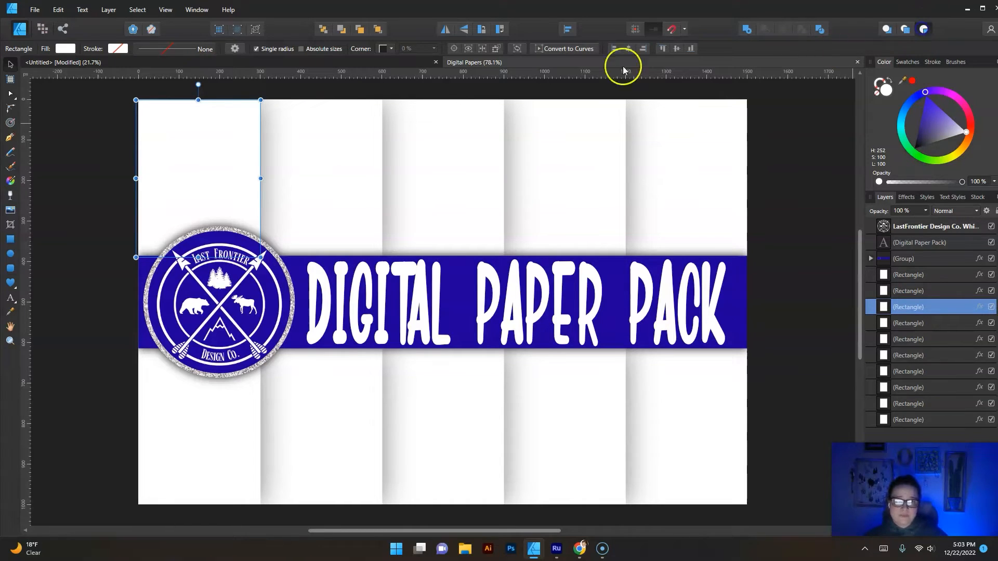
pyautogui.click(33, 9)
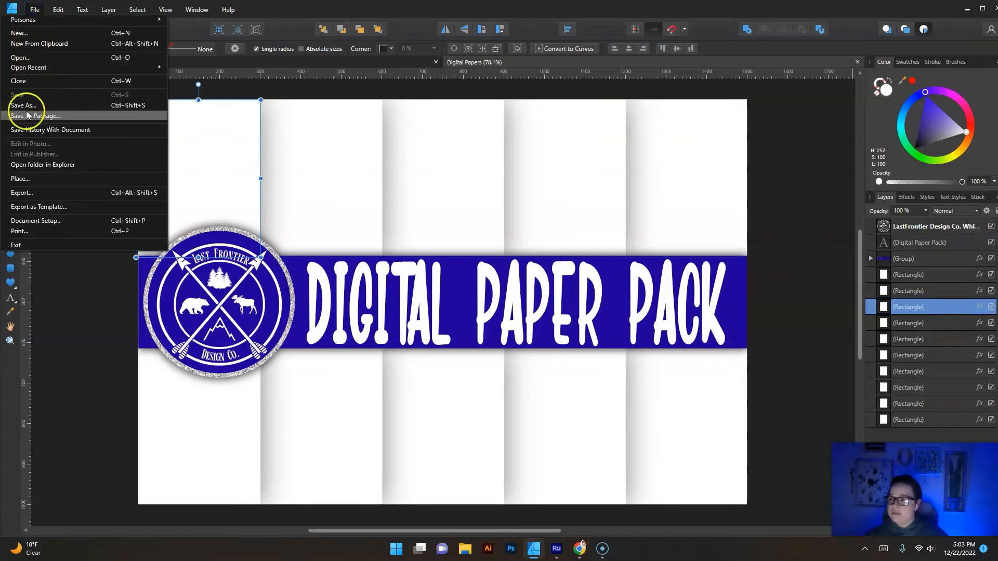
pyautogui.click(19, 178)
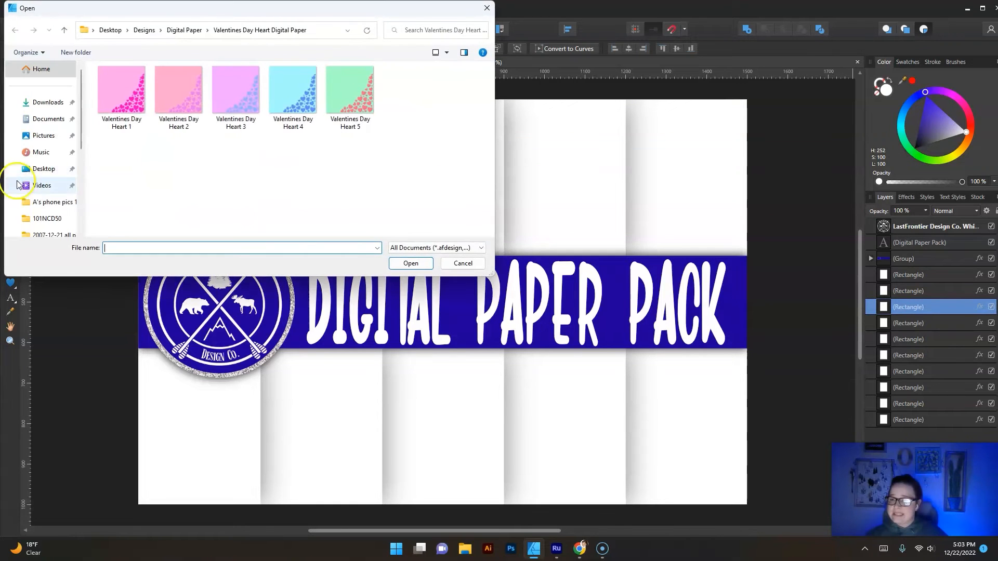
pyautogui.doubleClick(121, 91)
pyautogui.moveTo(155, 125); pyautogui.dragTo(284, 254)
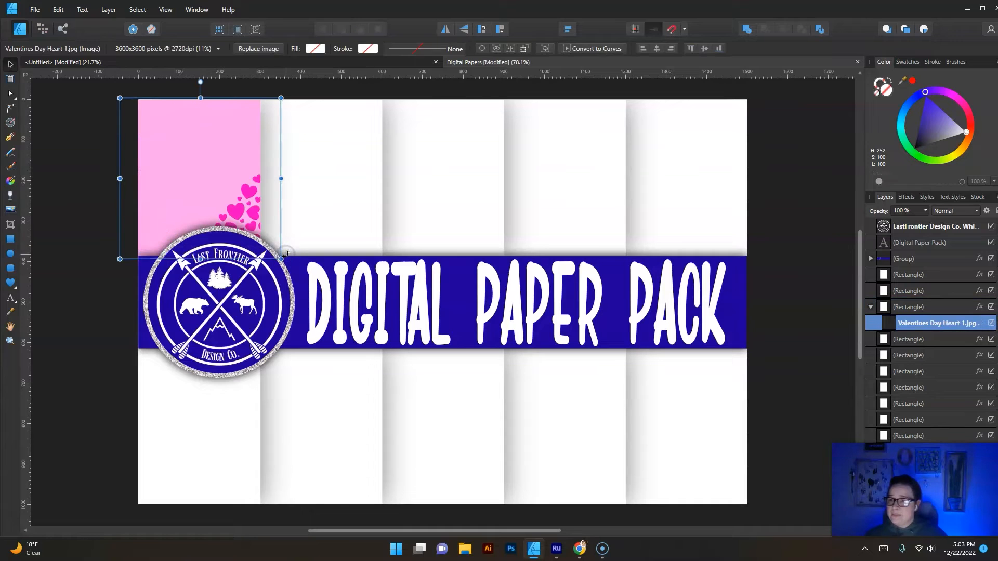
pyautogui.moveTo(230, 189); pyautogui.dragTo(217, 188)
# - Place Valentines Day Heart 3 inside the second upper white rectangle, aligning its heart cluster with the rectangle's right edge
pyautogui.click(296, 163)
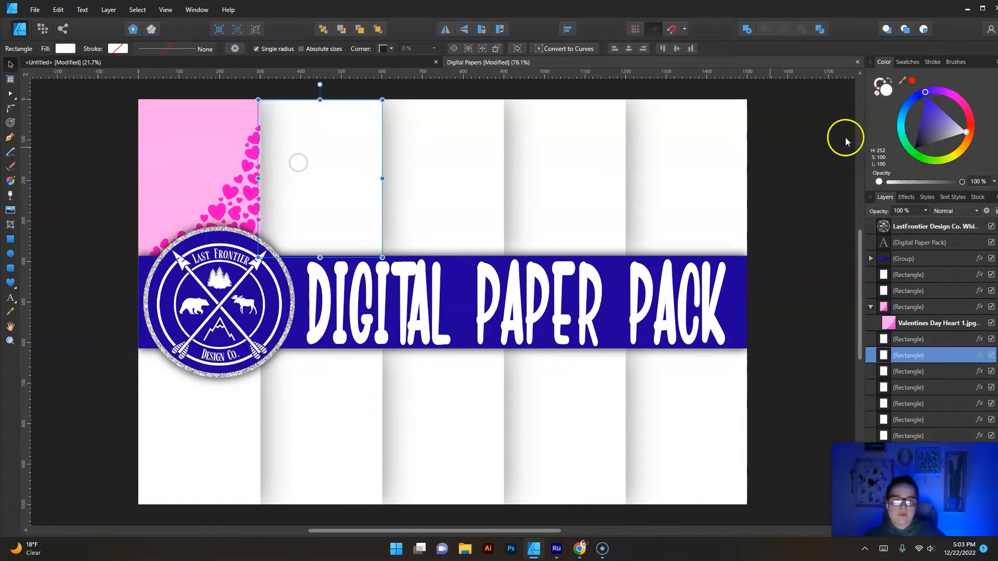
pyautogui.click(35, 11)
pyautogui.click(13, 177)
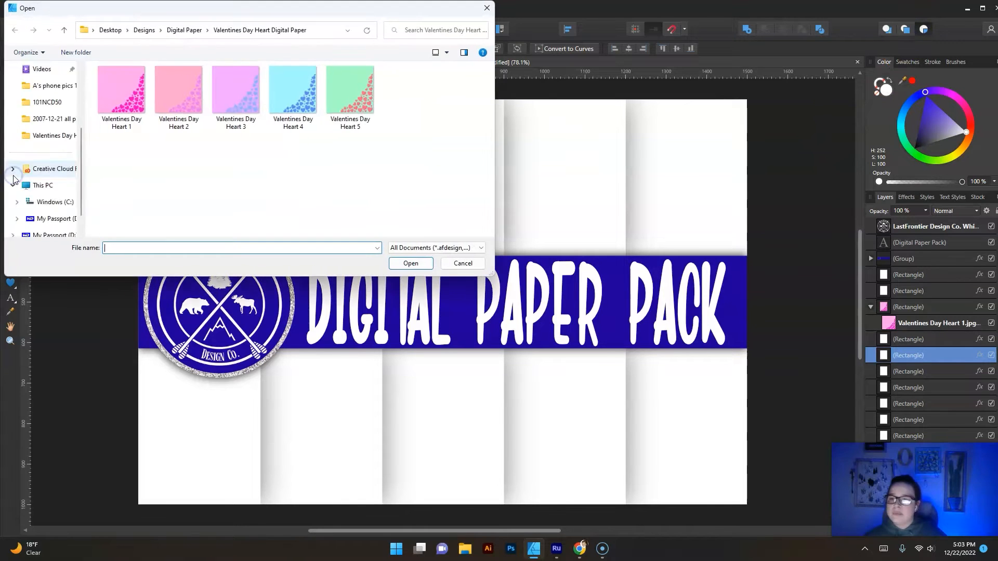
pyautogui.doubleClick(243, 88)
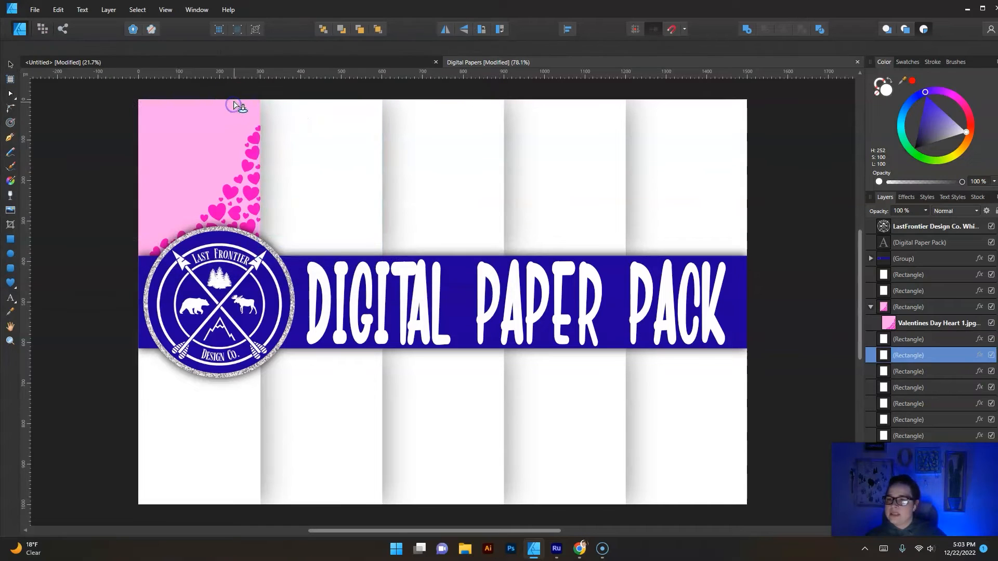
pyautogui.moveTo(235, 98); pyautogui.dragTo(390, 266)
pyautogui.moveTo(382, 221); pyautogui.dragTo(381, 218)
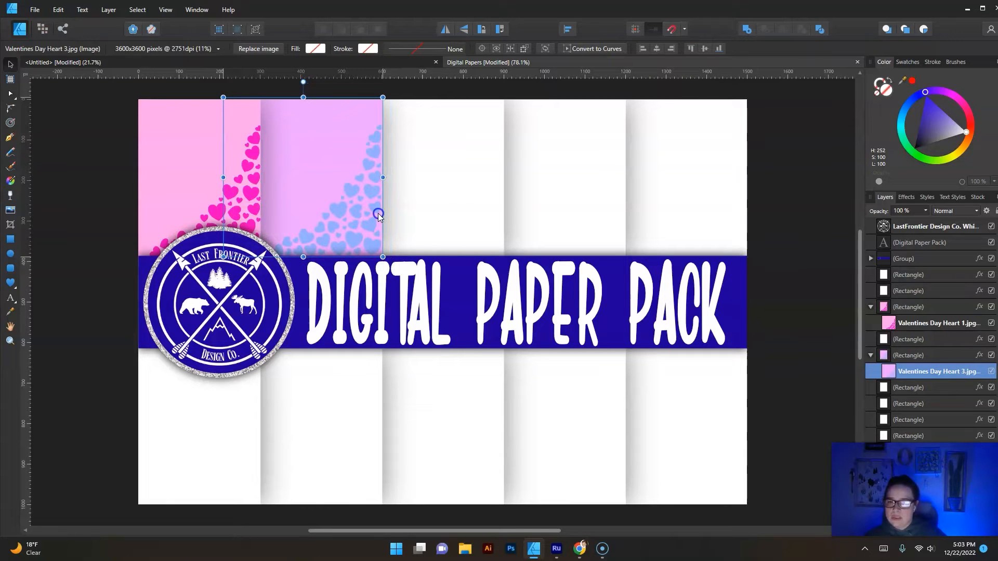
# - Place Valentines Day Heart 4 inside the third upper white rectangle and align its right edge with the rectangle's
pyautogui.click(457, 196)
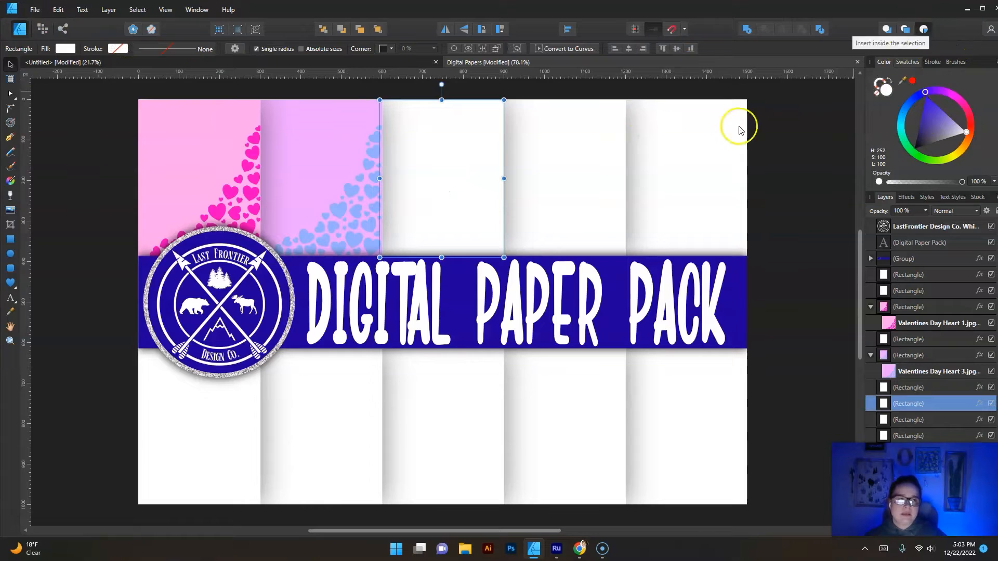
pyautogui.click(34, 9)
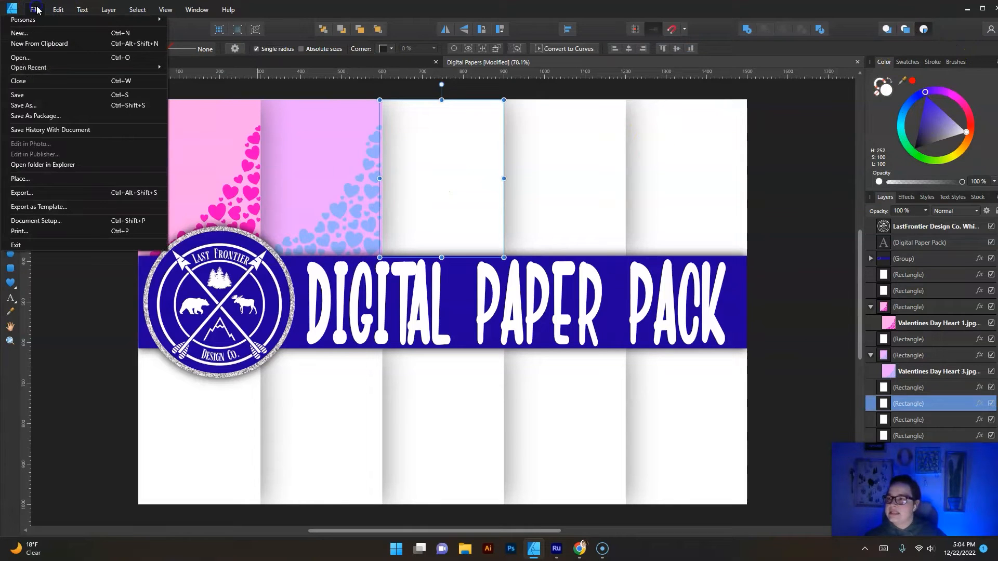
pyautogui.click(18, 179)
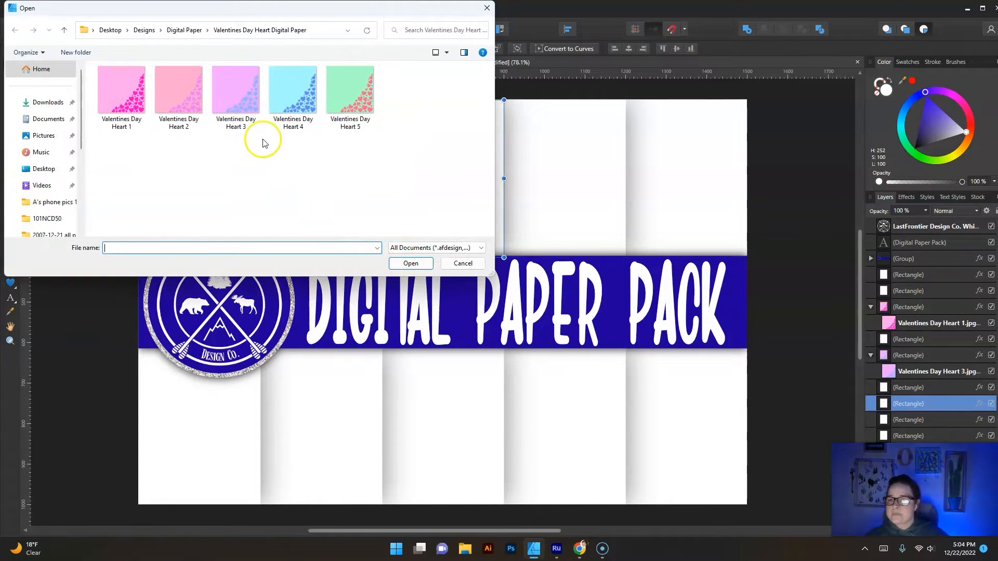
pyautogui.doubleClick(292, 89)
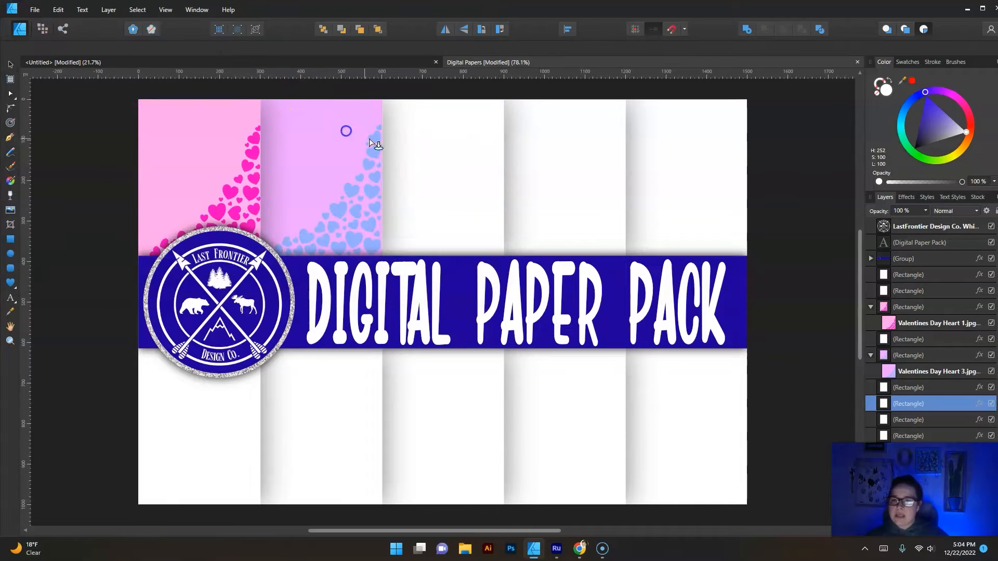
pyautogui.moveTo(377, 99); pyautogui.dragTo(540, 254)
pyautogui.moveTo(527, 205); pyautogui.dragTo(496, 204)
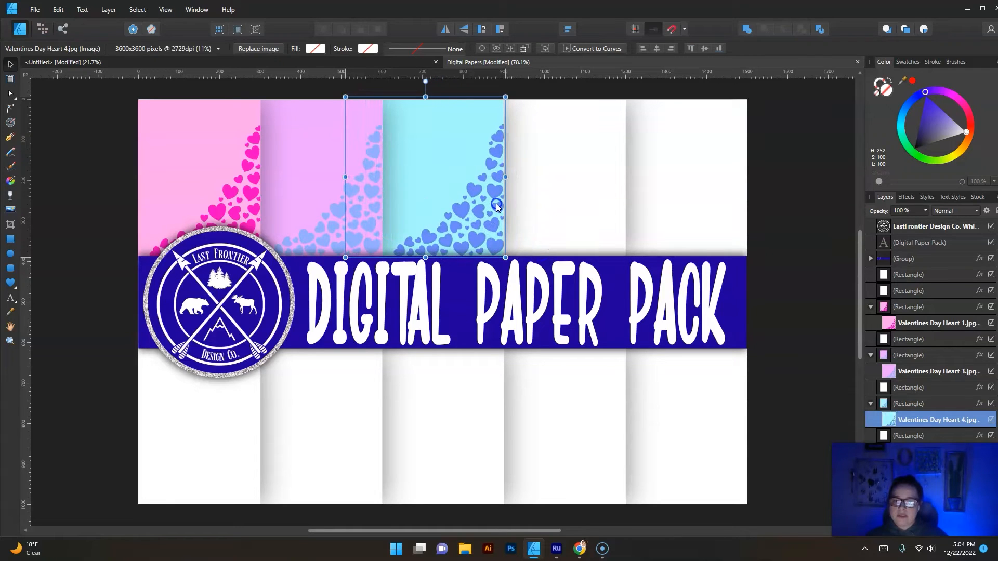
# - Place Valentines Day Heart 2 inside the fourth upper white rectangle, sized to cover its full height
pyautogui.click(602, 152)
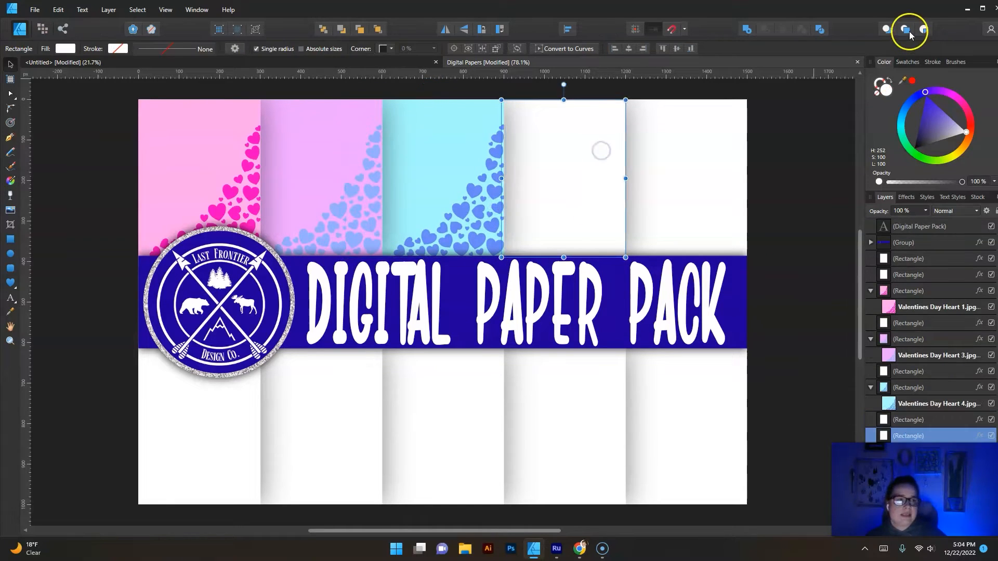
pyautogui.click(34, 10)
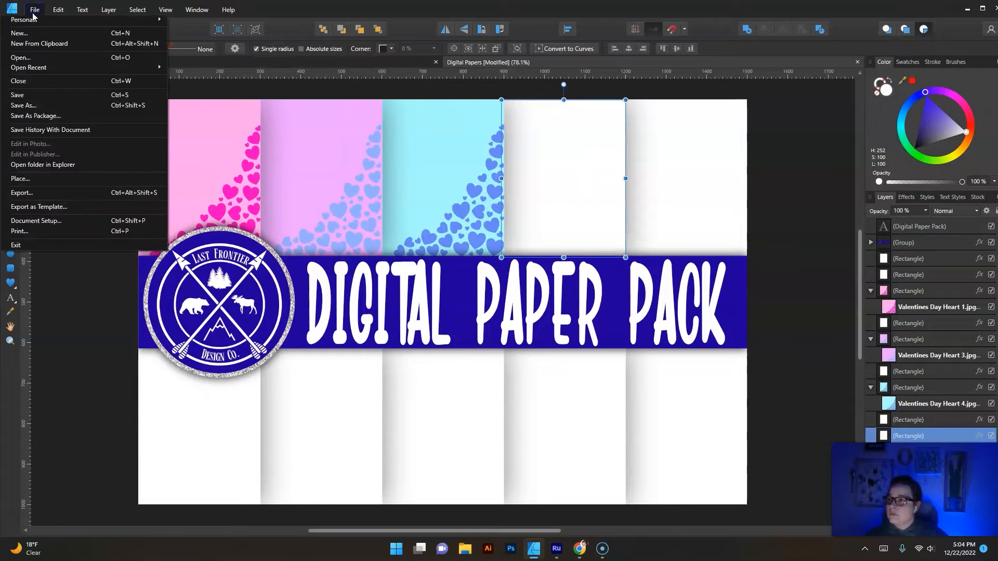
pyautogui.click(27, 177)
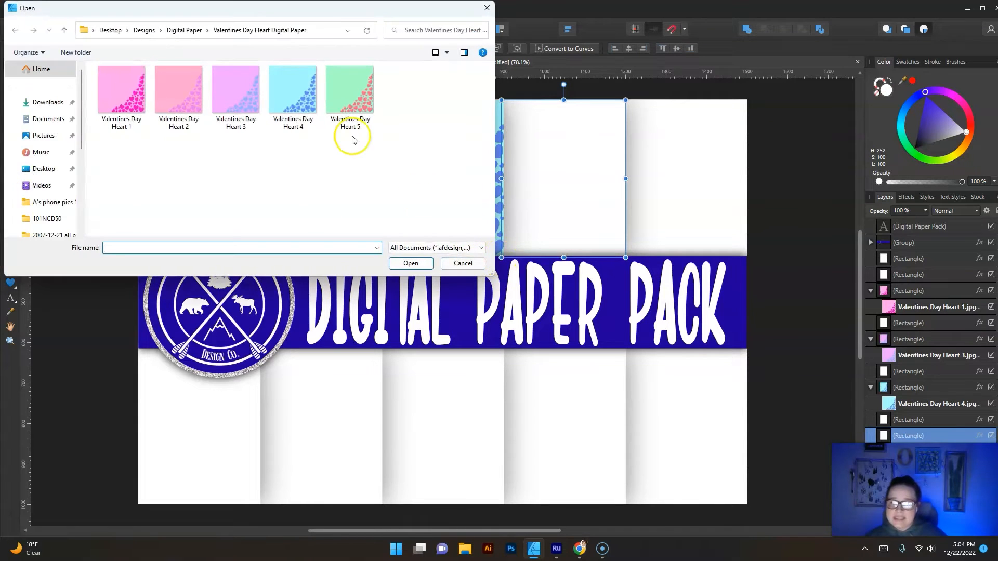
pyautogui.doubleClick(189, 95)
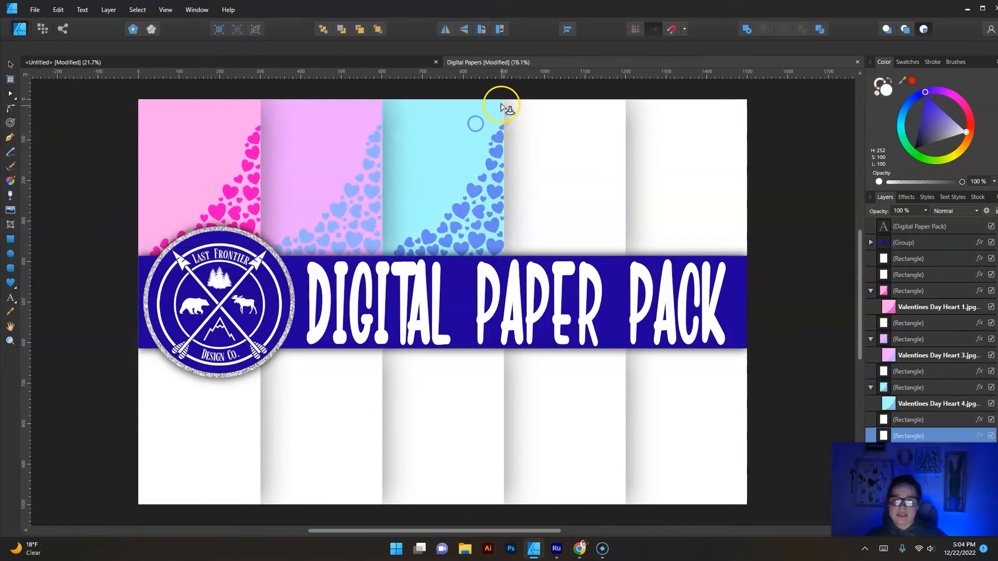
pyautogui.moveTo(494, 99); pyautogui.dragTo(649, 266)
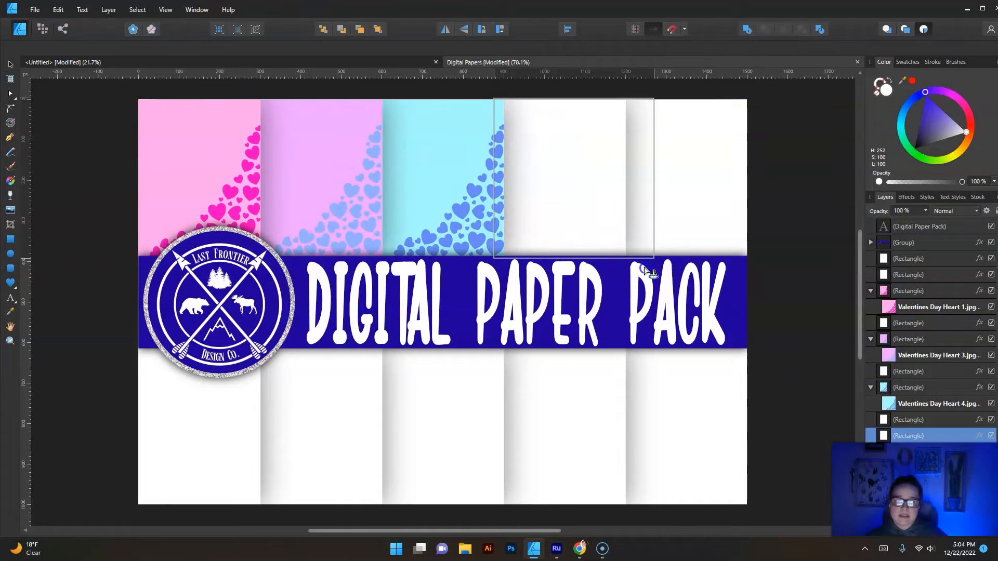
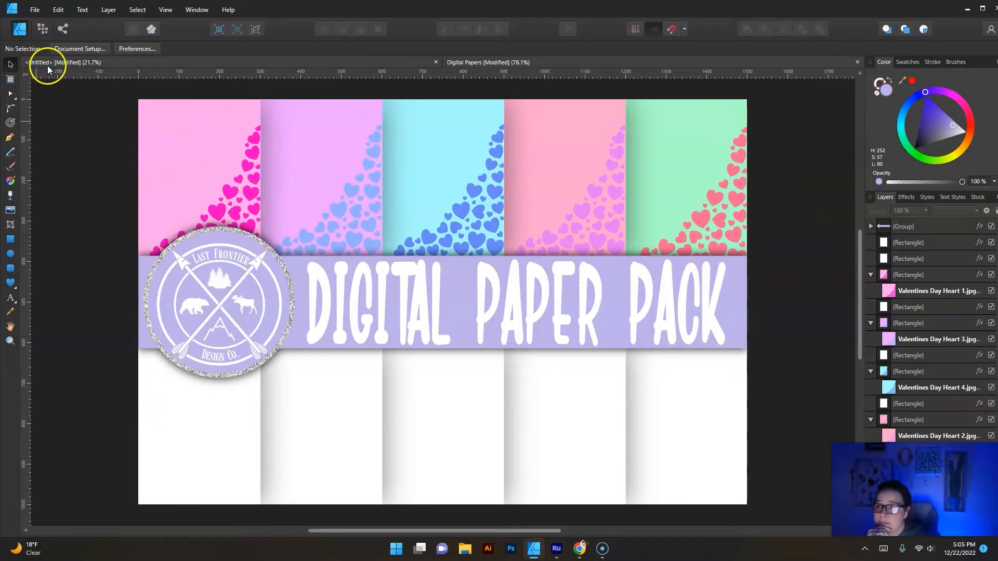
# - Return to the untitled heart paper document and recolour the background rectangle to hot pink at H 332, S 100, L 65
pyautogui.click(51, 63)
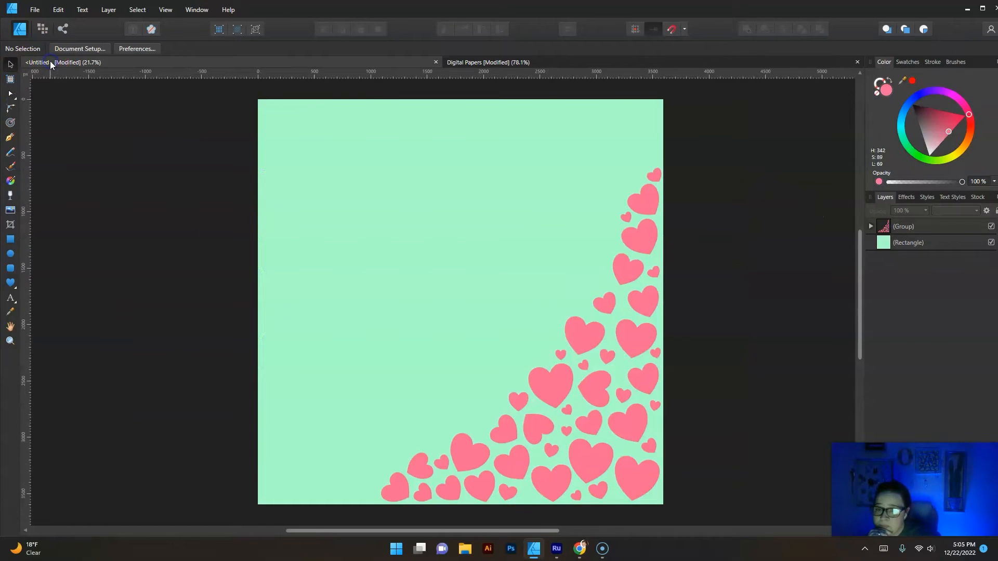
pyautogui.click(655, 235)
pyautogui.click(589, 143)
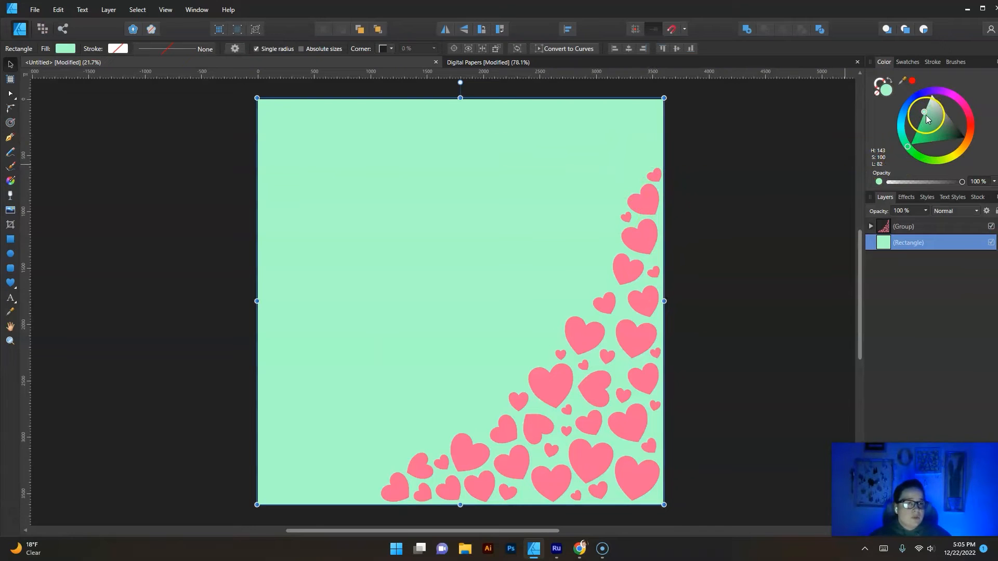
pyautogui.click(965, 112)
pyautogui.moveTo(953, 121); pyautogui.dragTo(959, 134)
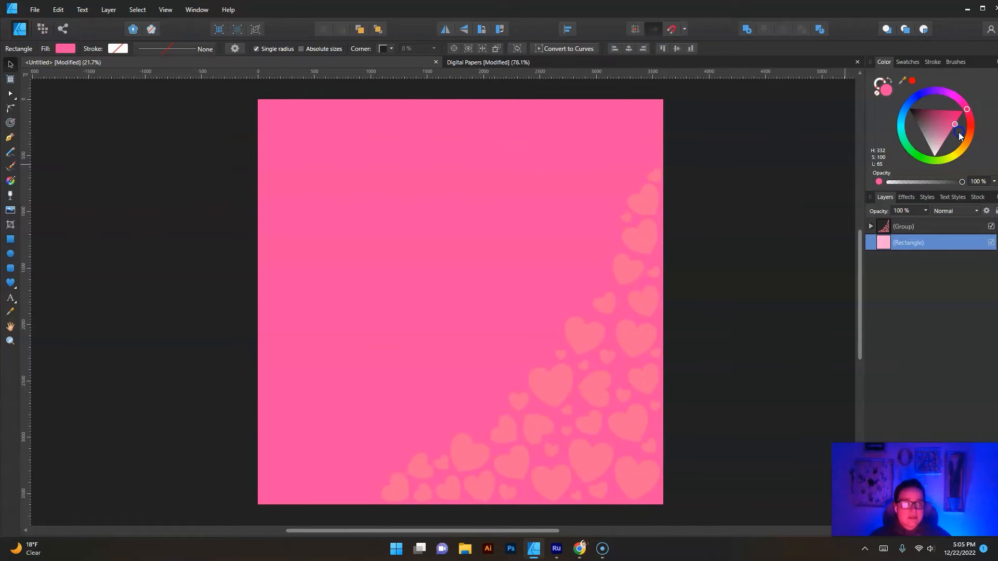
# - Recolour the heart group to light lavender at H 286, S 100, L 84 and deselect it
pyautogui.click(931, 227)
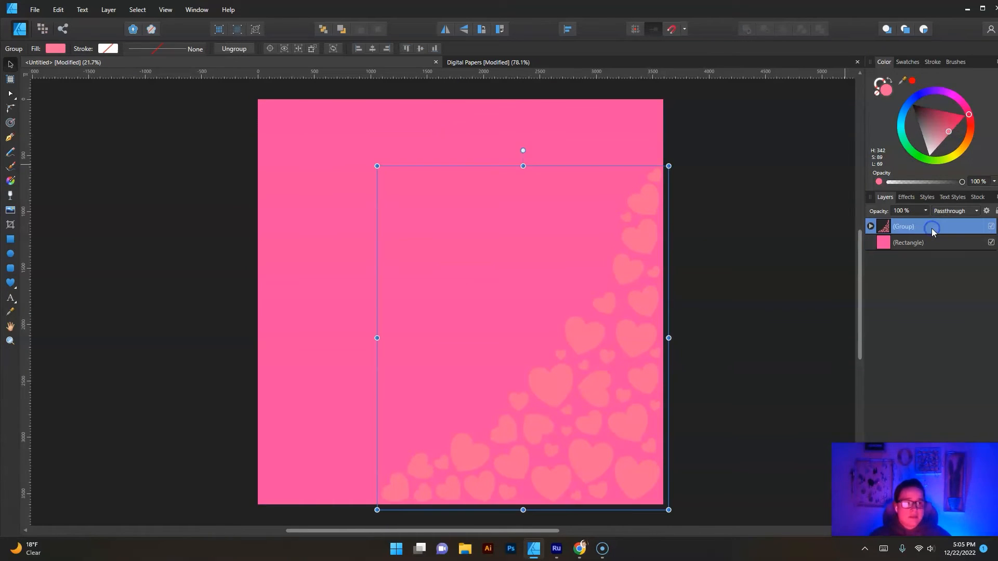
pyautogui.click(946, 92)
pyautogui.moveTo(948, 118); pyautogui.dragTo(964, 138)
pyautogui.moveTo(67, 94); pyautogui.dragTo(108, 112)
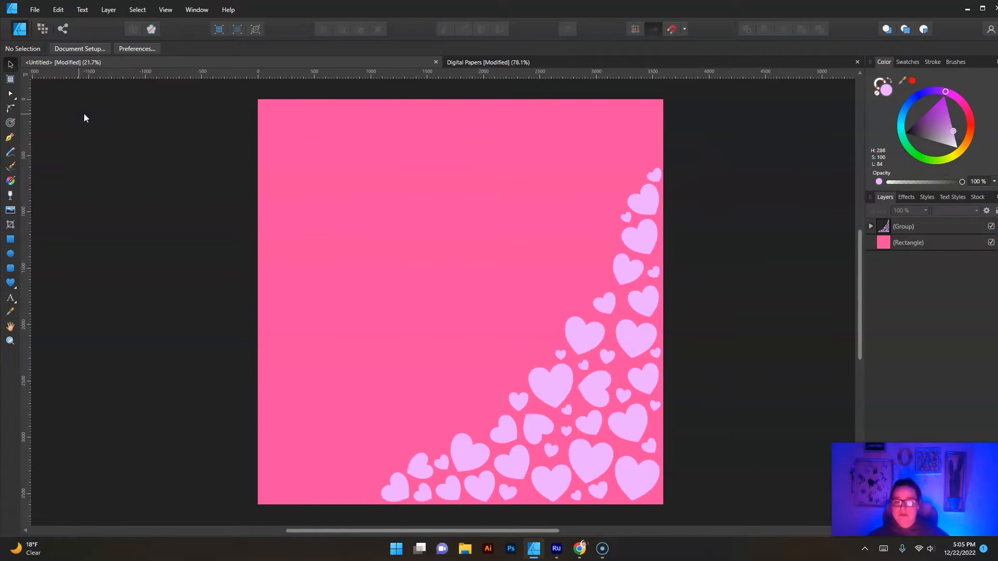
# - Export the hot pink paper as a best-quality 3600 x 3600 px JPEG named Valentines Day Heart 6
pyautogui.click(34, 10)
pyautogui.click(27, 194)
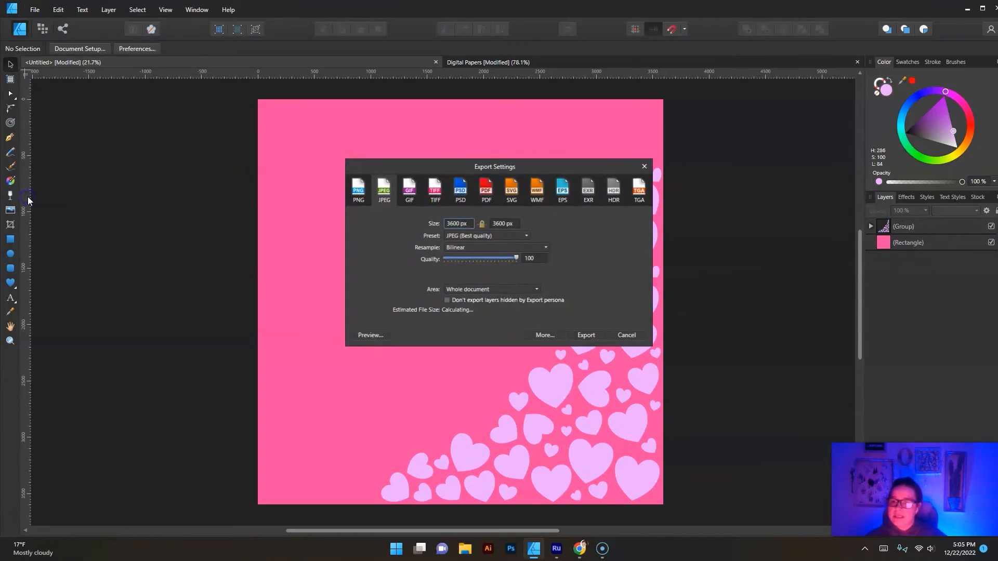
pyautogui.click(578, 332)
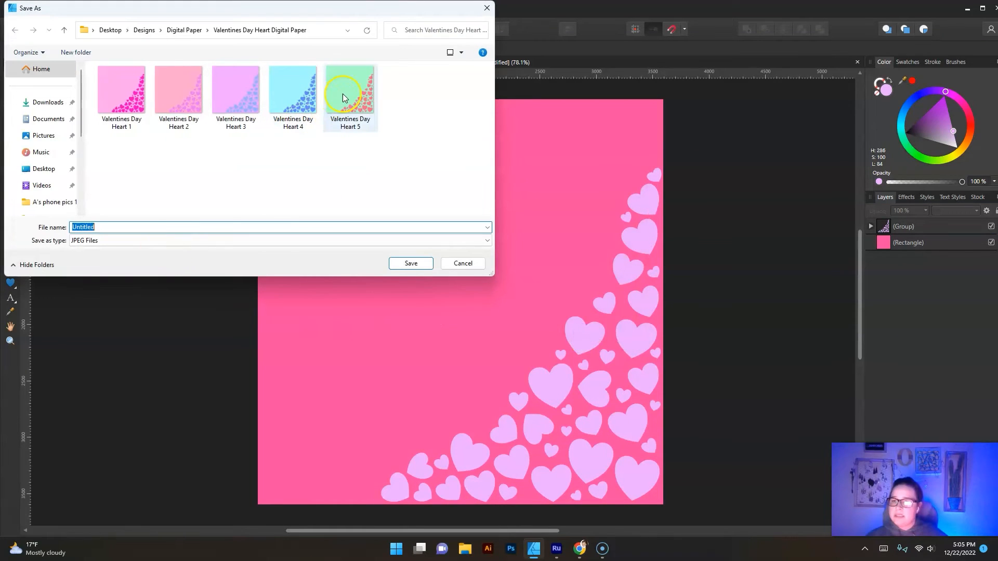
pyautogui.click(343, 98)
pyautogui.click(178, 223)
pyautogui.hotkey('shift', 'Left')
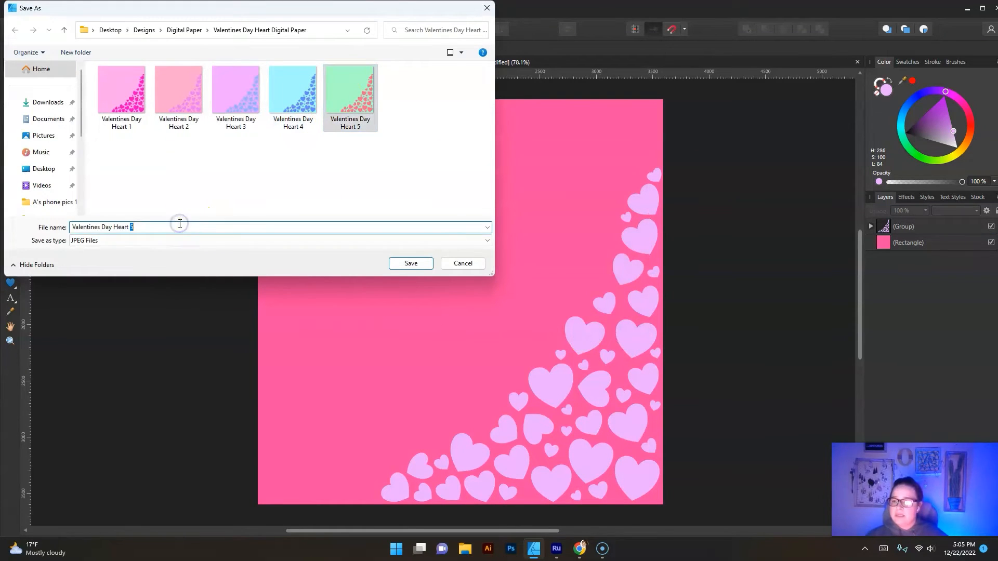
pyautogui.press('Return')
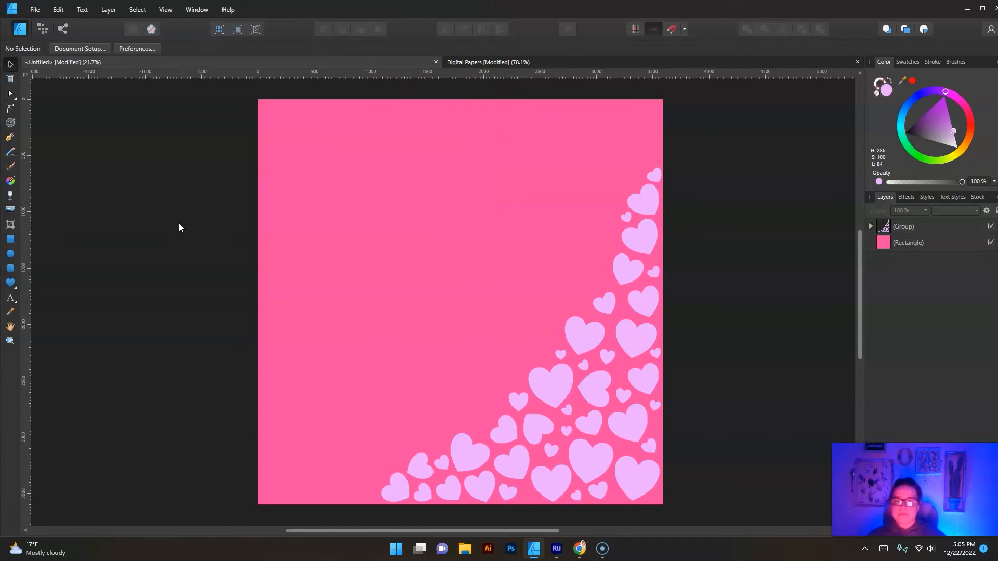
# - Recolour the background rectangle to bright purple-pink at H 288, S 100, L 65 and the heart group to light aqua at H 178, S 100, L 84
pyautogui.click(422, 155)
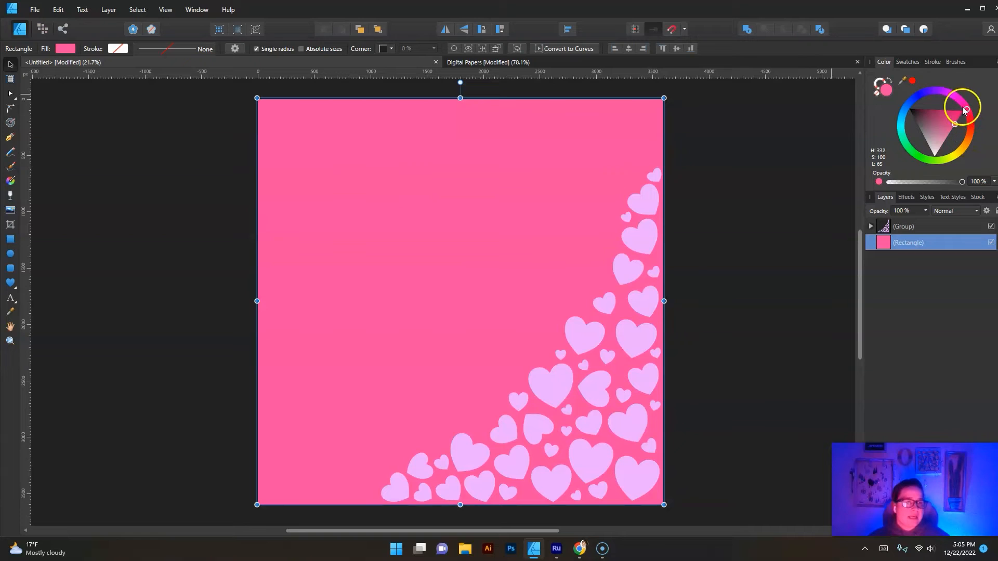
pyautogui.moveTo(952, 98); pyautogui.dragTo(946, 94)
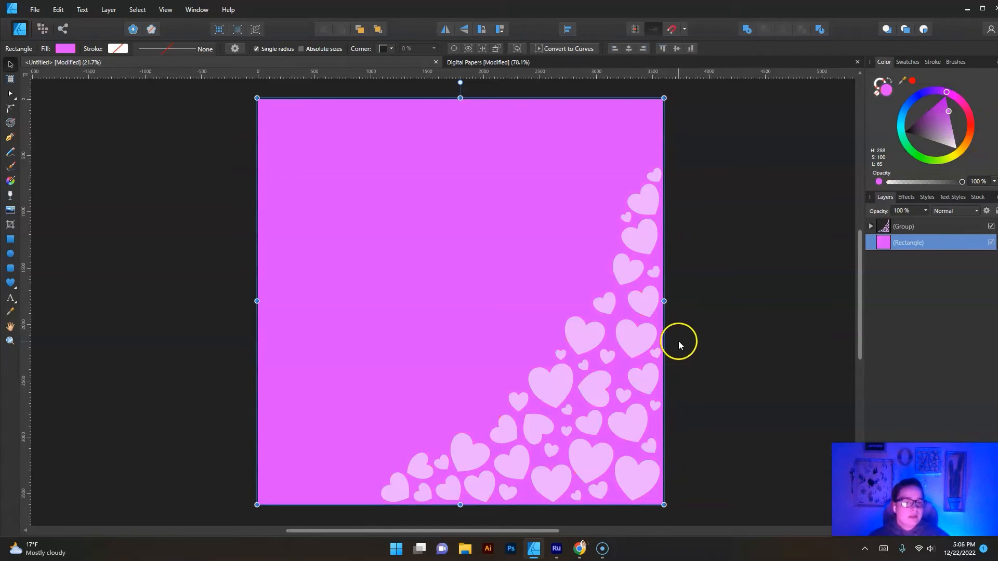
pyautogui.click(893, 231)
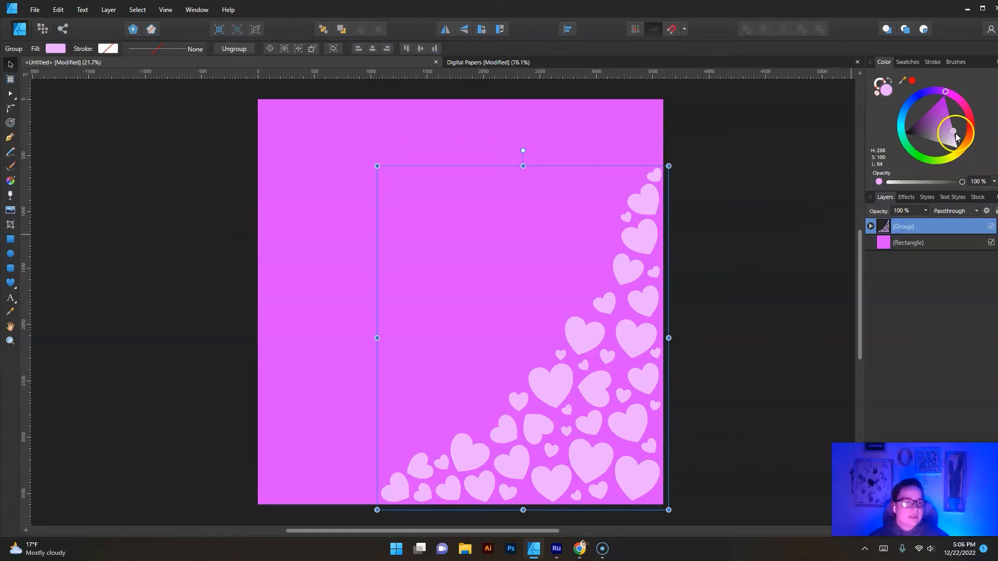
pyautogui.click(906, 131)
pyautogui.click(163, 137)
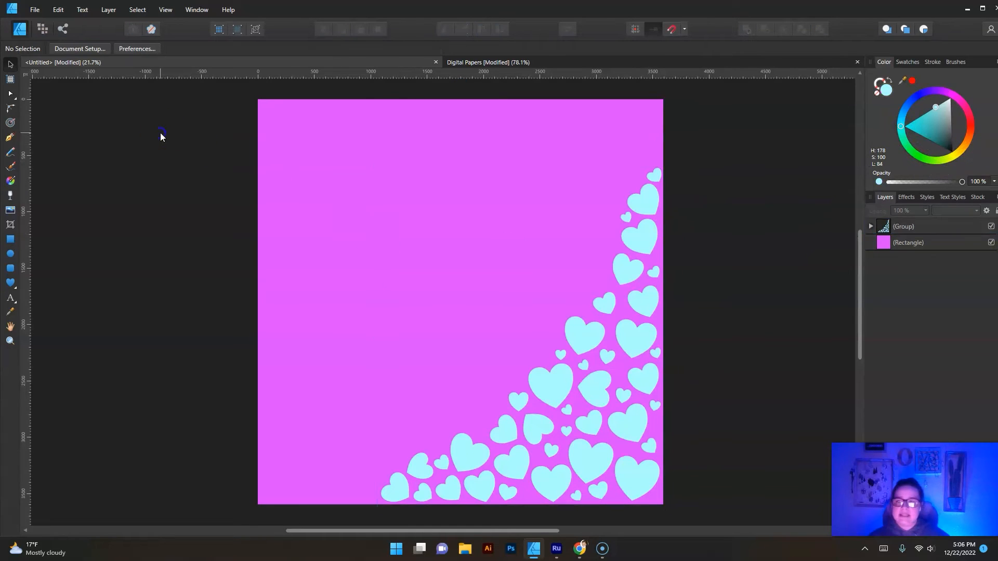
# - Export the purple-pink paper as a best-quality 3600 x 3600 px JPEG named Valentines Day Heart 7
pyautogui.click(32, 9)
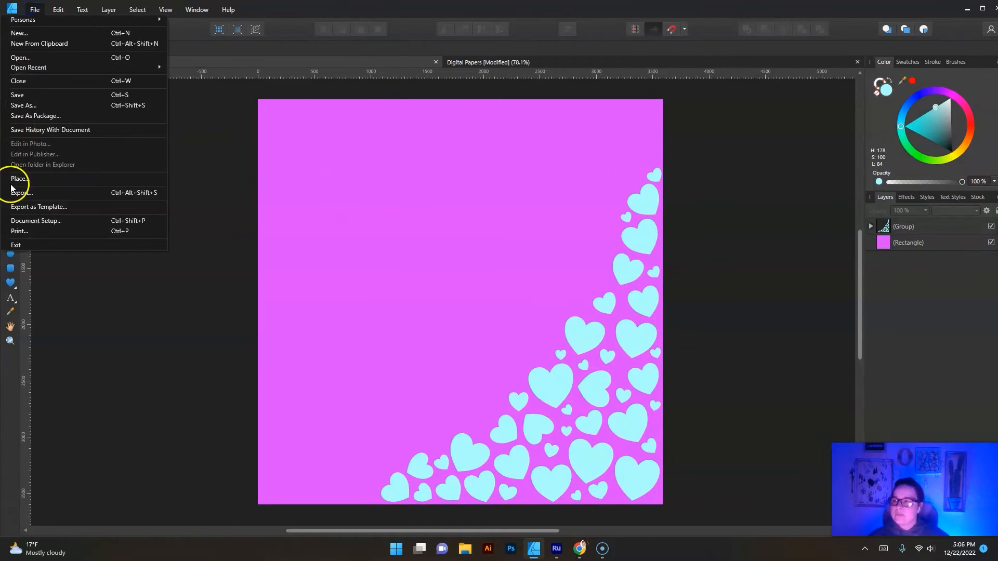
pyautogui.click(29, 191)
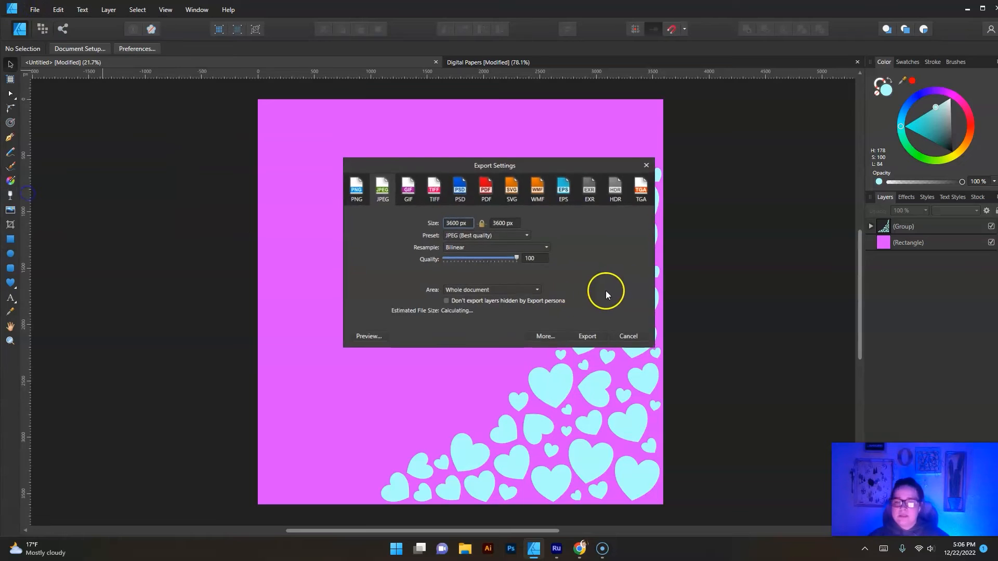
pyautogui.click(578, 336)
pyautogui.click(407, 94)
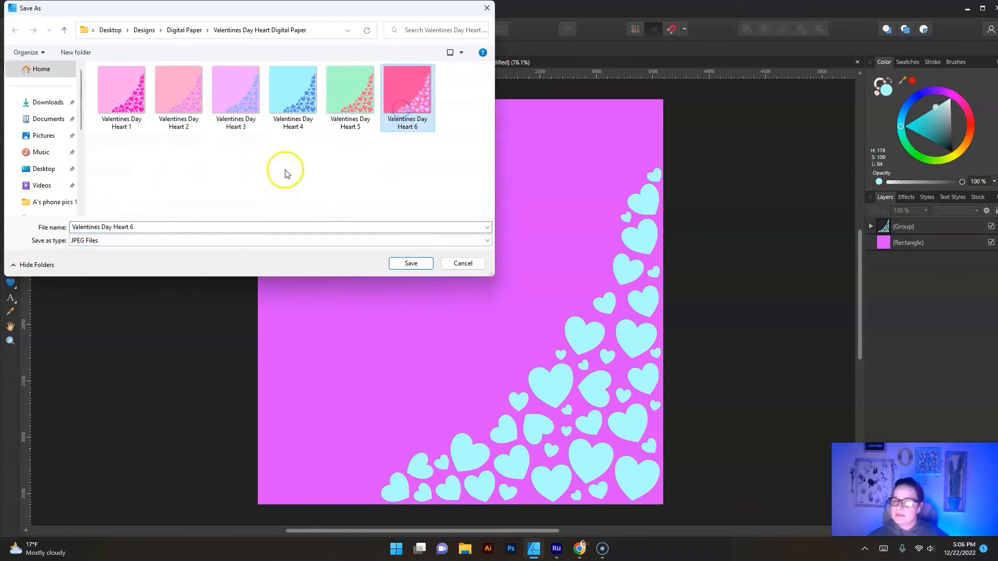
pyautogui.doubleClick(147, 229)
pyautogui.write('7')
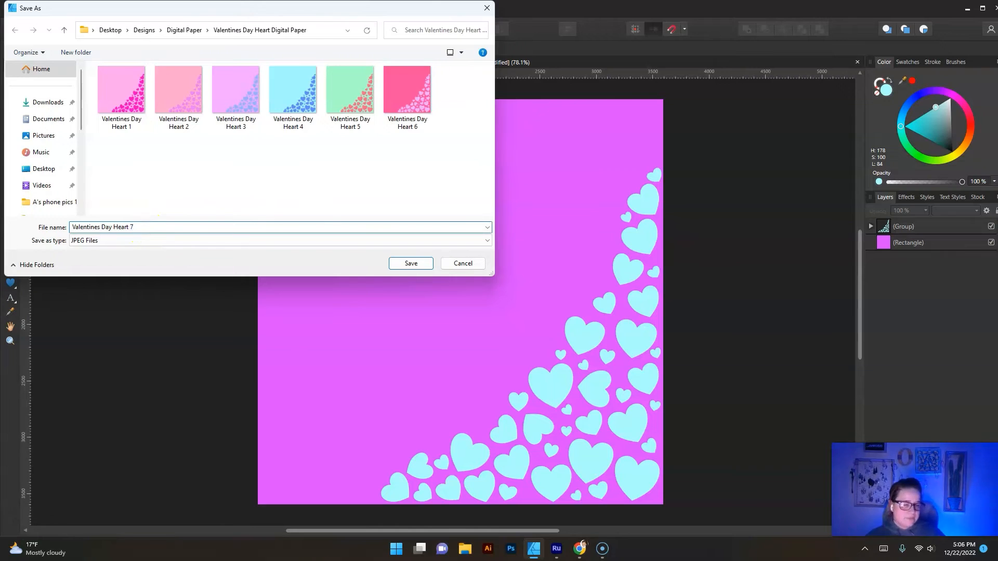
pyautogui.press('Return')
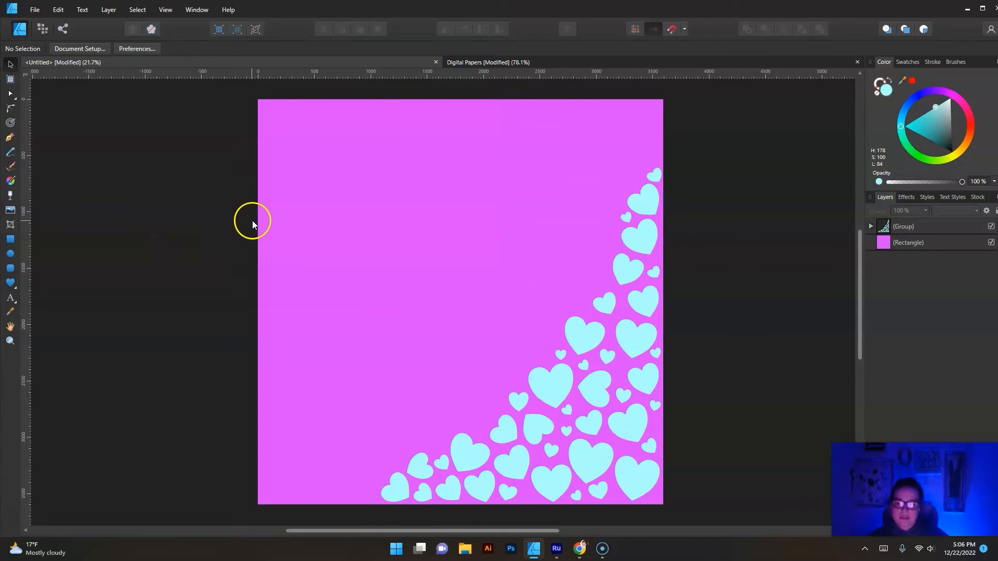
# - Recolour the background rectangle to violet at H 255, S 100, L 65 and the heart group to light pink at H 315, S 100, L 84
pyautogui.click(900, 243)
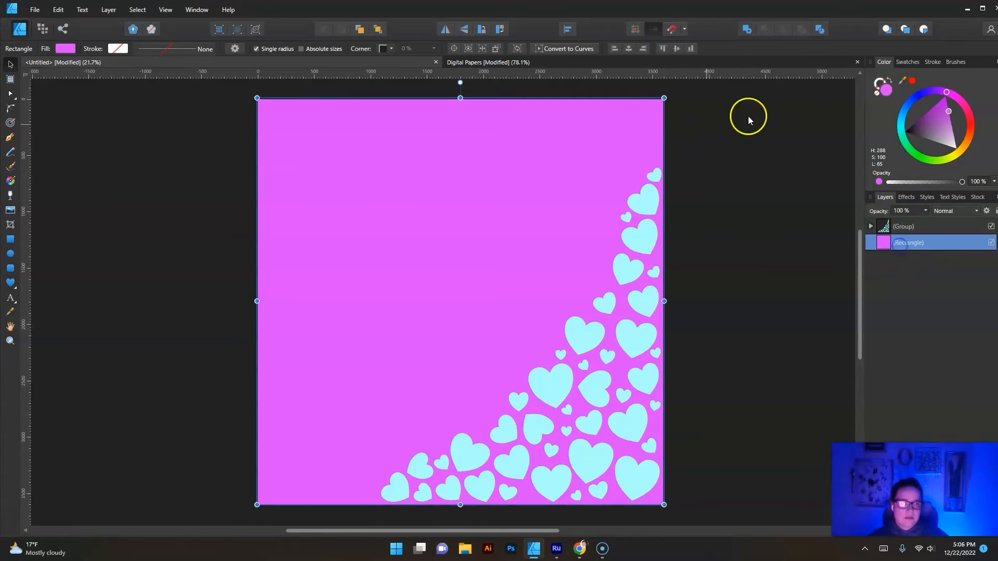
pyautogui.click(928, 94)
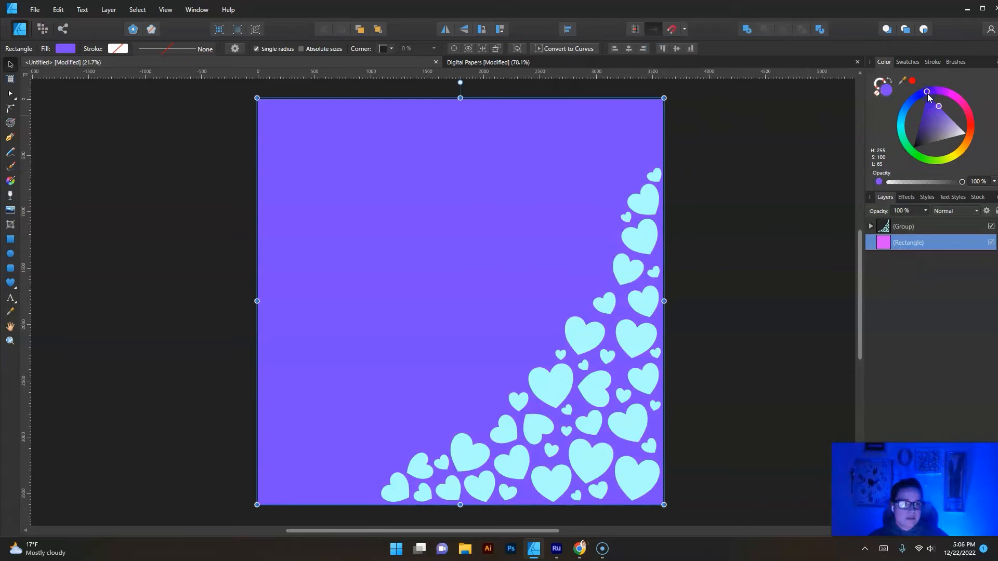
pyautogui.click(909, 227)
pyautogui.click(909, 144)
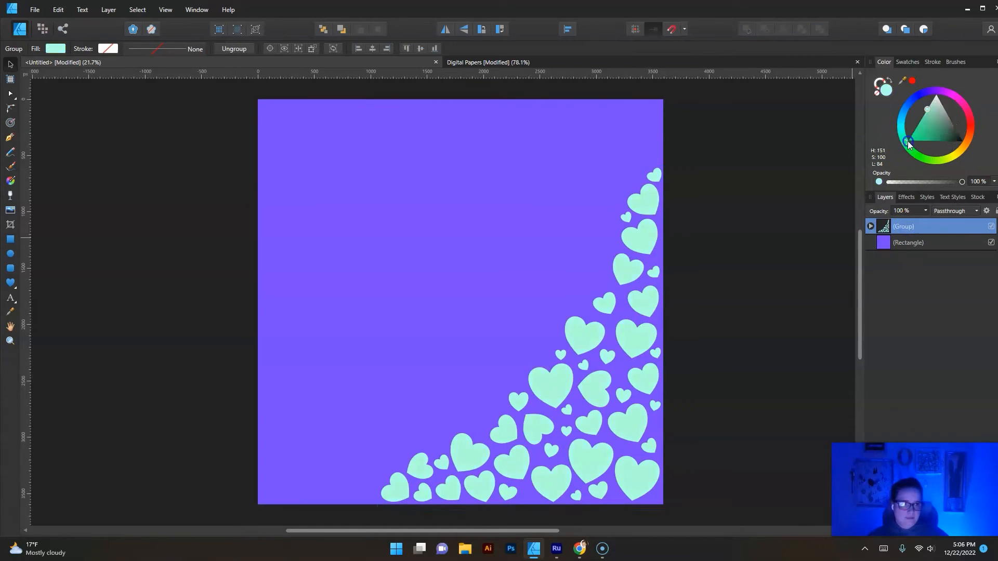
pyautogui.click(961, 104)
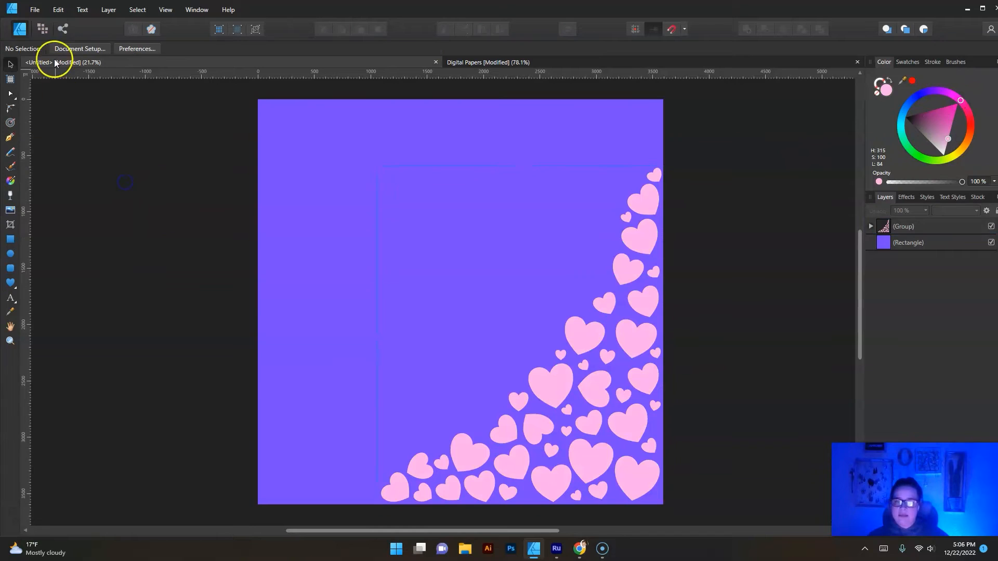
# - Export the violet paper as a best-quality 3600 x 3600 px JPEG named Valentines Day Heart 8
pyautogui.click(35, 10)
pyautogui.click(22, 193)
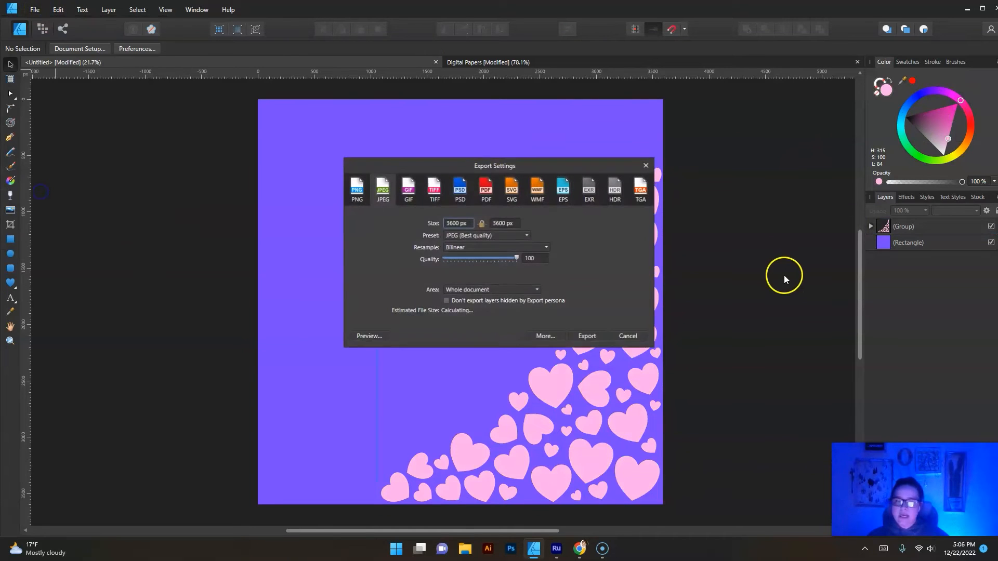
pyautogui.click(583, 337)
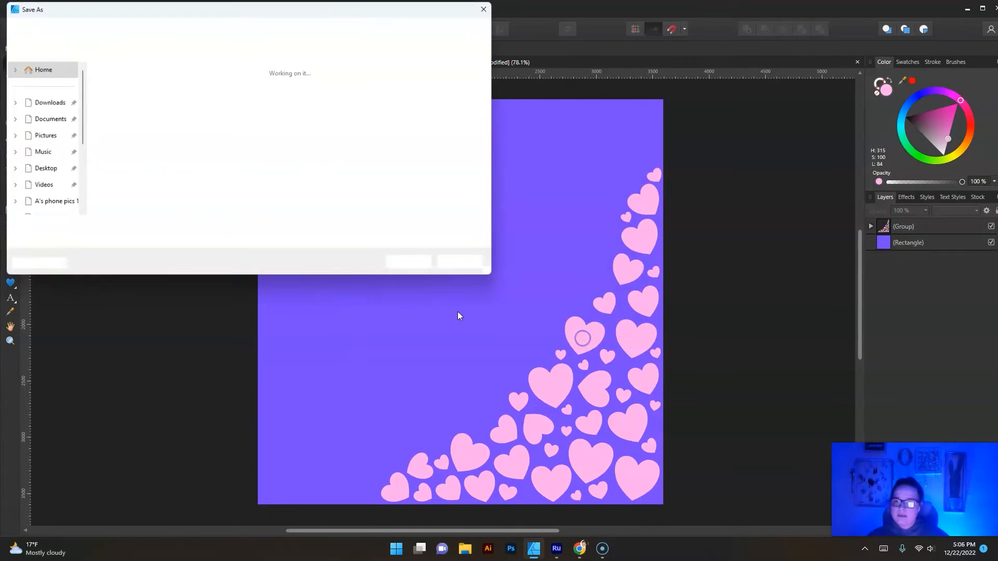
pyautogui.click(460, 117)
pyautogui.click(163, 228)
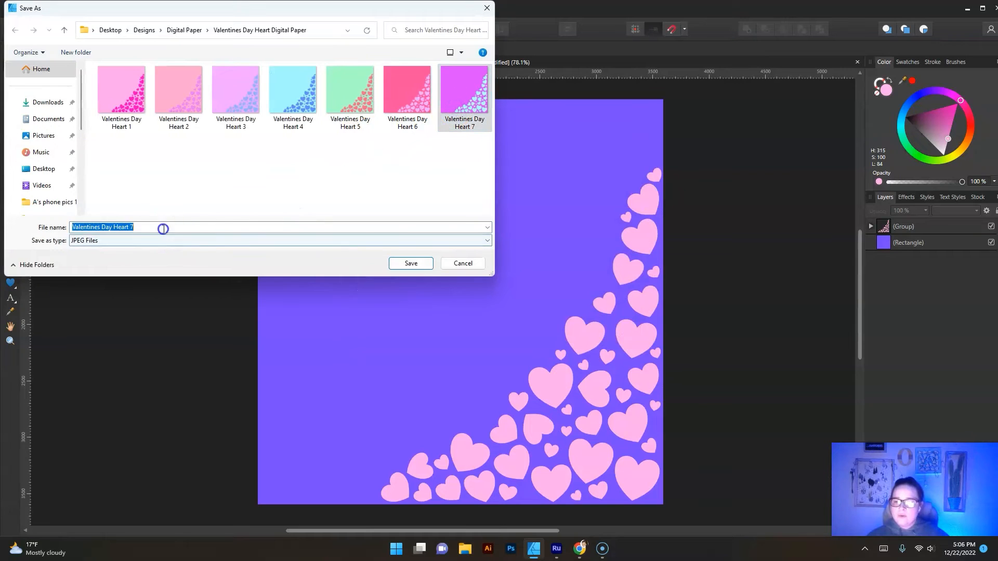
pyautogui.click(163, 227)
pyautogui.press('BackSpace')
pyautogui.write('8')
pyautogui.press('Return')
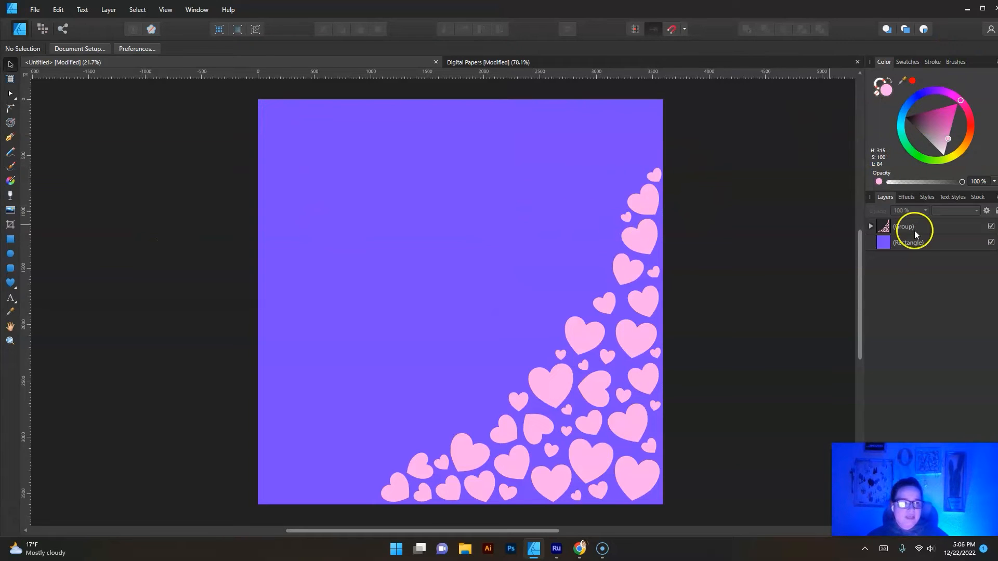
# - Recolour the background rectangle to blue at H 243, S 100, L 65 and the heart group to mint green at H 137, S 100, L 84
pyautogui.click(626, 157)
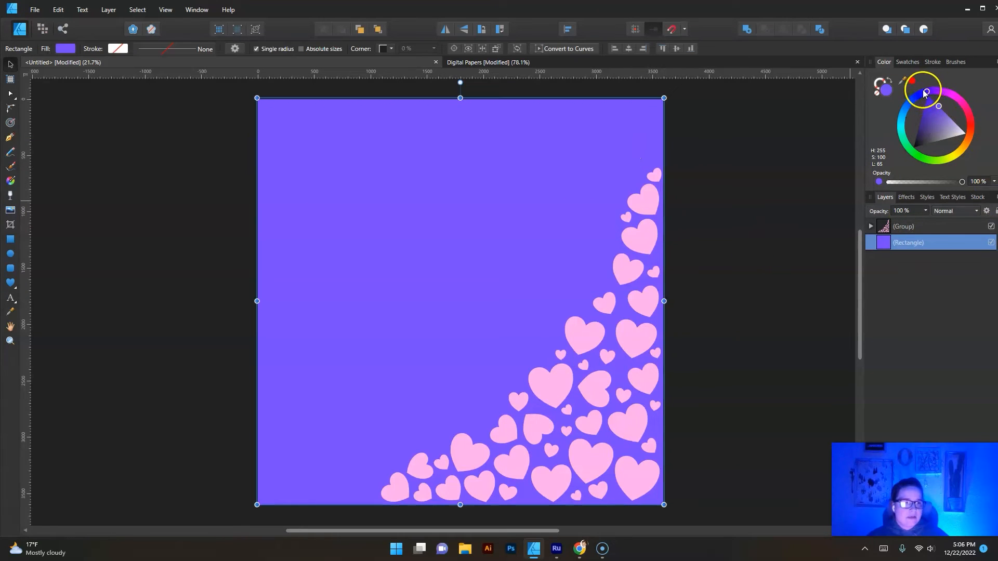
pyautogui.moveTo(921, 94)
pyautogui.mouseDown()
pyautogui.moveTo(911, 104)
pyautogui.moveTo(920, 95)
pyautogui.mouseUp()
pyautogui.click(915, 227)
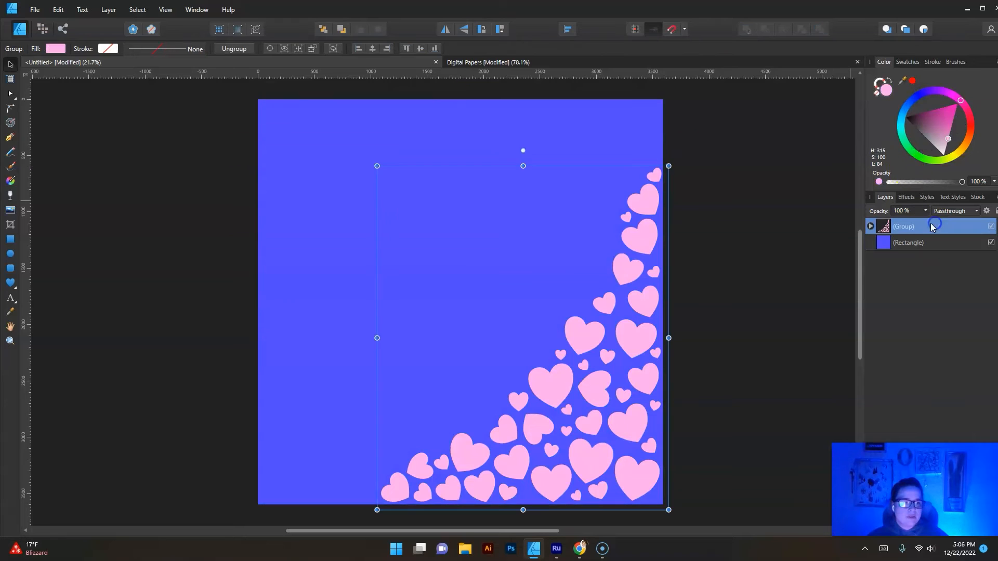
pyautogui.click(901, 133)
pyautogui.moveTo(901, 133); pyautogui.dragTo(901, 133)
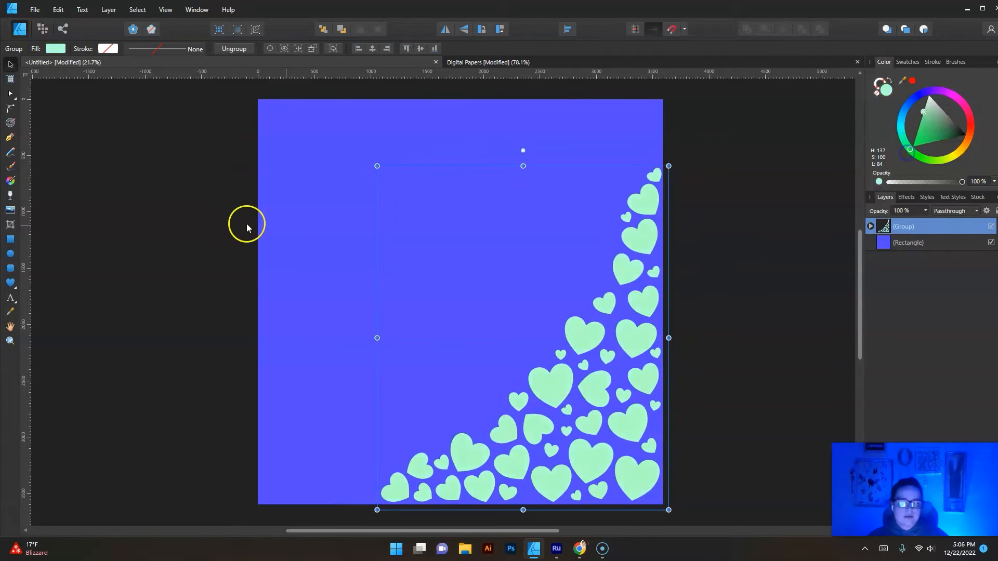
pyautogui.click(190, 170)
# - Export the blue paper with mint hearts to the Valentines Day Heart Digital Paper folder as a JPEG named Valentines Day Heart 9
pyautogui.click(32, 9)
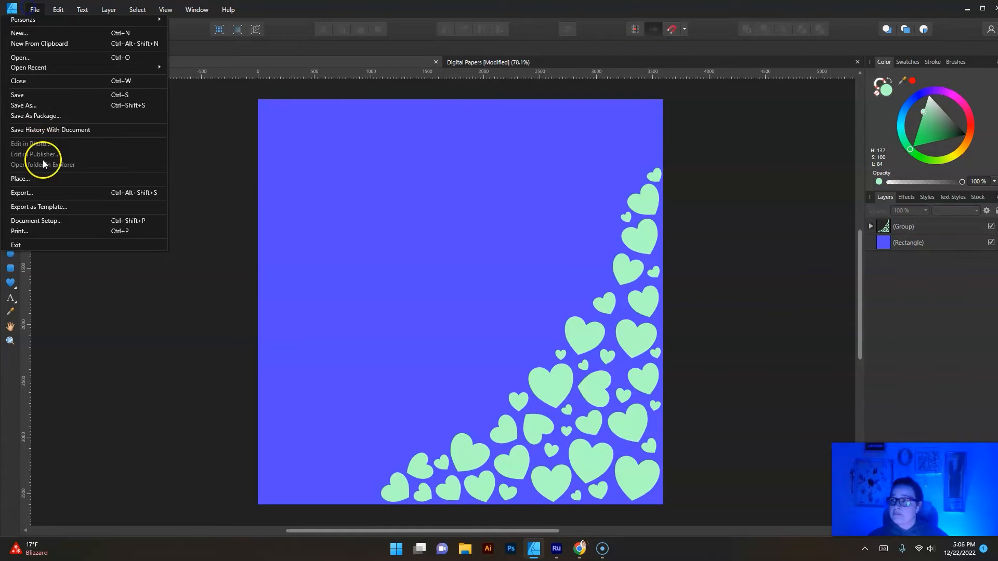
pyautogui.click(40, 190)
pyautogui.click(588, 337)
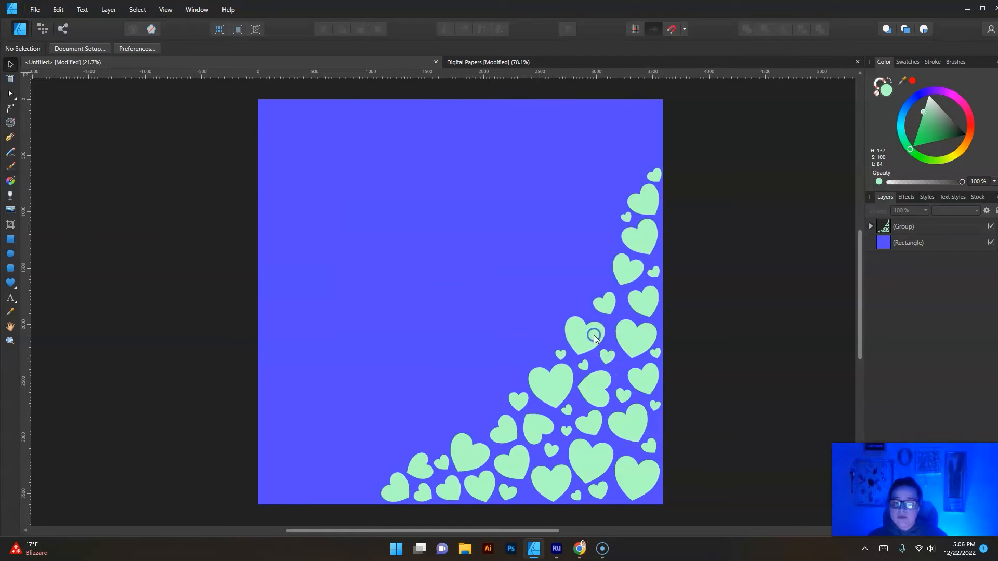
pyautogui.click(134, 166)
pyautogui.doubleClick(166, 227)
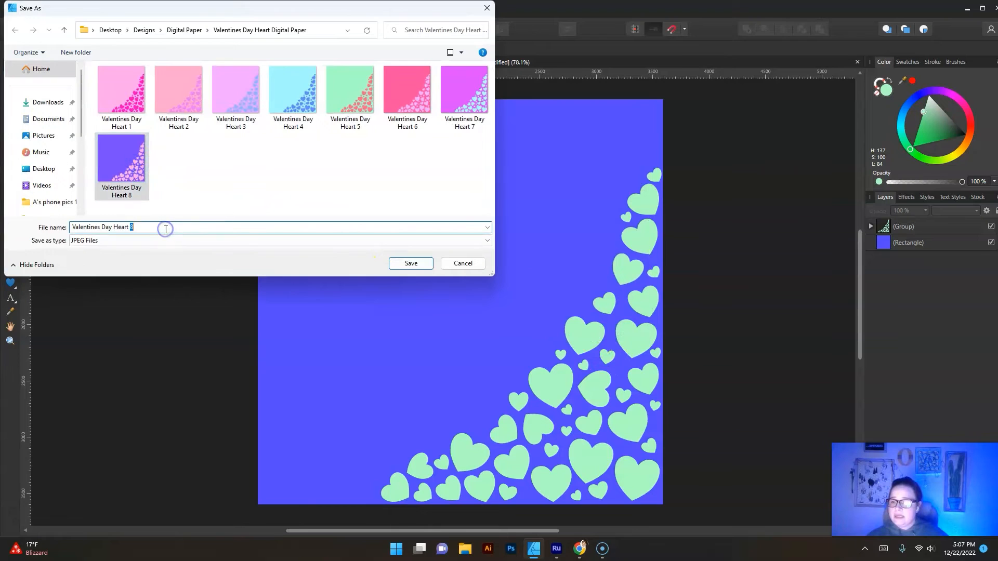
pyautogui.write('9')
pyautogui.press('Return')
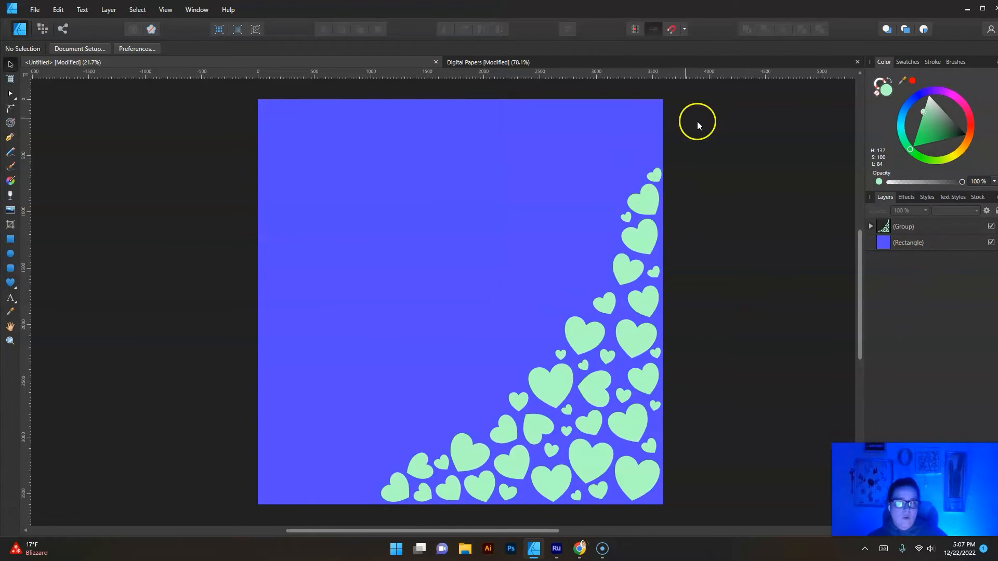
# - Recolour the background rectangle to coral red at H 358, S 100, L 65
pyautogui.click(908, 242)
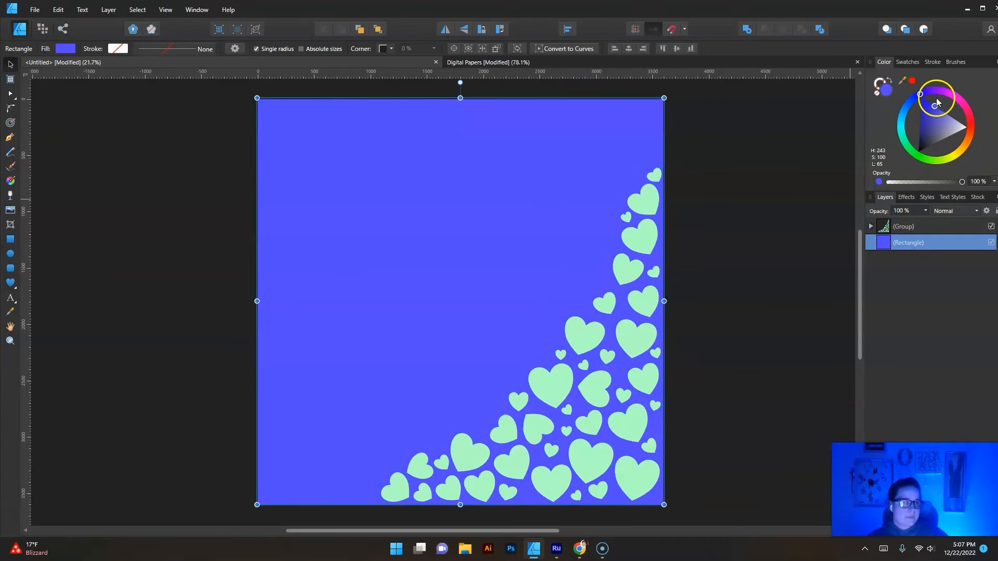
pyautogui.moveTo(965, 127); pyautogui.dragTo(971, 121)
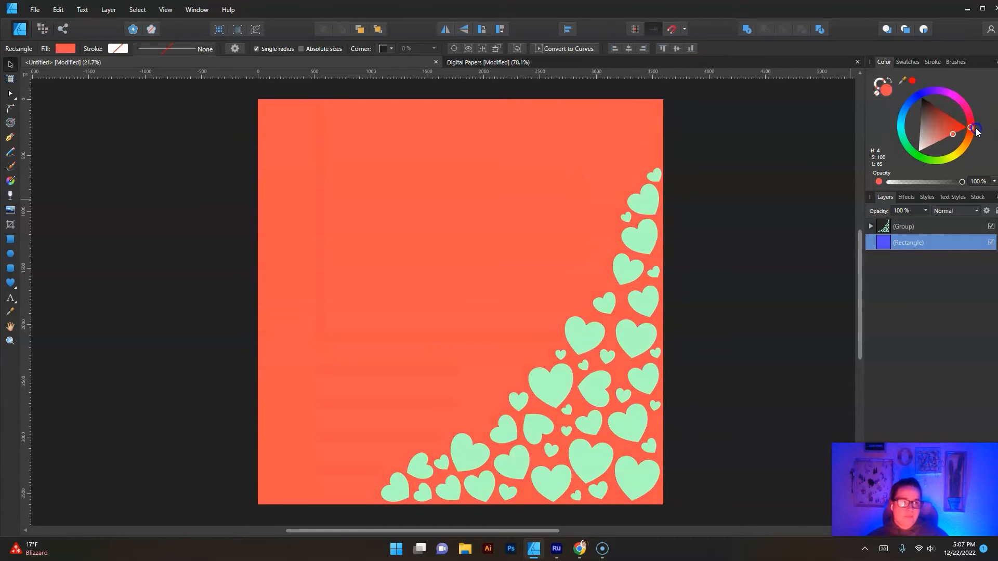
pyautogui.moveTo(981, 128); pyautogui.dragTo(981, 127)
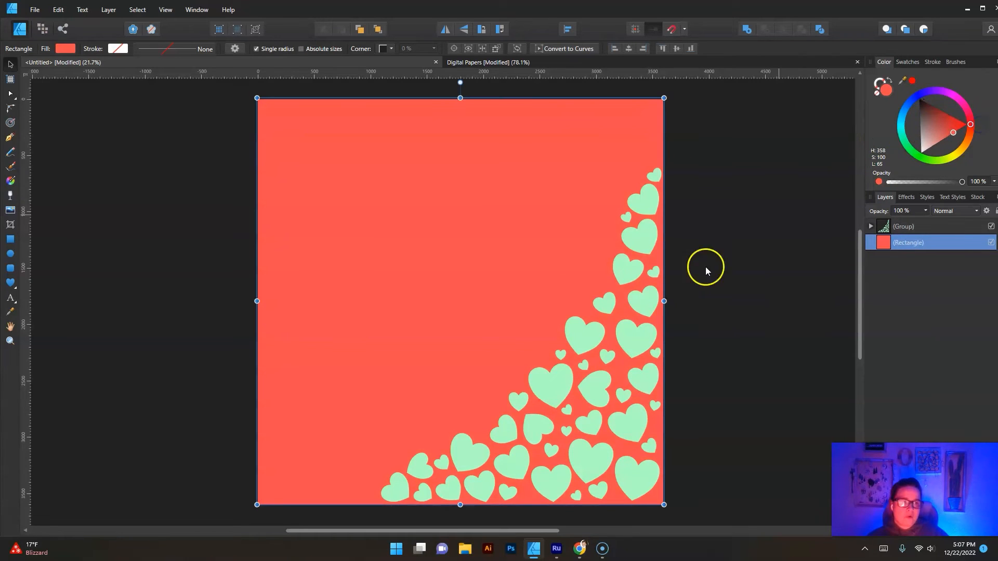
# - Recolour the heart group to light aqua at H 178, S 100, L 84 and deselect it
pyautogui.click(896, 226)
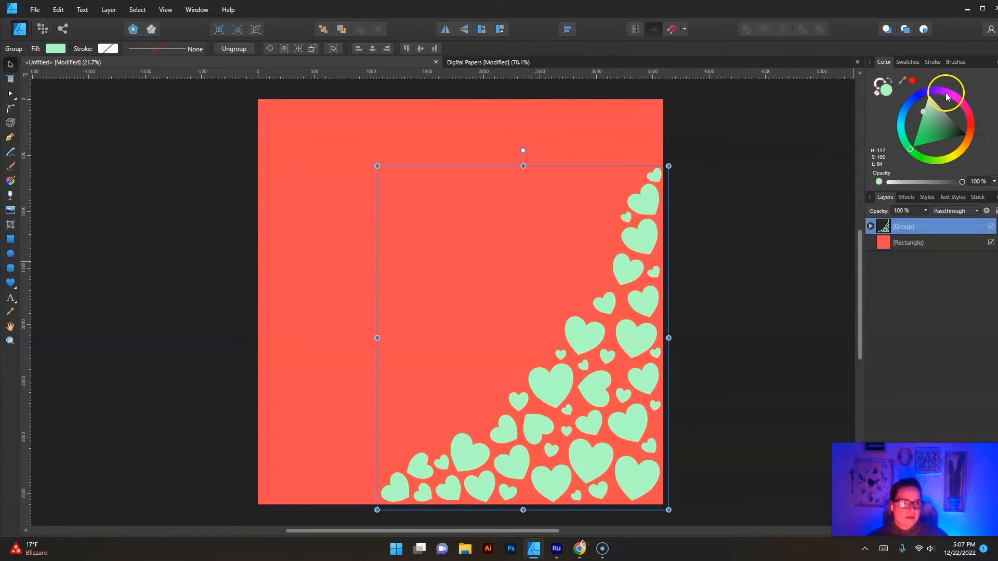
pyautogui.click(954, 100)
pyautogui.moveTo(950, 94); pyautogui.dragTo(890, 126)
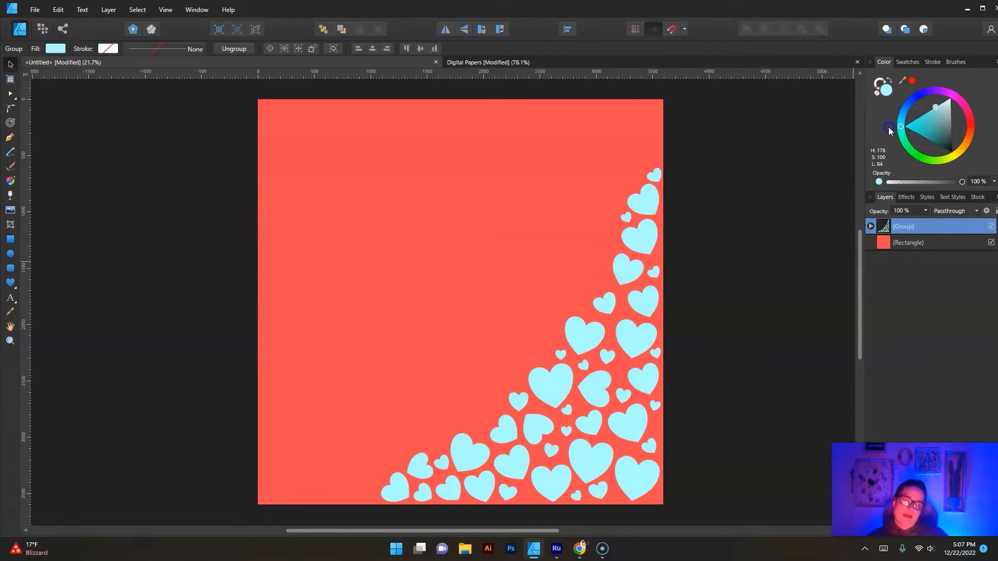
pyautogui.click(211, 288)
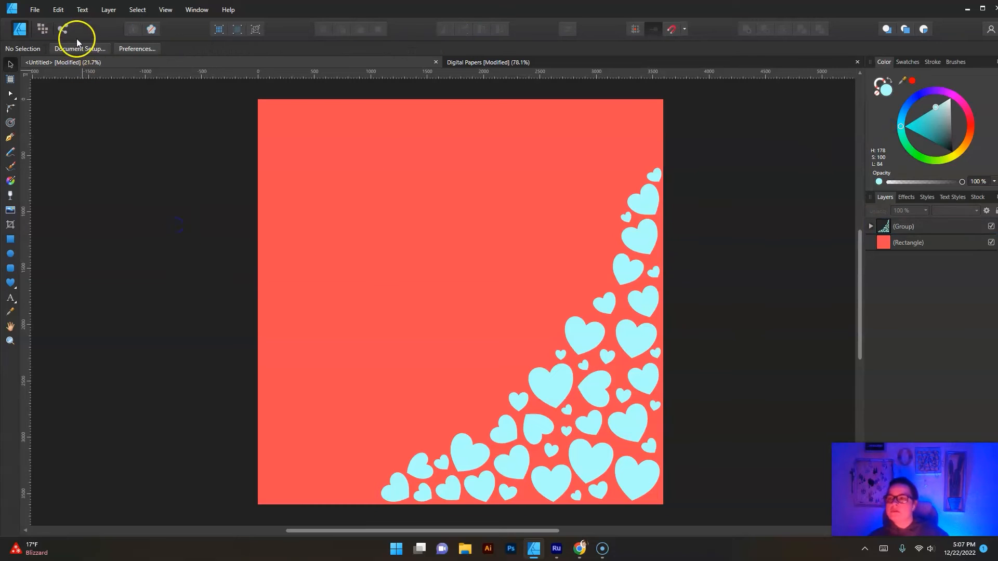
# - Export the coral red paper with aqua hearts to the Valentines Day Heart Digital Paper folder as a JPEG named Valentines Day Heart 10
pyautogui.click(39, 12)
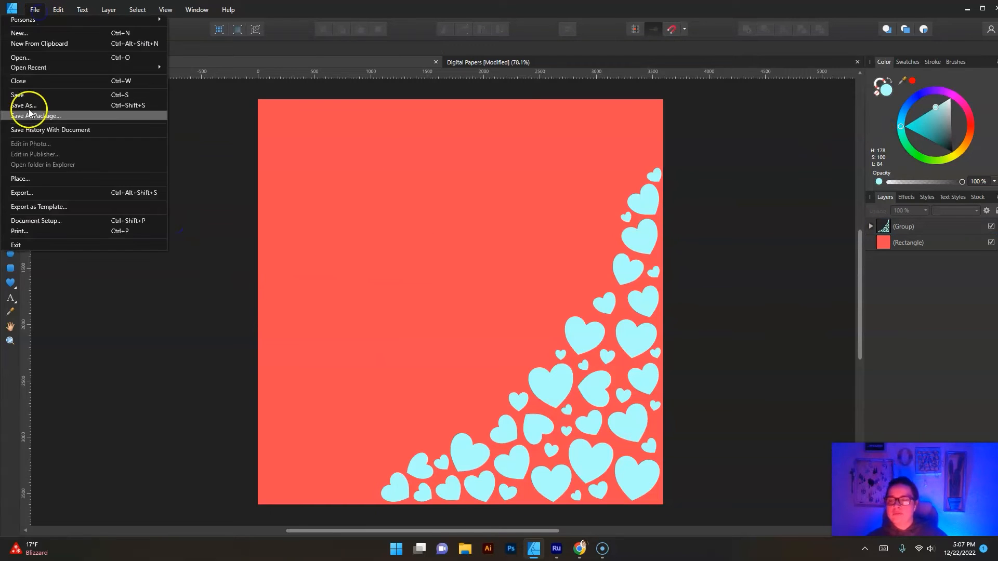
pyautogui.click(24, 193)
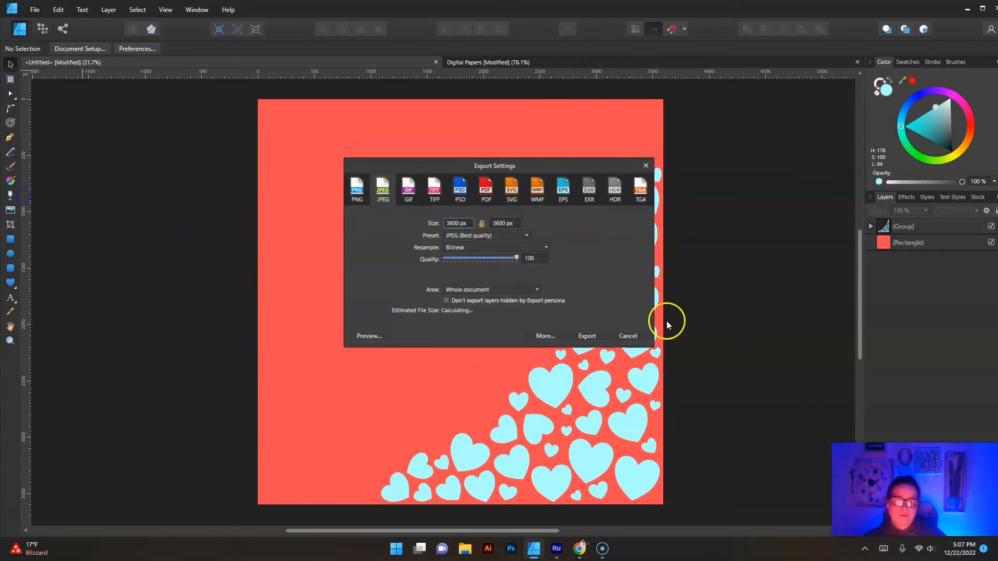
pyautogui.click(588, 336)
pyautogui.click(179, 182)
pyautogui.click(192, 227)
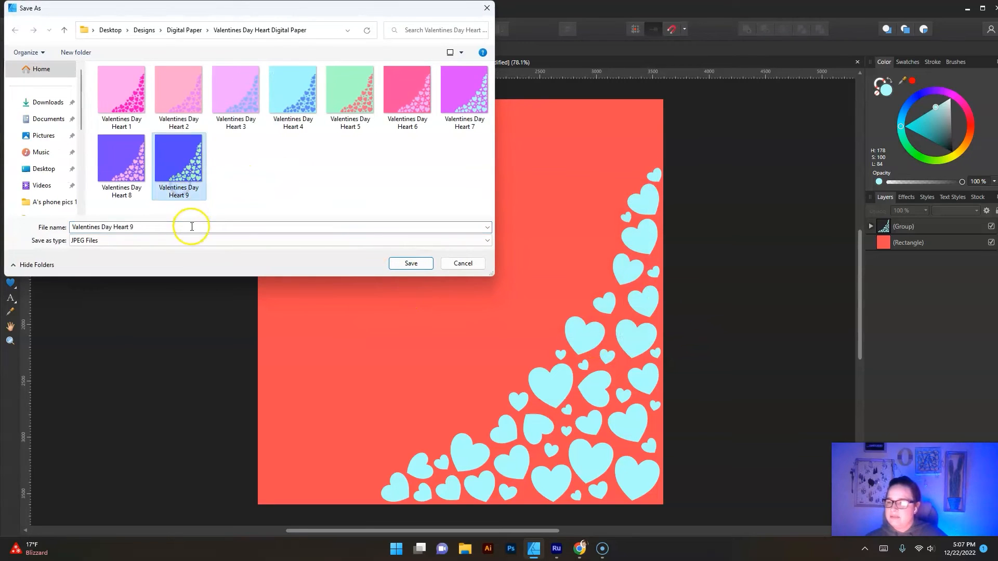
pyautogui.doubleClick(192, 227)
pyautogui.write('10')
pyautogui.press('Return')
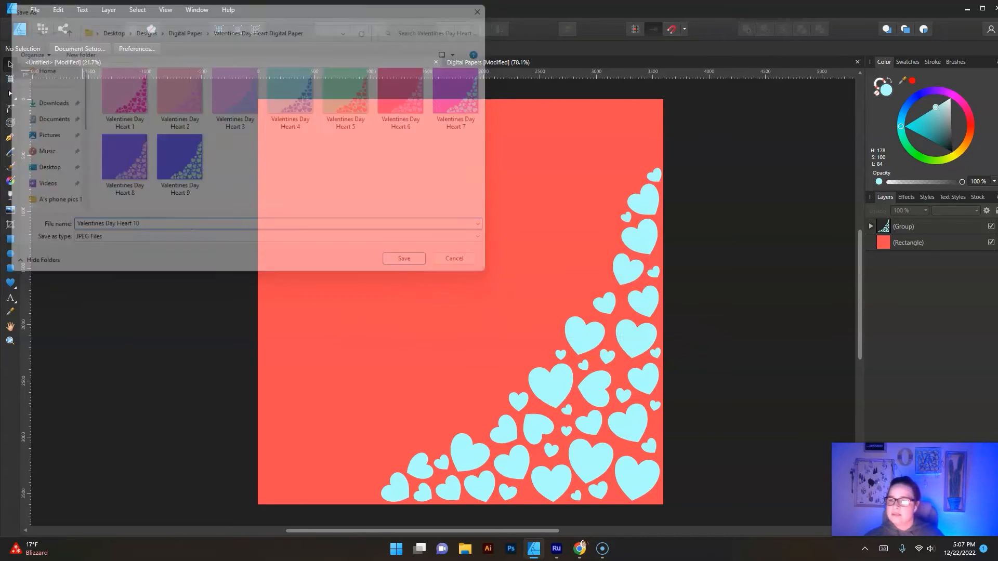
# - In the Digital Papers document, place Valentines Day Heart 6 inside the first white rectangle of the lower row, sized to cover it
pyautogui.click(468, 64)
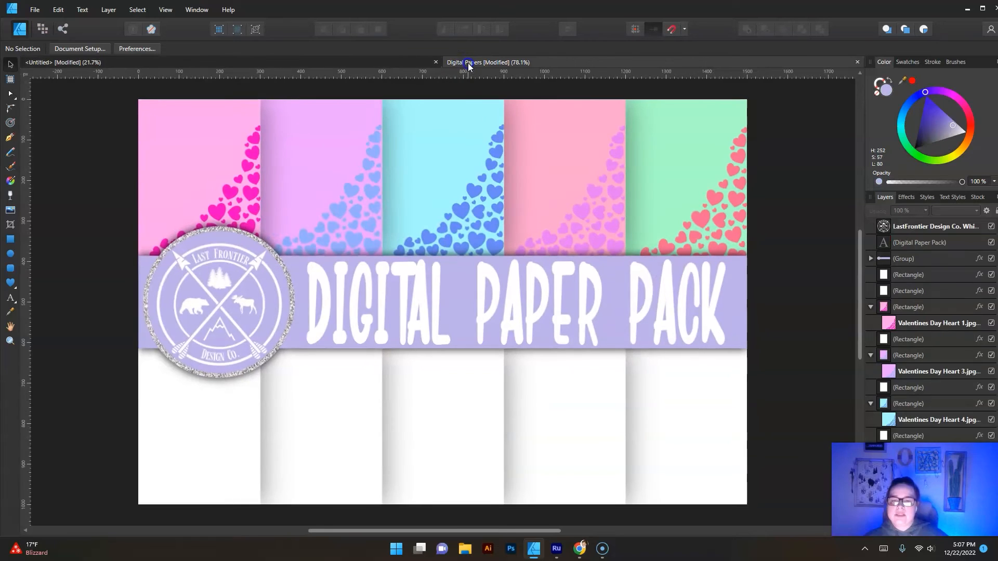
pyautogui.click(179, 440)
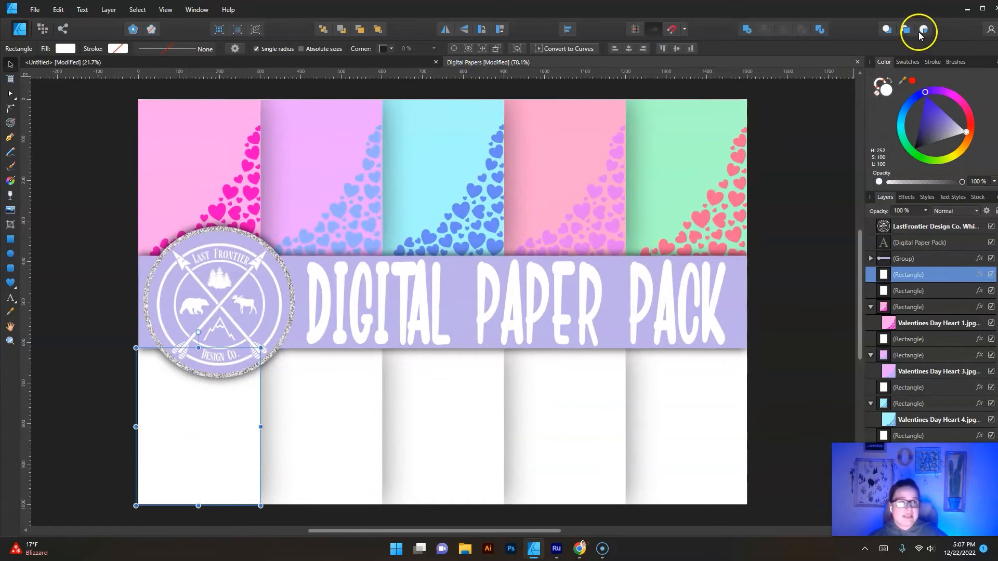
pyautogui.click(36, 7)
pyautogui.click(34, 10)
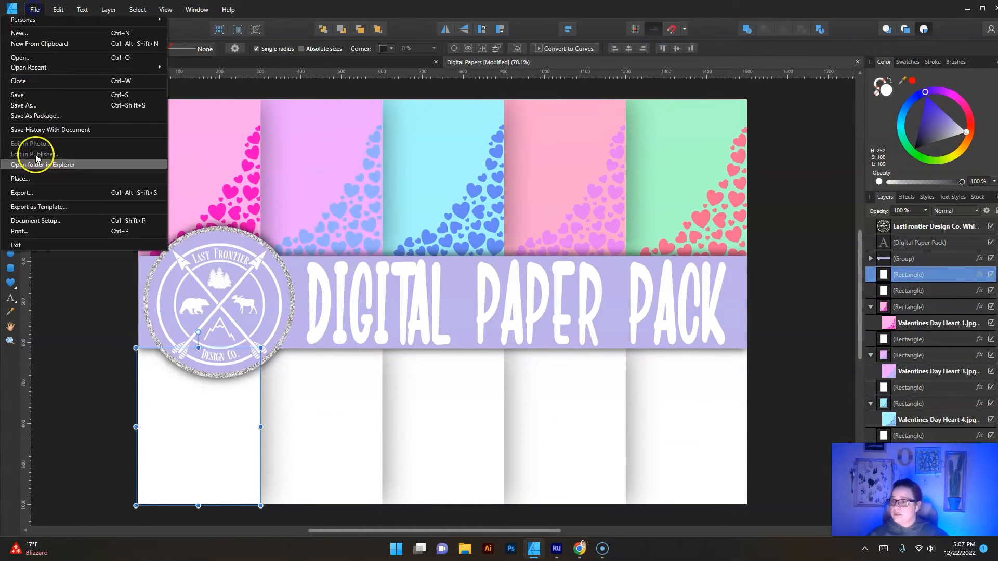
pyautogui.click(94, 396)
pyautogui.click(185, 416)
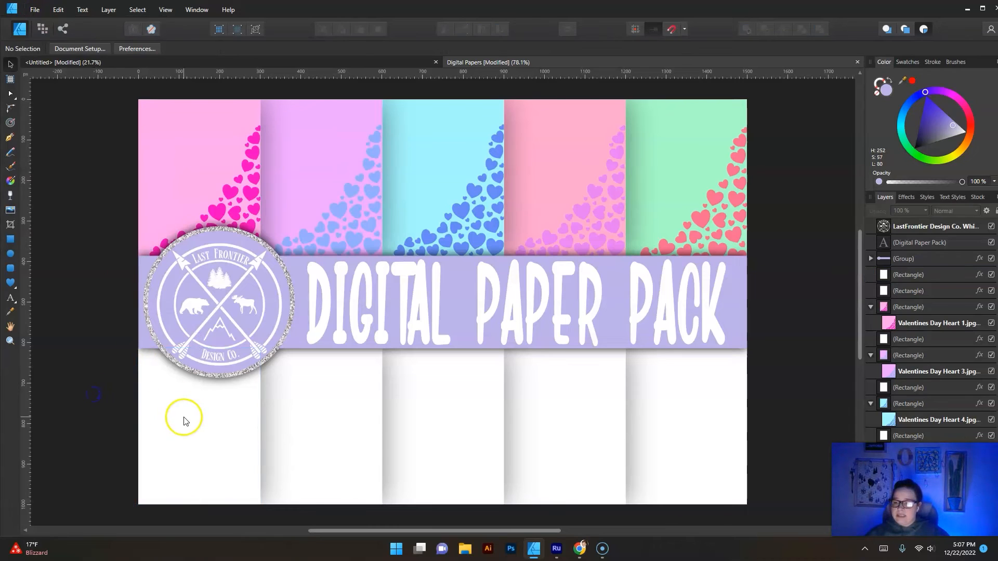
pyautogui.click(924, 29)
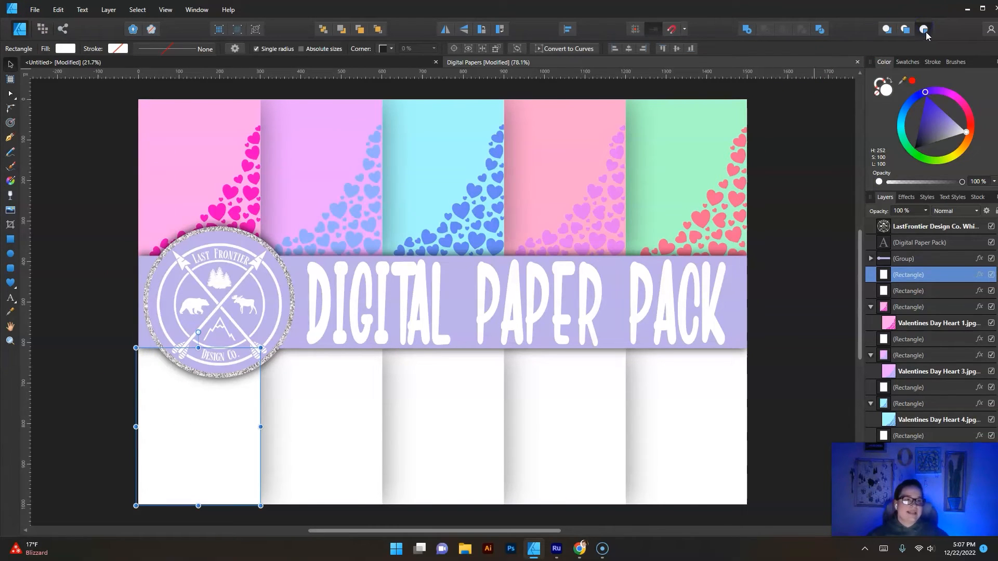
pyautogui.click(34, 9)
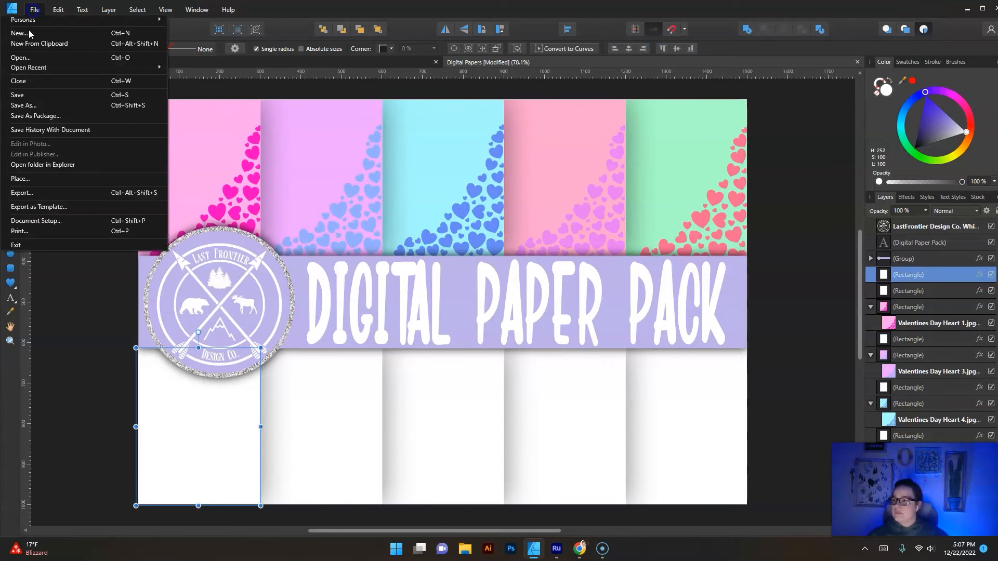
pyautogui.click(19, 170)
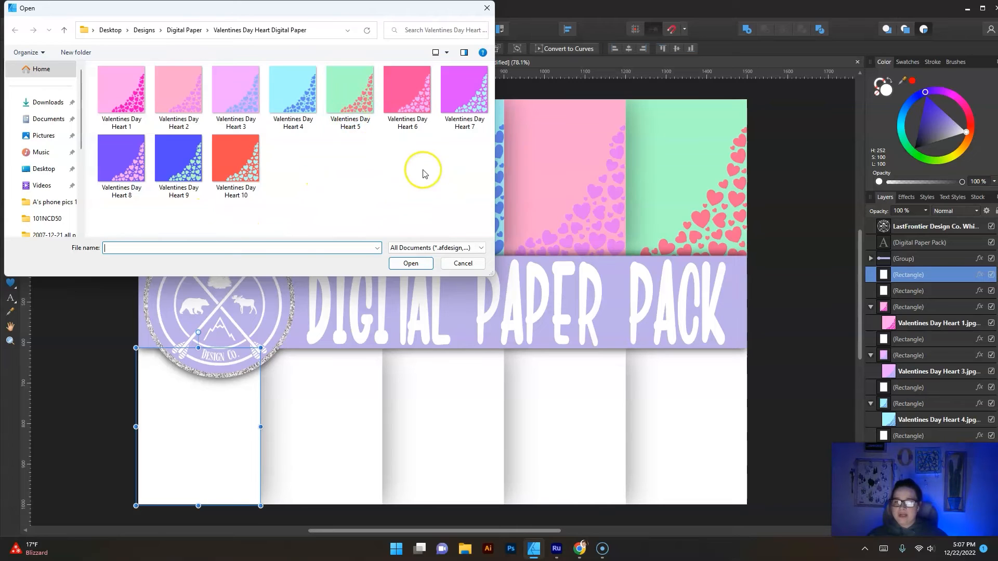
pyautogui.doubleClick(407, 91)
pyautogui.moveTo(112, 343); pyautogui.dragTo(307, 477)
pyautogui.moveTo(265, 441); pyautogui.dragTo(252, 442)
# - Place Valentines Day Heart 7 inside the second rectangle of the lower row, sized to cover it
pyautogui.click(320, 422)
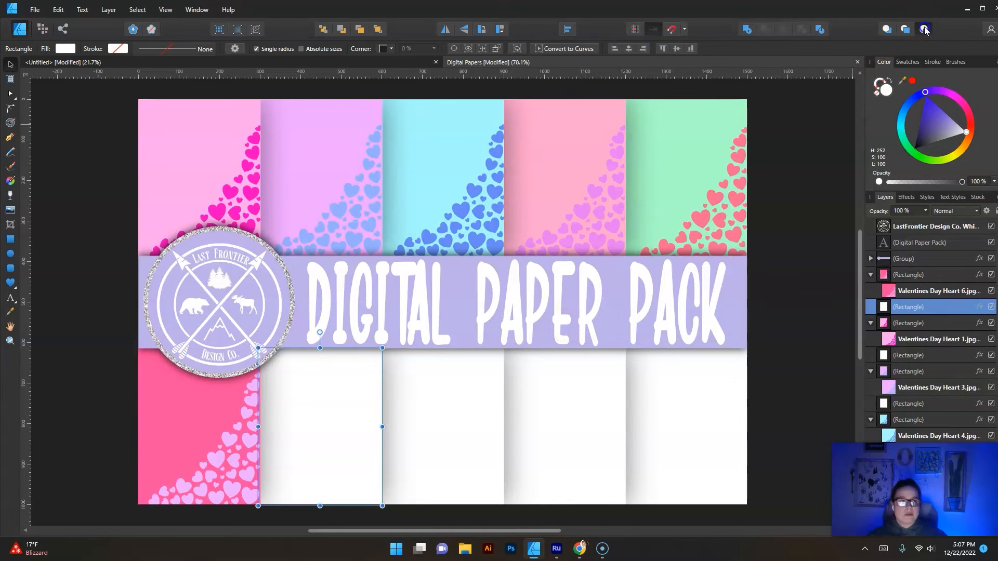
pyautogui.click(34, 10)
pyautogui.click(25, 178)
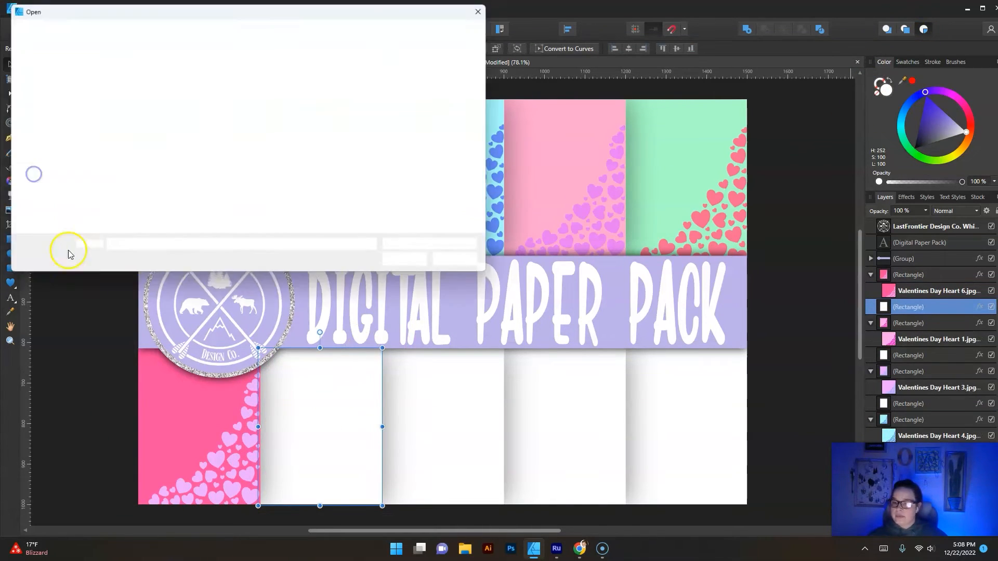
pyautogui.doubleClick(433, 117)
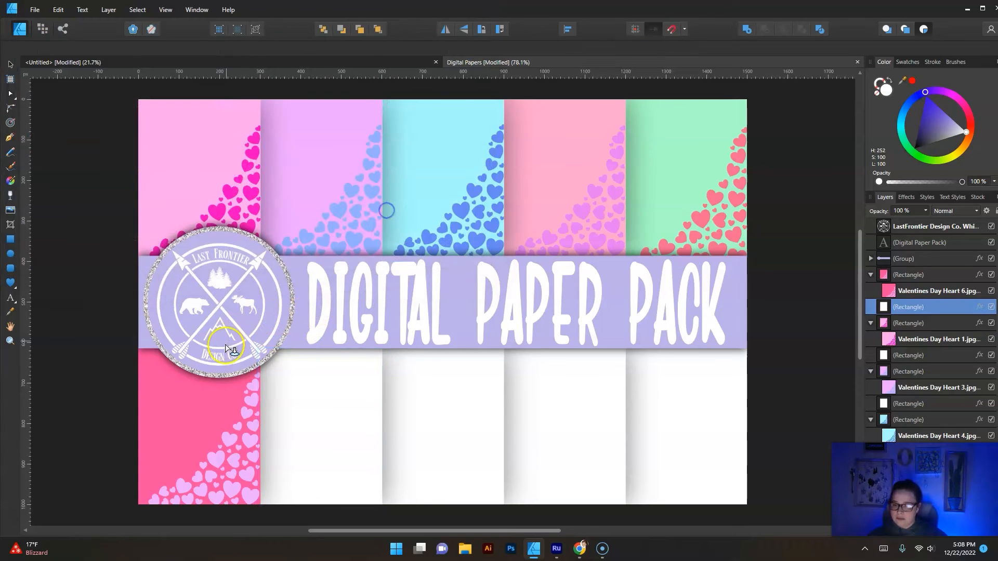
pyautogui.click(399, 479)
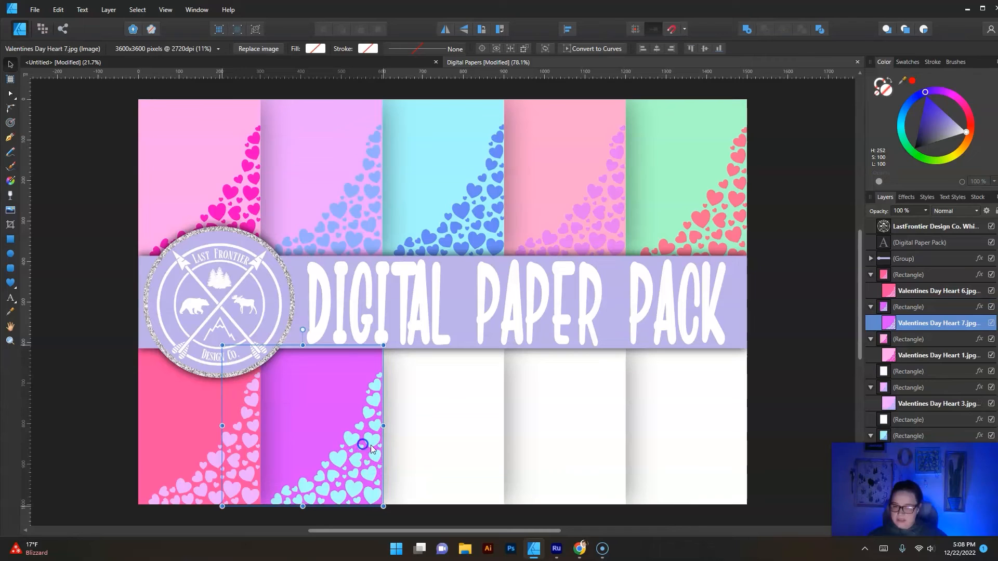
# - Place Valentines Day Heart 8 inside the third rectangle of the lower row, sized to cover it
pyautogui.click(460, 422)
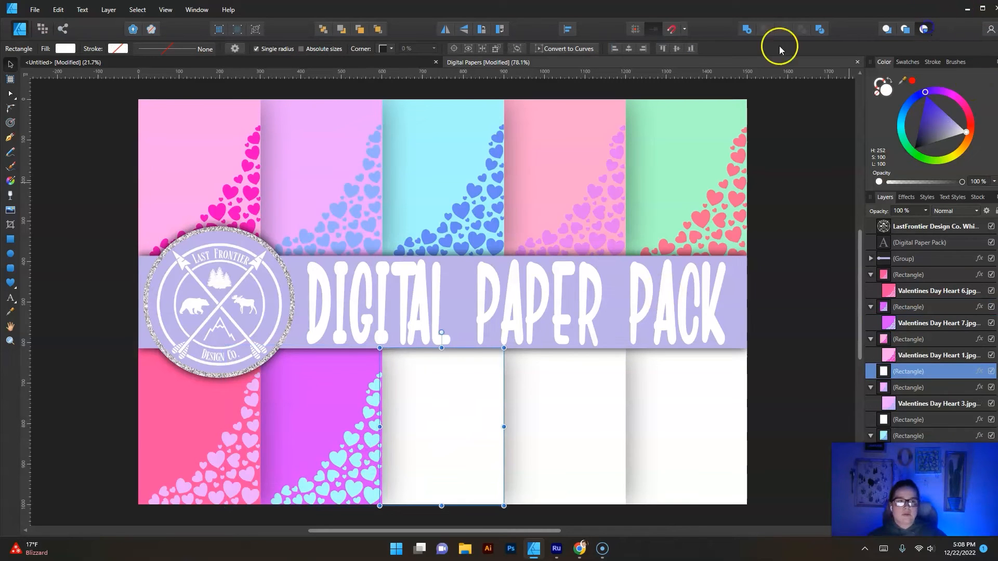
pyautogui.click(35, 10)
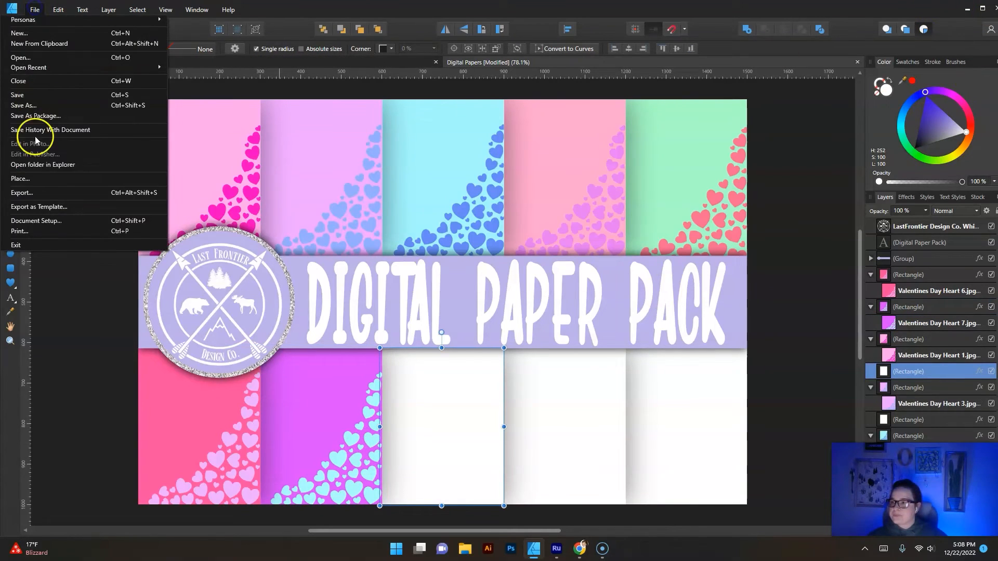
pyautogui.click(26, 181)
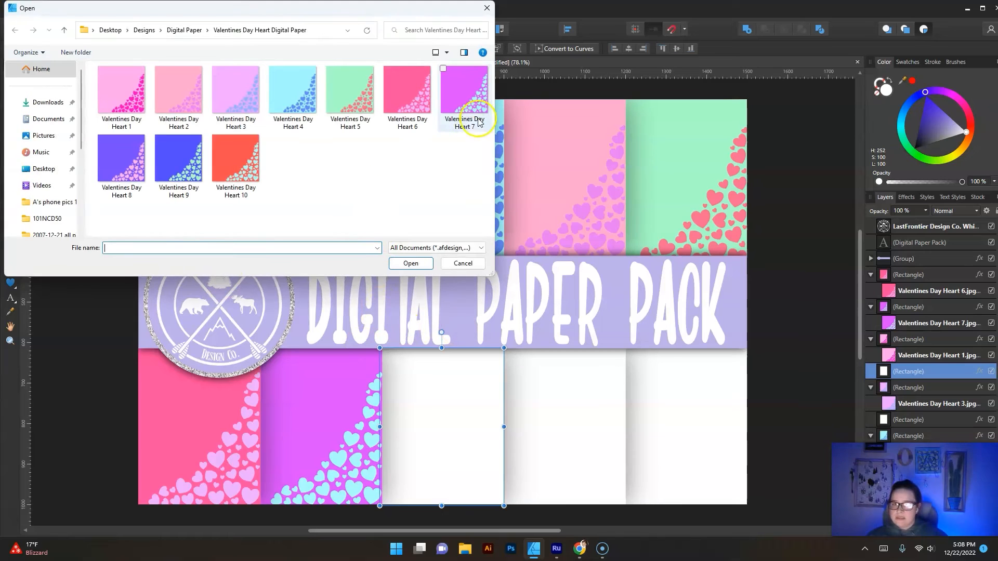
pyautogui.doubleClick(121, 157)
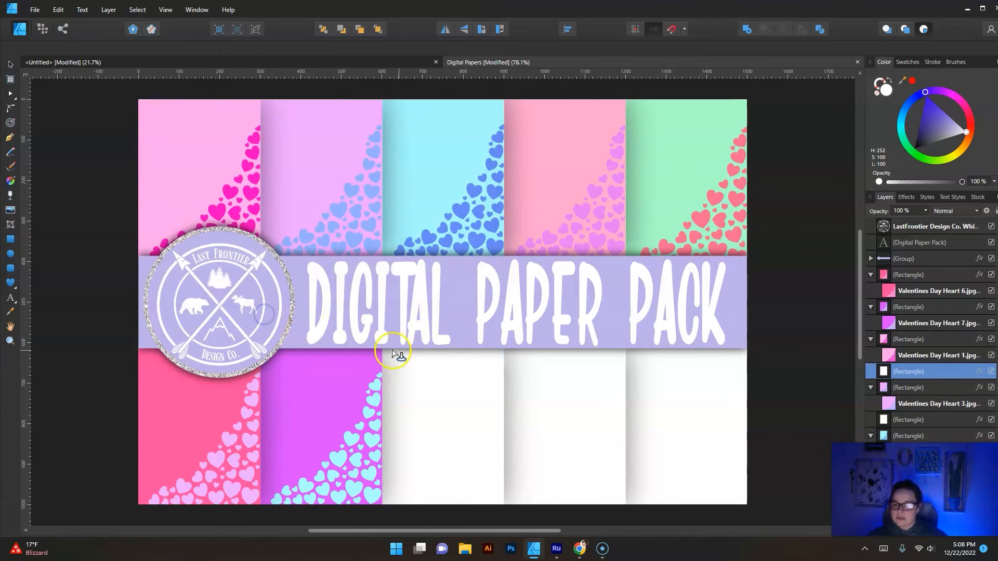
pyautogui.moveTo(348, 345); pyautogui.dragTo(523, 496)
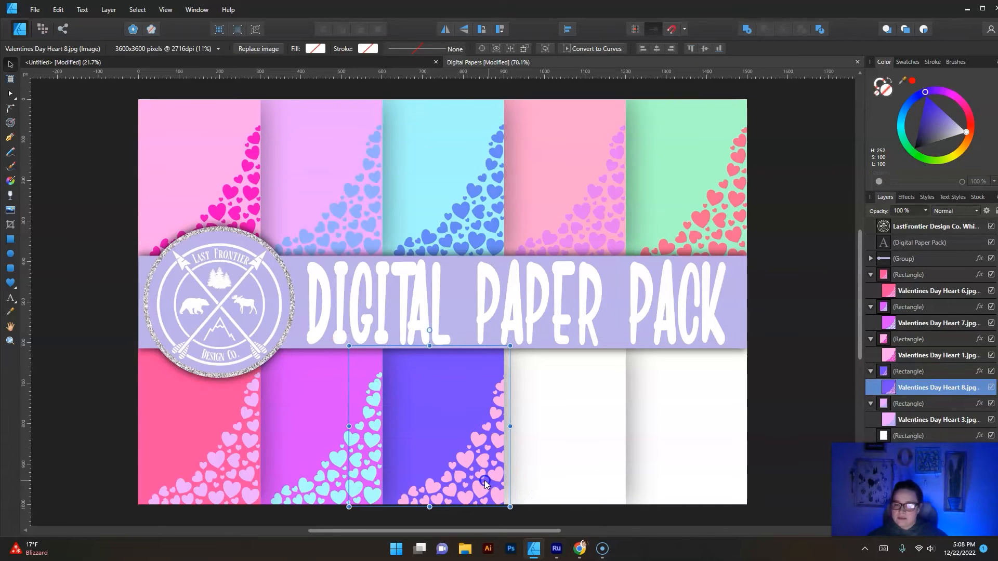
# - Place Valentines Day Heart 10 inside the fourth rectangle of the lower row and align its hearts with the rectangle's edge
pyautogui.click(594, 437)
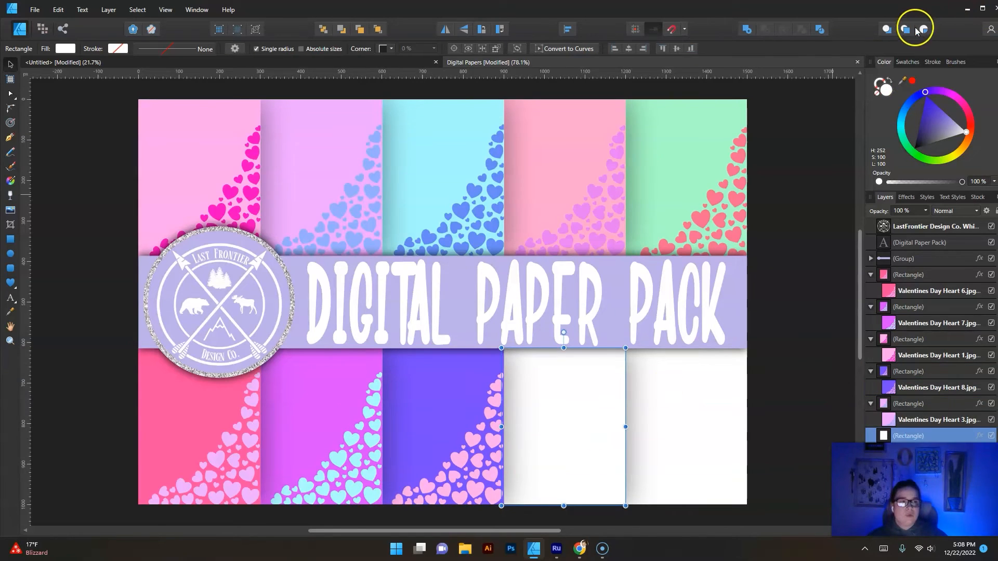
pyautogui.click(33, 10)
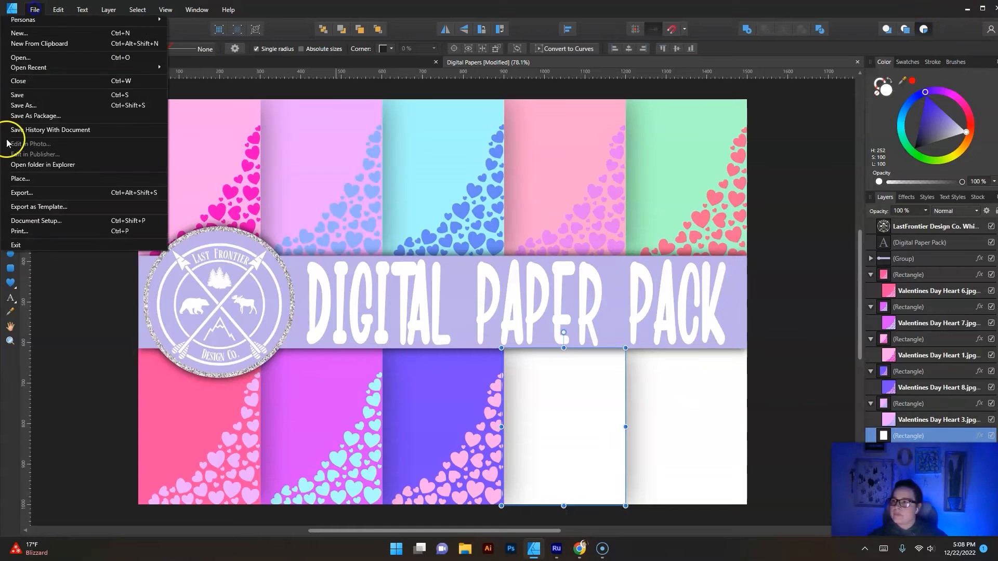
pyautogui.click(18, 178)
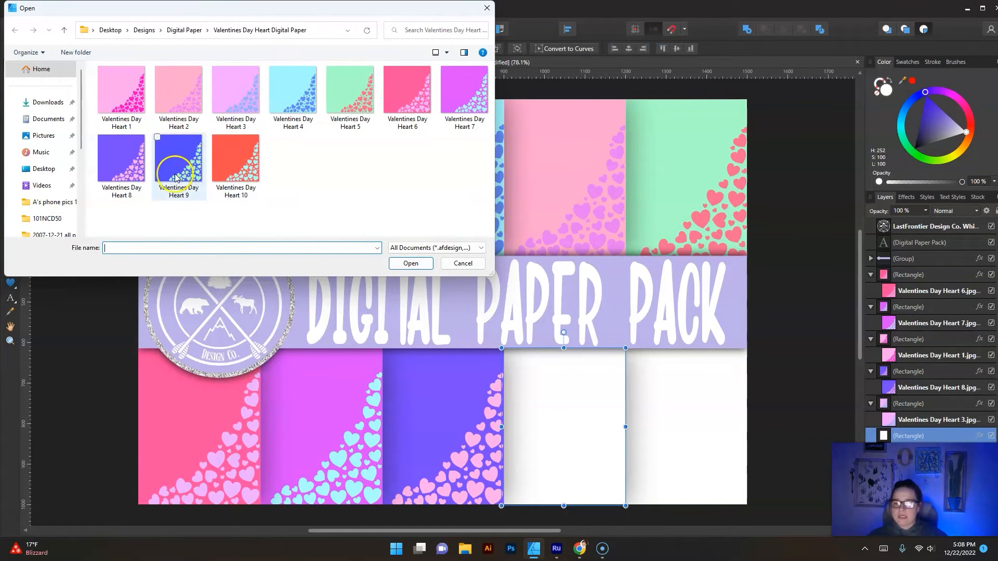
pyautogui.doubleClick(244, 153)
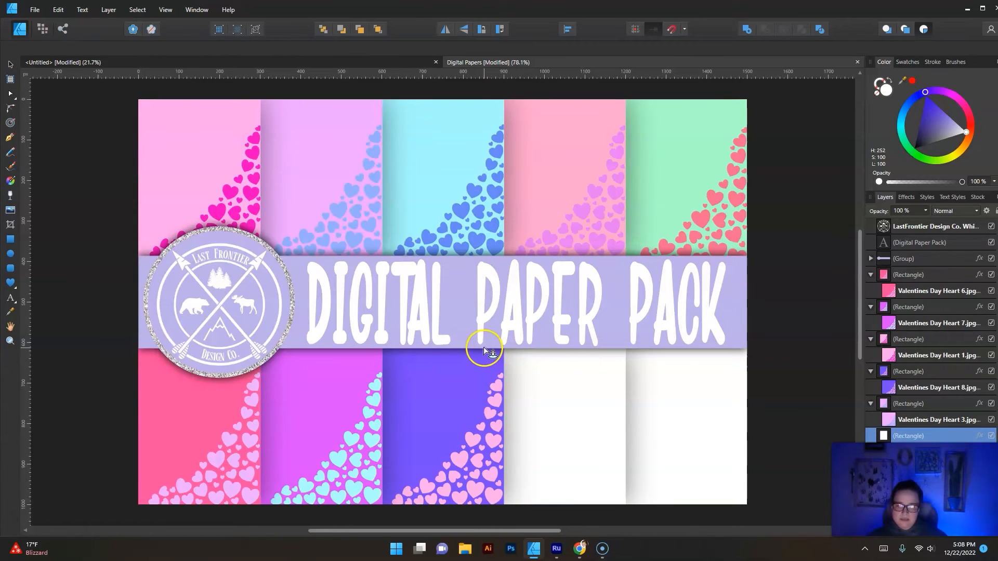
pyautogui.moveTo(485, 348); pyautogui.dragTo(645, 501)
pyautogui.moveTo(624, 456); pyautogui.dragTo(618, 456)
# - Try to place Valentines Day Heart 9 inside the fifth rectangle of the lower row and remove the placed image
pyautogui.click(697, 433)
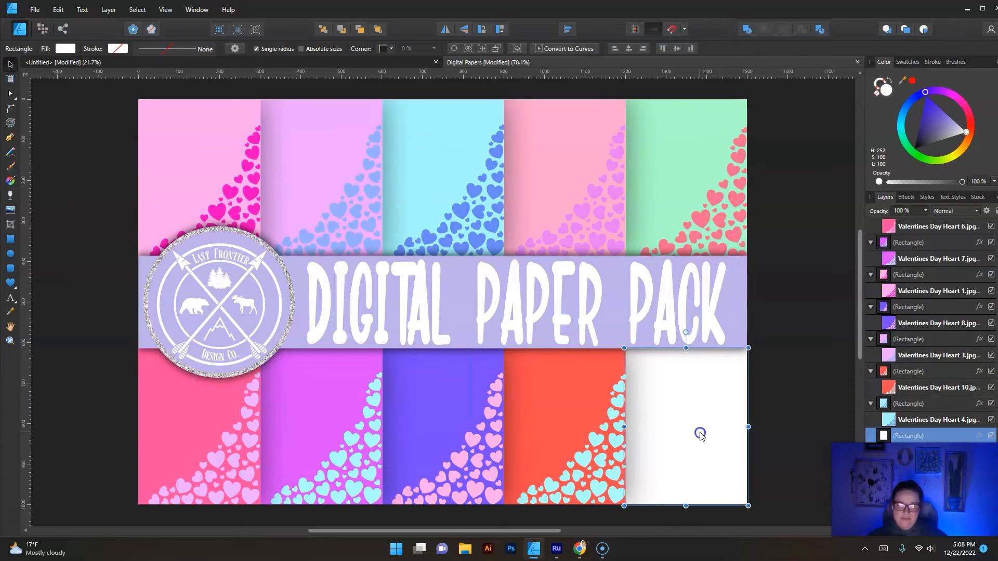
pyautogui.click(924, 32)
pyautogui.moveTo(611, 347); pyautogui.dragTo(766, 508)
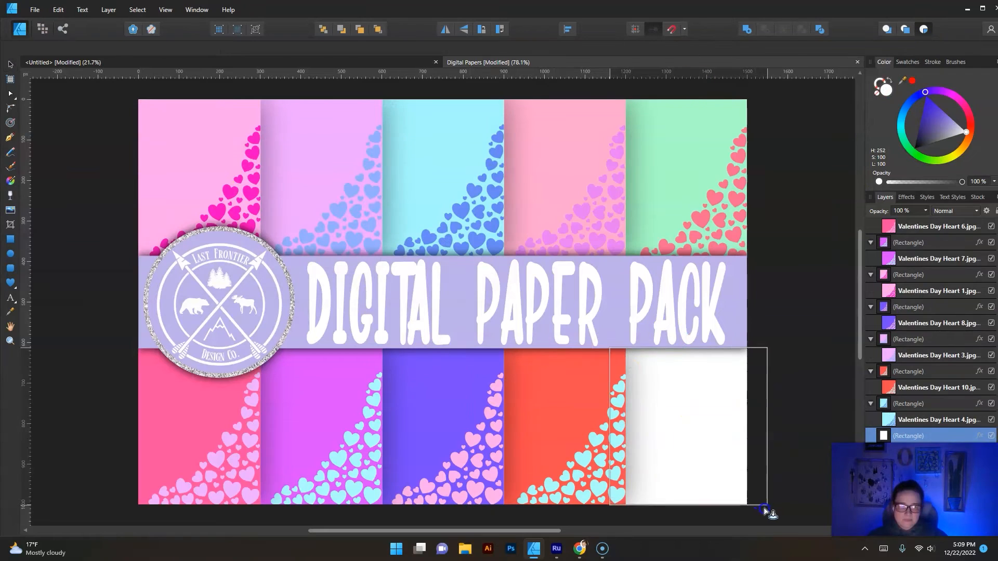
pyautogui.moveTo(267, 236); pyautogui.dragTo(769, 447)
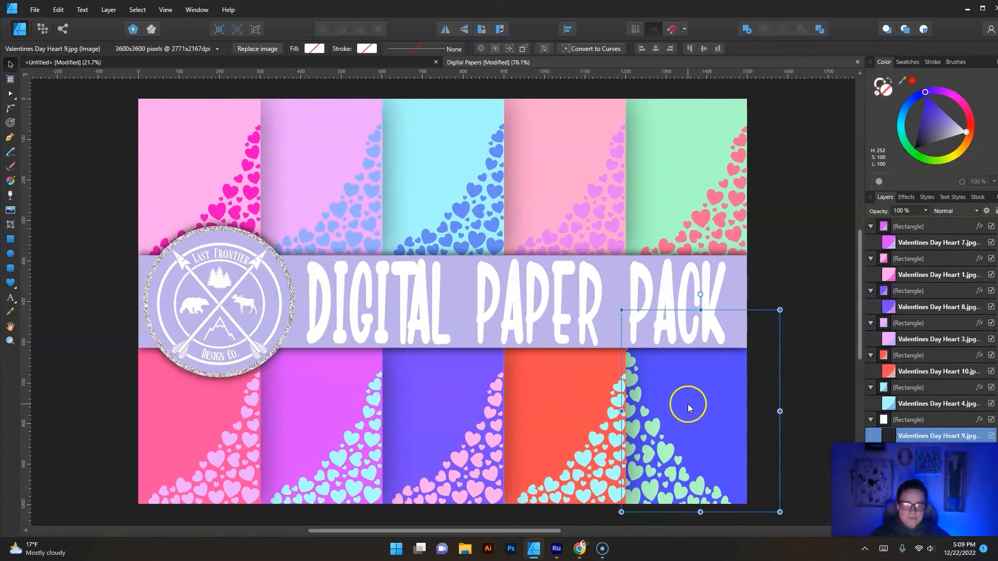
pyautogui.press('Delete')
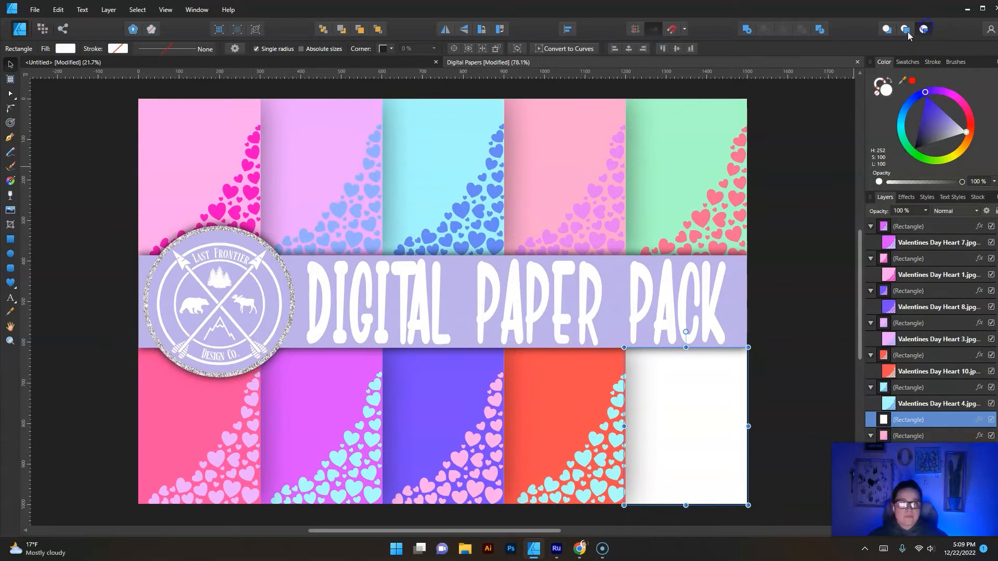
# - Place Valentines Day Heart 9 upright inside the fifth rectangle of the lower row, adjust its position and deselect it
pyautogui.click(35, 12)
pyautogui.click(19, 181)
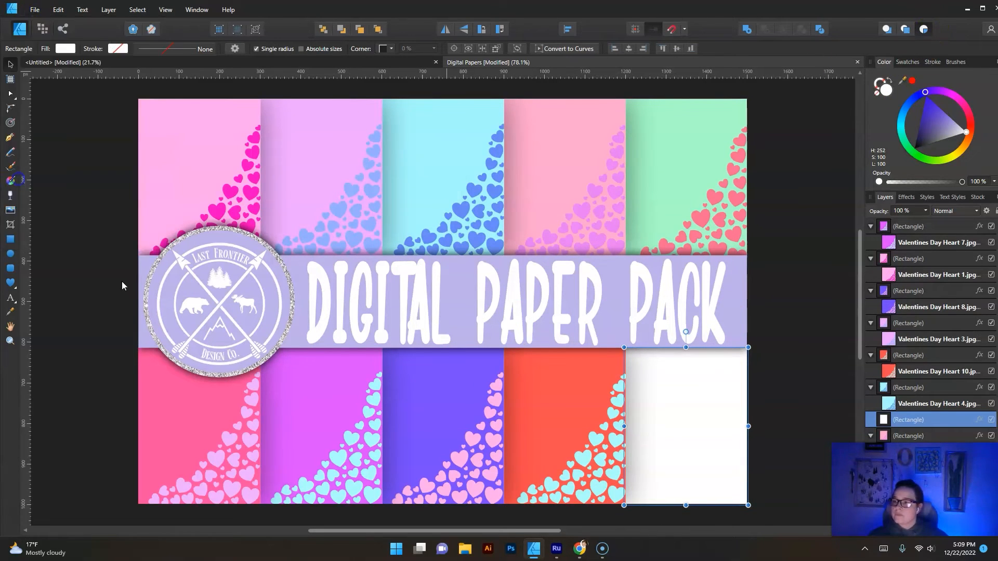
pyautogui.doubleClick(188, 158)
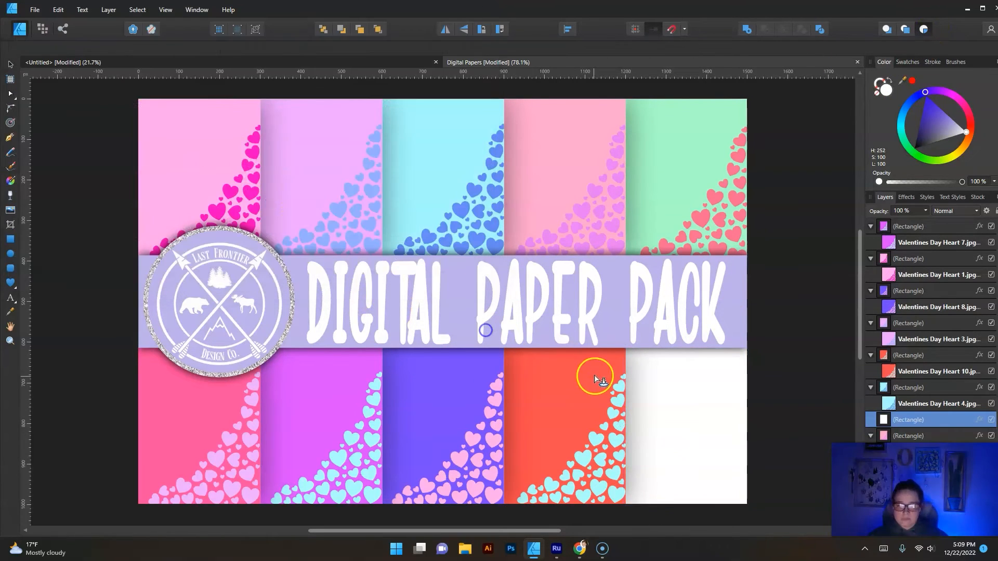
pyautogui.moveTo(595, 347); pyautogui.dragTo(768, 488)
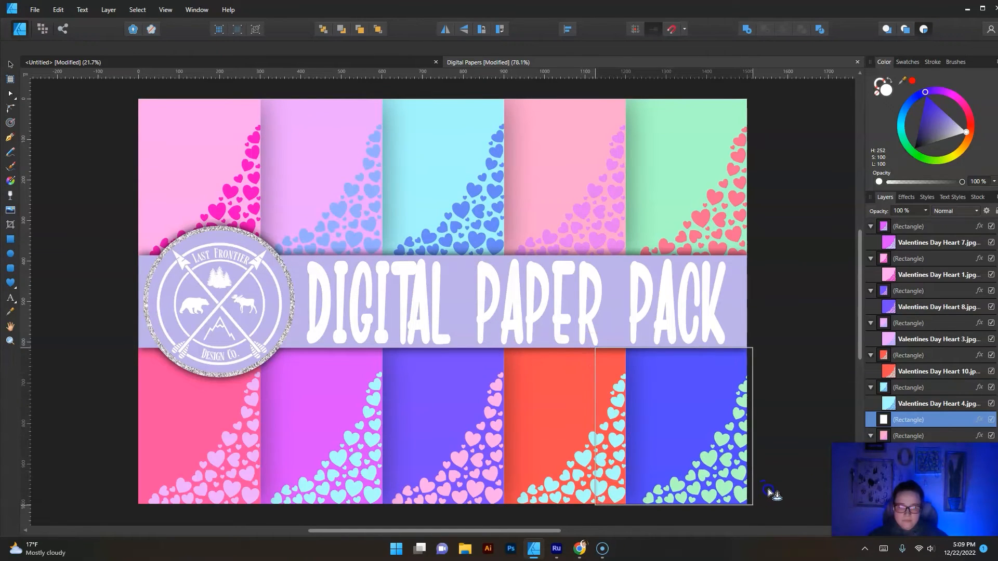
pyautogui.click(729, 454)
pyautogui.moveTo(729, 455); pyautogui.dragTo(724, 455)
pyautogui.click(806, 284)
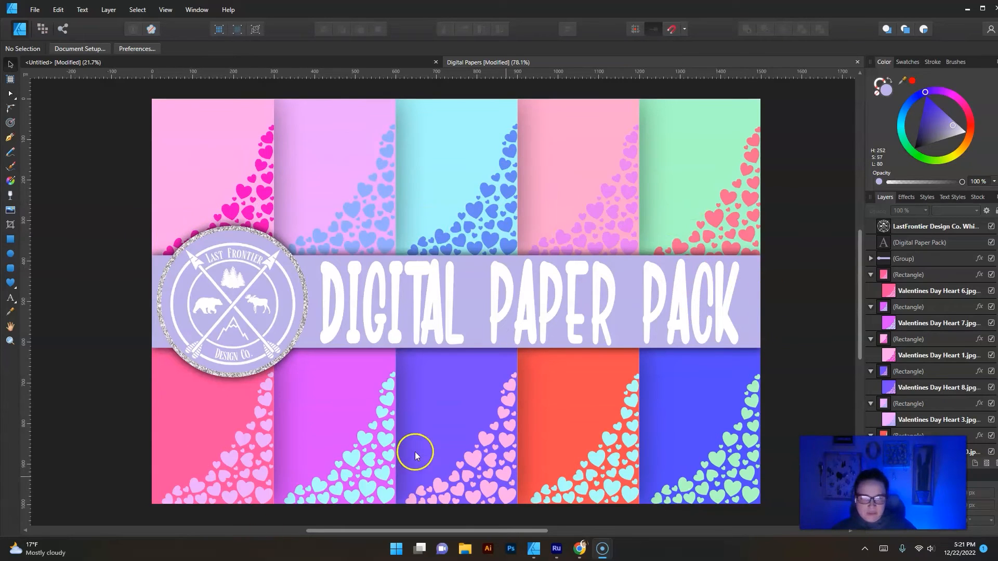
pyautogui.click(92, 200)
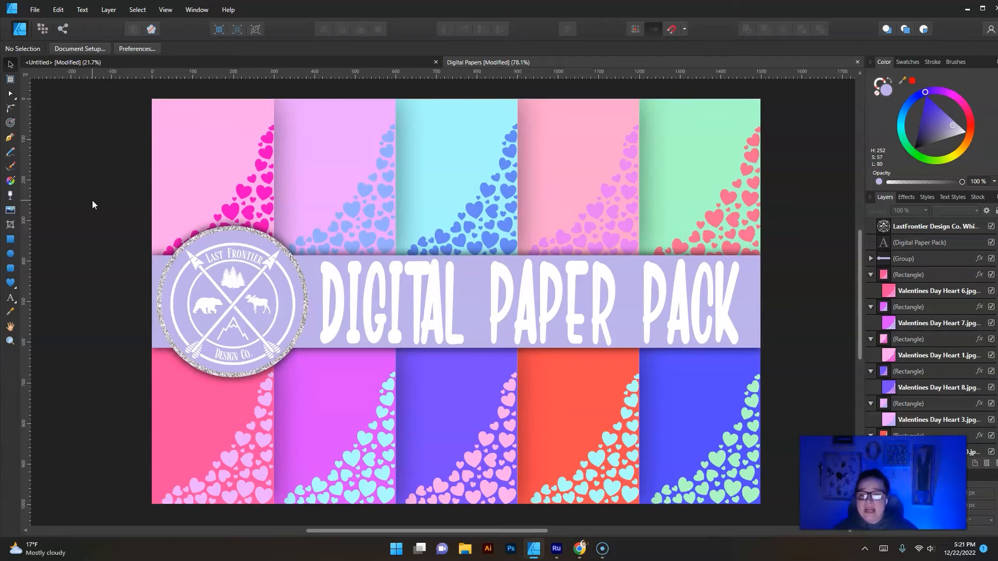
pyautogui.click(92, 201)
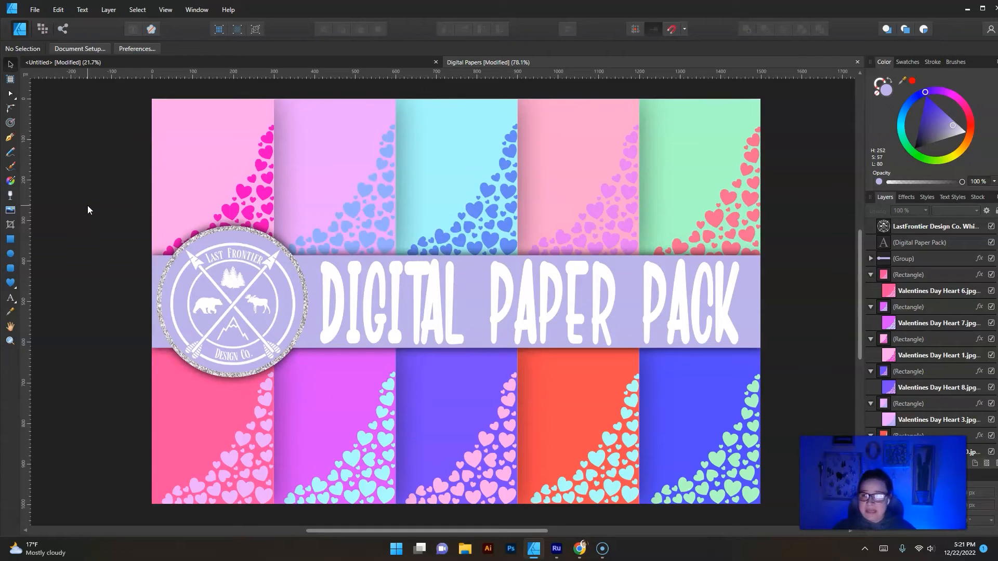
pyautogui.click(81, 306)
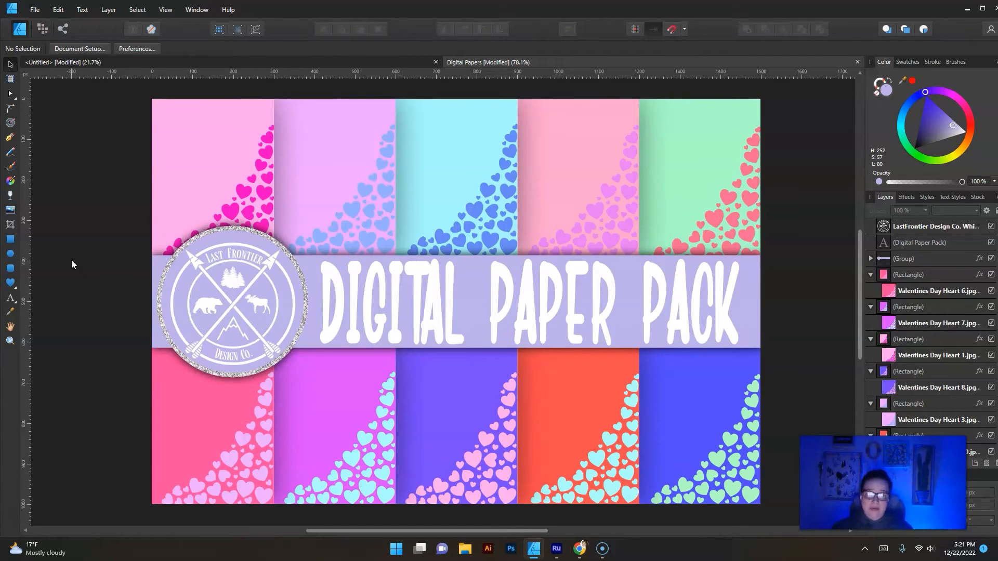
pyautogui.click(140, 307)
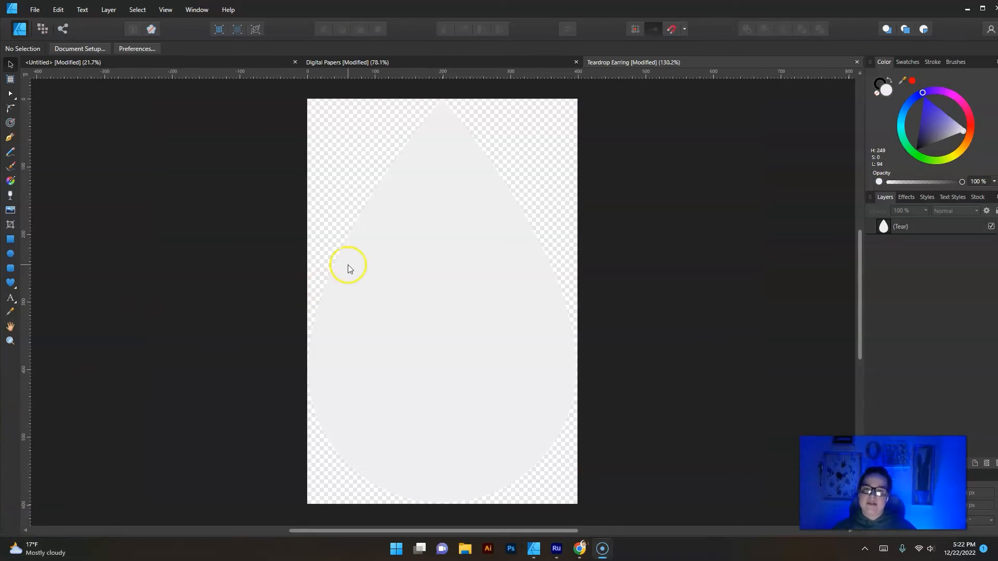
pyautogui.click(381, 232)
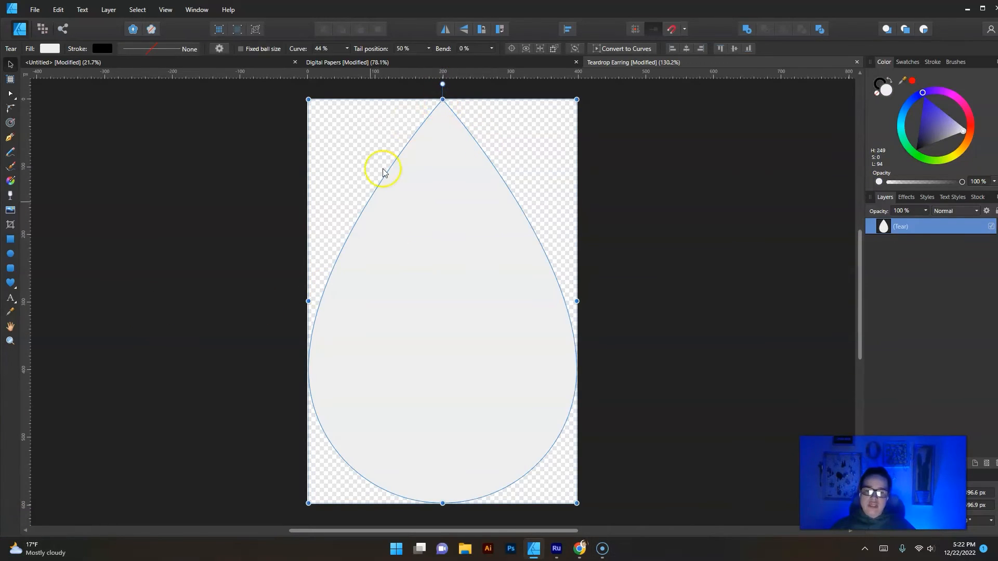
pyautogui.click(223, 192)
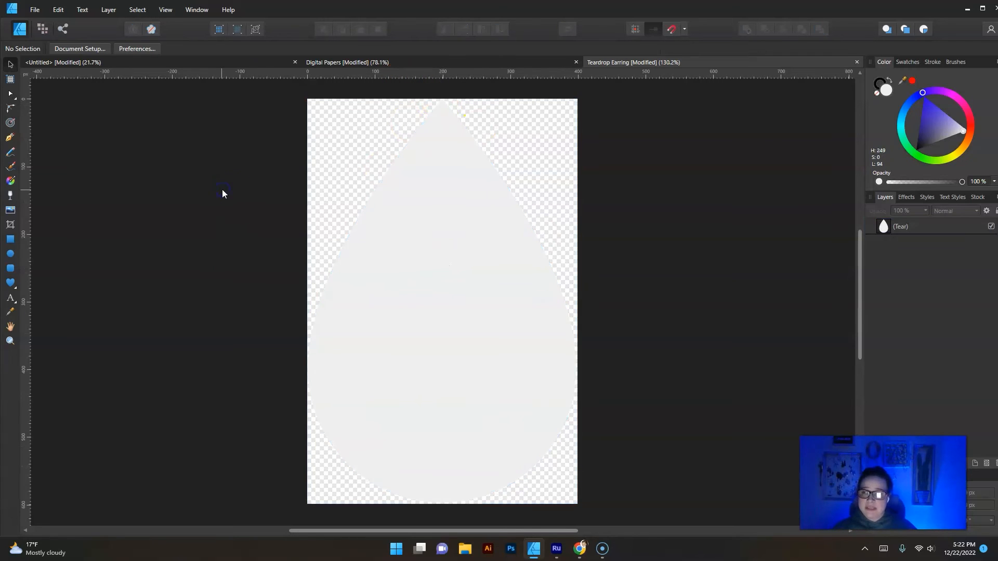
# - Set the teardrop to receive content inside it and choose Valentines Day Heart 1 from the Valentines Day Heart Digital Paper folder for placement
pyautogui.click(428, 296)
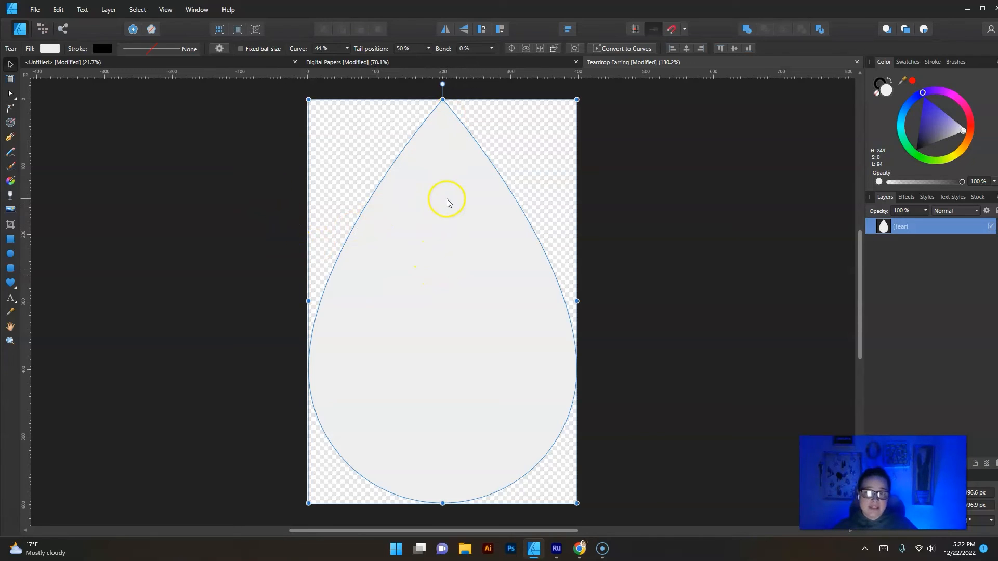
pyautogui.click(923, 29)
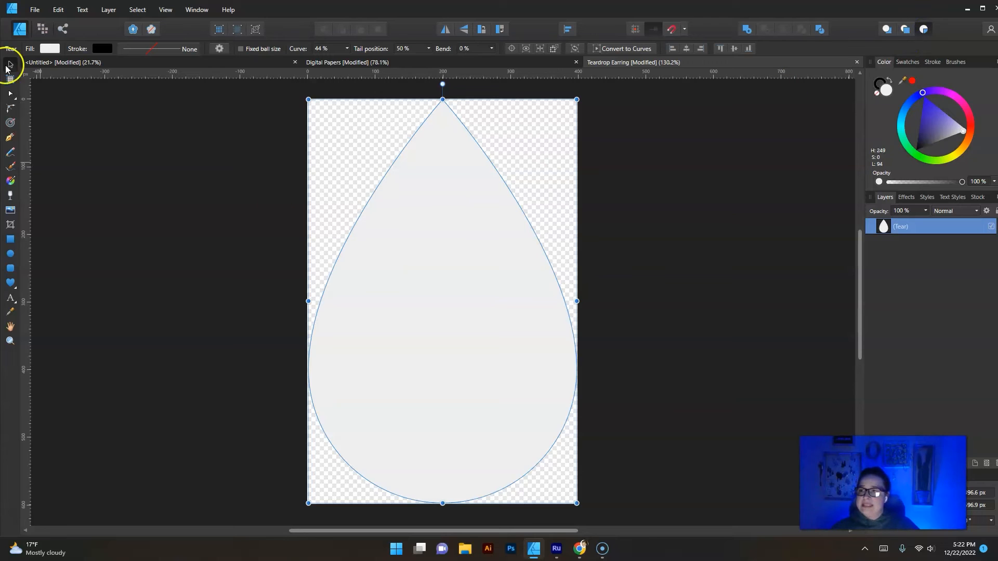
pyautogui.click(34, 11)
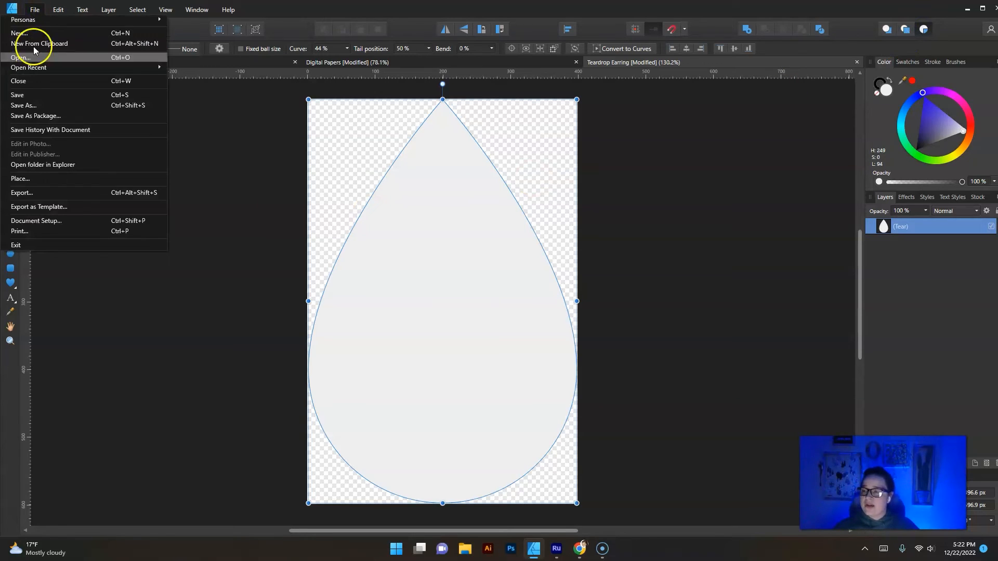
pyautogui.click(26, 179)
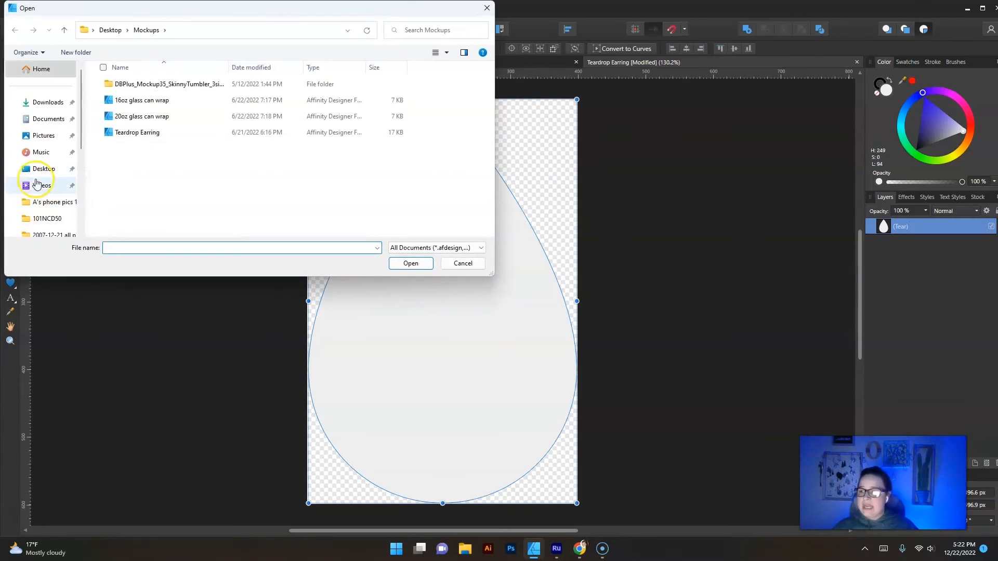
pyautogui.click(44, 173)
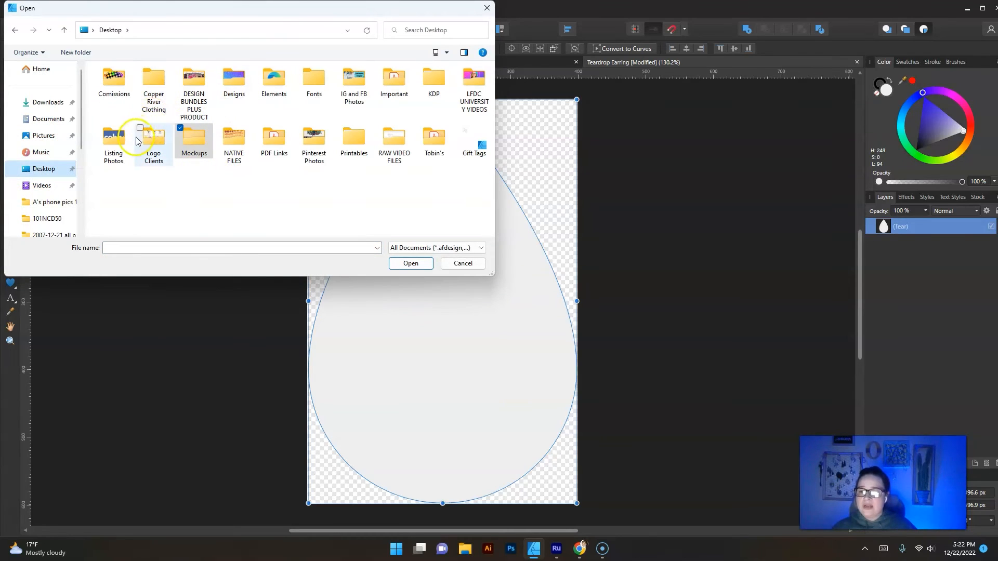
pyautogui.doubleClick(228, 87)
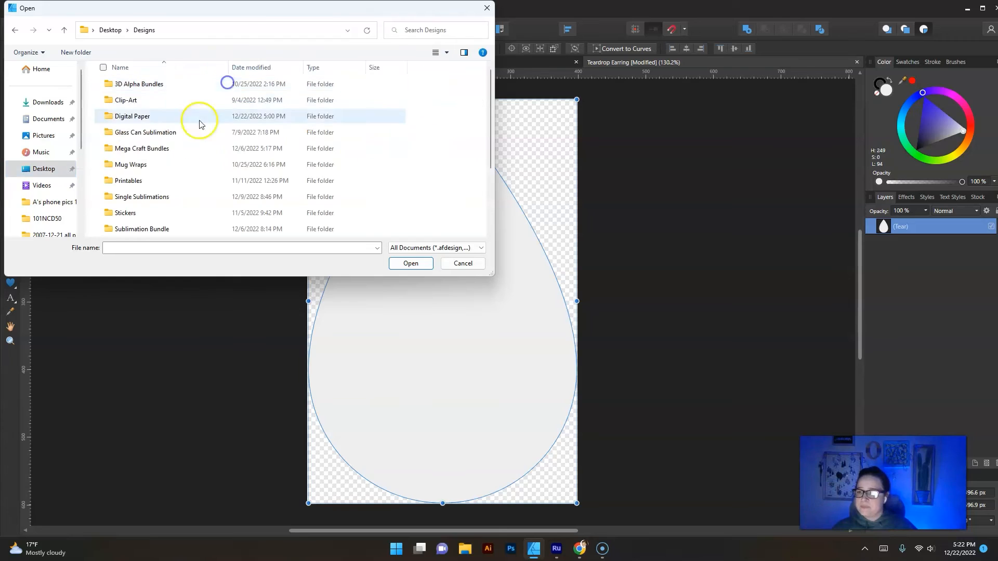
pyautogui.doubleClick(133, 119)
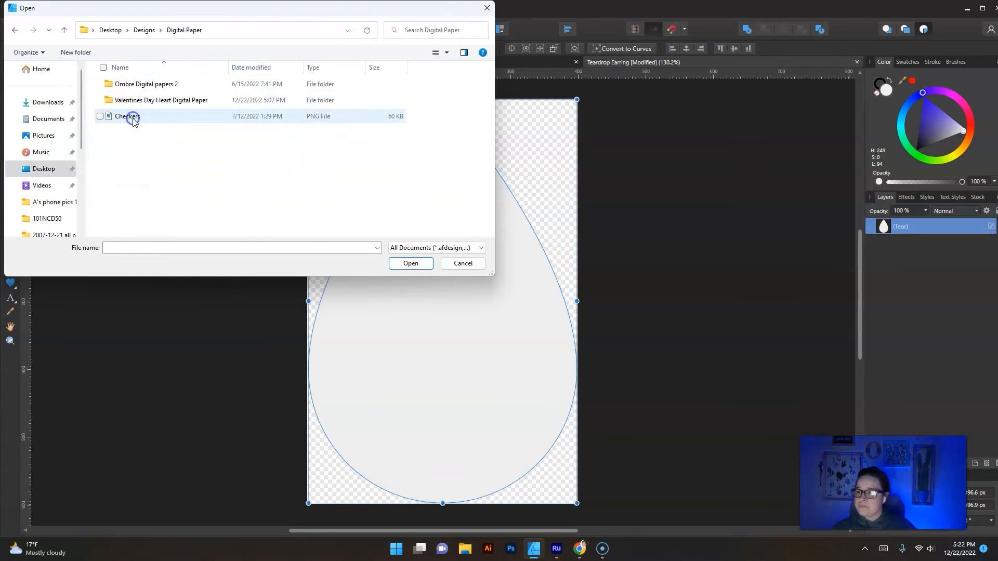
pyautogui.doubleClick(135, 100)
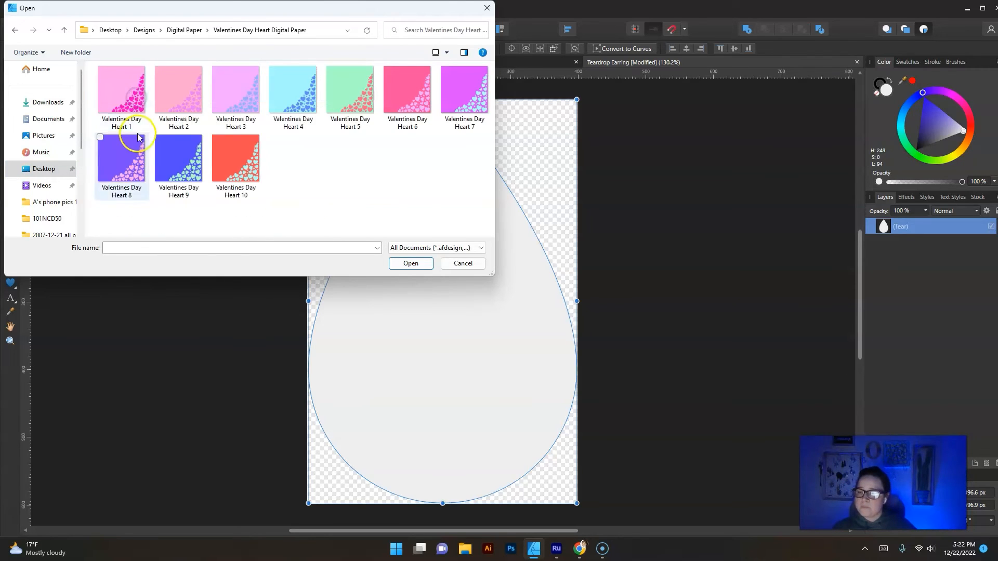
pyautogui.click(128, 94)
pyautogui.doubleClick(128, 95)
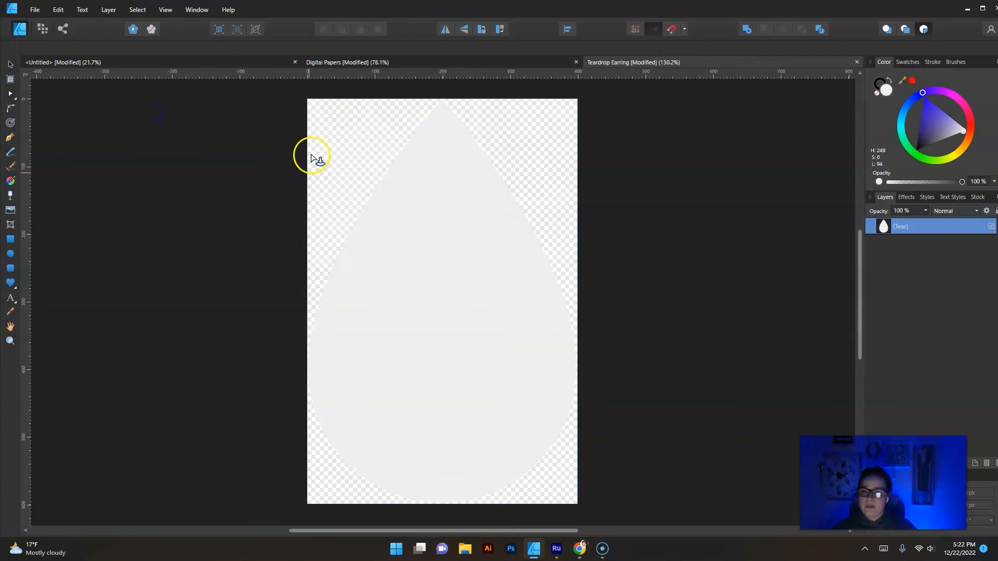
# - Place the heart paper across the full height of the teardrop, shift it left so more hearts fill the shape, and deselect it
pyautogui.moveTo(267, 97); pyautogui.dragTo(723, 459)
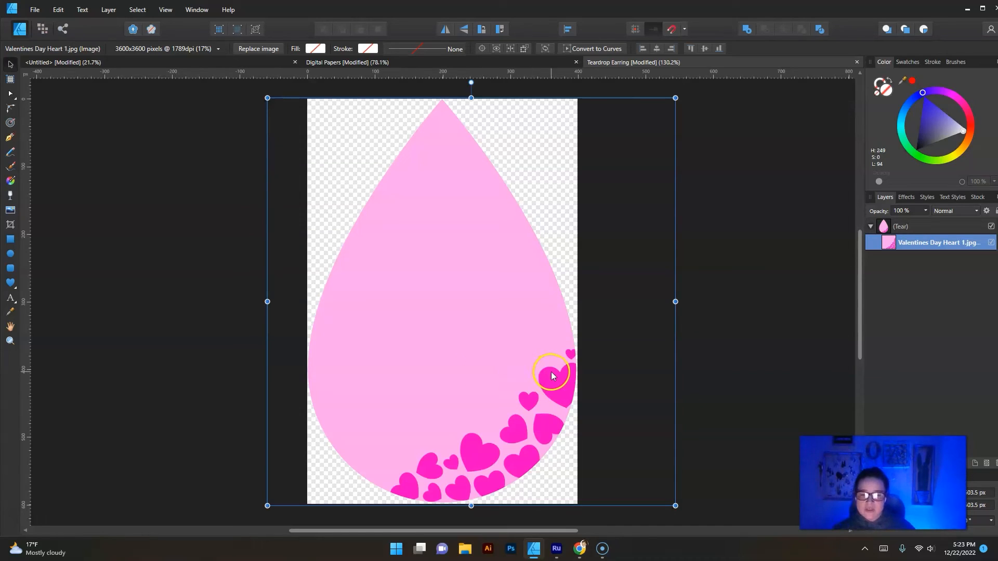
pyautogui.moveTo(553, 375); pyautogui.dragTo(458, 373)
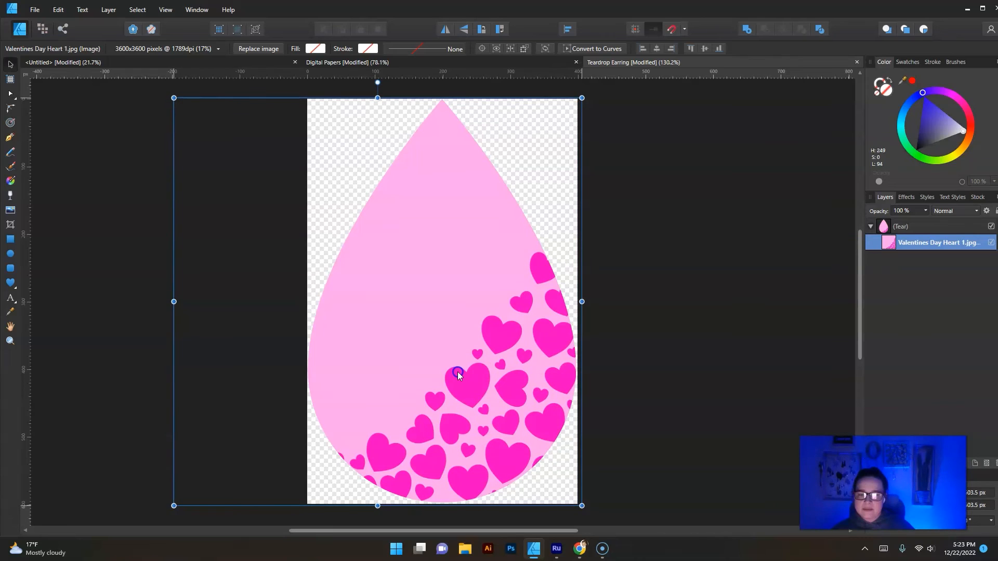
pyautogui.click(655, 394)
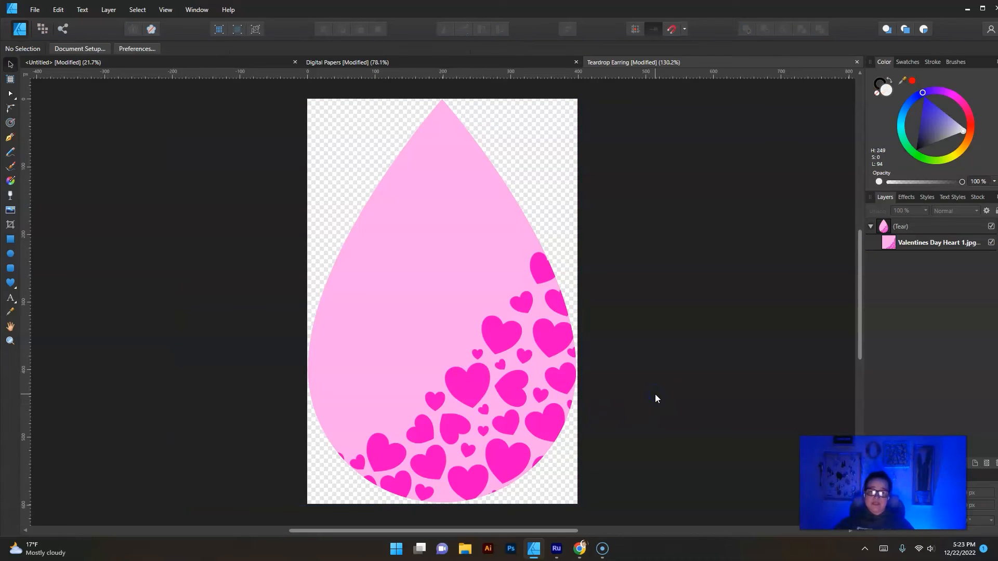
# - Start exporting the teardrop earring document in PNG format
pyautogui.click(35, 9)
pyautogui.click(31, 194)
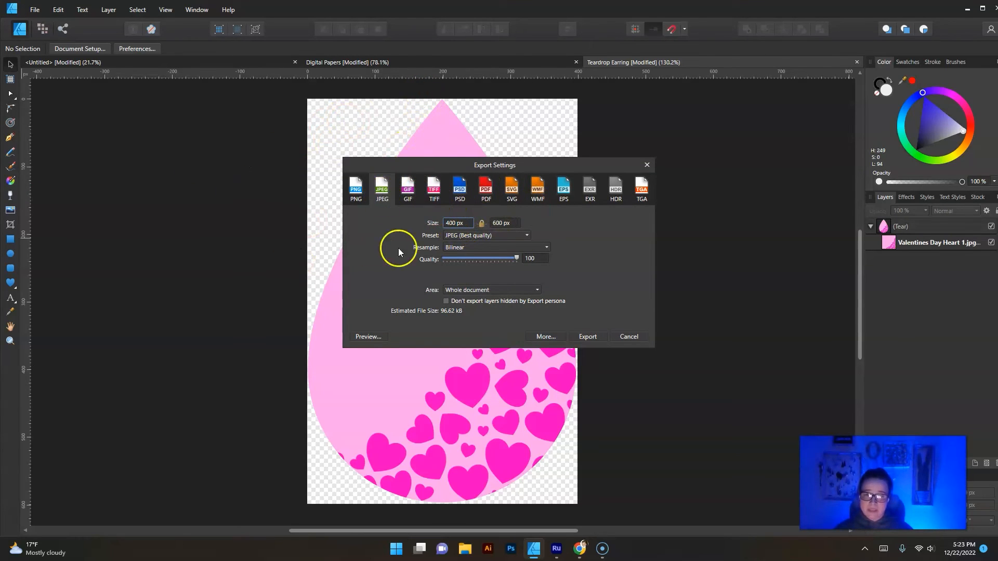
pyautogui.click(355, 189)
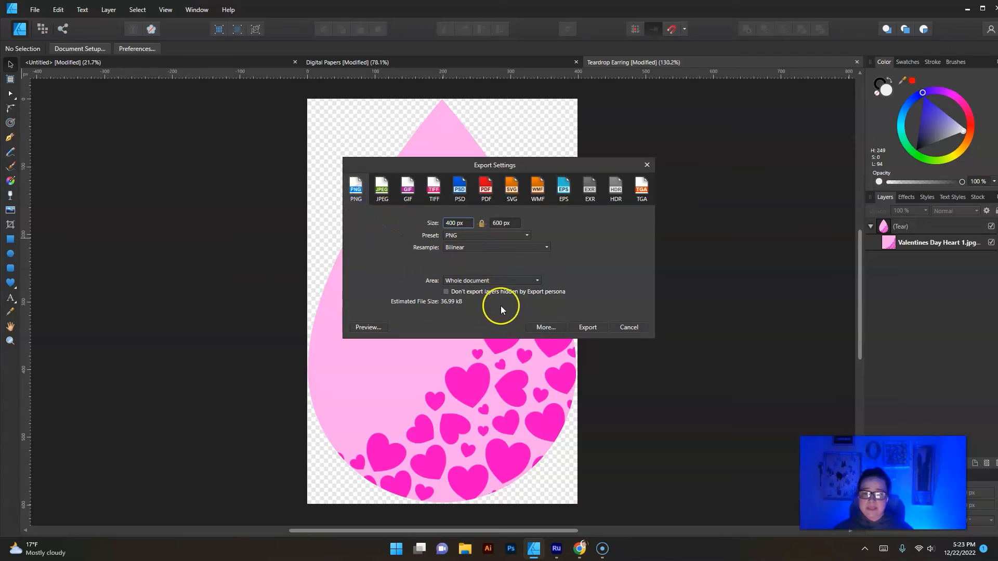
pyautogui.click(589, 328)
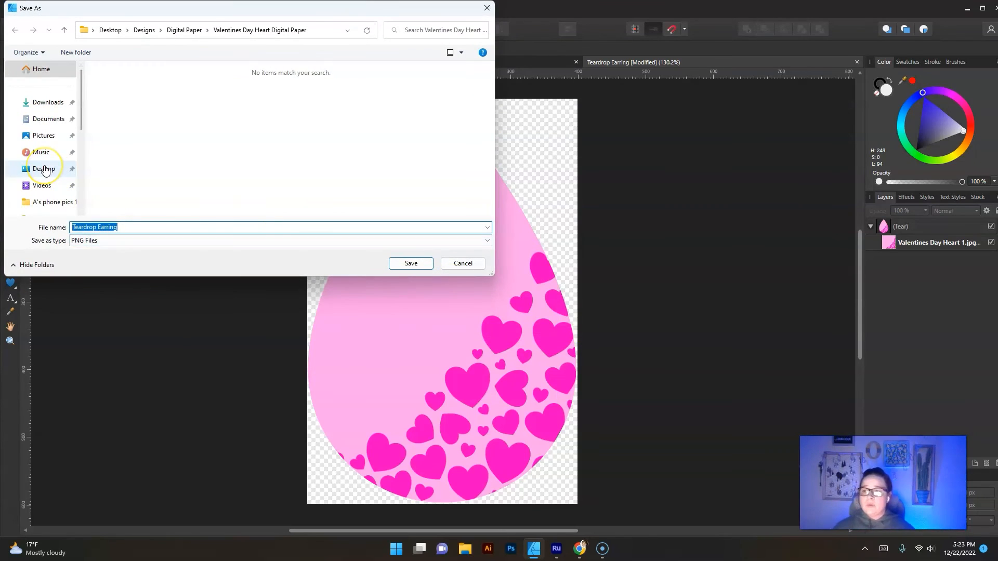
# - Create a folder named "Valentines Day Heart Earrings" inside the Desktop's Designs > Teardrop Earrings folder
pyautogui.click(44, 169)
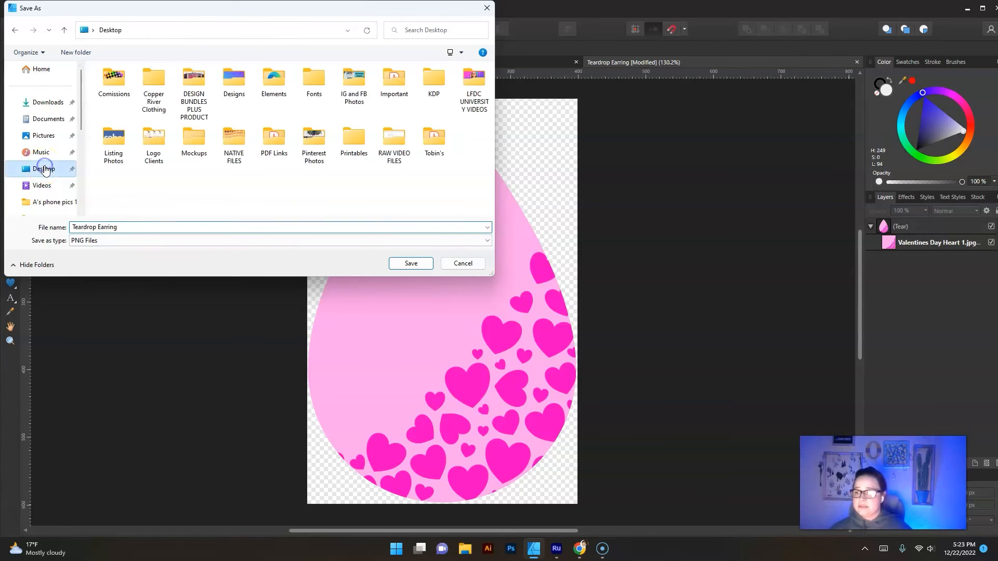
pyautogui.doubleClick(234, 78)
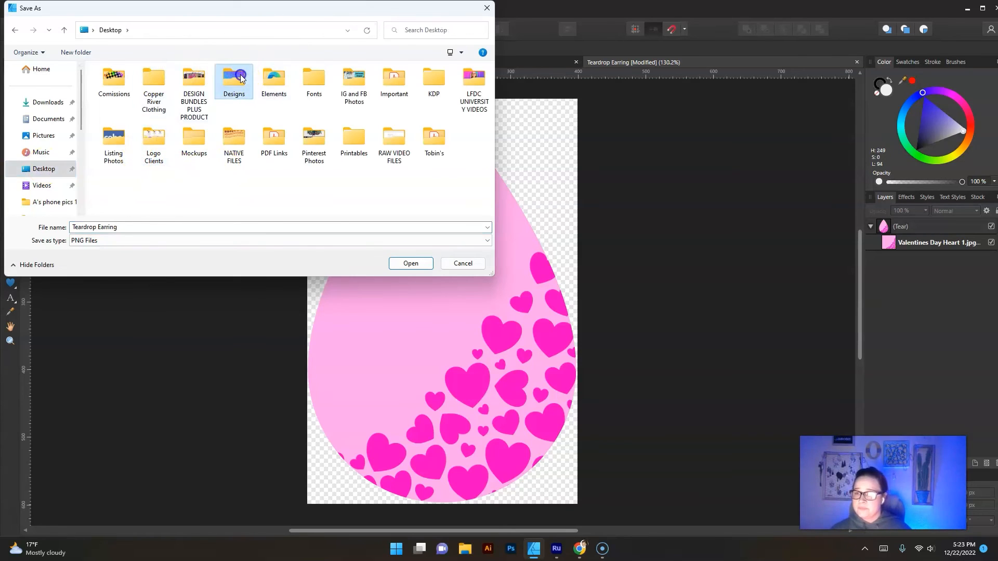
pyautogui.scroll(-2, 135, 118)
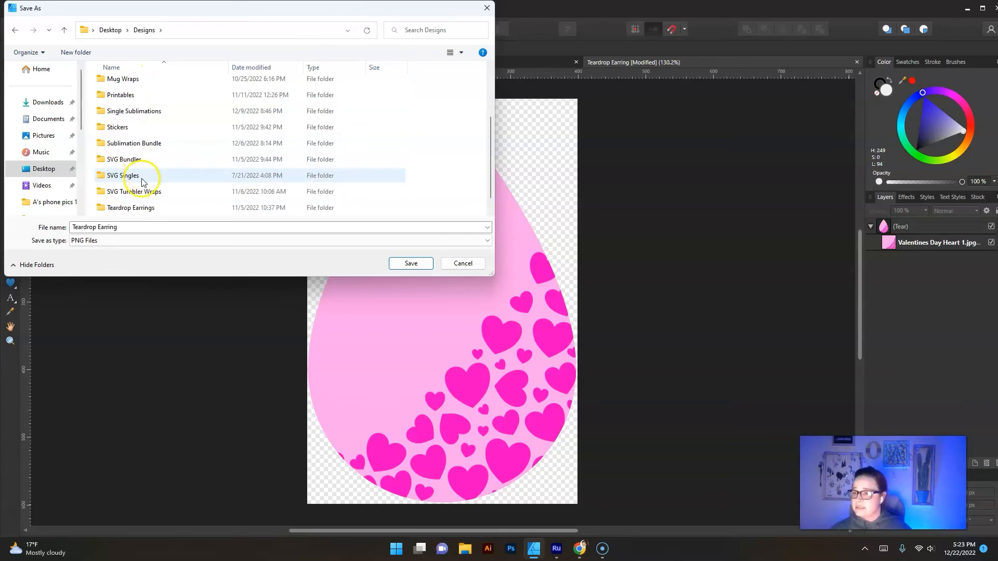
pyautogui.doubleClick(133, 207)
pyautogui.click(76, 52)
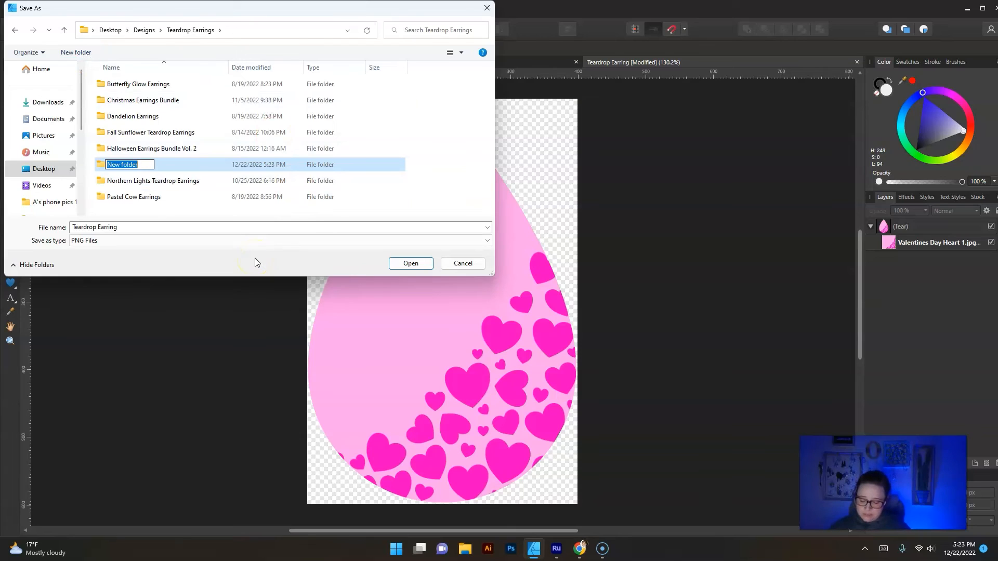
pyautogui.write('Valentine')
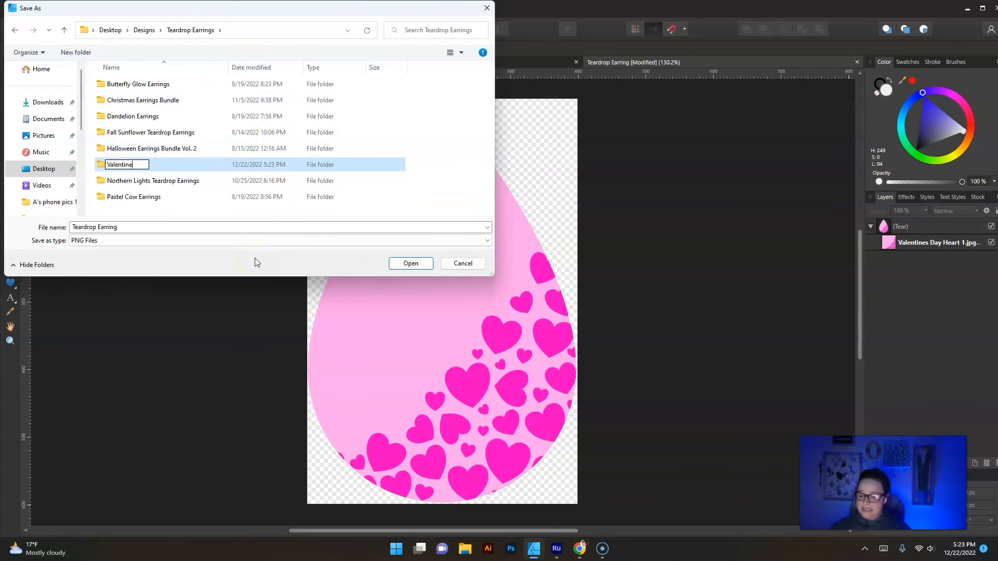
pyautogui.write('s Day He')
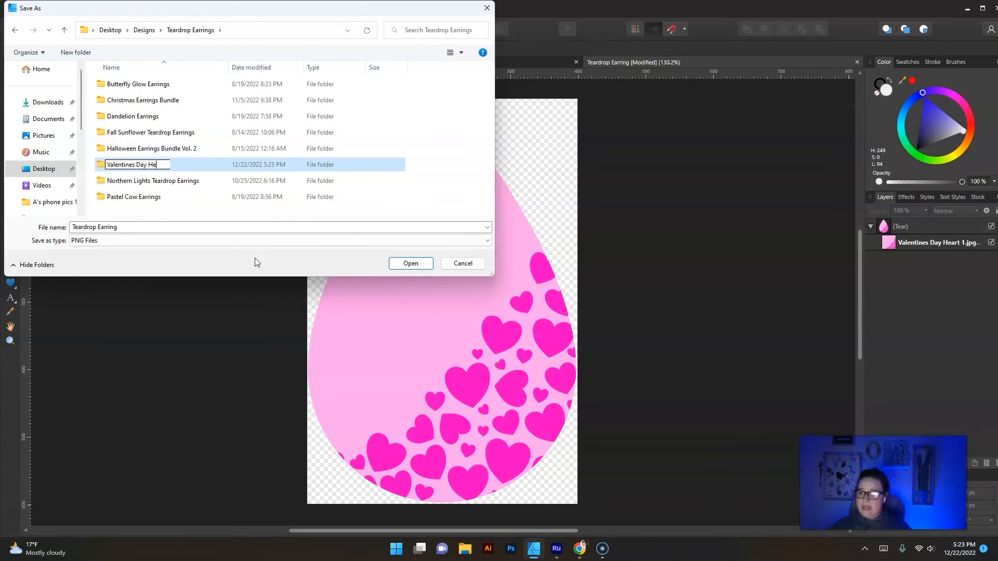
pyautogui.write('art Ea')
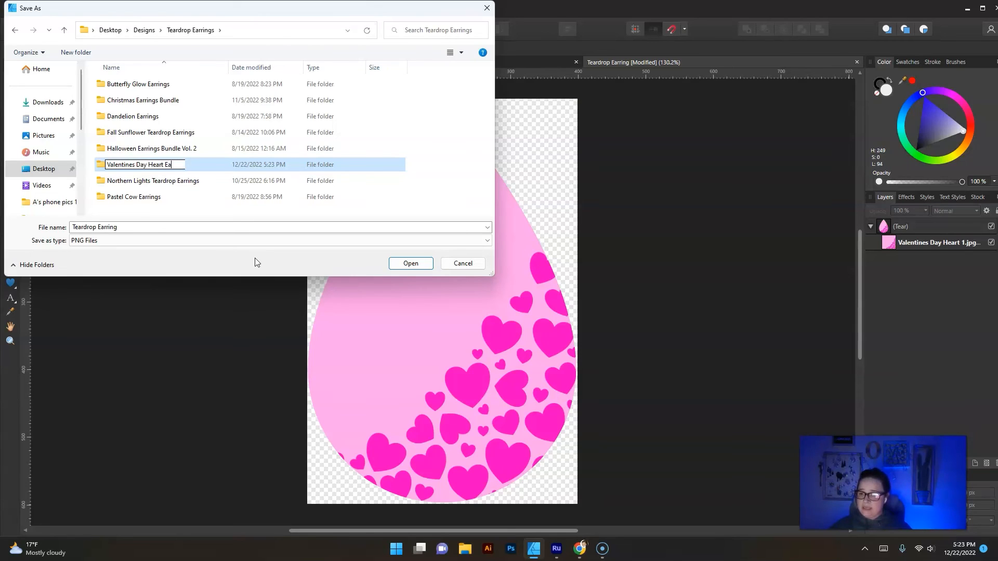
pyautogui.write('rrings')
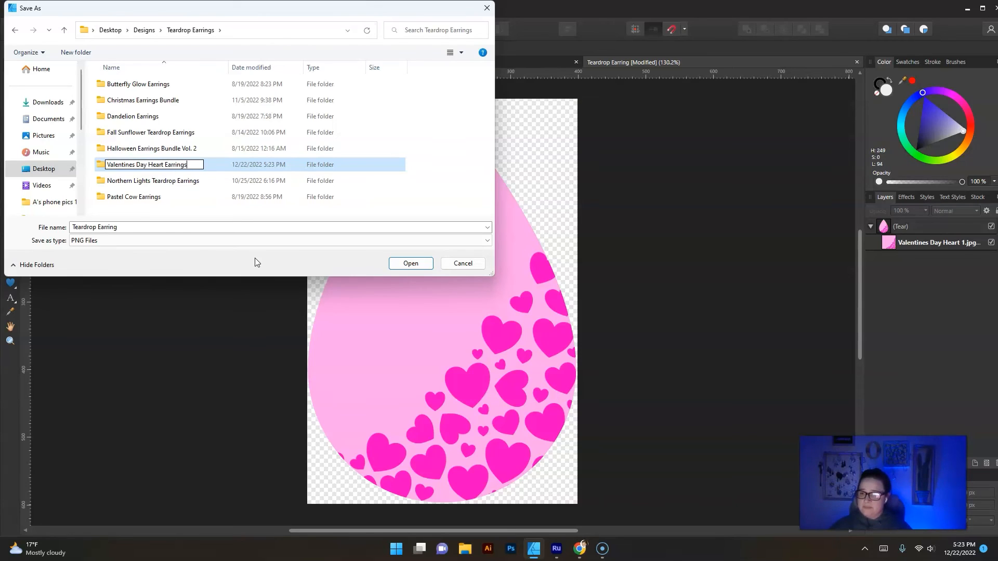
pyautogui.press('Return')
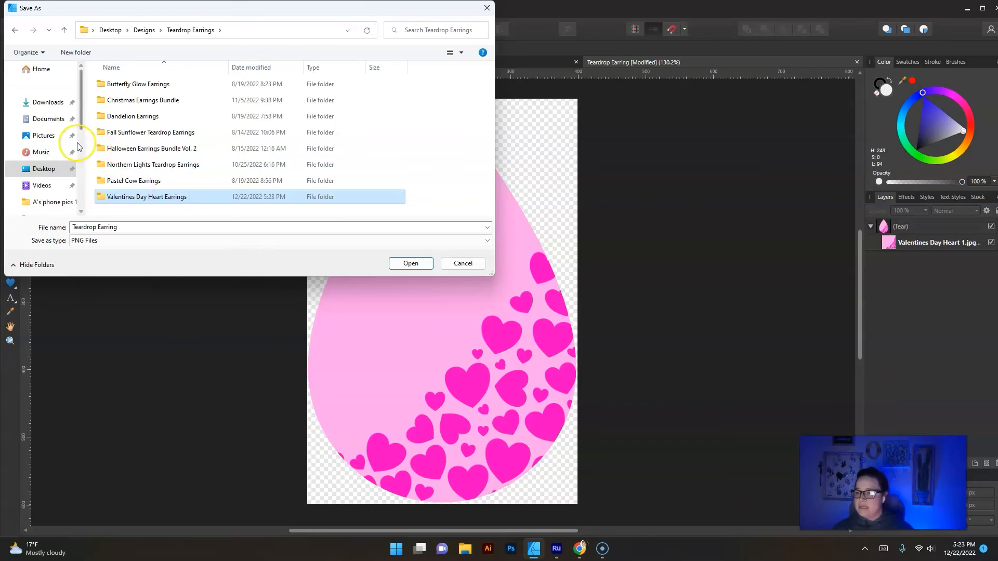
# - Save the PNG as "Valentines Day Heart Earrings 1" in the Valentines Day Heart Earrings folder
pyautogui.doubleClick(128, 199)
pyautogui.click(130, 225)
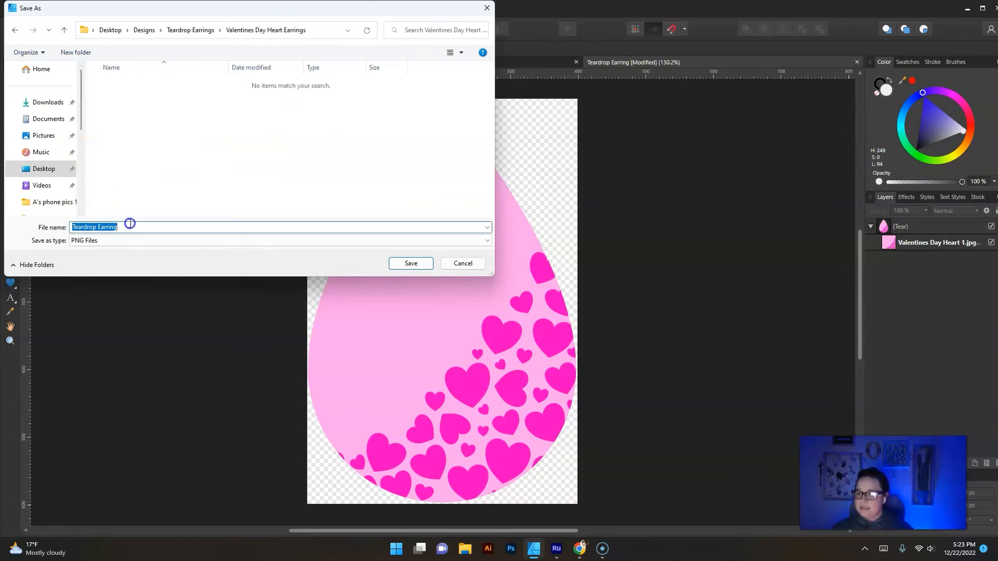
pyautogui.write('Valentines Day H')
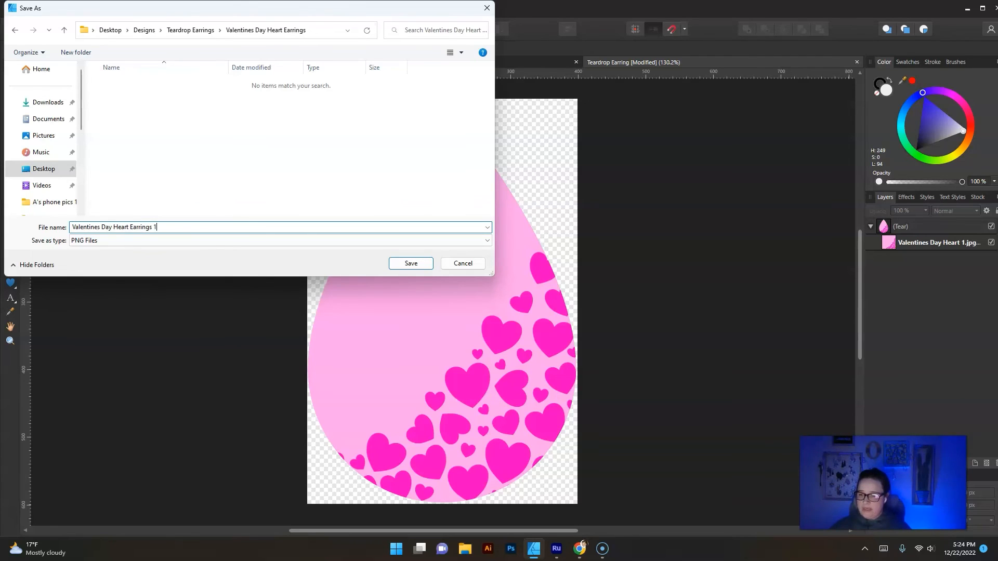
pyautogui.press('Return')
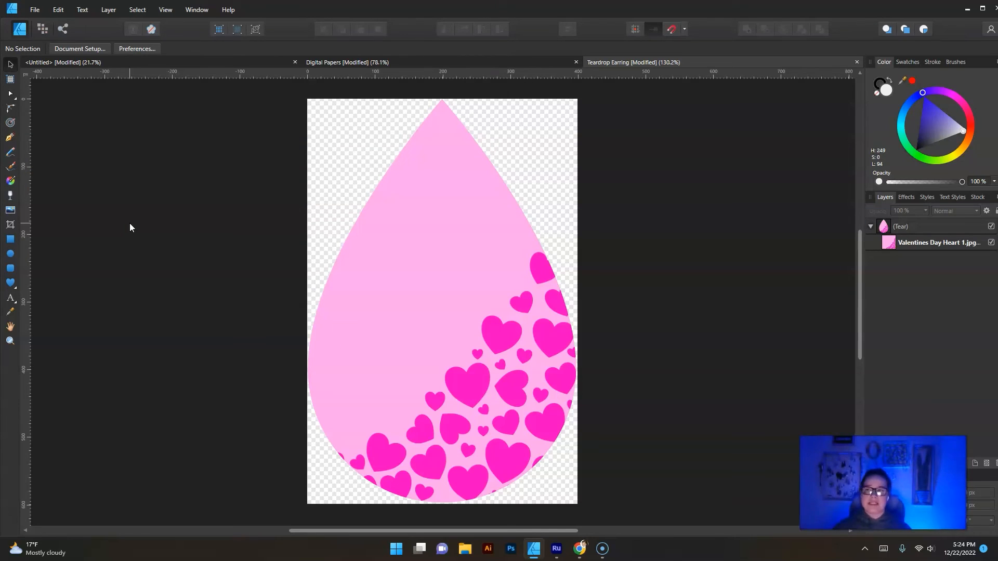
# - Review the Digital Papers listing image and the Christmas Earrings Sublimation product on Design Bundles in the browser, and return to the teardrop earring document
pyautogui.click(357, 63)
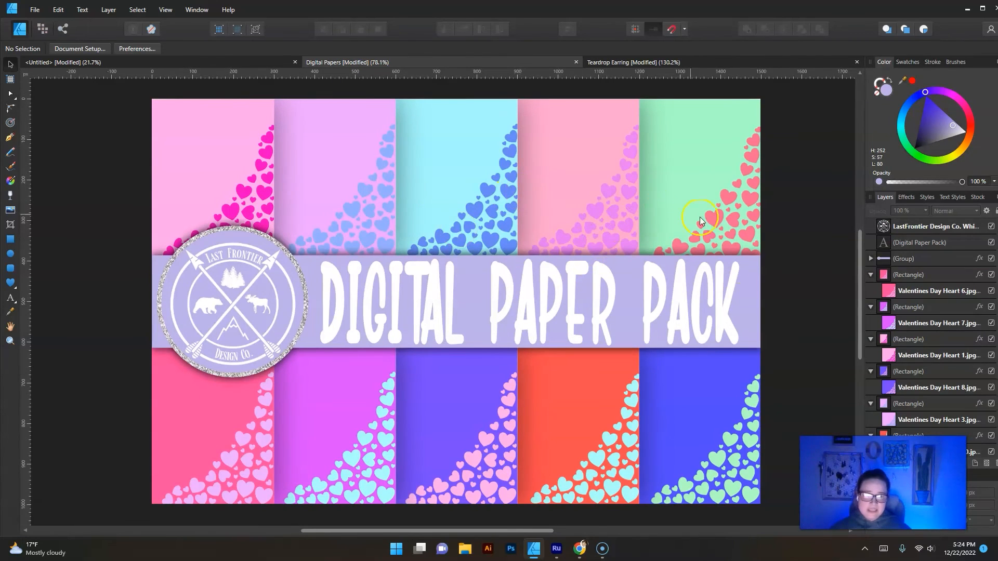
pyautogui.click(630, 62)
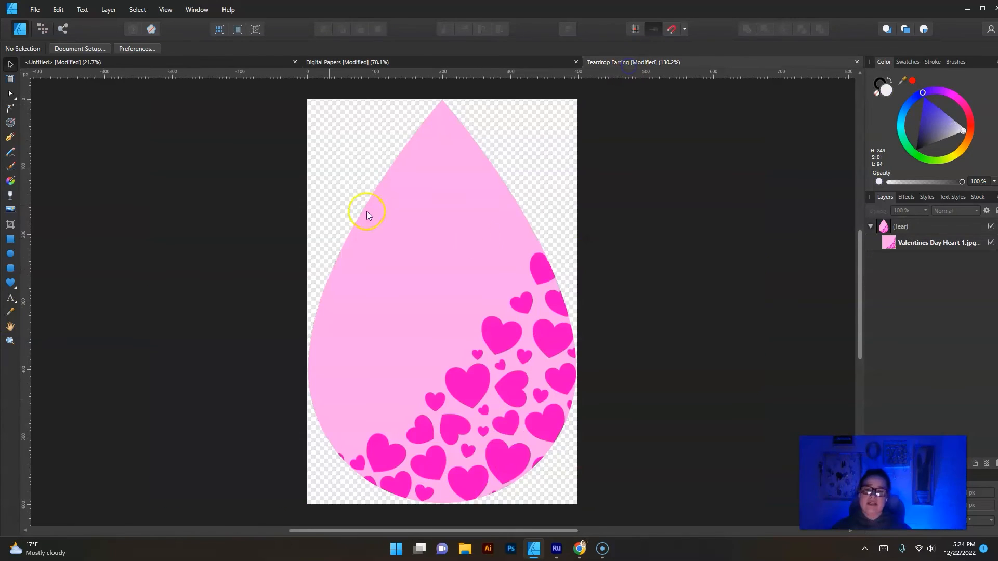
pyautogui.scroll(-2, 934, 288)
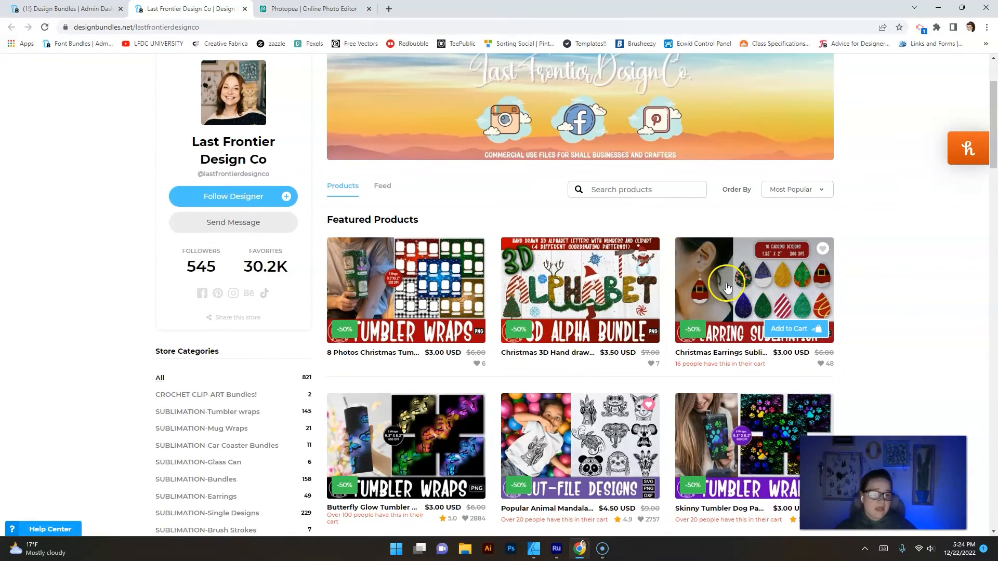
pyautogui.click(727, 287)
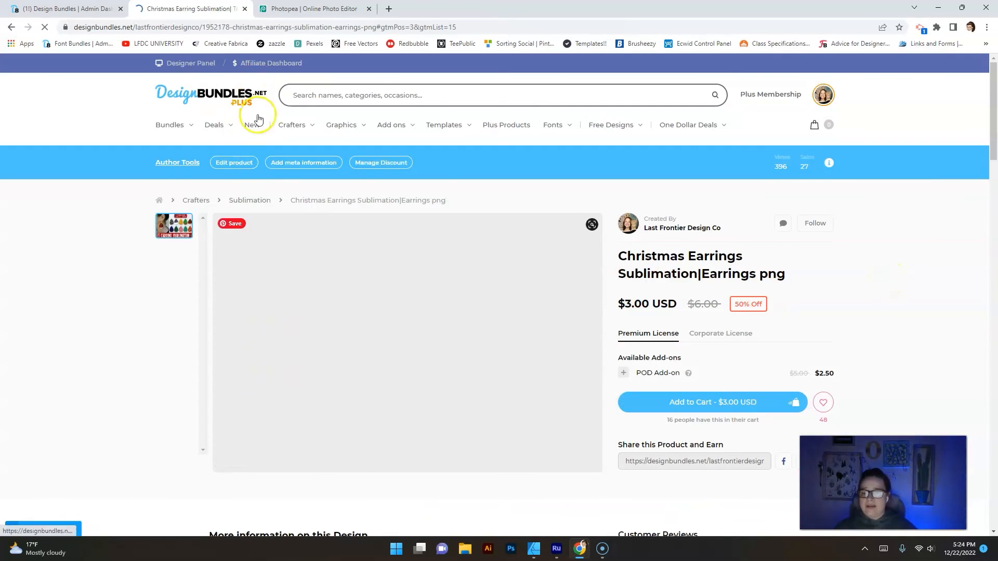
pyautogui.click(535, 550)
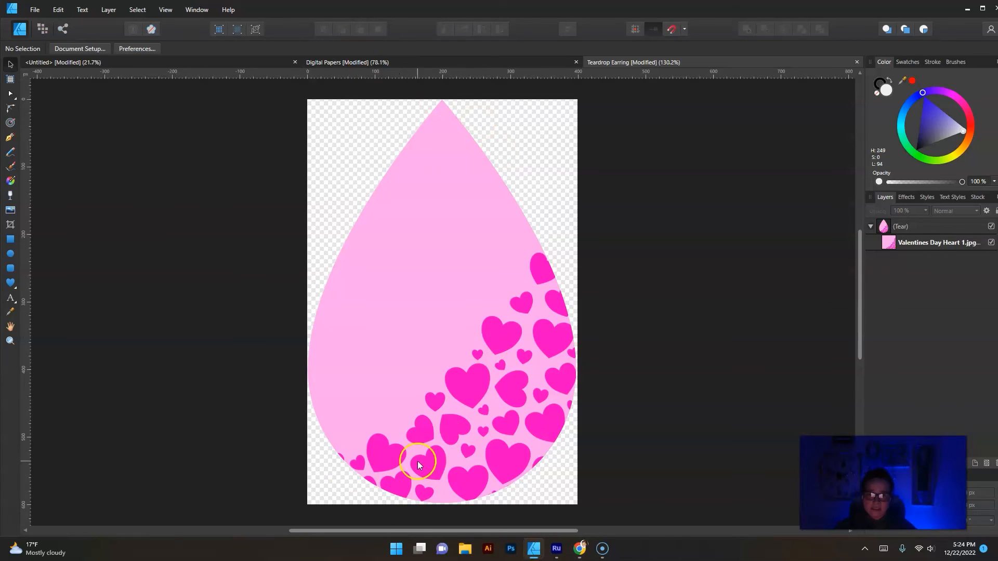
# - Create a new document in inches, 9.3 in wide by 8.2 in high at 300 DPI
pyautogui.click(583, 552)
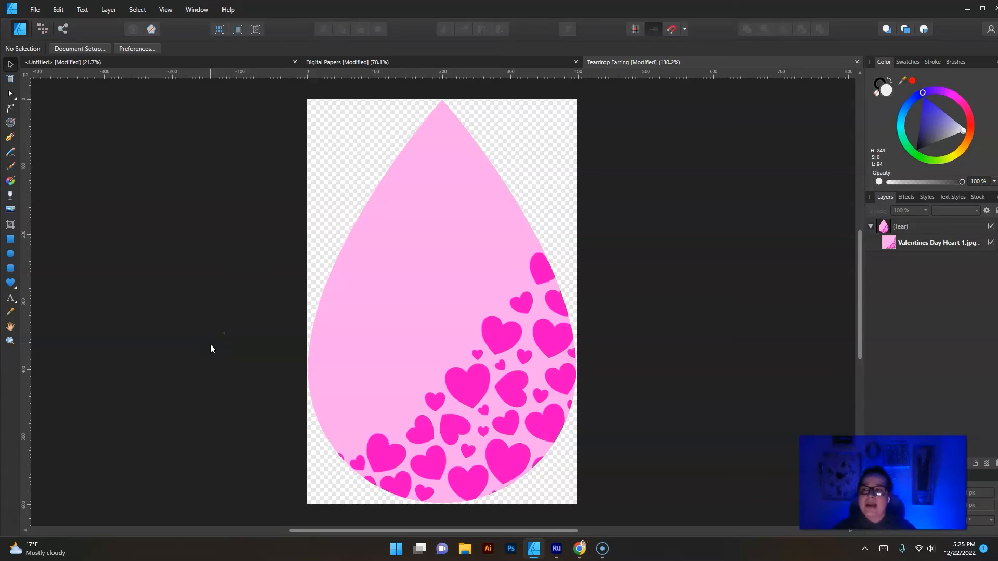
pyautogui.click(35, 9)
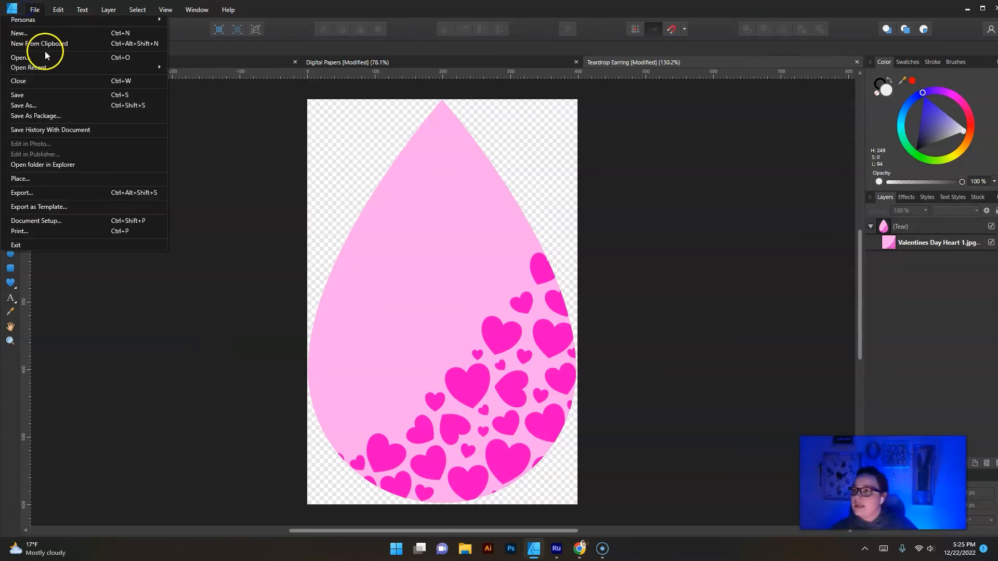
pyautogui.click(46, 33)
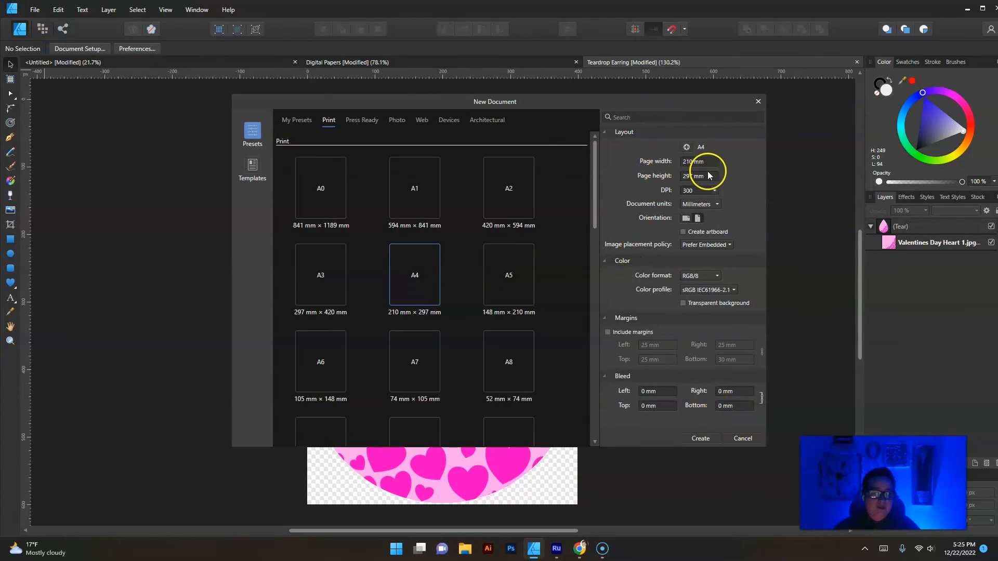
pyautogui.click(717, 205)
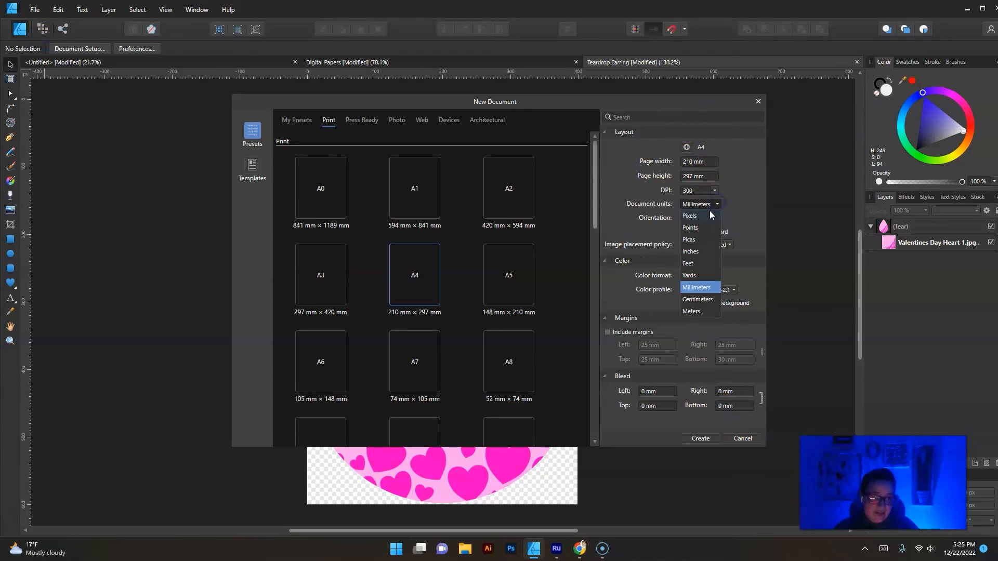
pyautogui.click(690, 216)
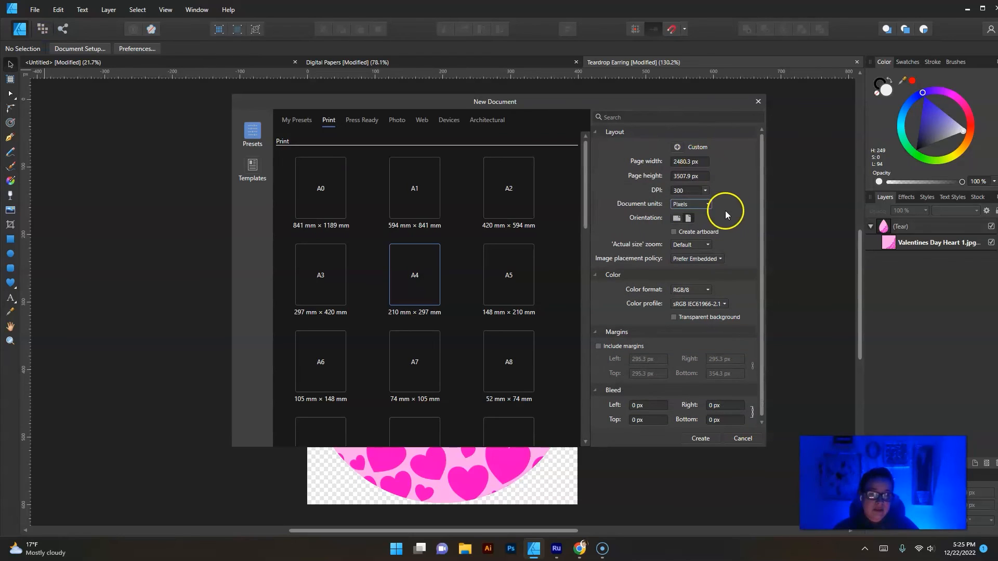
pyautogui.click(710, 205)
pyautogui.click(682, 252)
pyautogui.click(692, 161)
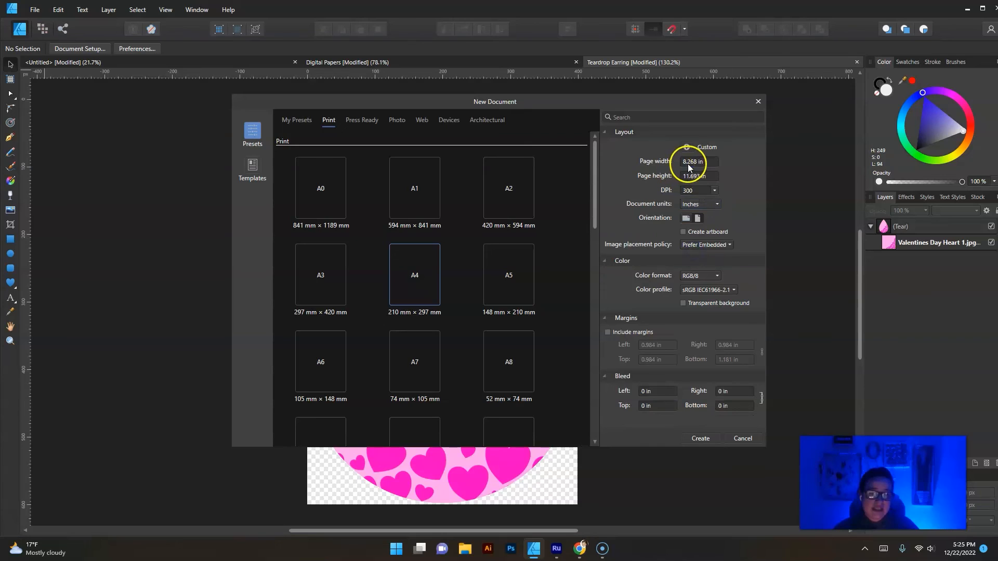
pyautogui.write('9.3')
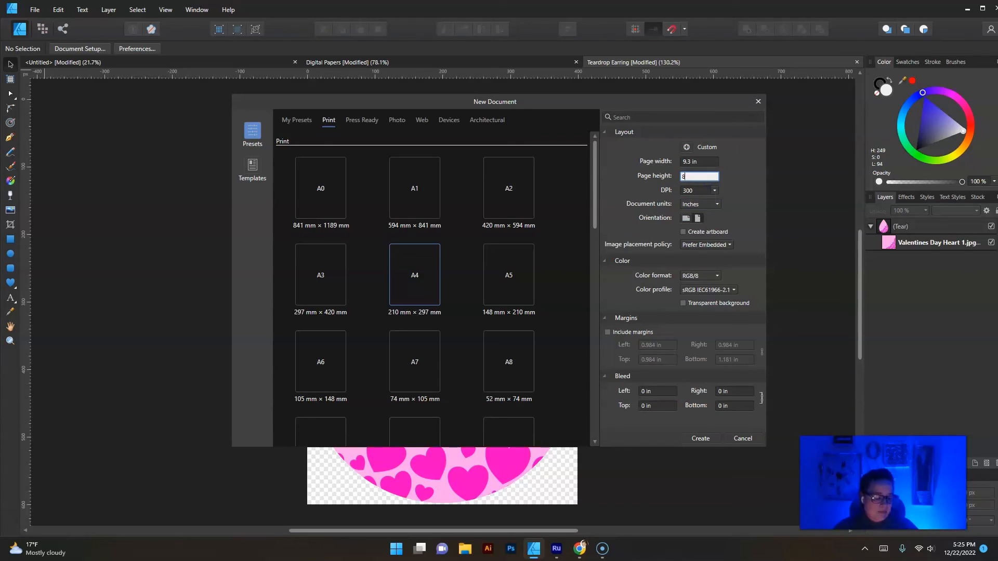
pyautogui.press('Return')
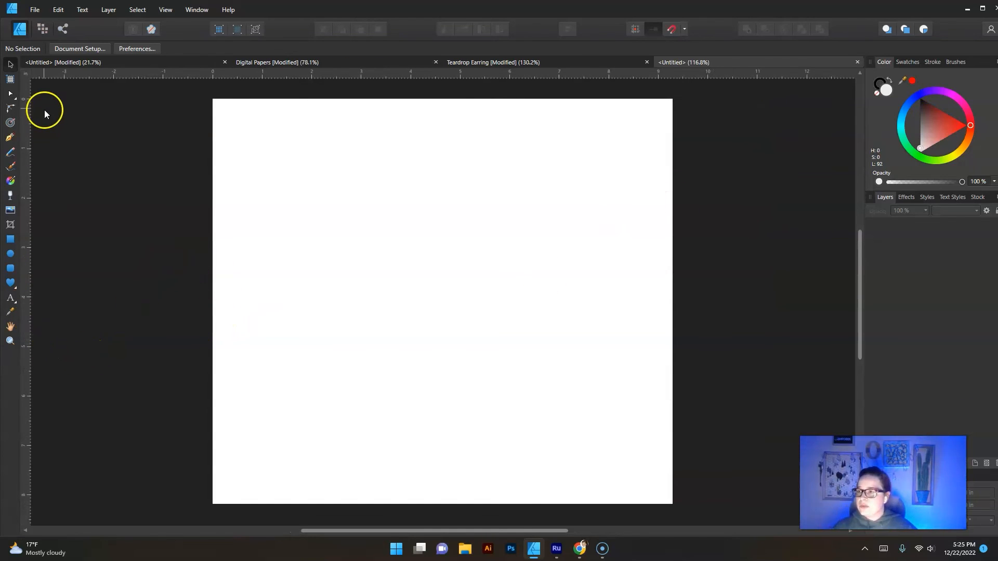
# - Load Valentines Day Heart 1 for placing from the Desktop's Designs > Digital Paper > Valentines Day Heart Digital Paper folder, with all document types listed
pyautogui.click(34, 10)
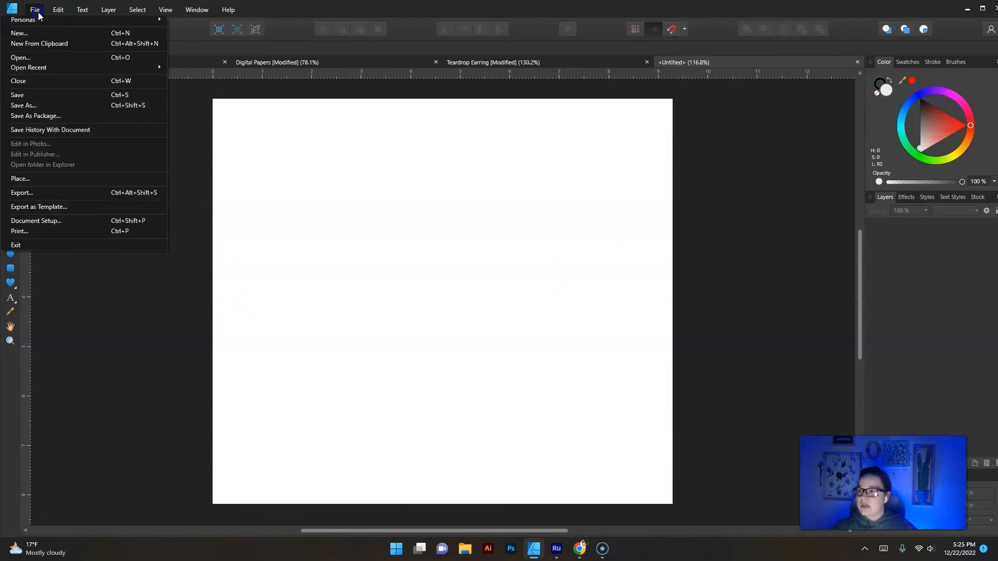
pyautogui.click(20, 179)
pyautogui.click(44, 170)
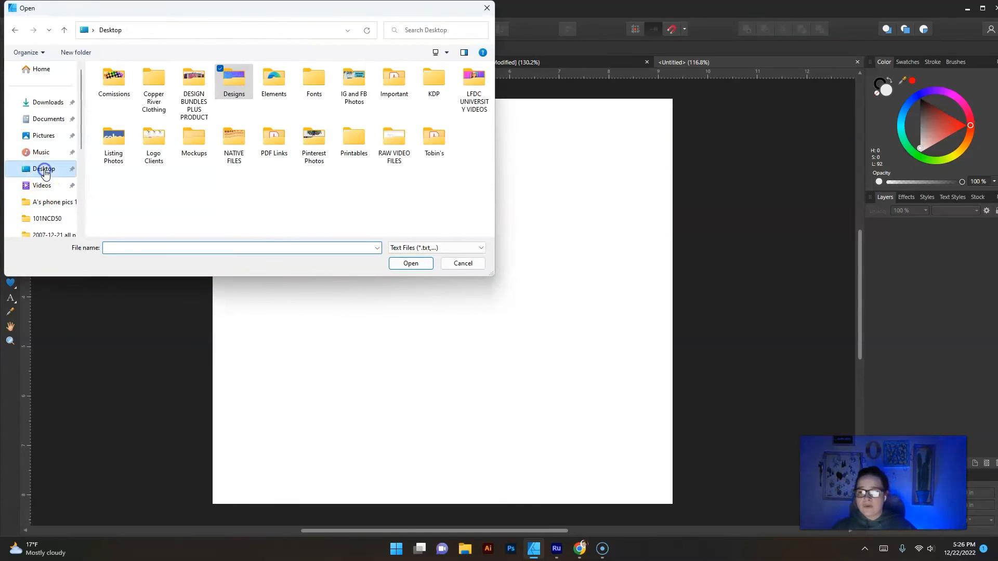
pyautogui.doubleClick(242, 86)
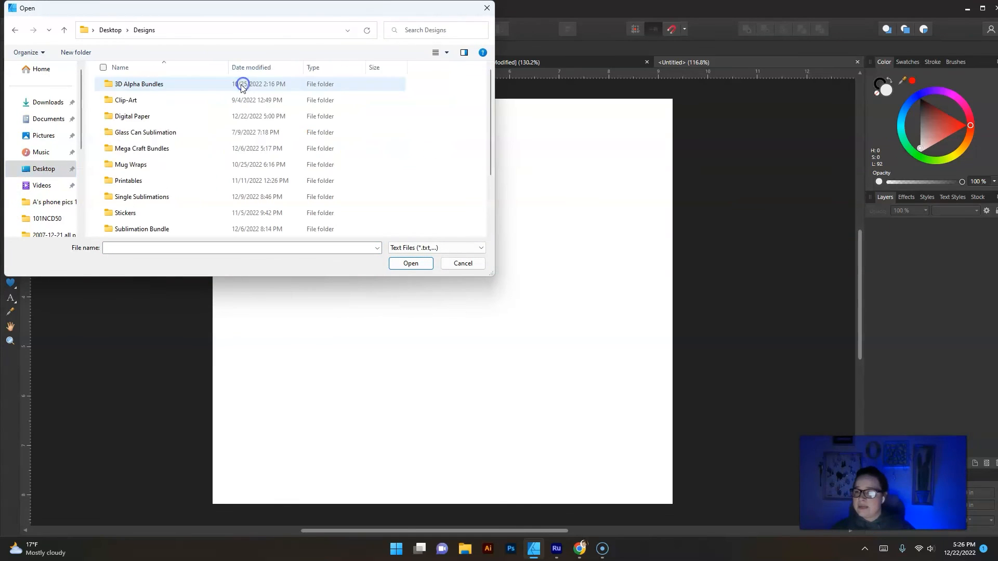
pyautogui.scroll(-2, 127, 226)
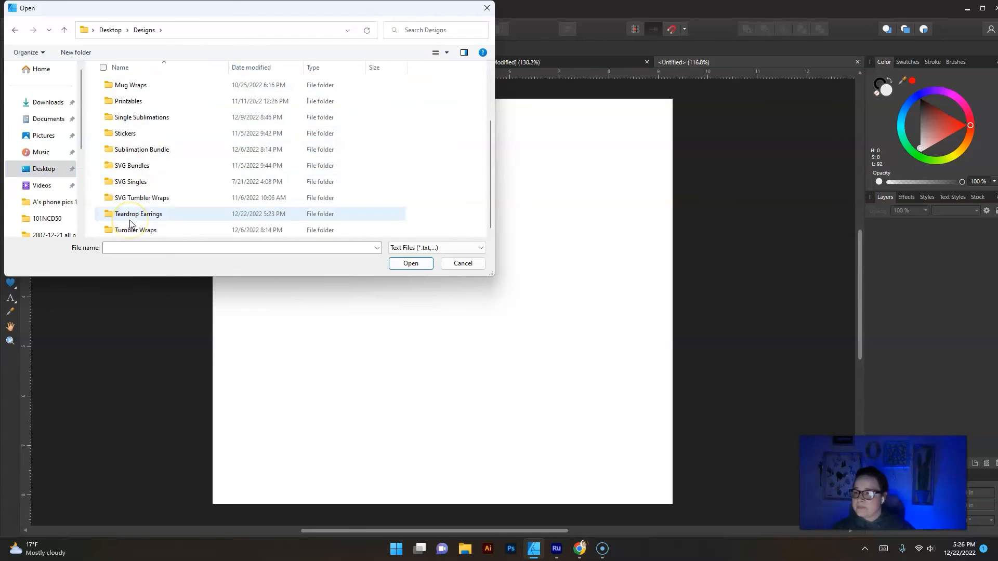
pyautogui.scroll(2, 130, 224)
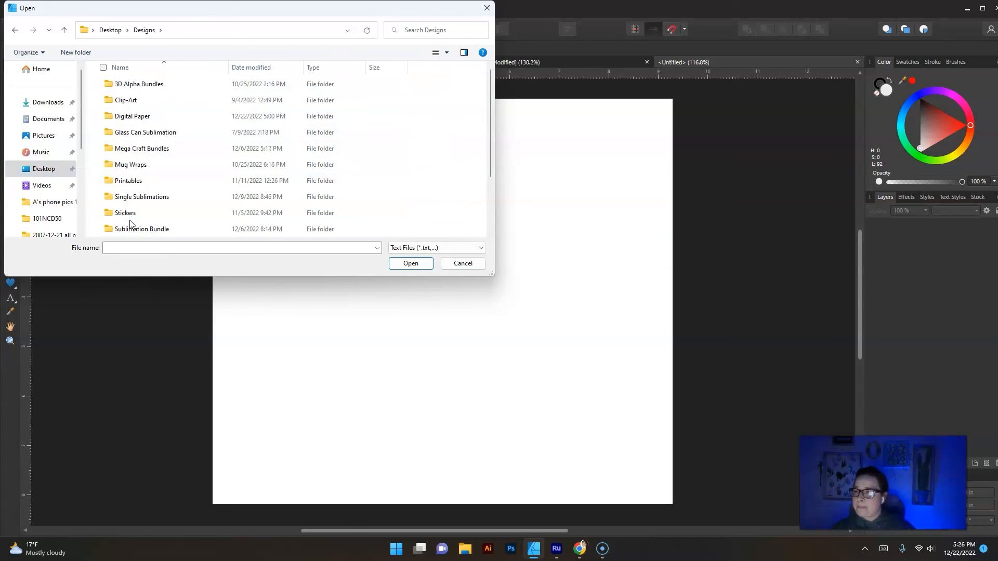
pyautogui.doubleClick(138, 115)
pyautogui.doubleClick(140, 106)
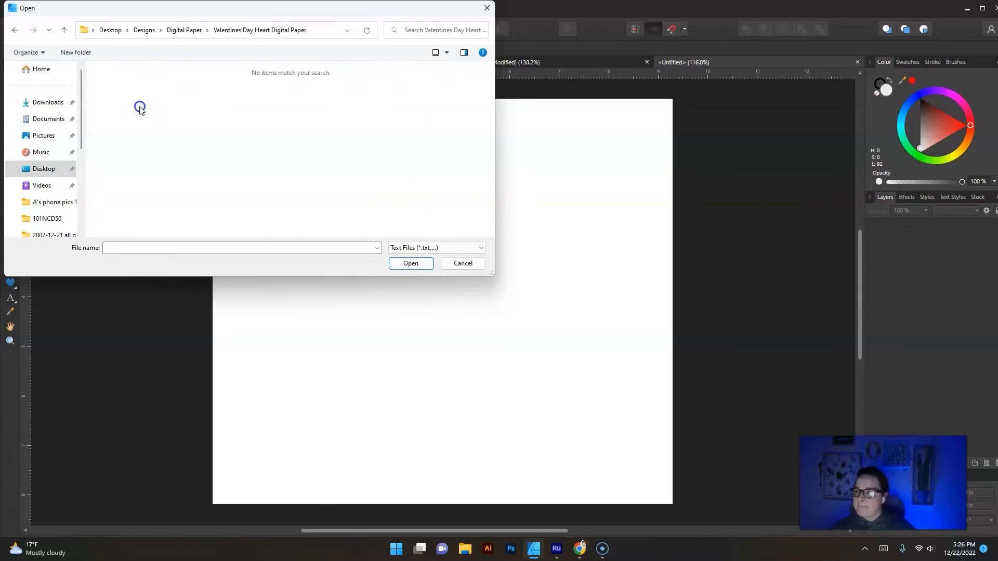
pyautogui.click(408, 248)
pyautogui.click(419, 403)
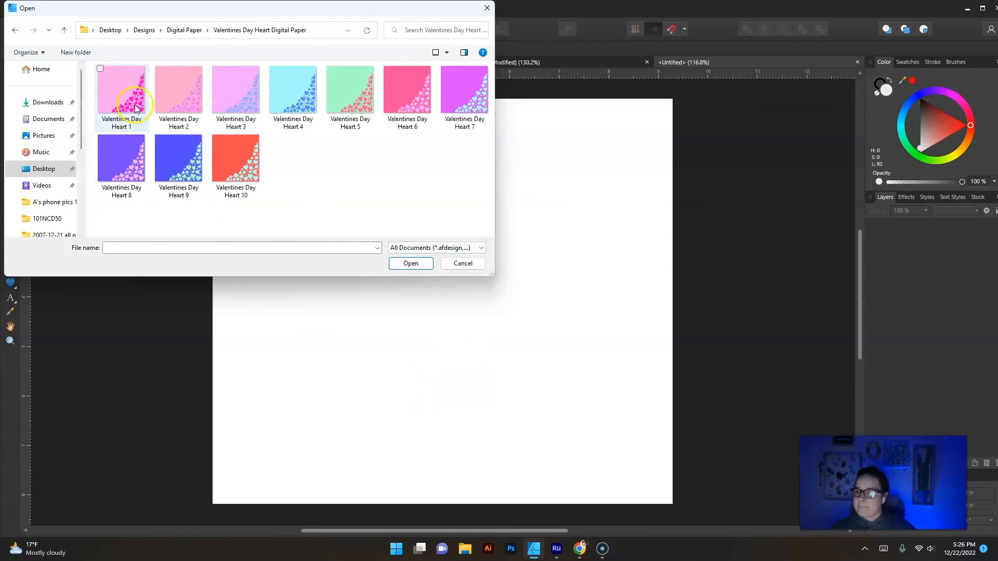
pyautogui.doubleClick(124, 93)
# - Place the heart paper about 9.7 in wide so it covers the page, and shift it up to bring its lower hearts into view
pyautogui.moveTo(195, 99); pyautogui.dragTo(831, 420)
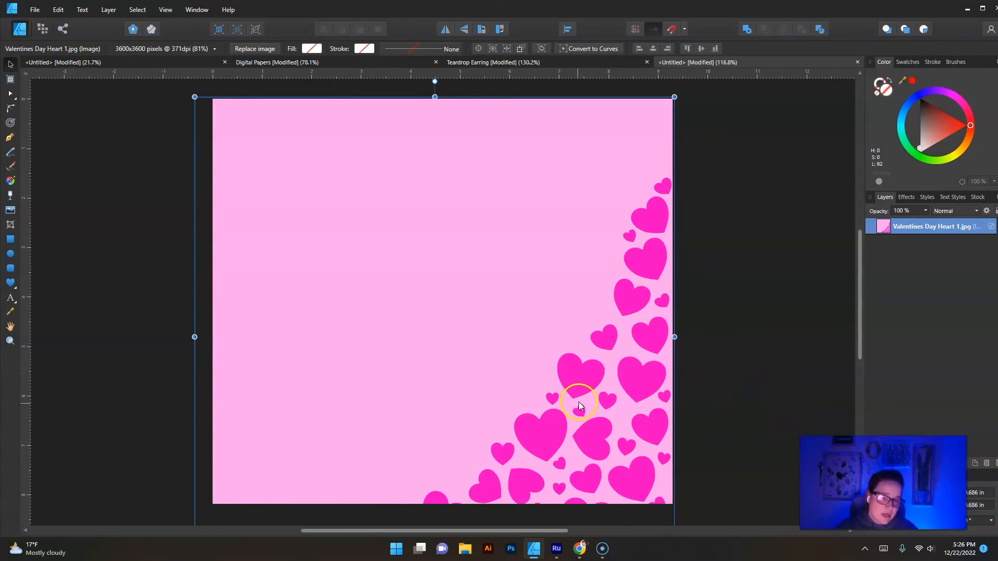
pyautogui.moveTo(591, 435); pyautogui.dragTo(588, 363)
pyautogui.click(742, 330)
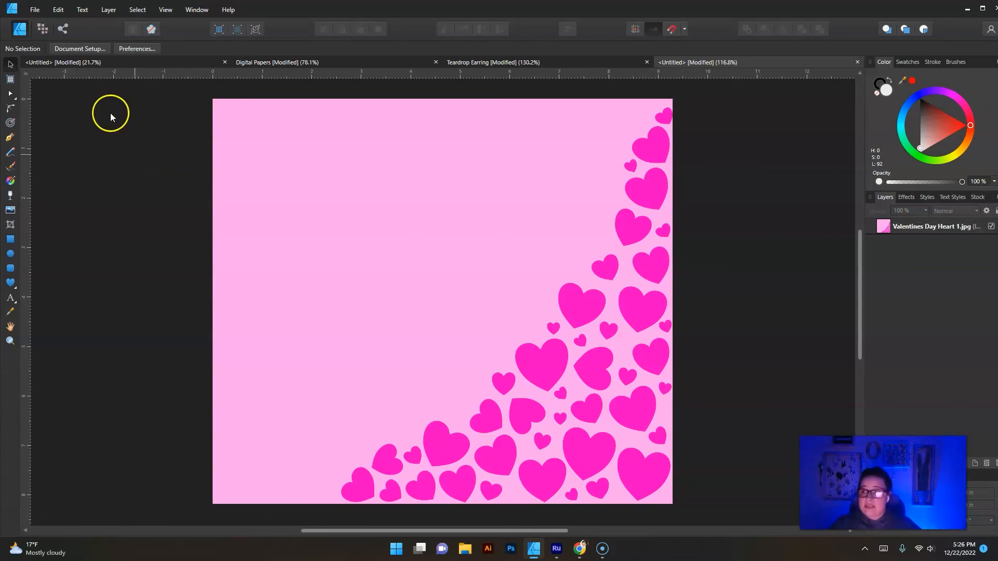
# - Export the whole document as a PNG named "Tumbler Test" in the Downloads folder
pyautogui.click(35, 10)
pyautogui.click(31, 191)
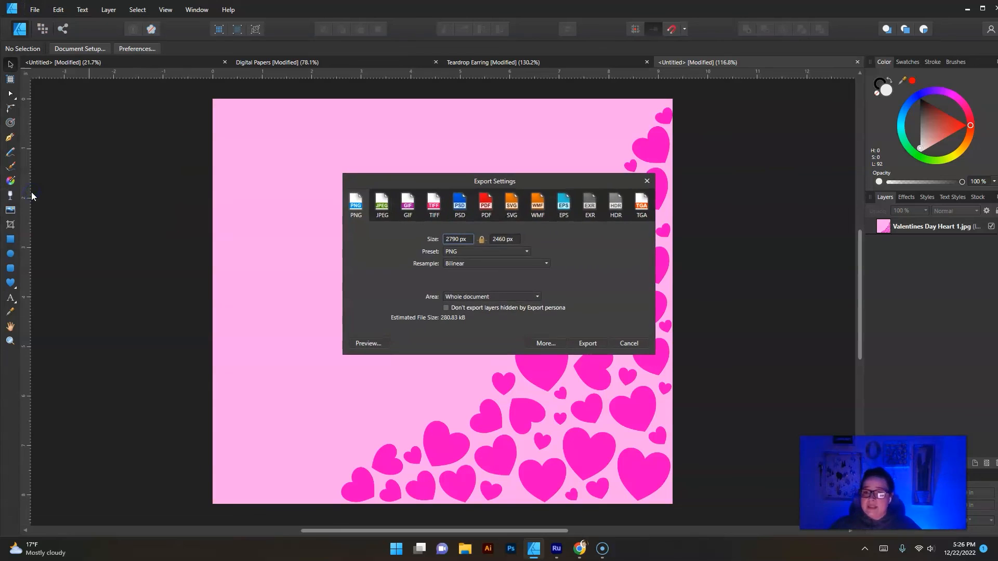
pyautogui.click(602, 347)
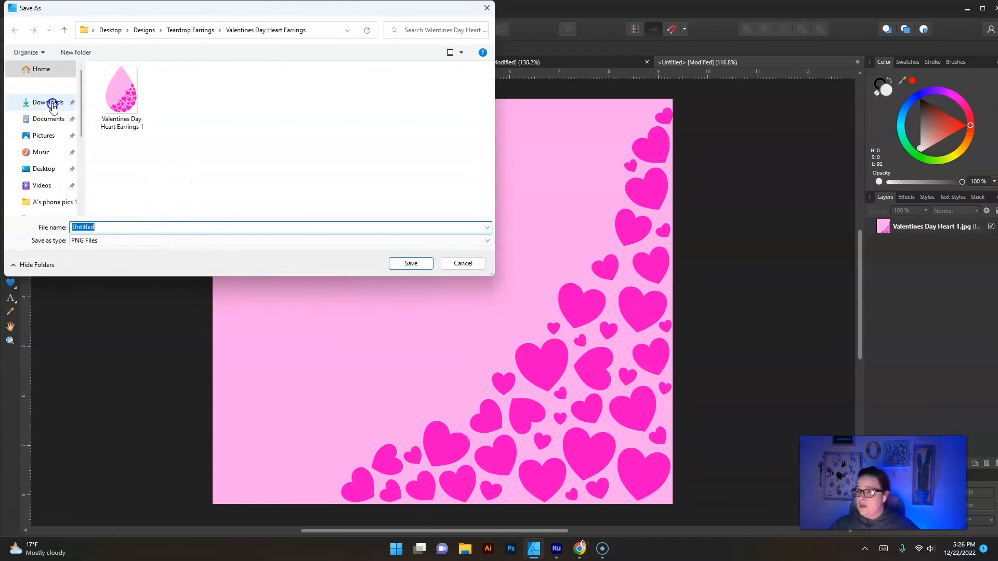
pyautogui.click(52, 104)
pyautogui.click(212, 228)
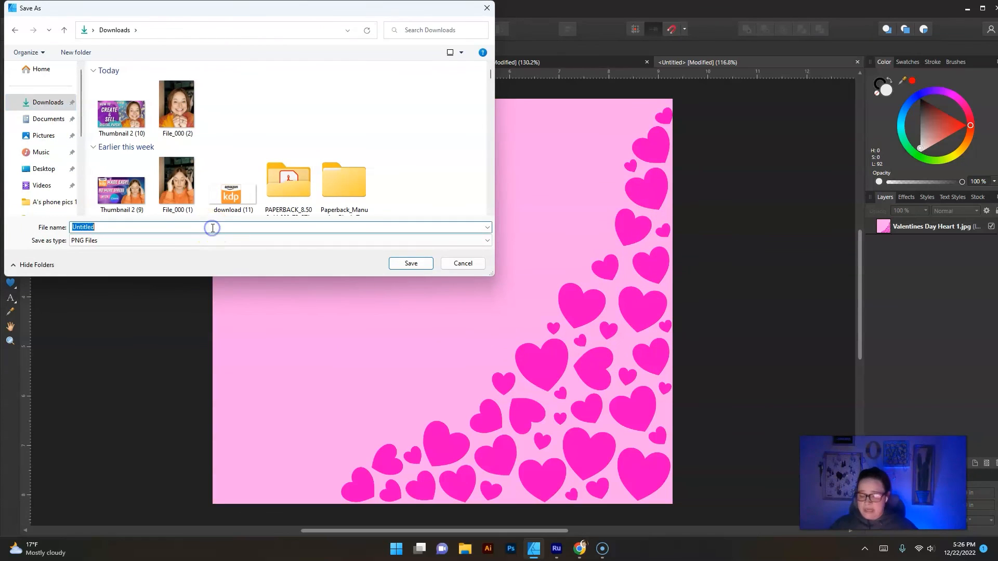
pyautogui.write('Tumbler Test')
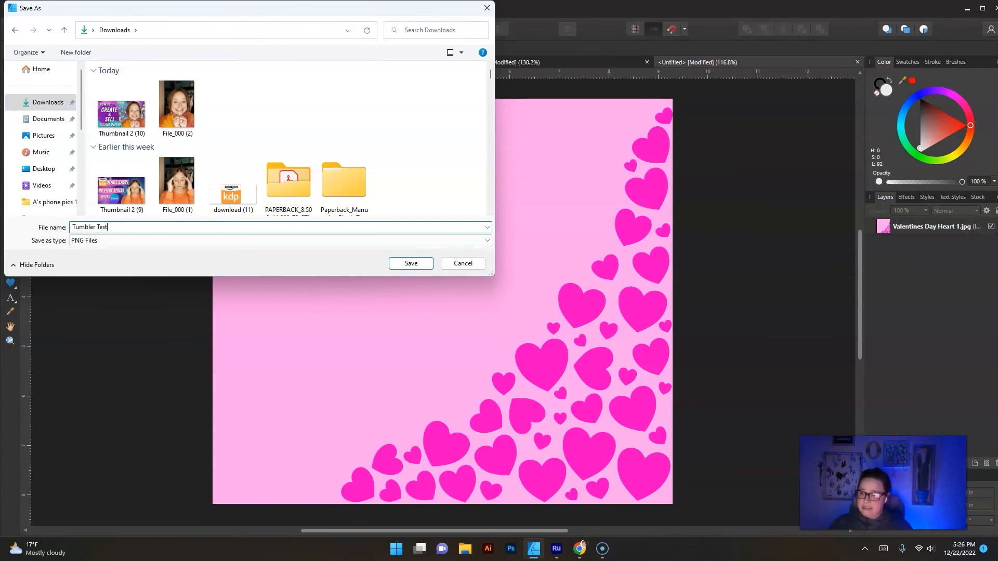
pyautogui.press('Return')
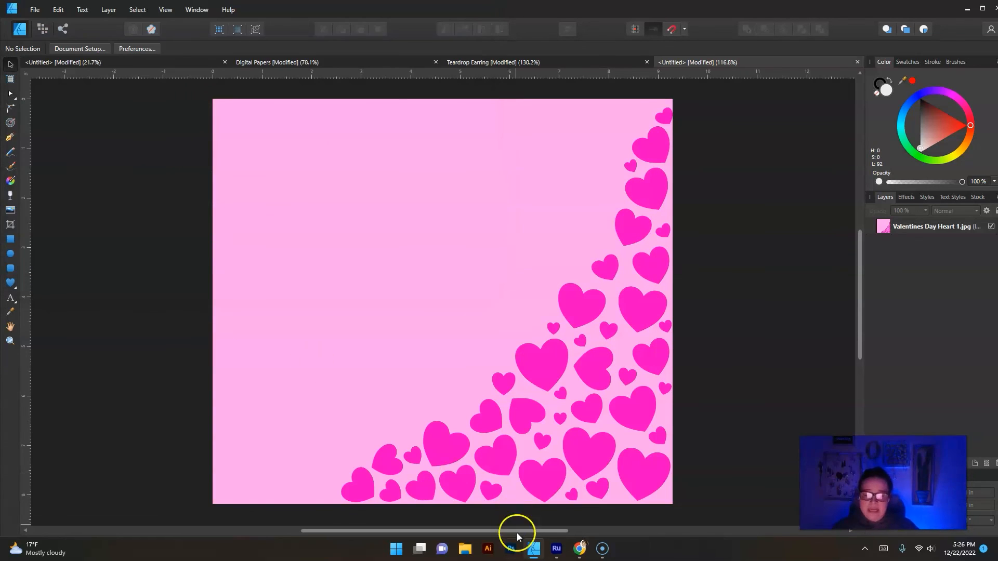
# - Switch to Chrome and examine the Butterfly Glow Tumbler Wrap listing image in the Last Frontier Design Co store on Design Bundles
pyautogui.moveTo(576, 552)
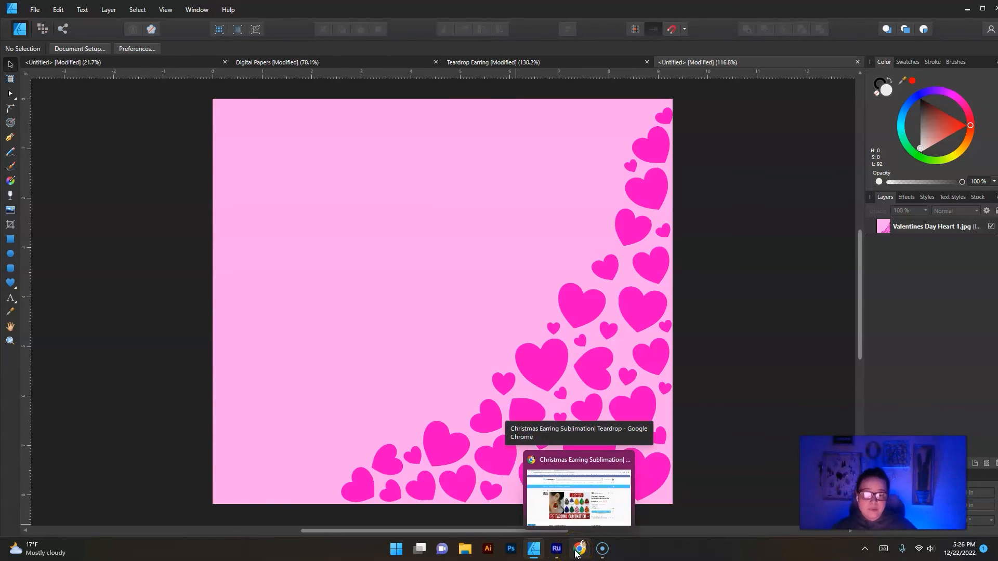
pyautogui.click(578, 497)
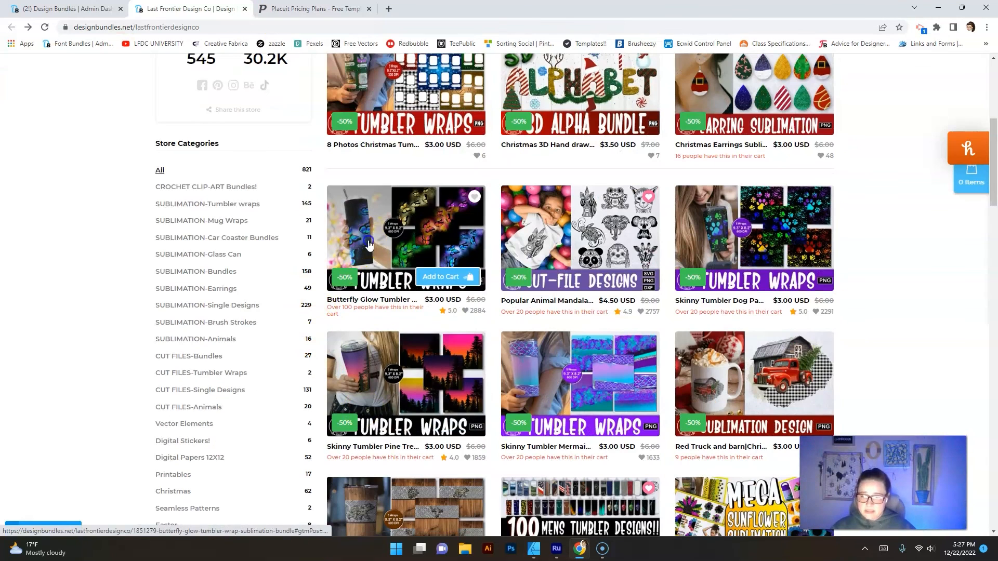
pyautogui.click(368, 243)
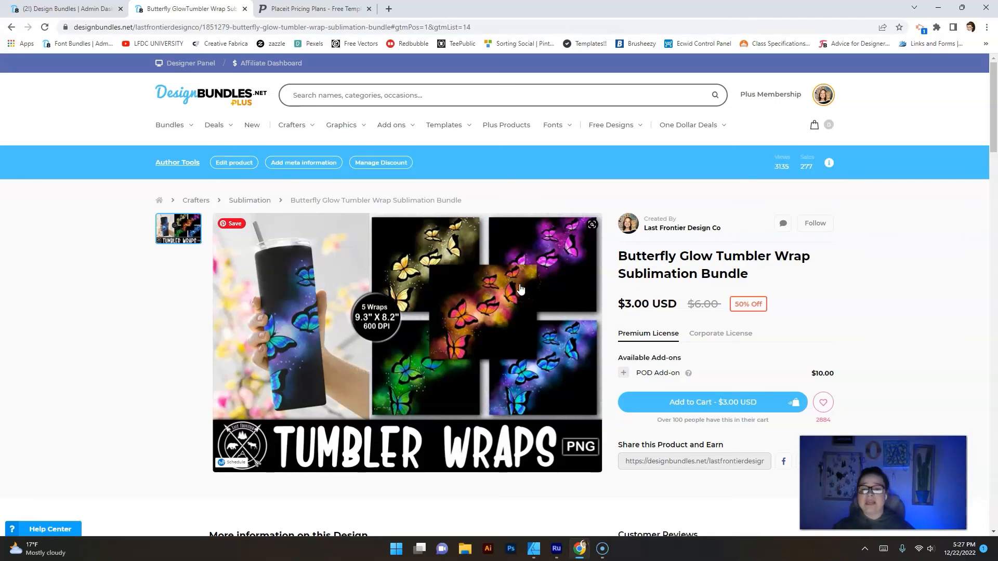
pyautogui.click(429, 275)
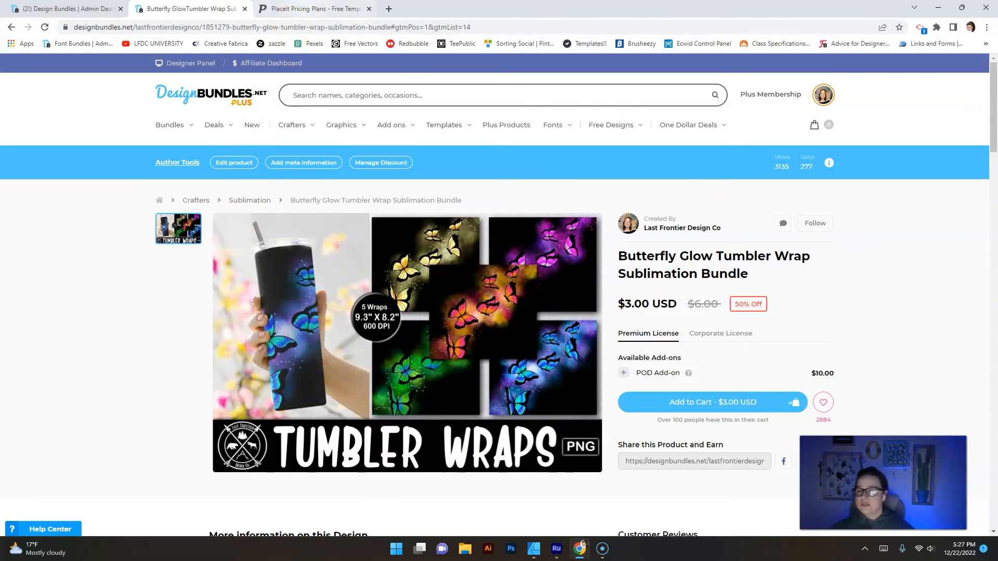
# - Log in to Placeit with the saved account credentials
pyautogui.click(315, 9)
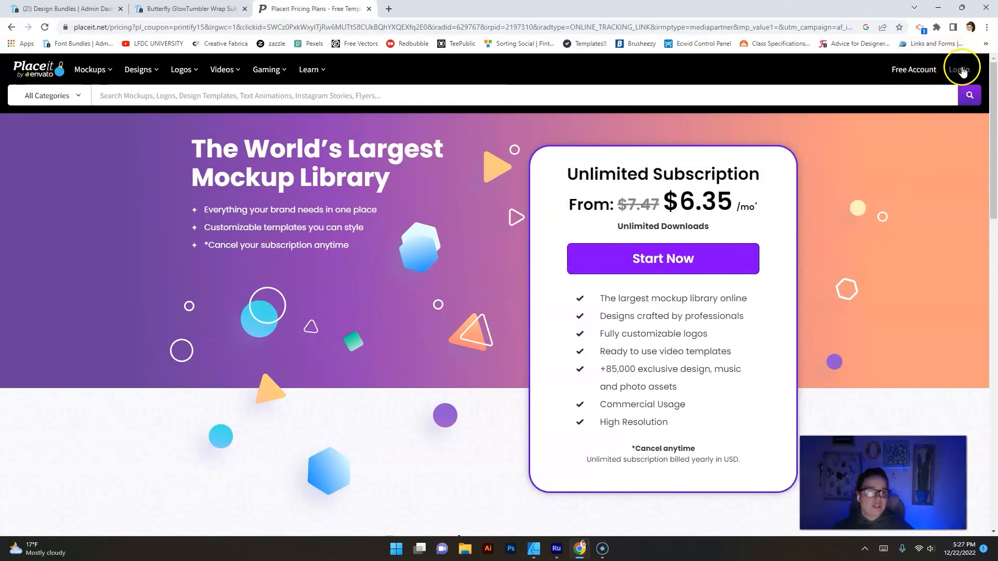
pyautogui.click(961, 70)
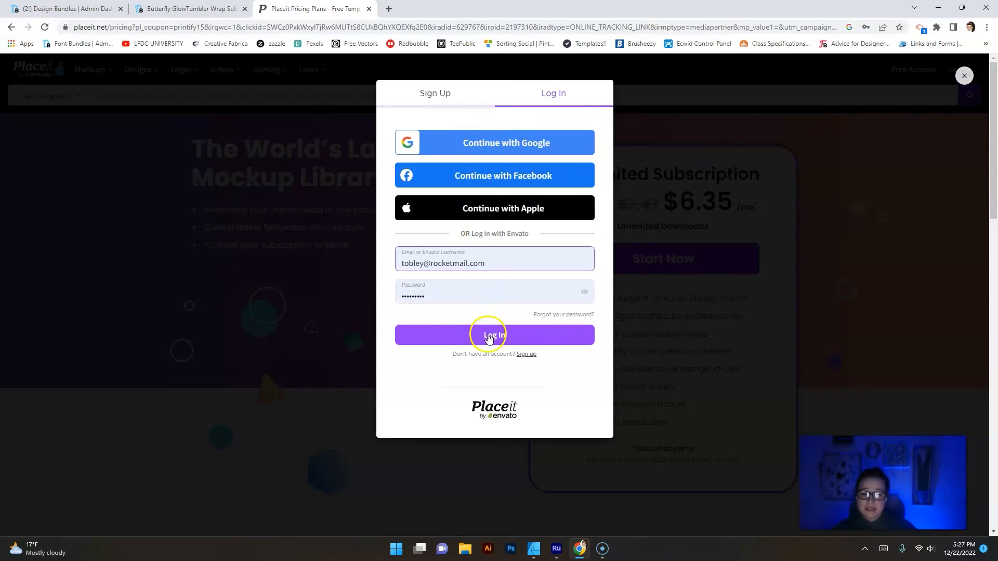
pyautogui.click(488, 337)
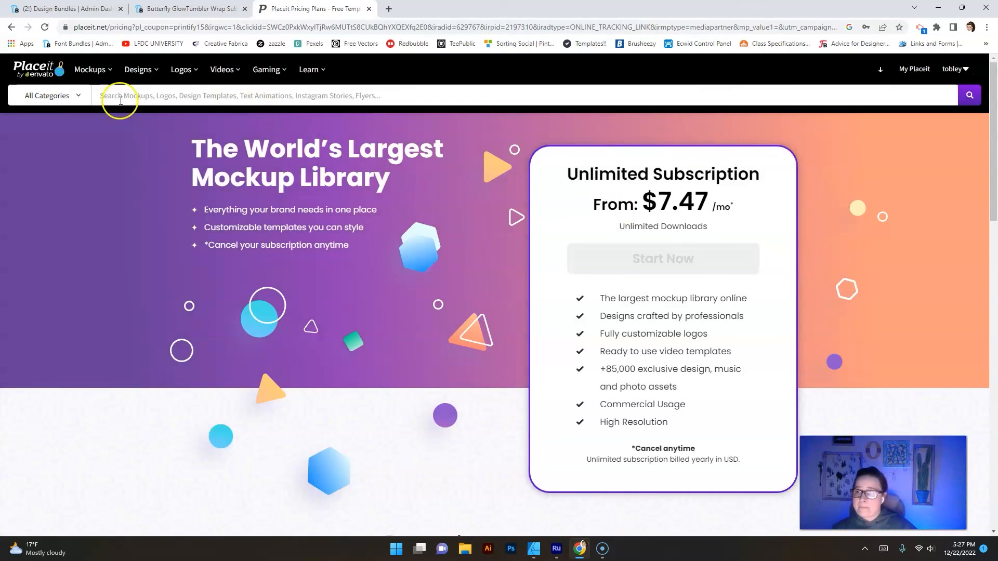
# - Search Placeit for "tumbler" and open the skinny tumbler mockup with a white background and splashing water
pyautogui.moveTo(94, 71)
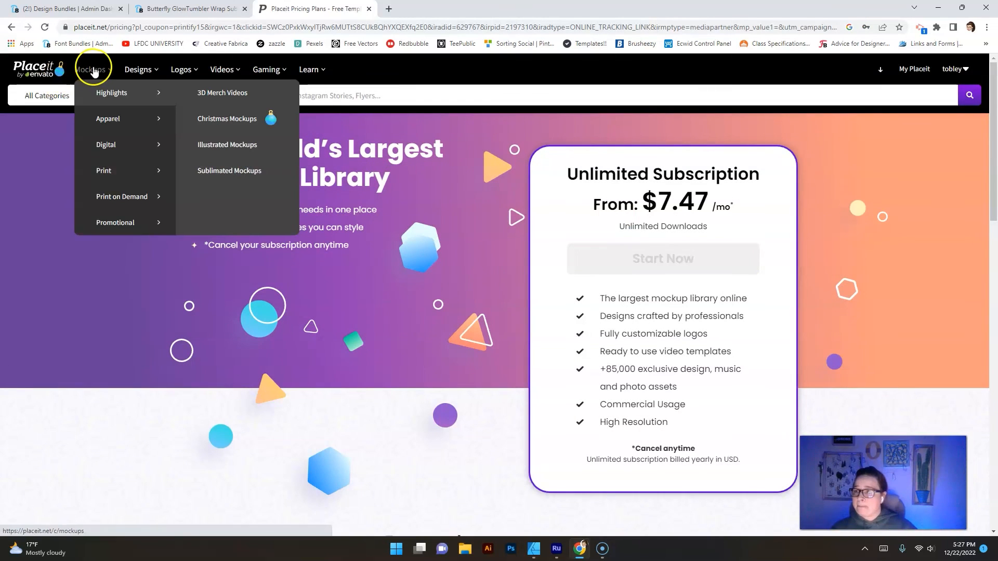
pyautogui.click(326, 94)
pyautogui.write('tu')
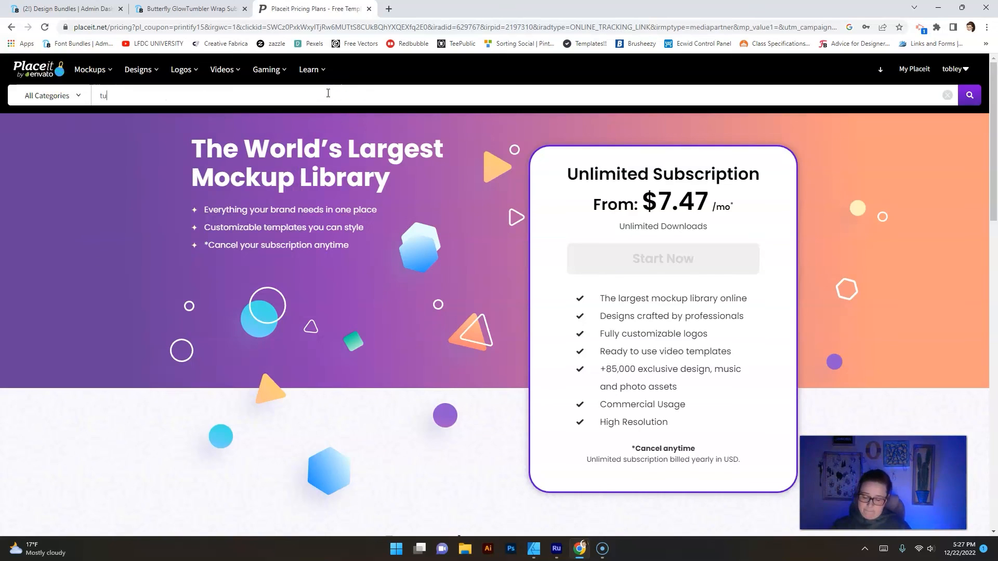
pyautogui.write('mbler')
pyautogui.press('Return')
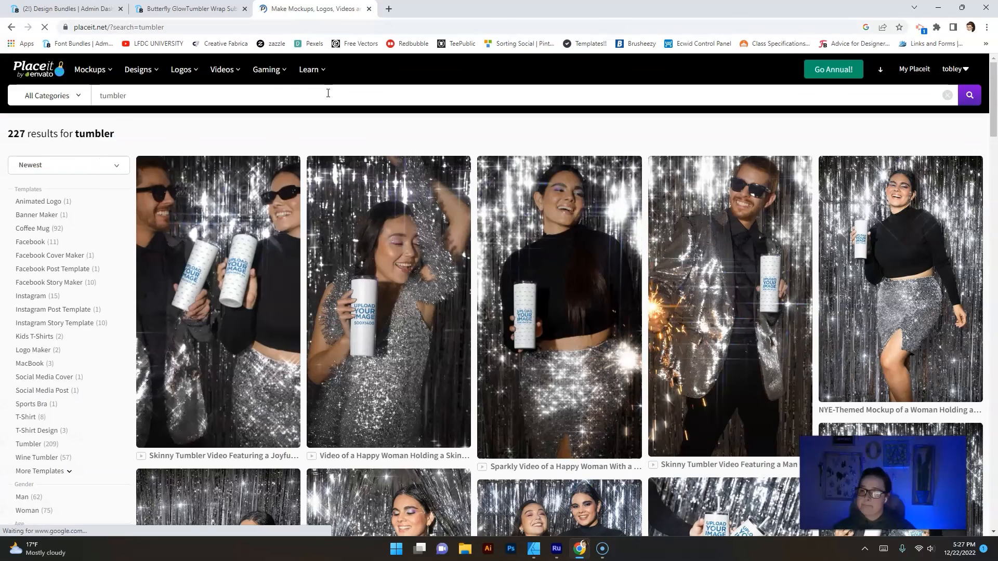
pyautogui.scroll(-13, 283, 269)
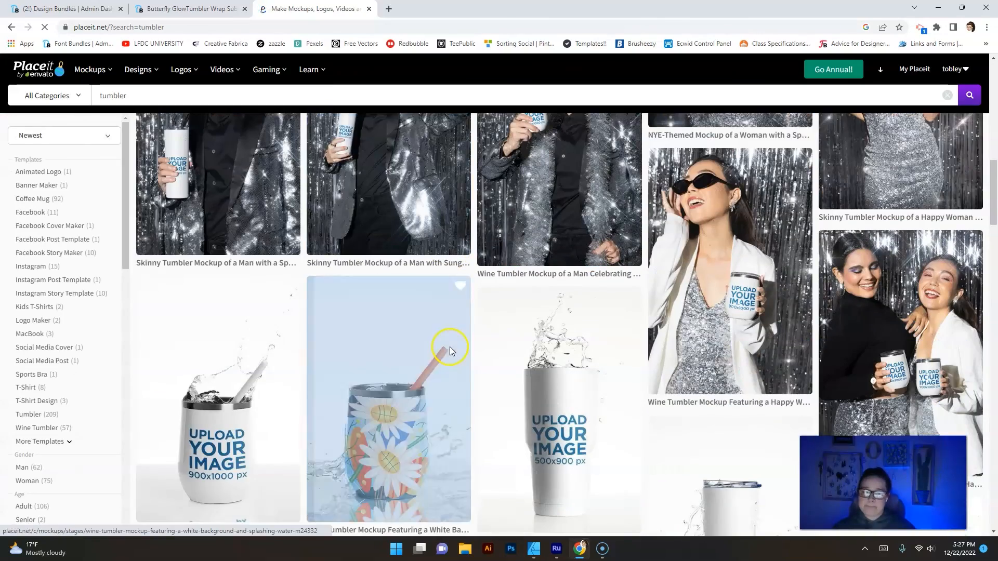
pyautogui.scroll(-2, 451, 351)
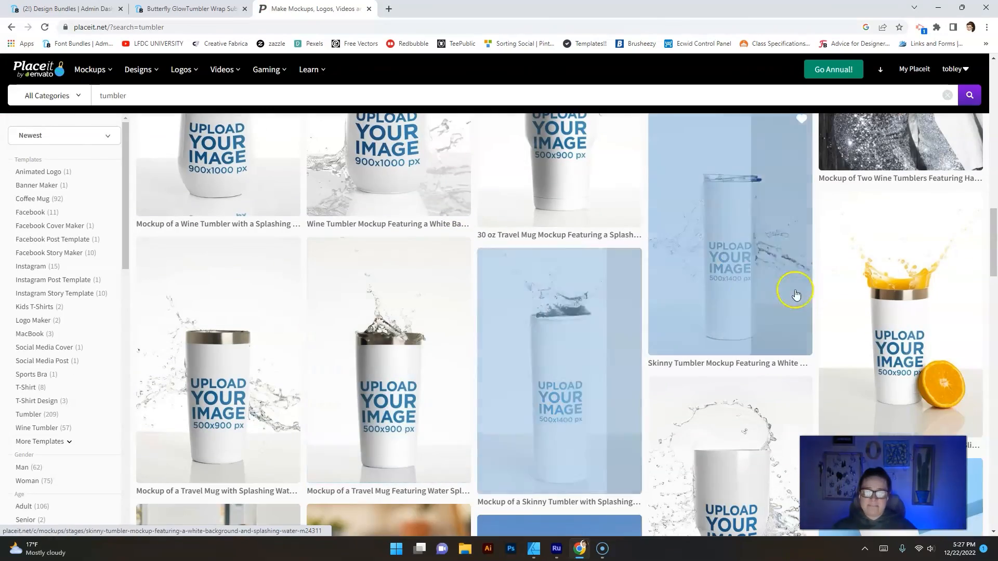
pyautogui.click(714, 260)
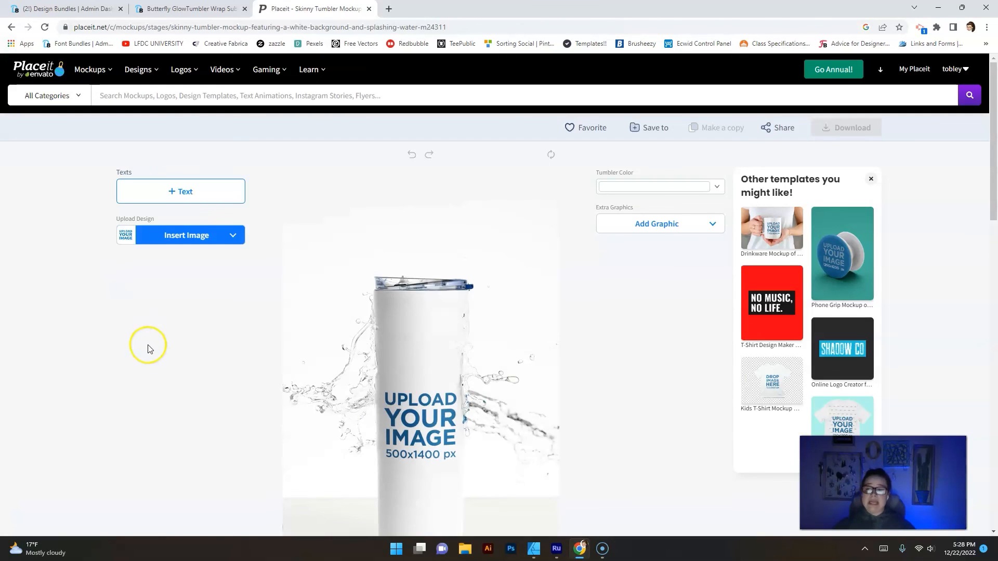
# - Upload the exported Tumbler Test PNG as the design for the skinny tumbler mockup
pyautogui.scroll(-2, 148, 349)
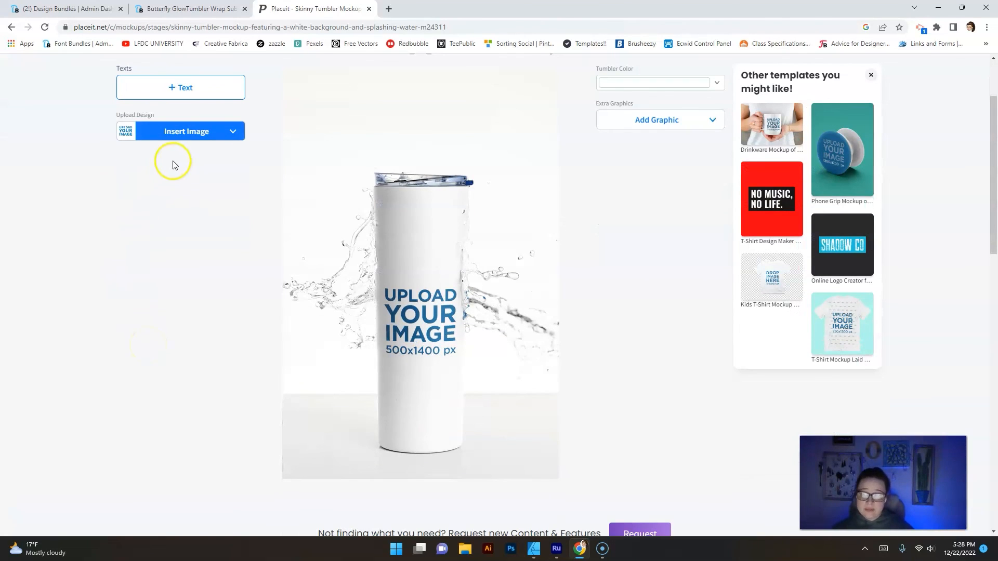
pyautogui.click(204, 135)
pyautogui.click(185, 172)
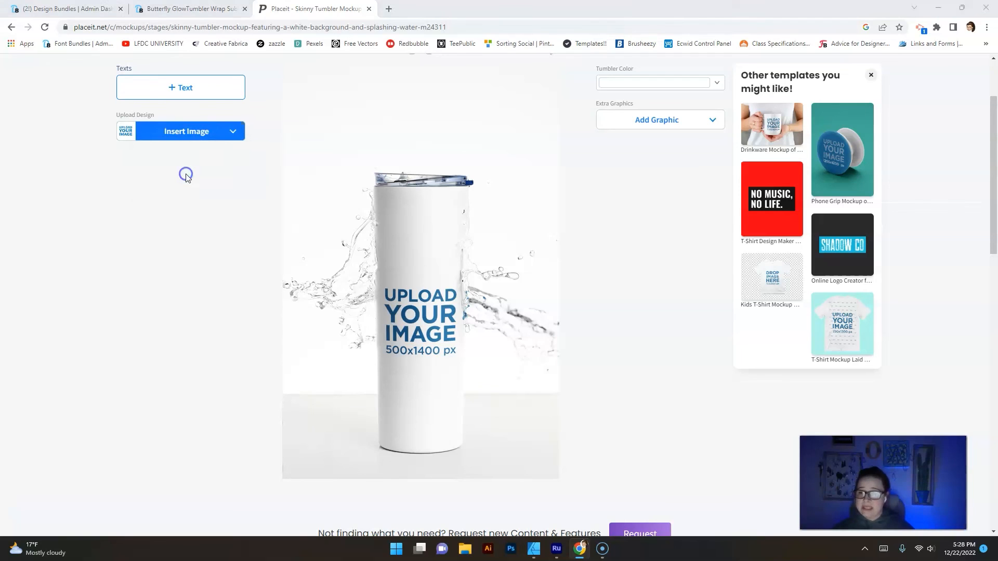
pyautogui.doubleClick(154, 124)
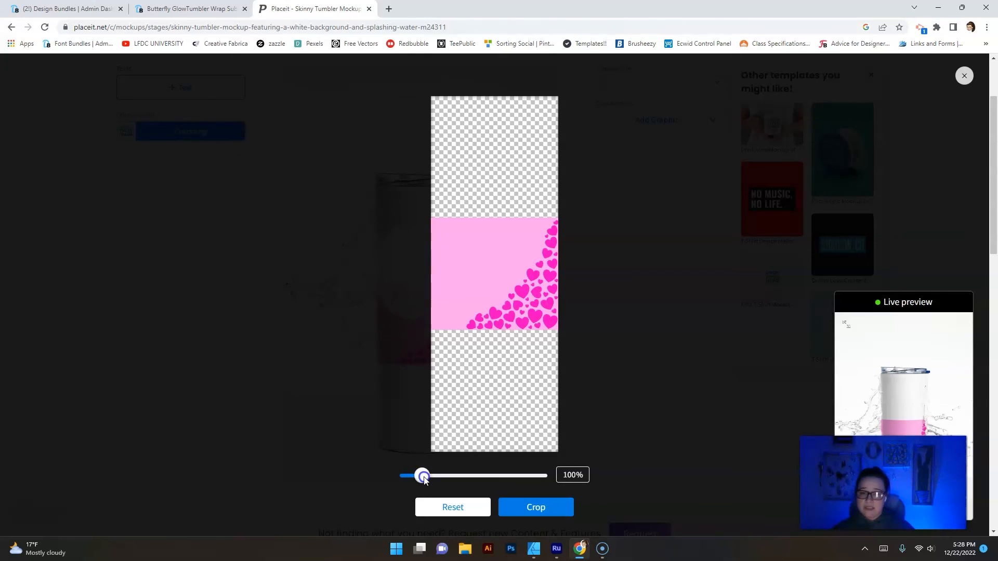
# - Enlarge the uploaded design to about 317% to fill the crop area, shift it to show more hearts, and apply the crop
pyautogui.moveTo(425, 478); pyautogui.dragTo(489, 475)
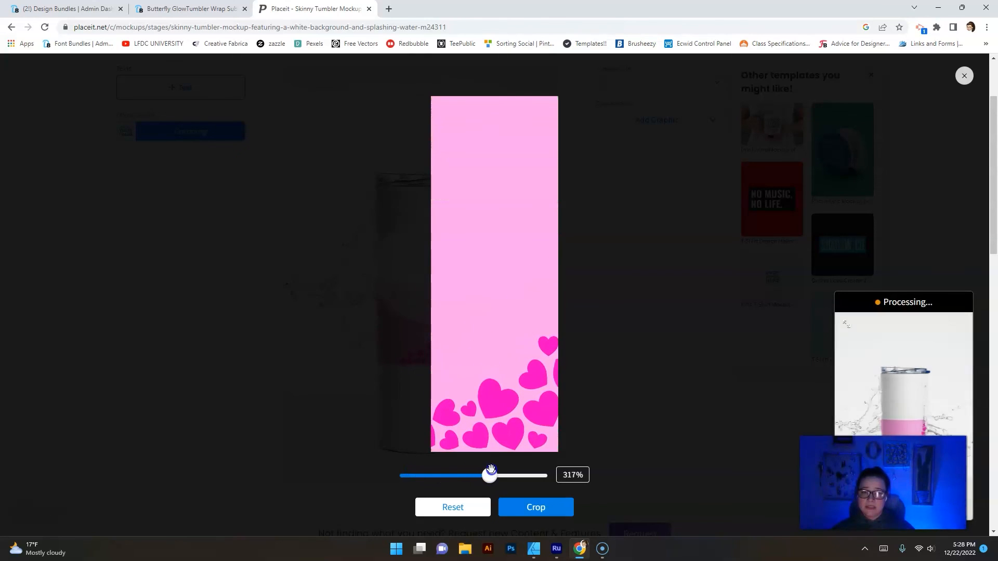
pyautogui.click(732, 382)
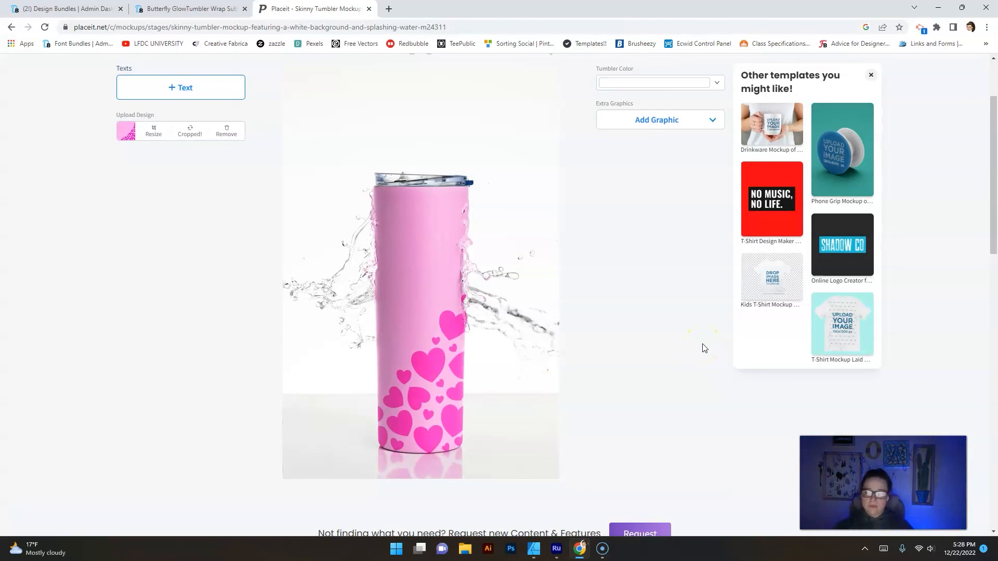
pyautogui.click(181, 414)
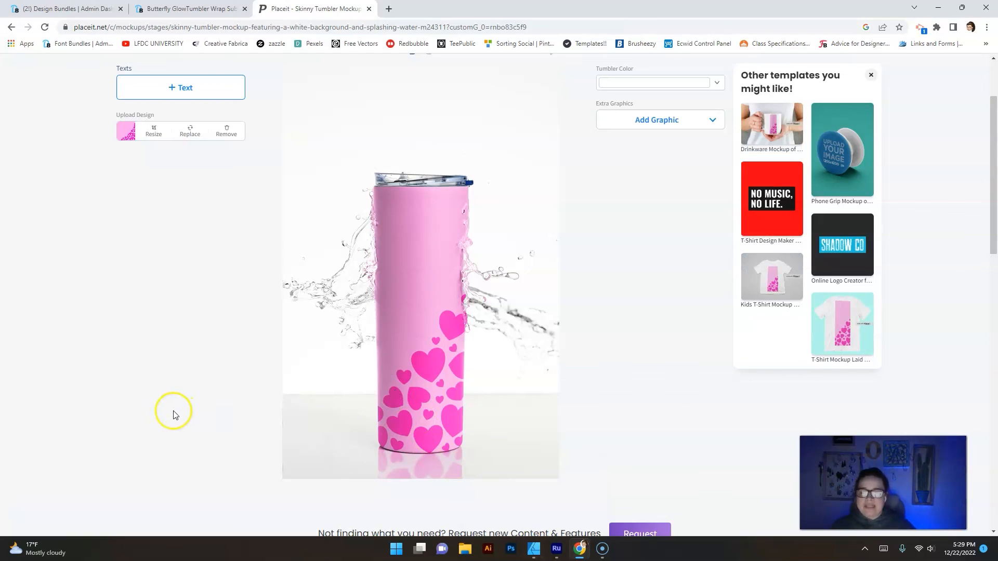